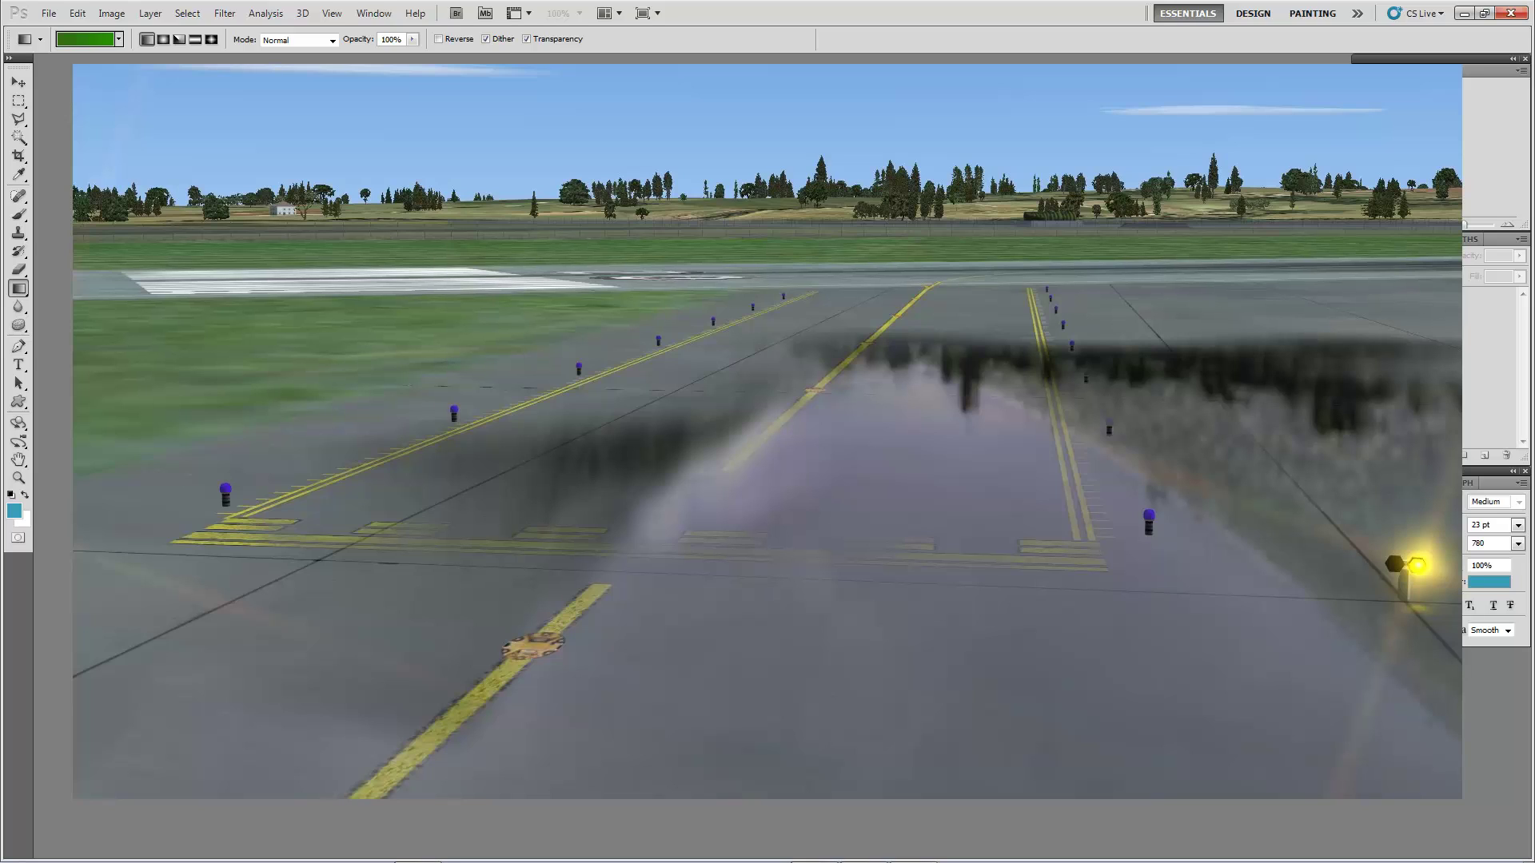
Step: Create a 1024 x 1024 px RGB document with a white background and add an empty layer
left_click(49, 13)
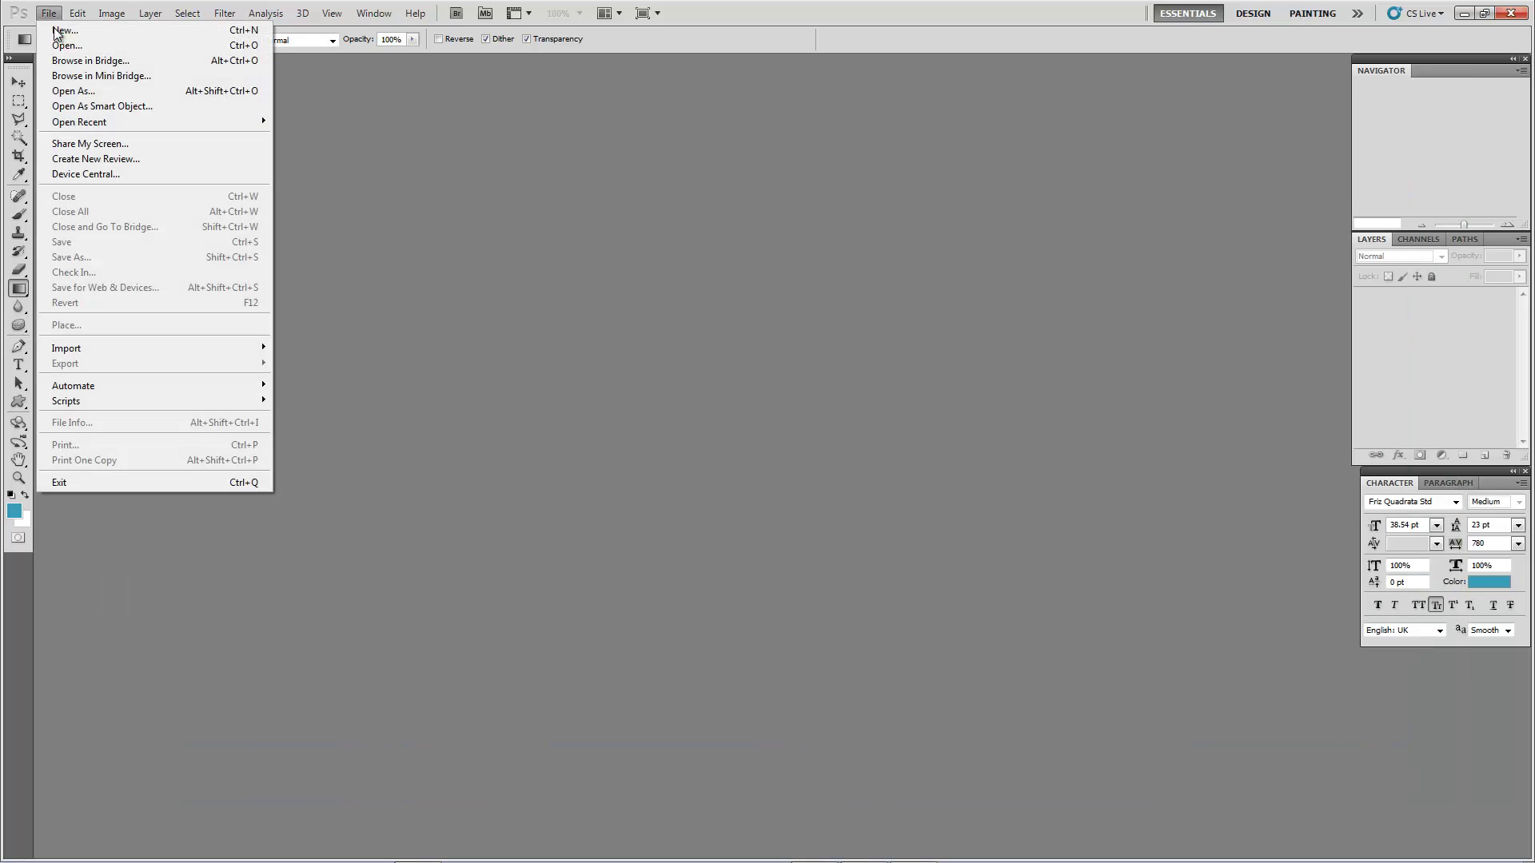
left_click(56, 30)
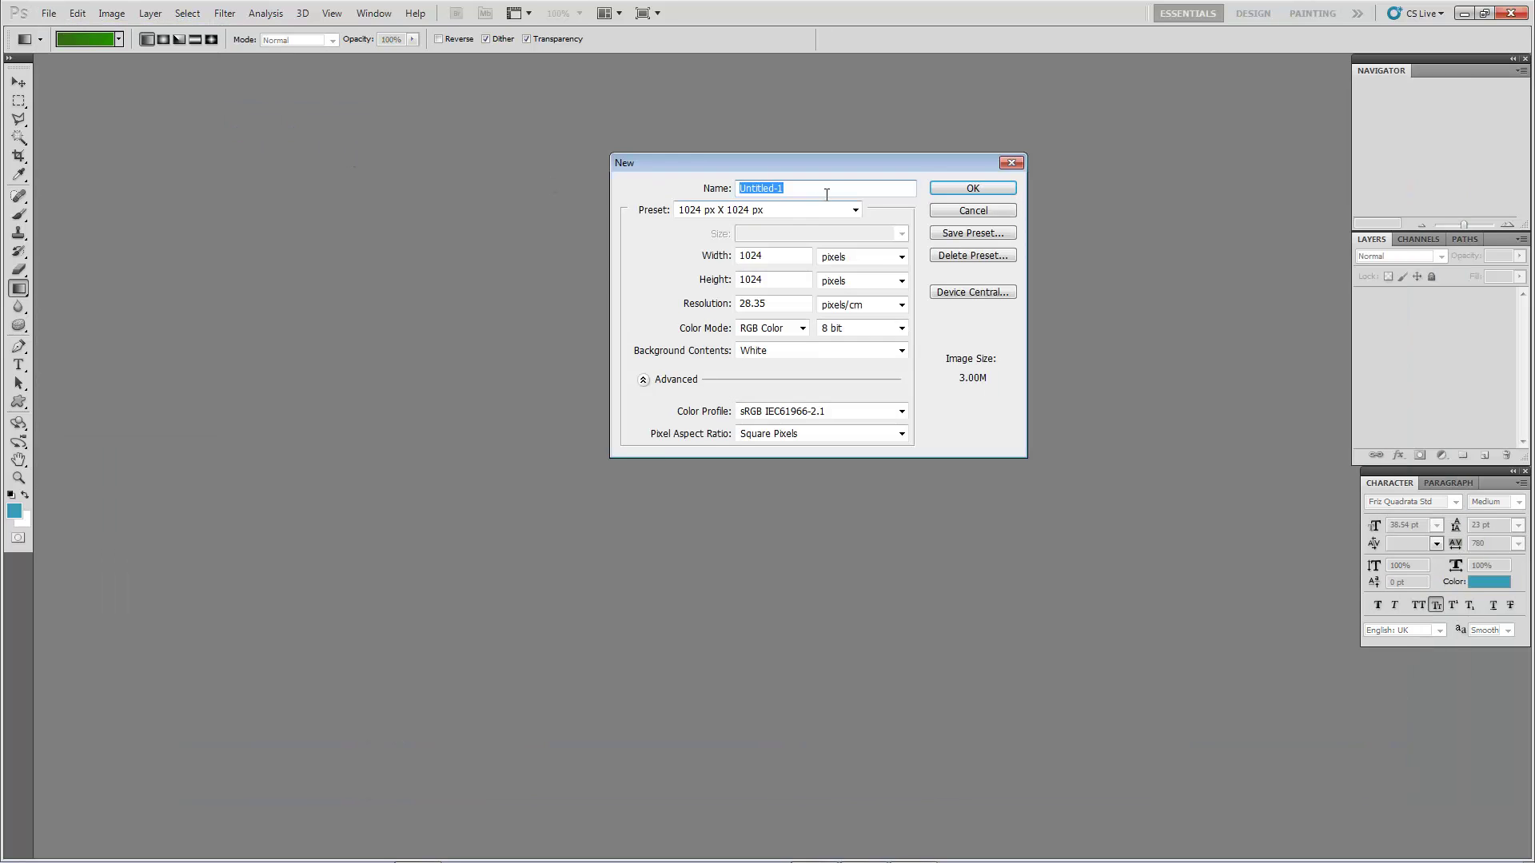
left_click(942, 188)
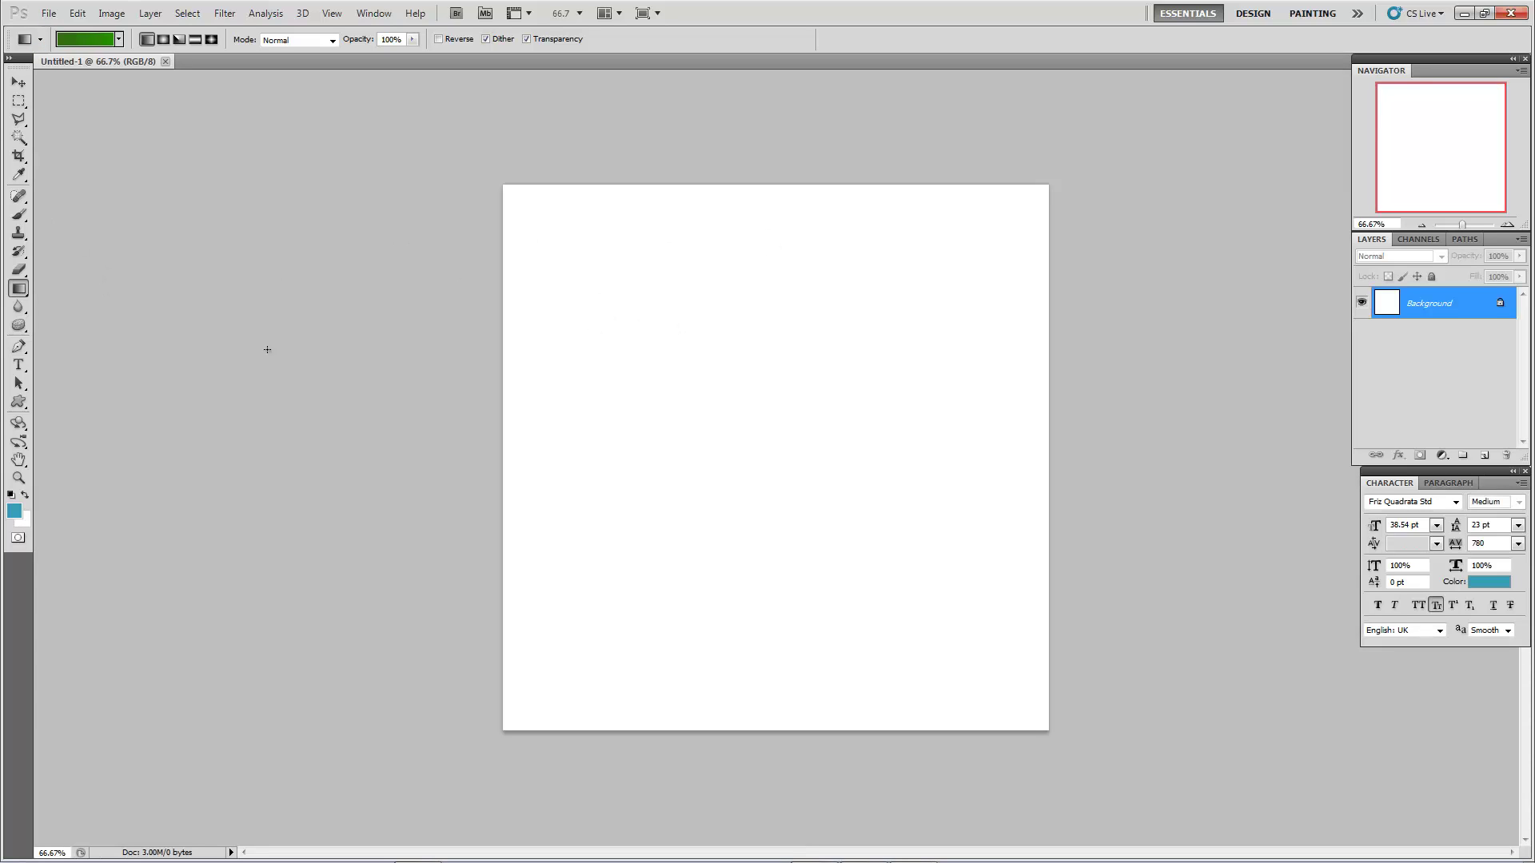
left_click(1485, 456)
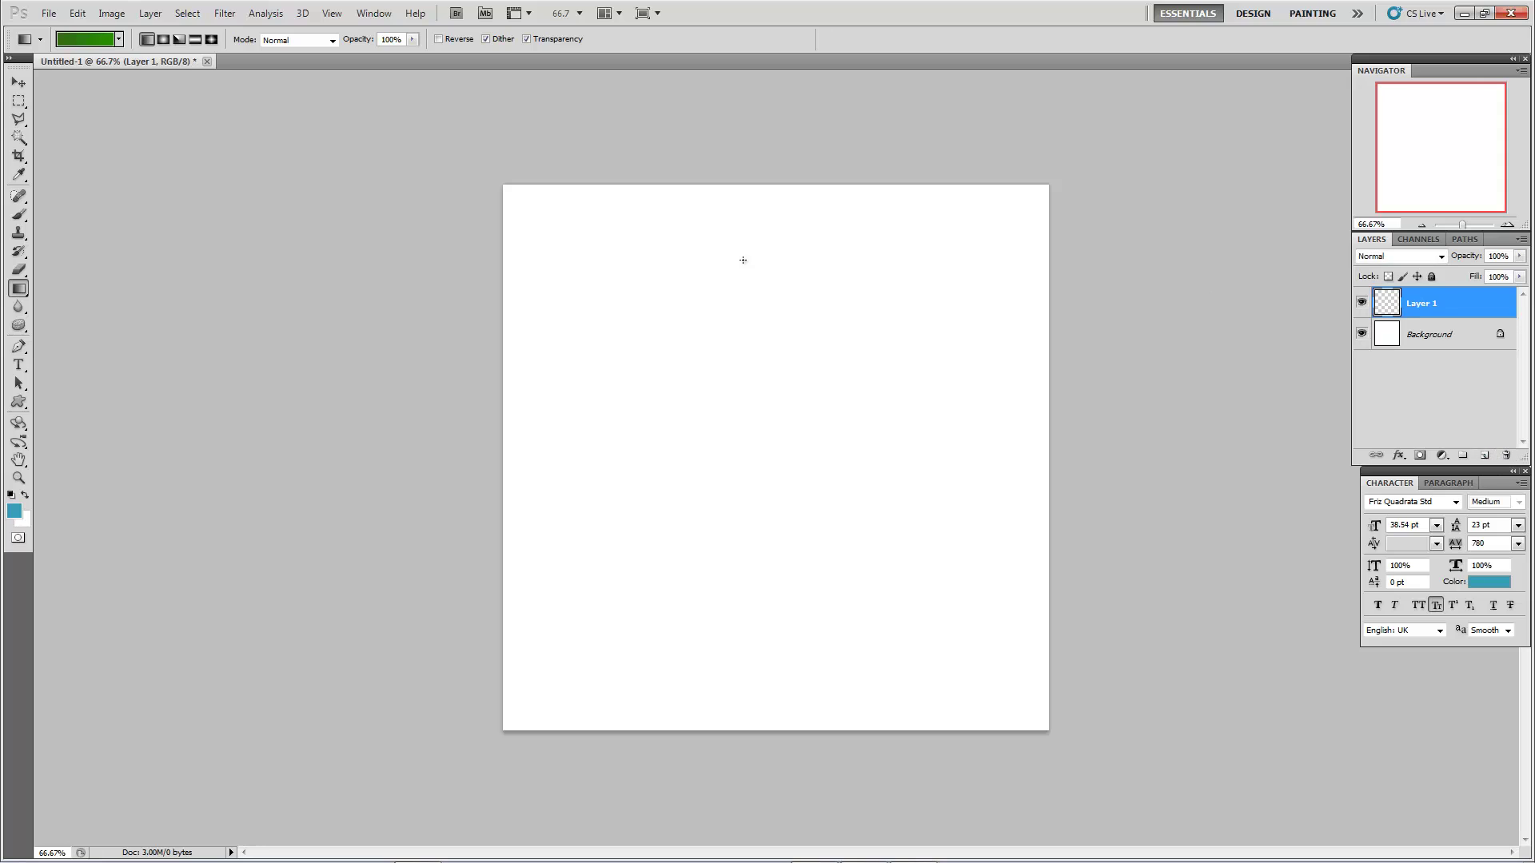
Step: Set up a soft 74 px brush with black (000000) as the foreground colour
left_click(18, 216)
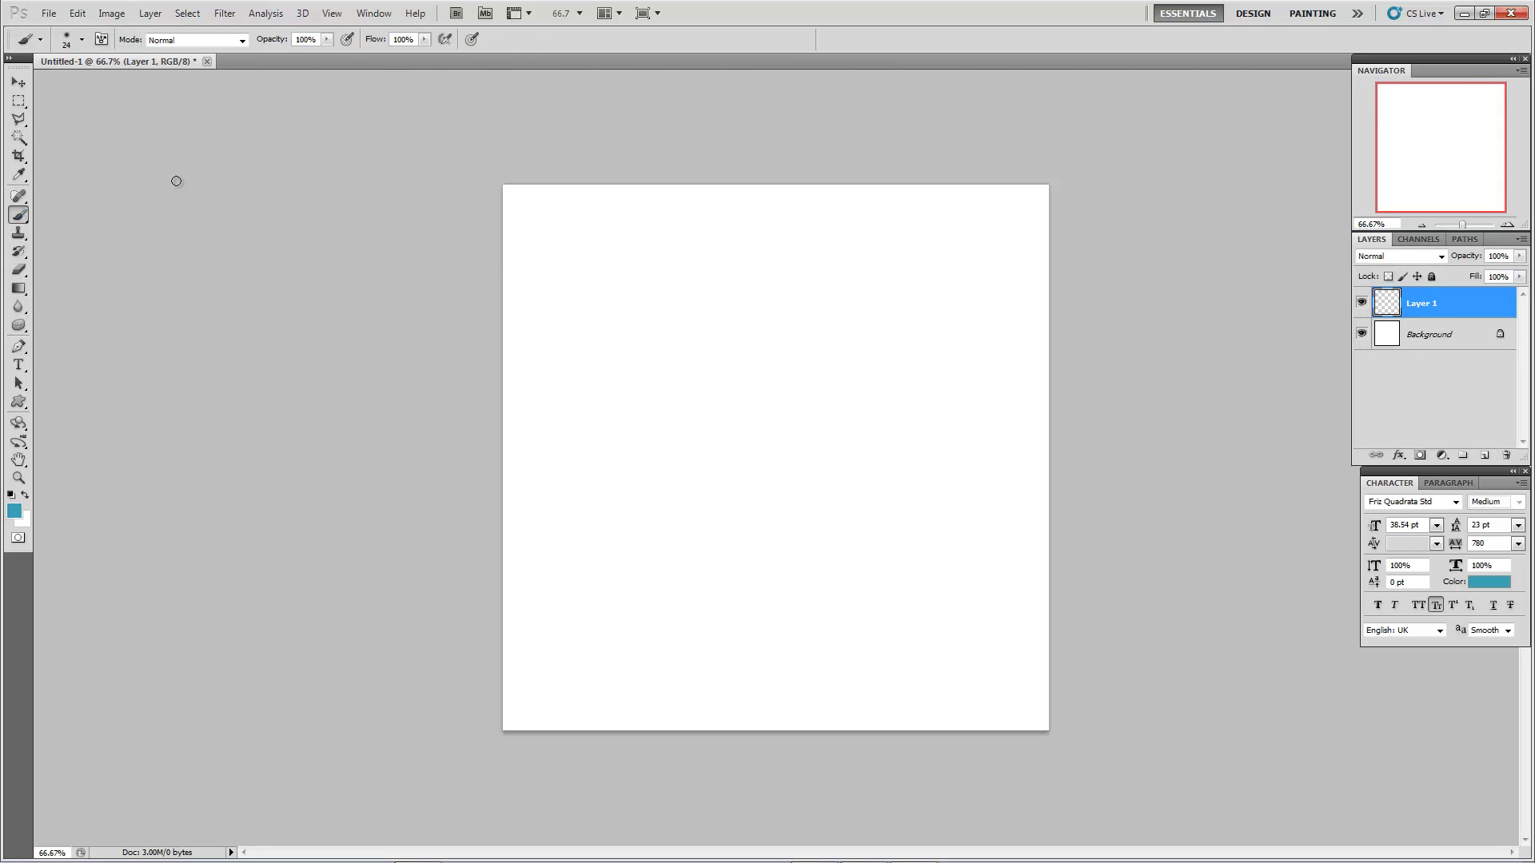
left_click(82, 40)
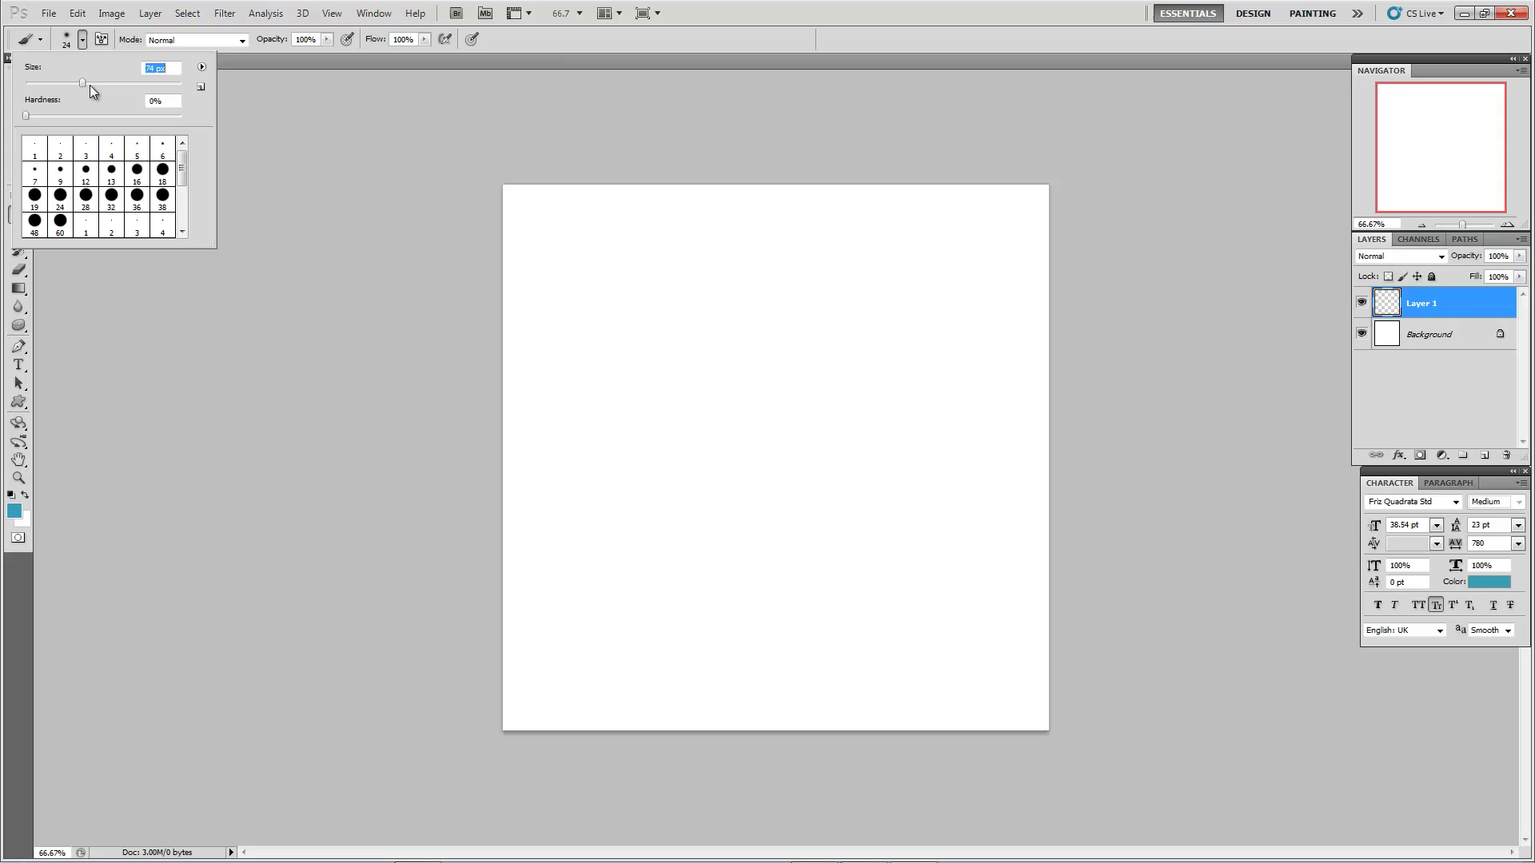
left_click(15, 511)
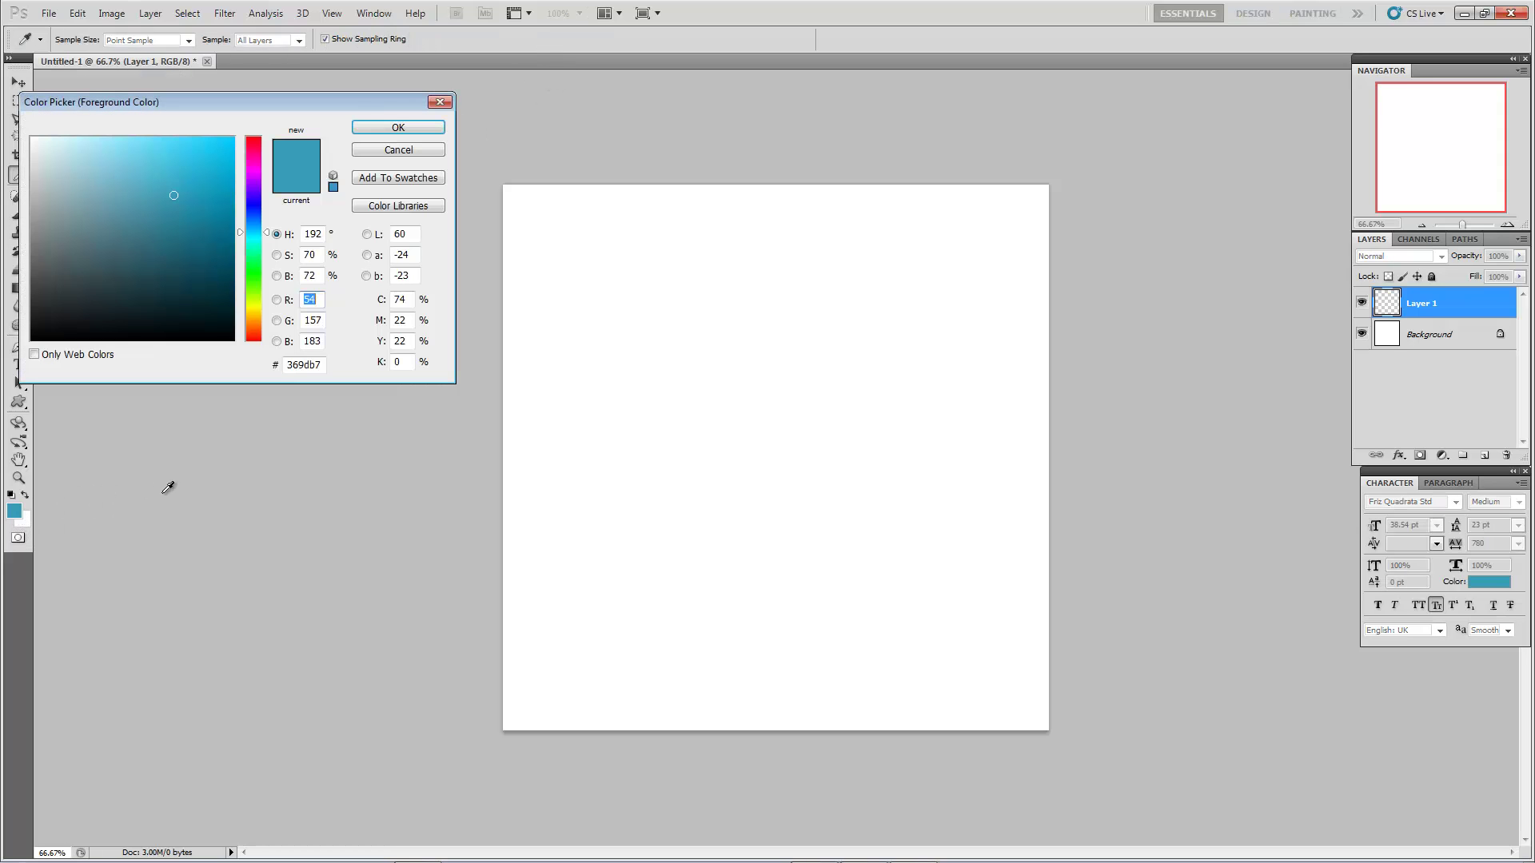
left_click(398, 127)
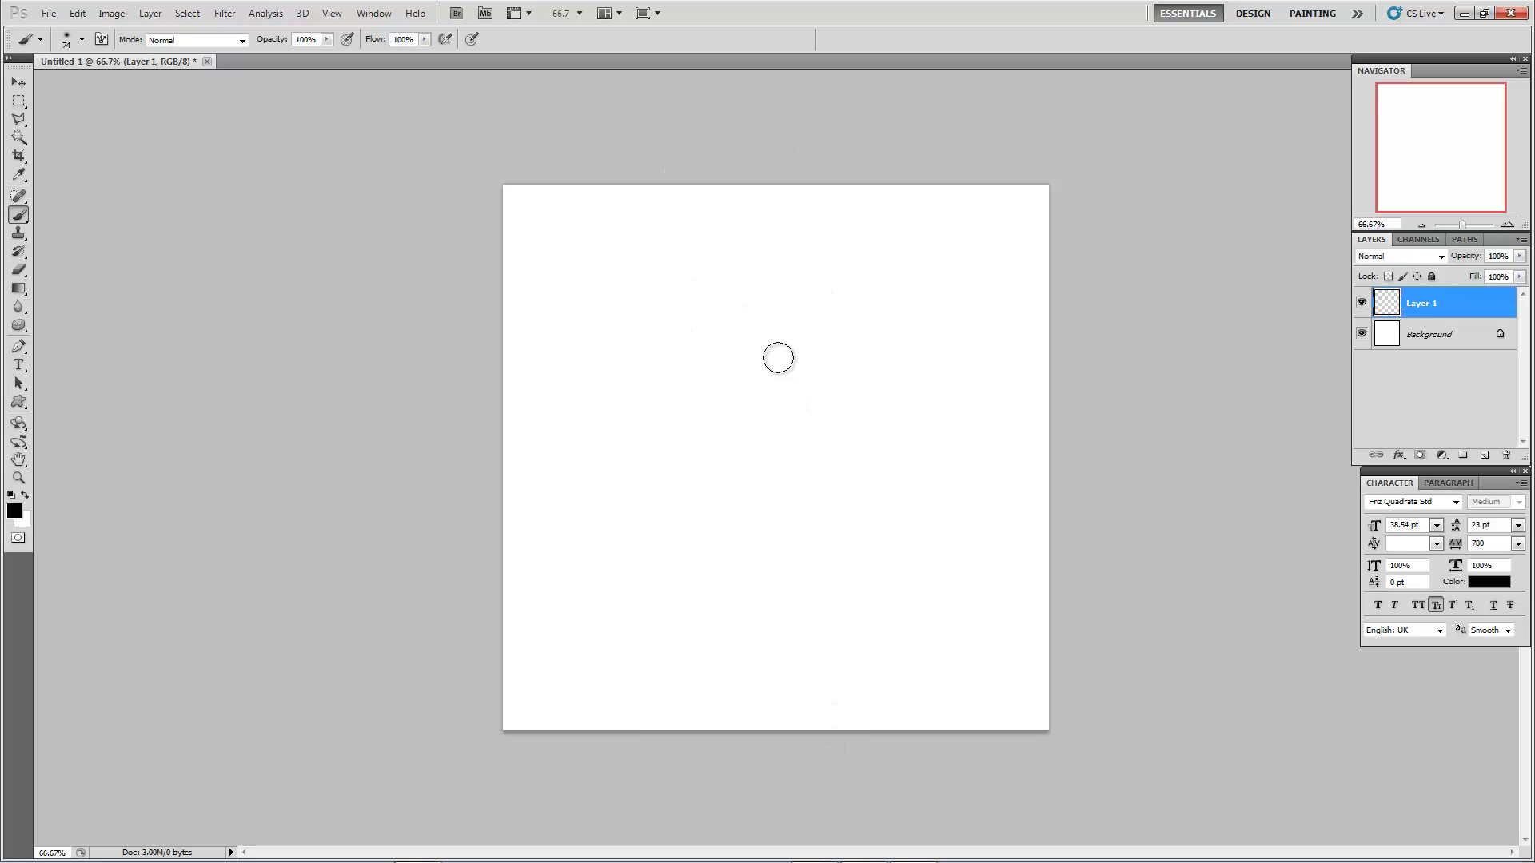
Step: Paint an irregular black puddle shape with soft edges on Layer 1, adding smaller lobes with a 39 px brush
mouse_move(662, 332)
left_mouse_down()
mouse_move(685, 318)
mouse_move(754, 355)
mouse_move(740, 346)
mouse_move(763, 374)
mouse_move(755, 450)
mouse_move(806, 505)
mouse_move(777, 606)
mouse_move(737, 631)
mouse_move(723, 375)
mouse_move(757, 424)
mouse_move(620, 332)
mouse_move(607, 384)
mouse_move(640, 438)
mouse_move(644, 540)
mouse_move(684, 563)
mouse_move(700, 524)
mouse_move(674, 461)
mouse_move(685, 416)
mouse_move(702, 461)
mouse_move(724, 448)
mouse_move(631, 315)
mouse_move(688, 306)
mouse_move(804, 399)
mouse_move(795, 372)
mouse_move(819, 335)
mouse_move(784, 353)
mouse_move(763, 320)
mouse_move(822, 276)
mouse_move(803, 302)
mouse_move(820, 318)
mouse_move(727, 457)
mouse_move(730, 504)
mouse_move(763, 518)
mouse_move(763, 592)
mouse_move(724, 455)
mouse_move(674, 511)
left_mouse_up()
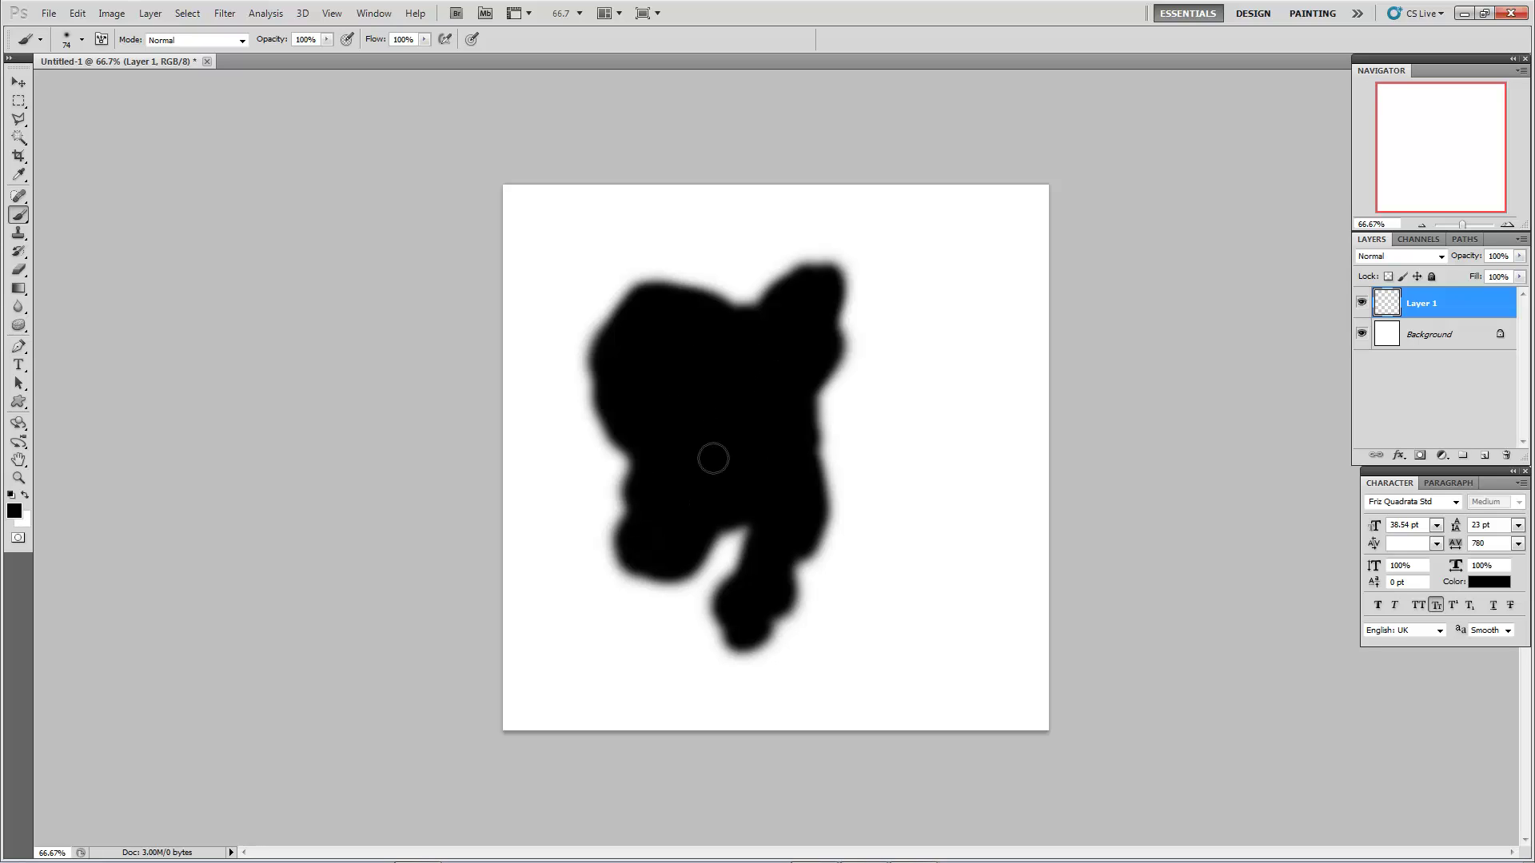
mouse_move(697, 341)
left_mouse_down()
mouse_move(756, 346)
mouse_move(637, 312)
mouse_move(604, 267)
mouse_move(719, 314)
left_mouse_up()
left_click(68, 44)
left_click(43, 81)
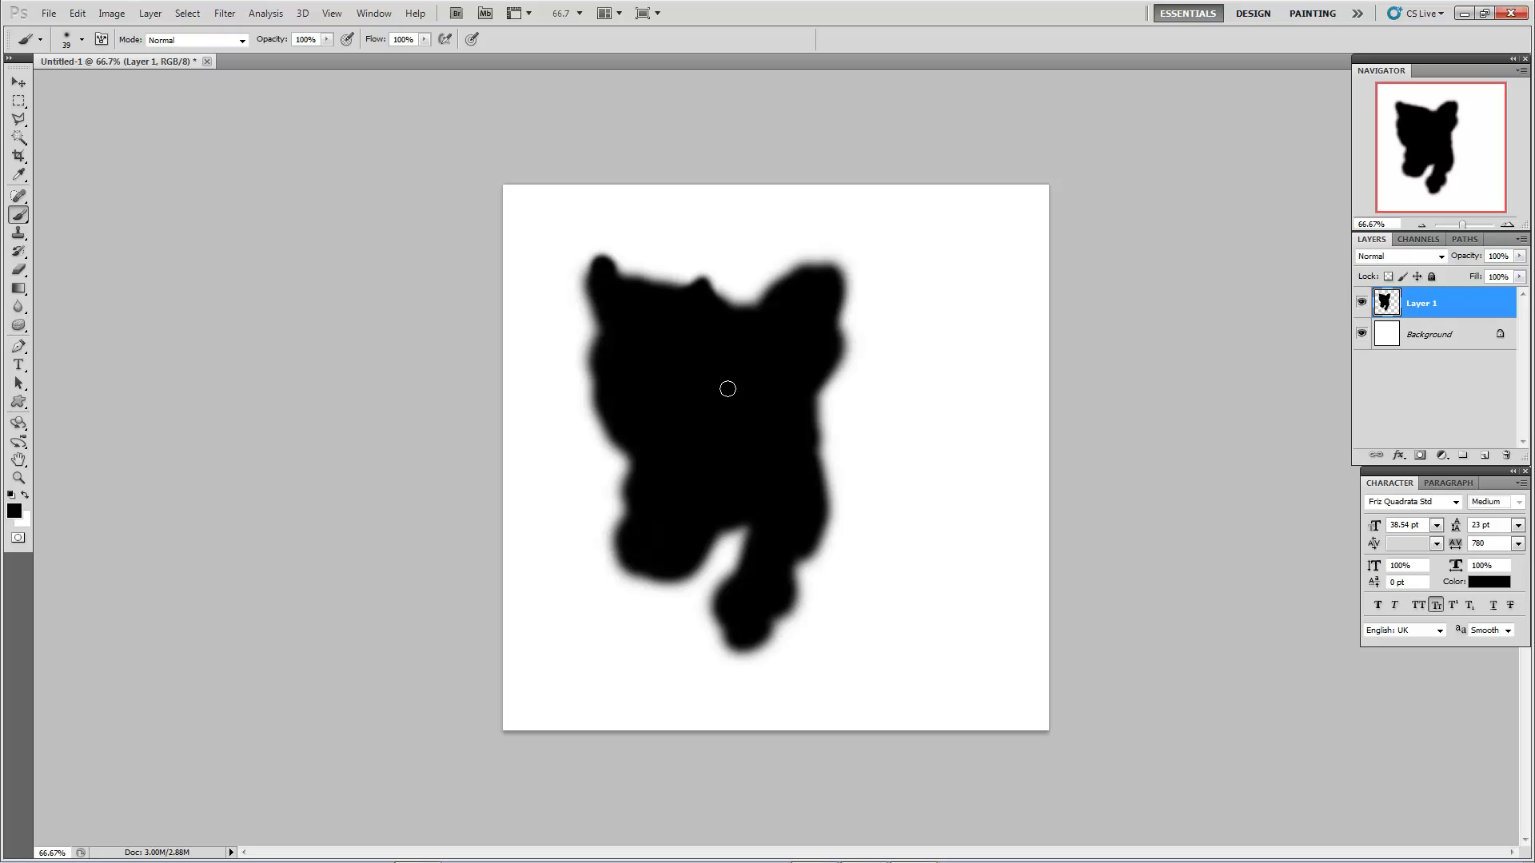
mouse_move(727, 388)
left_mouse_down()
mouse_move(808, 421)
mouse_move(634, 463)
mouse_move(600, 384)
mouse_move(686, 468)
mouse_move(685, 524)
mouse_move(631, 616)
mouse_move(696, 551)
mouse_move(671, 552)
mouse_move(832, 456)
mouse_move(835, 436)
mouse_move(713, 284)
mouse_move(600, 363)
left_mouse_up()
Step: Show the grid and stretch the black shape out to the canvas corners
key("v")
key("ctrl+apostrophe")
left_click_drag(653, 291, 593, 227)
left_click_drag(831, 609, 1048, 730)
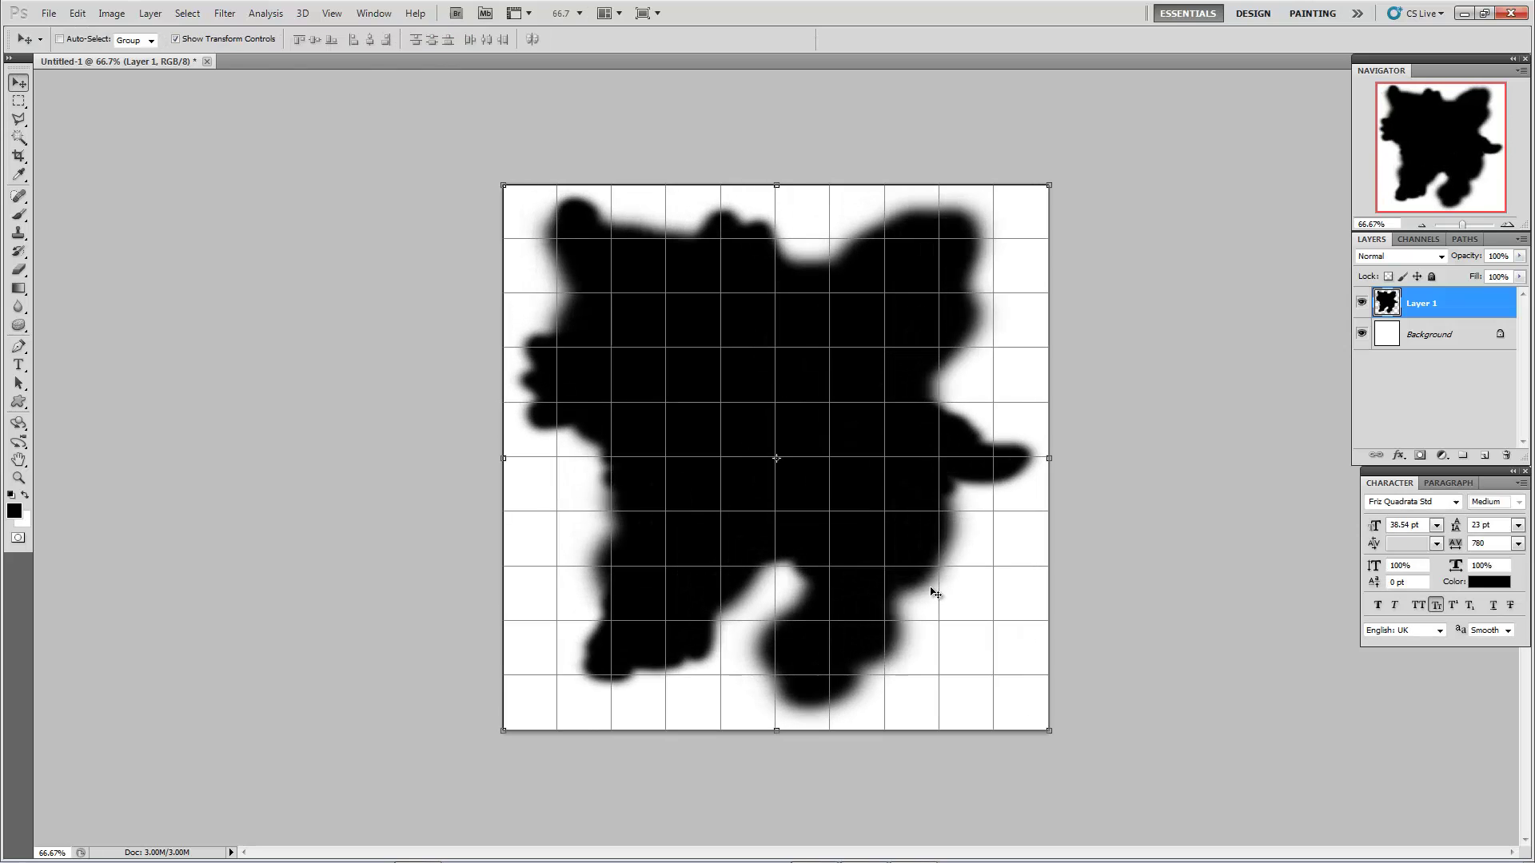
Step: Scale the black shape inward by one grid cell on every side of the canvas
key("ctrl+apostrophe")
key("ctrl+apostrophe")
left_click_drag(504, 185, 557, 239)
left_click_drag(1049, 730, 995, 677)
key("Return")
Step: Soften the black shape with a Gaussian Blur
left_click(225, 13)
mouse_move(314, 163)
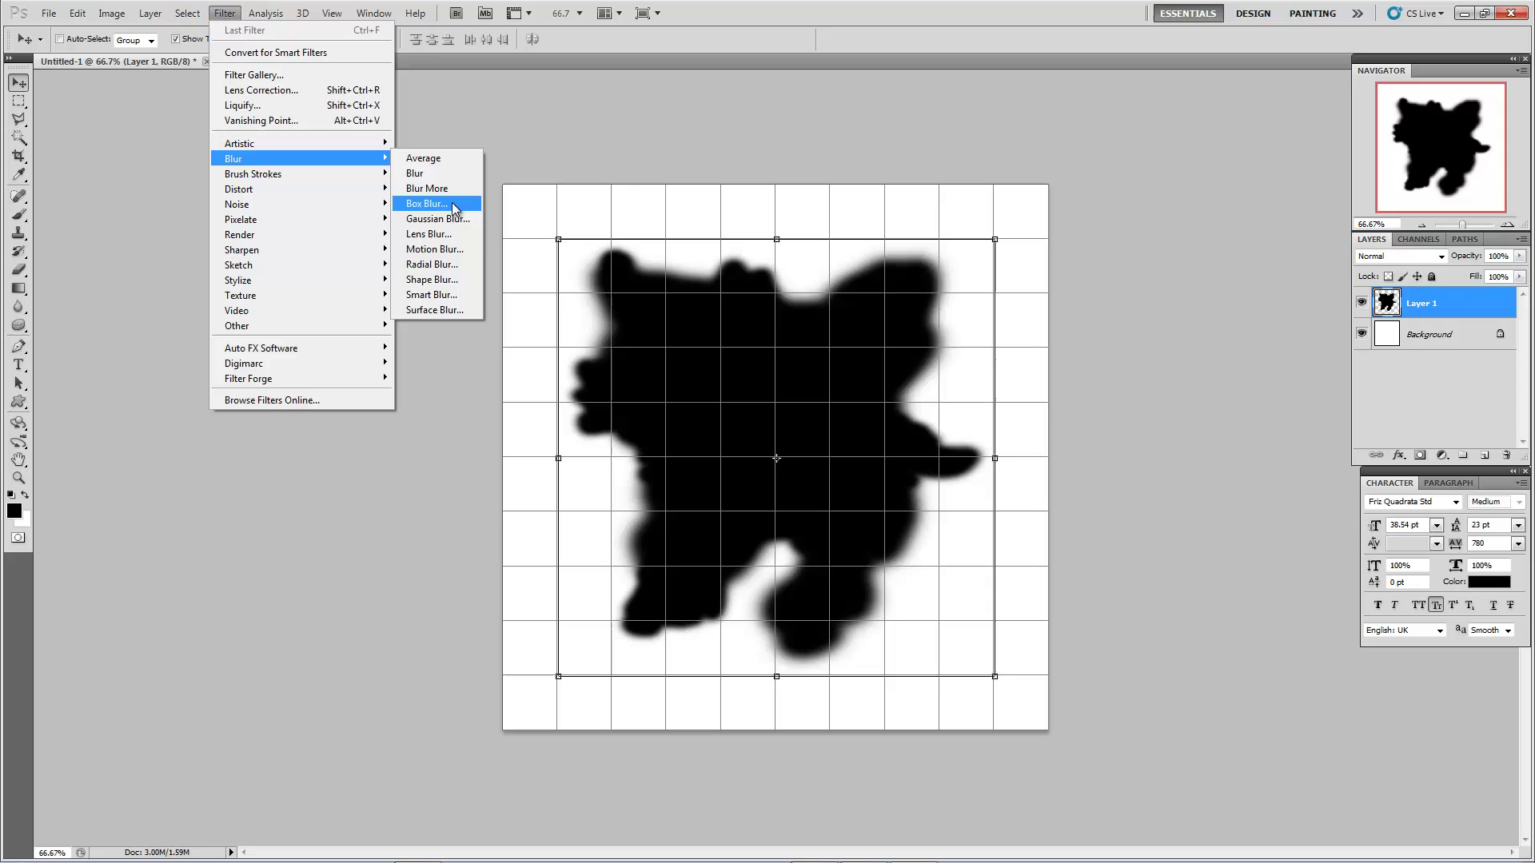
left_click(452, 218)
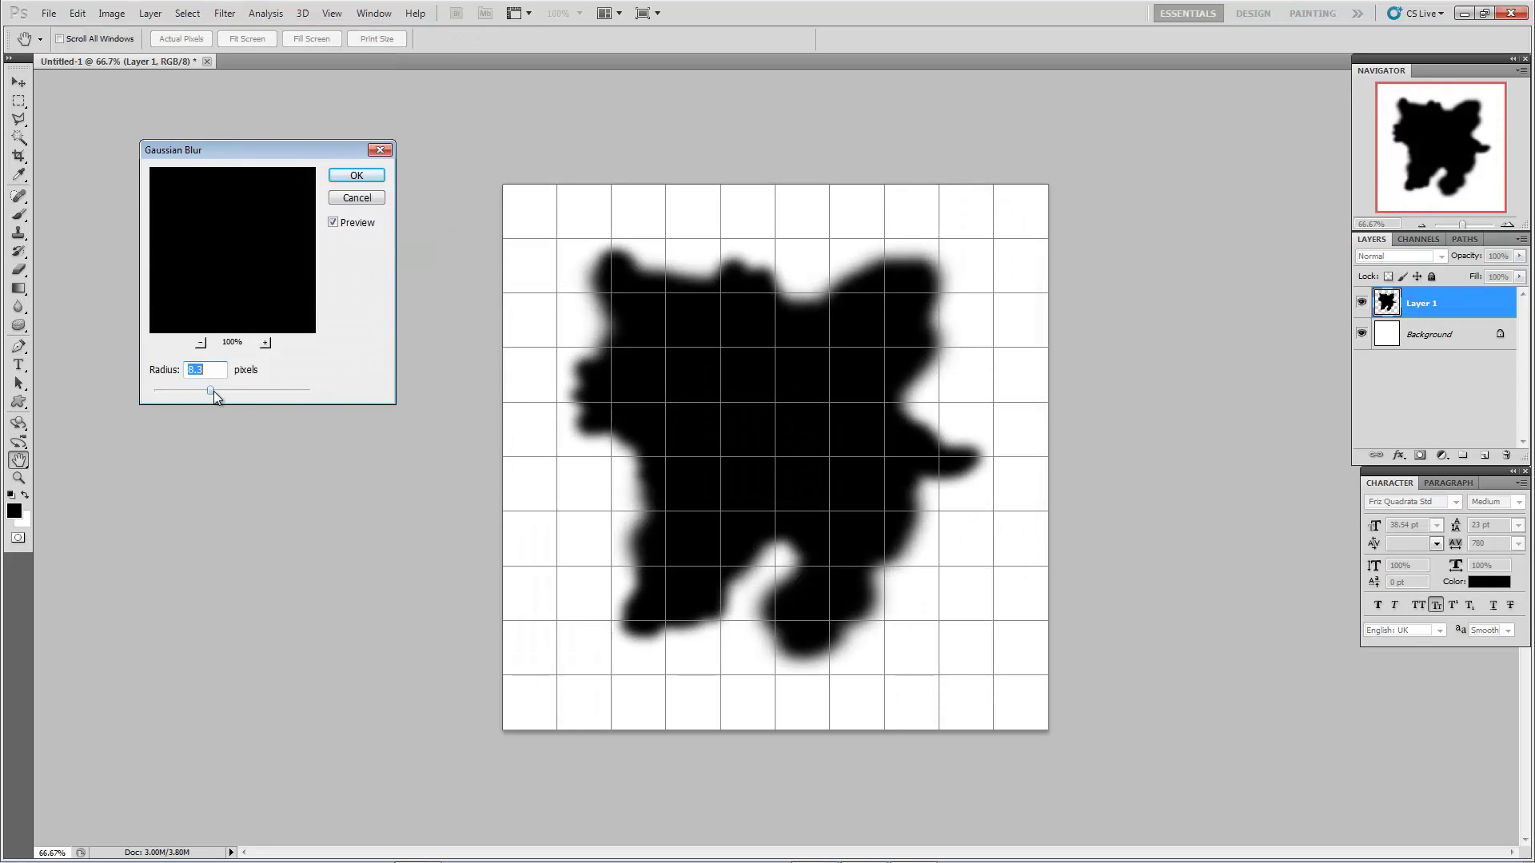
key("Return")
Step: Enlarge the blurred shape back to the canvas corners and hide the grid
key("v")
left_click_drag(554, 235, 503, 185)
left_click_drag(998, 680, 1049, 730)
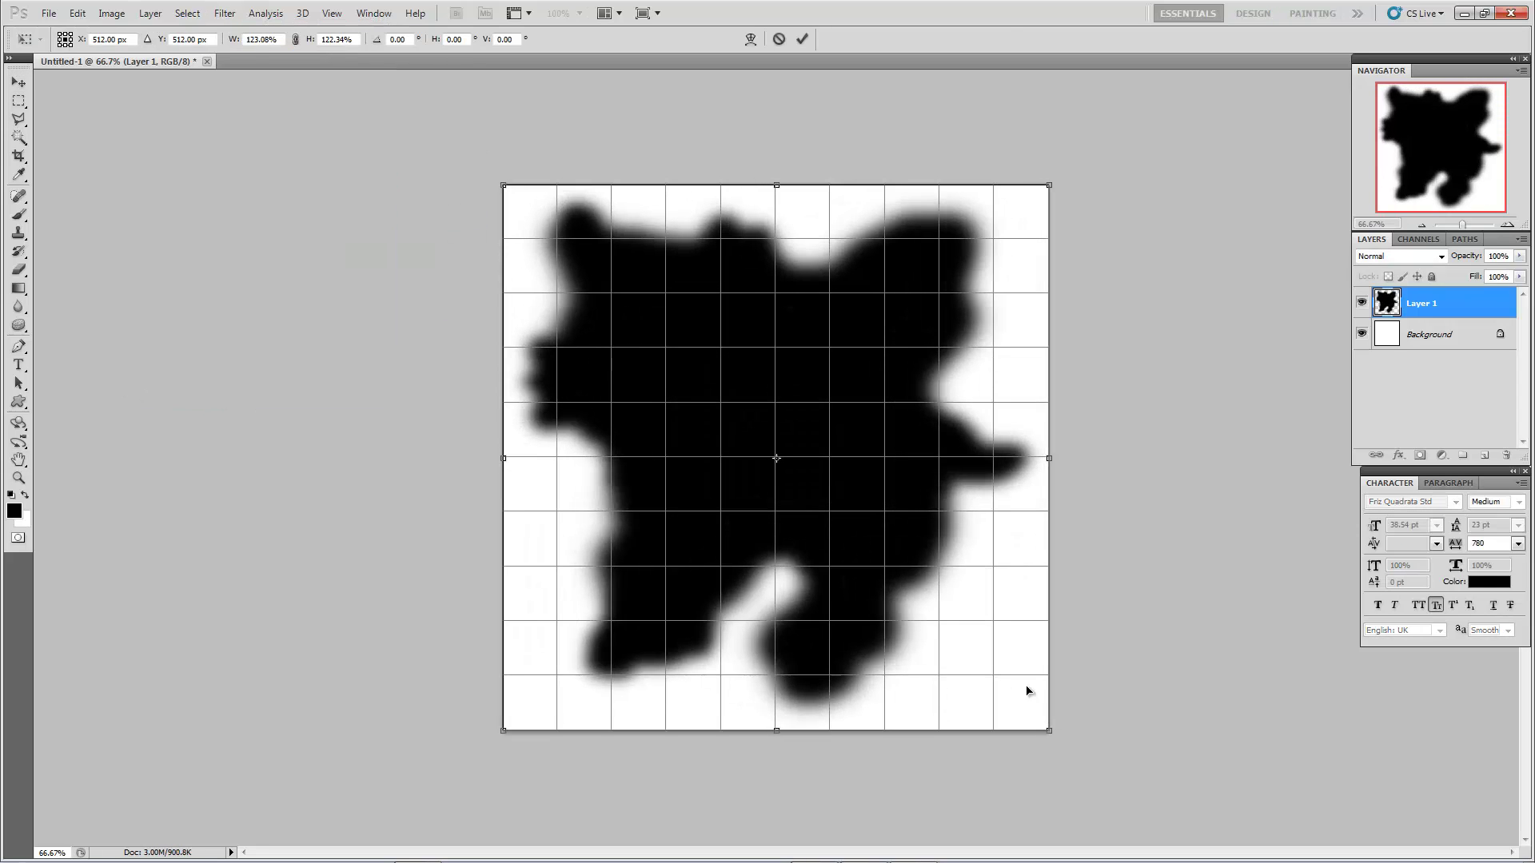
key("Return")
key("ctrl+apostrophe")
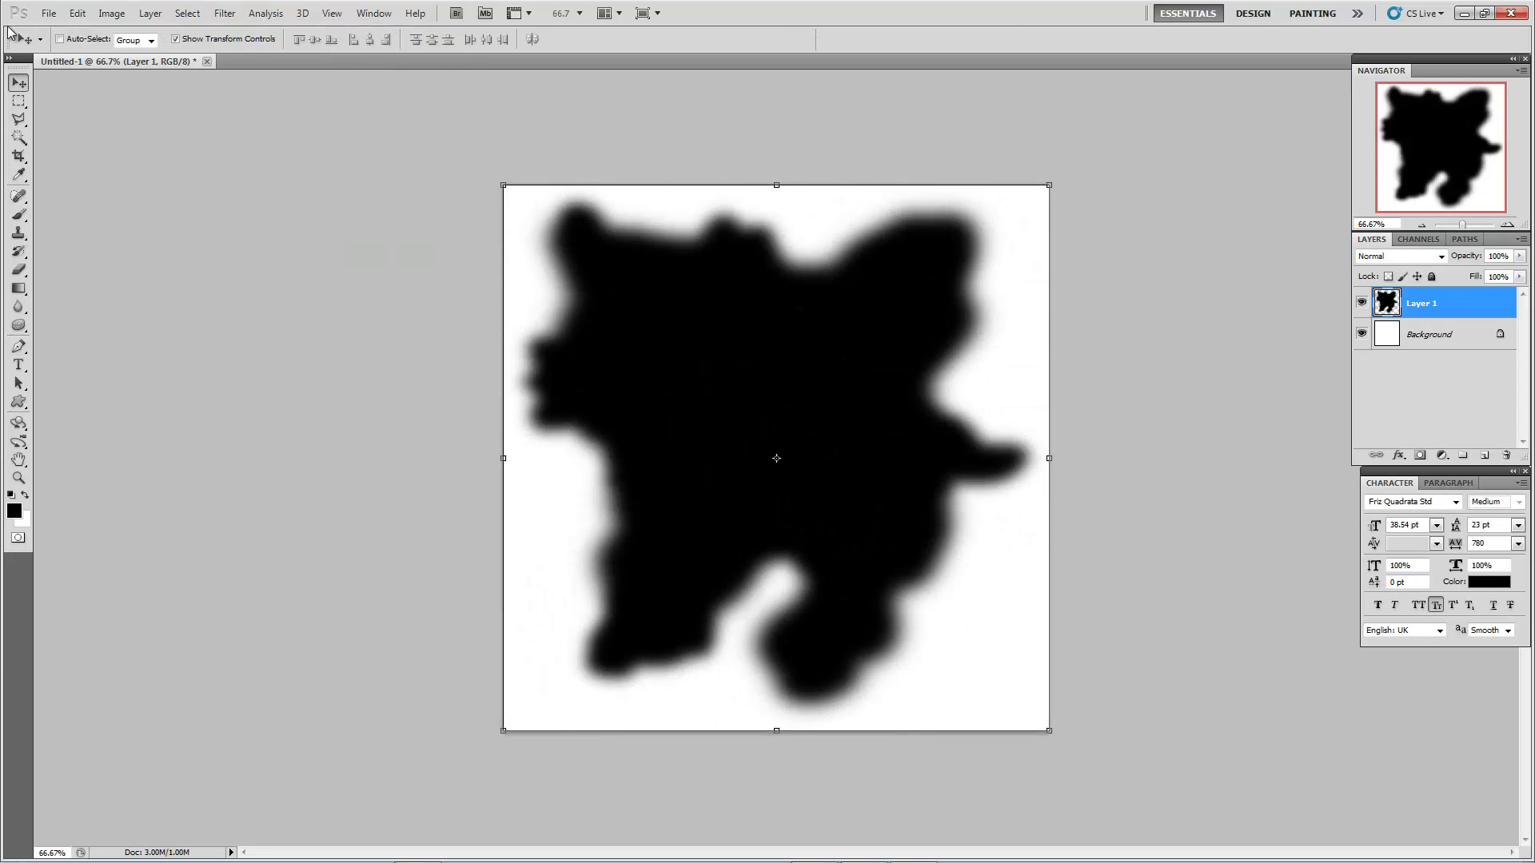
Step: Convert the background to a regular layer and give it a Pattern Overlay with the speckled grey concrete pattern
double_click(1467, 335, "alt")
double_click(1467, 335)
left_click(1069, 333)
left_click(1270, 197)
scroll(1175, 300, "down", 1)
left_click(1169, 287)
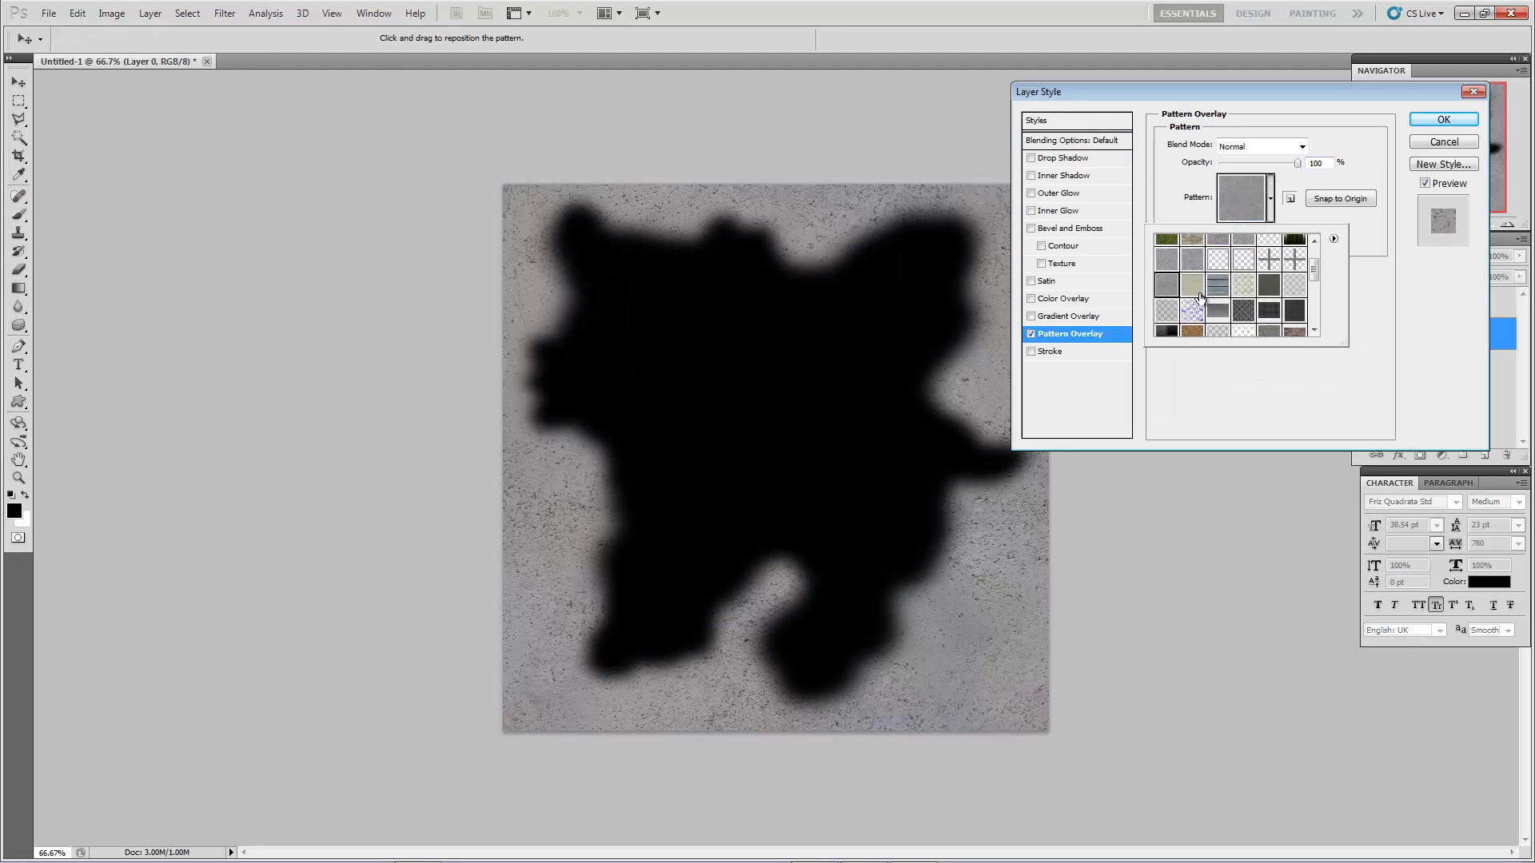
key("Return")
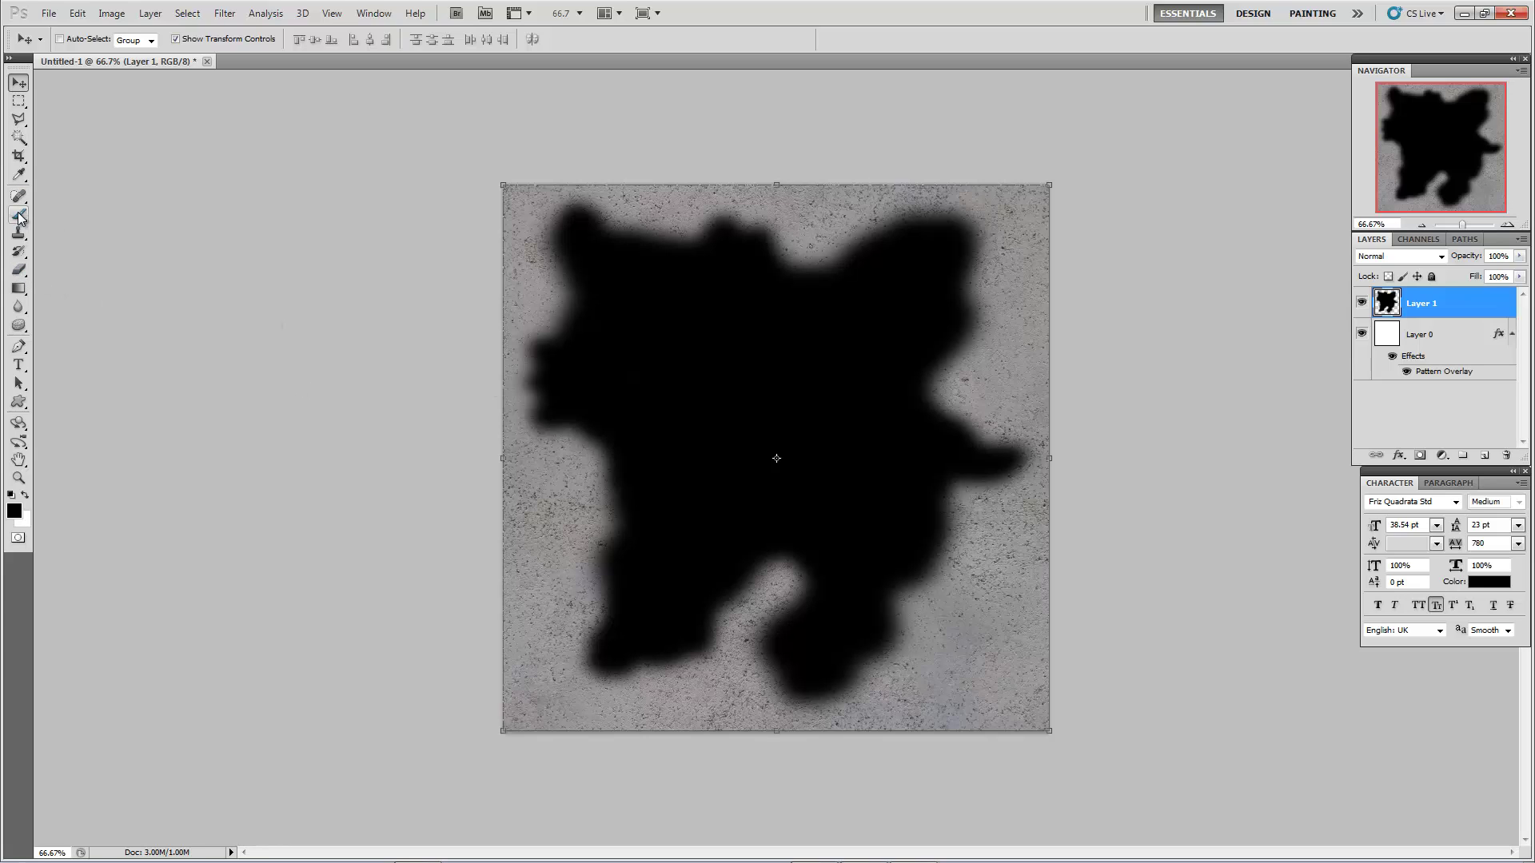
Step: Fade the black shape on Layer 1 unevenly with a soft 442 px eraser at 8% opacity
left_click(18, 270)
left_click(82, 39)
left_click(263, 39)
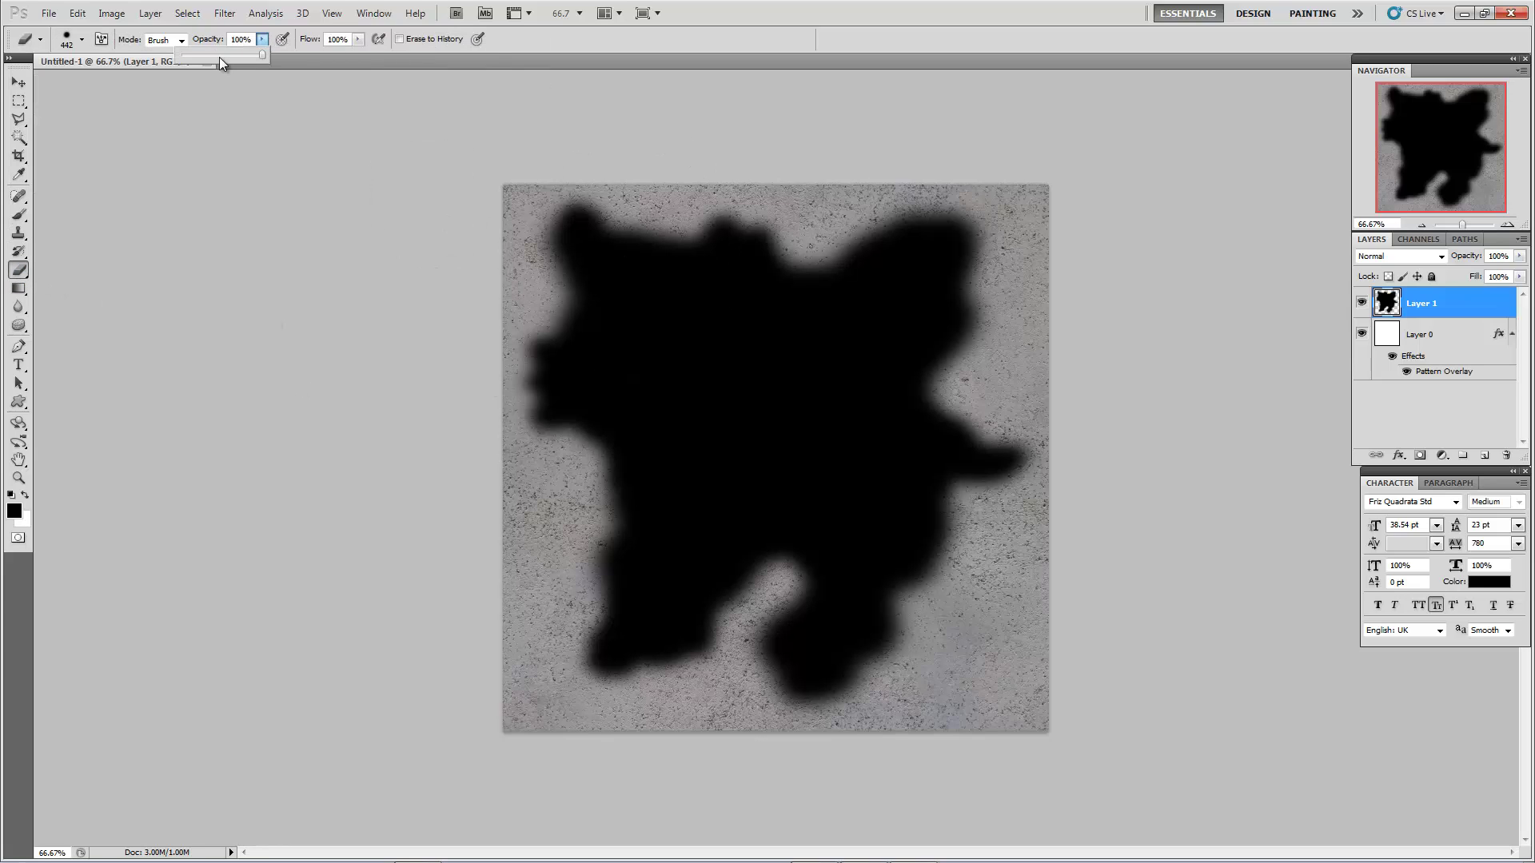
left_click_drag(203, 64, 201, 64)
mouse_move(495, 352)
left_mouse_down()
mouse_move(572, 325)
mouse_move(898, 377)
mouse_move(655, 224)
left_mouse_up()
left_click(82, 40)
left_click_drag(94, 118, 27, 118)
left_click(696, 48)
left_click_drag(263, 41, 247, 41)
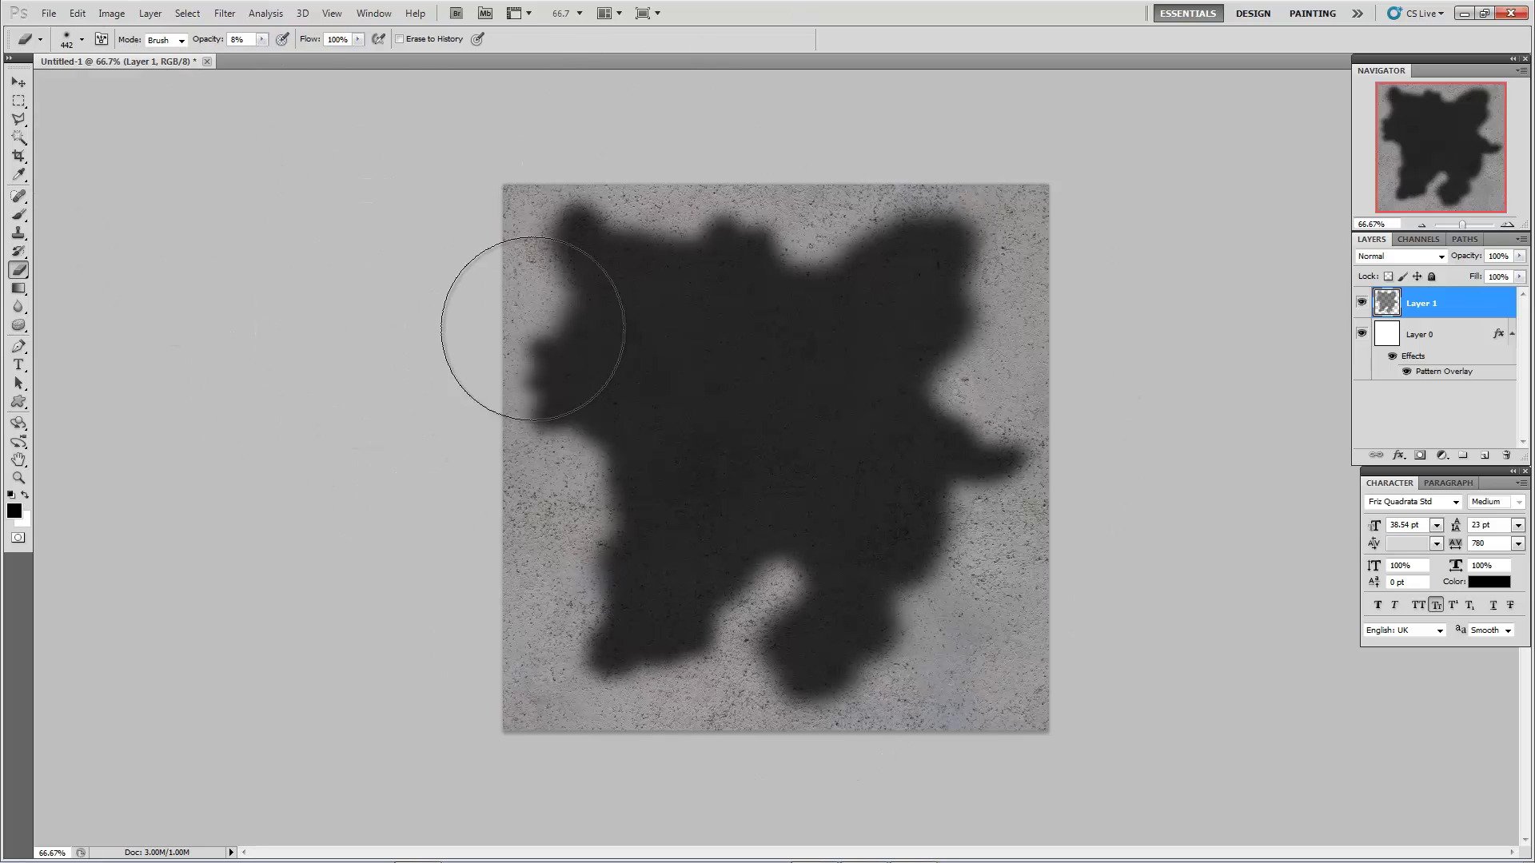
mouse_move(652, 360)
left_mouse_down()
mouse_move(582, 429)
mouse_move(675, 633)
mouse_move(986, 486)
mouse_move(631, 165)
mouse_move(606, 437)
mouse_move(490, 394)
mouse_move(589, 195)
mouse_move(980, 255)
mouse_move(884, 706)
mouse_move(747, 583)
mouse_move(415, 444)
mouse_move(551, 189)
mouse_move(538, 195)
mouse_move(898, 199)
mouse_move(730, 197)
mouse_move(819, 695)
mouse_move(599, 445)
left_mouse_up()
Step: Break up the stain's edges and interior with lighter patches using an 82 px eraser at 0% hardness
left_click(81, 39)
left_click(86, 86)
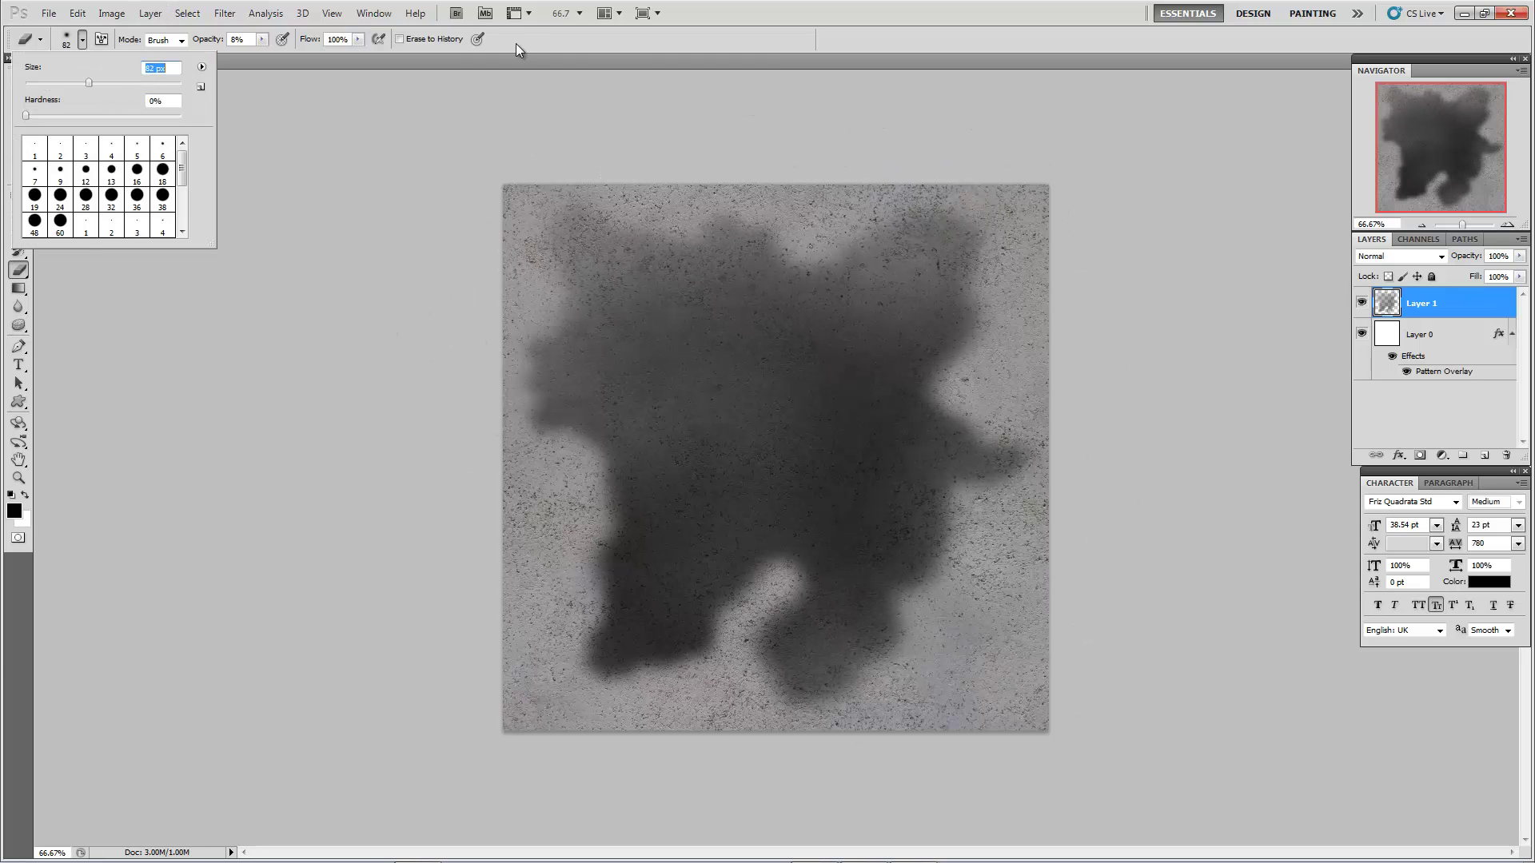
mouse_move(724, 626)
left_mouse_down()
mouse_move(681, 657)
mouse_move(620, 541)
mouse_move(599, 607)
mouse_move(653, 665)
mouse_move(775, 638)
mouse_move(863, 644)
mouse_move(963, 405)
mouse_move(880, 223)
mouse_move(534, 407)
mouse_move(596, 439)
mouse_move(543, 438)
mouse_move(634, 525)
mouse_move(605, 500)
mouse_move(589, 626)
mouse_move(605, 661)
mouse_move(633, 676)
mouse_move(696, 592)
mouse_move(812, 600)
mouse_move(952, 427)
mouse_move(875, 216)
mouse_move(731, 246)
mouse_move(547, 337)
mouse_move(602, 544)
mouse_move(781, 274)
mouse_move(853, 315)
mouse_move(972, 438)
mouse_move(875, 544)
mouse_move(822, 559)
mouse_move(823, 603)
mouse_move(799, 538)
mouse_move(862, 477)
mouse_move(832, 326)
mouse_move(784, 442)
mouse_move(681, 467)
left_mouse_up()
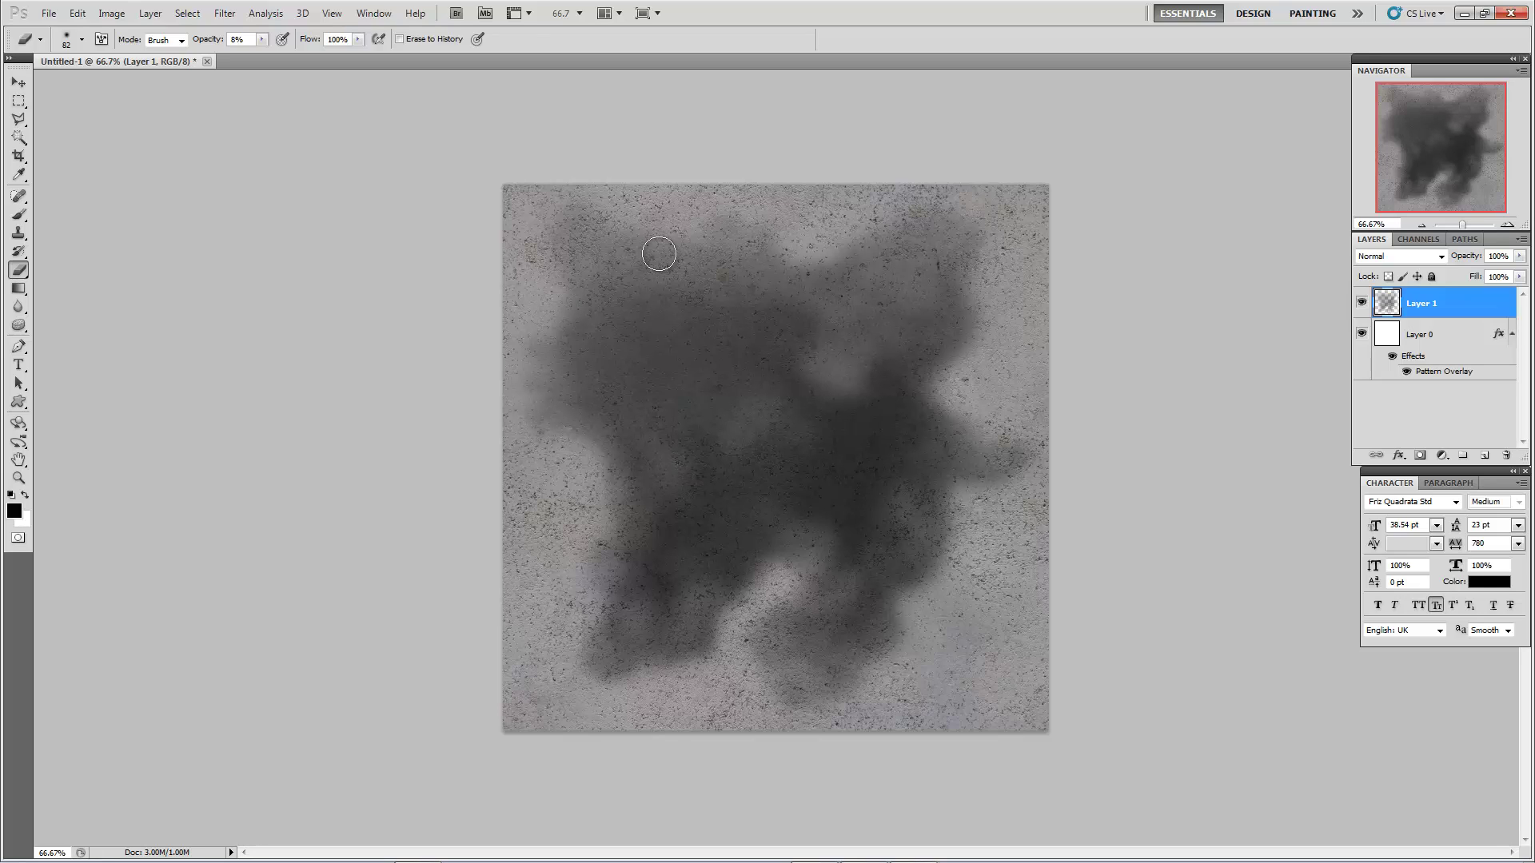
Step: Show the grid, scale the stain layer down slightly and centre it on the canvas
left_click(21, 83)
key("ctrl+apostrophe")
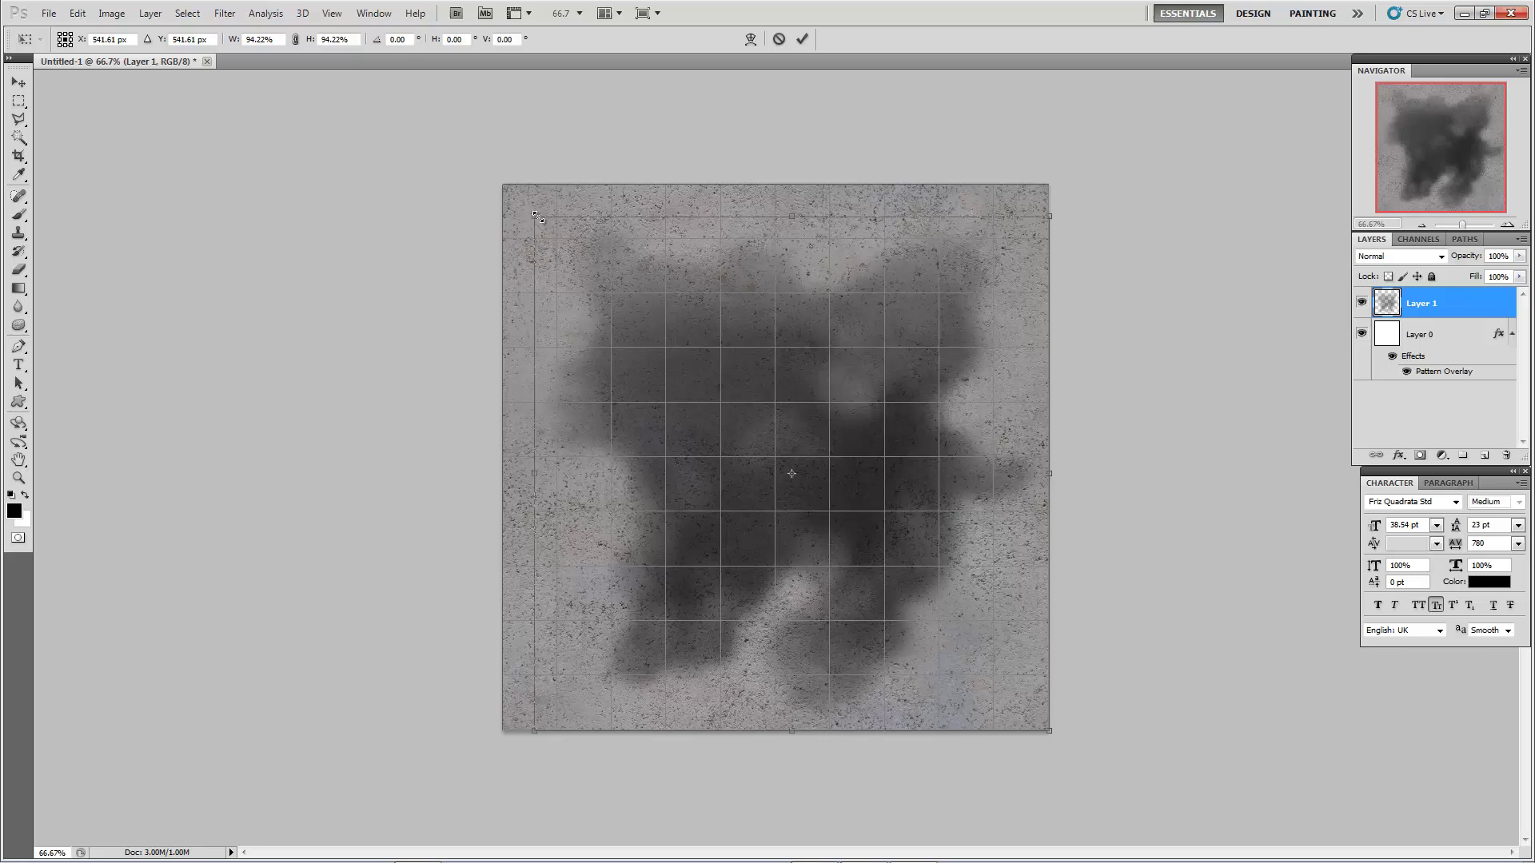
key("Return")
left_click_drag(756, 281, 739, 286)
key("Up")
key("Up")
key("Up")
key("Up")
key("Up")
key("Up")
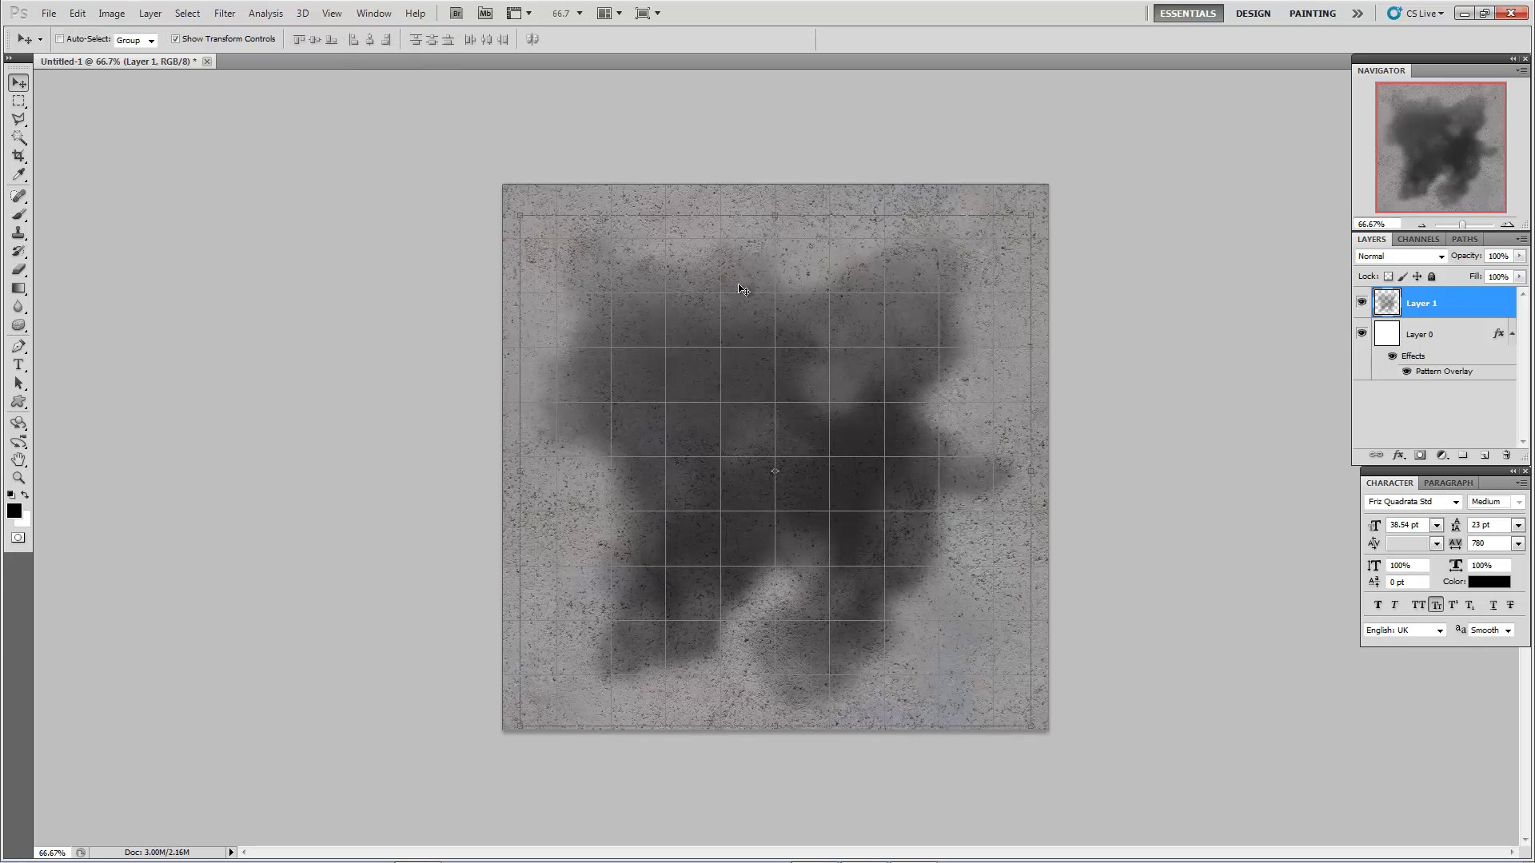
Step: Apply Gaussian Blur to the stain layer, then enlarge it back to the canvas edges with the grid hidden
left_click(224, 13)
mouse_move(328, 164)
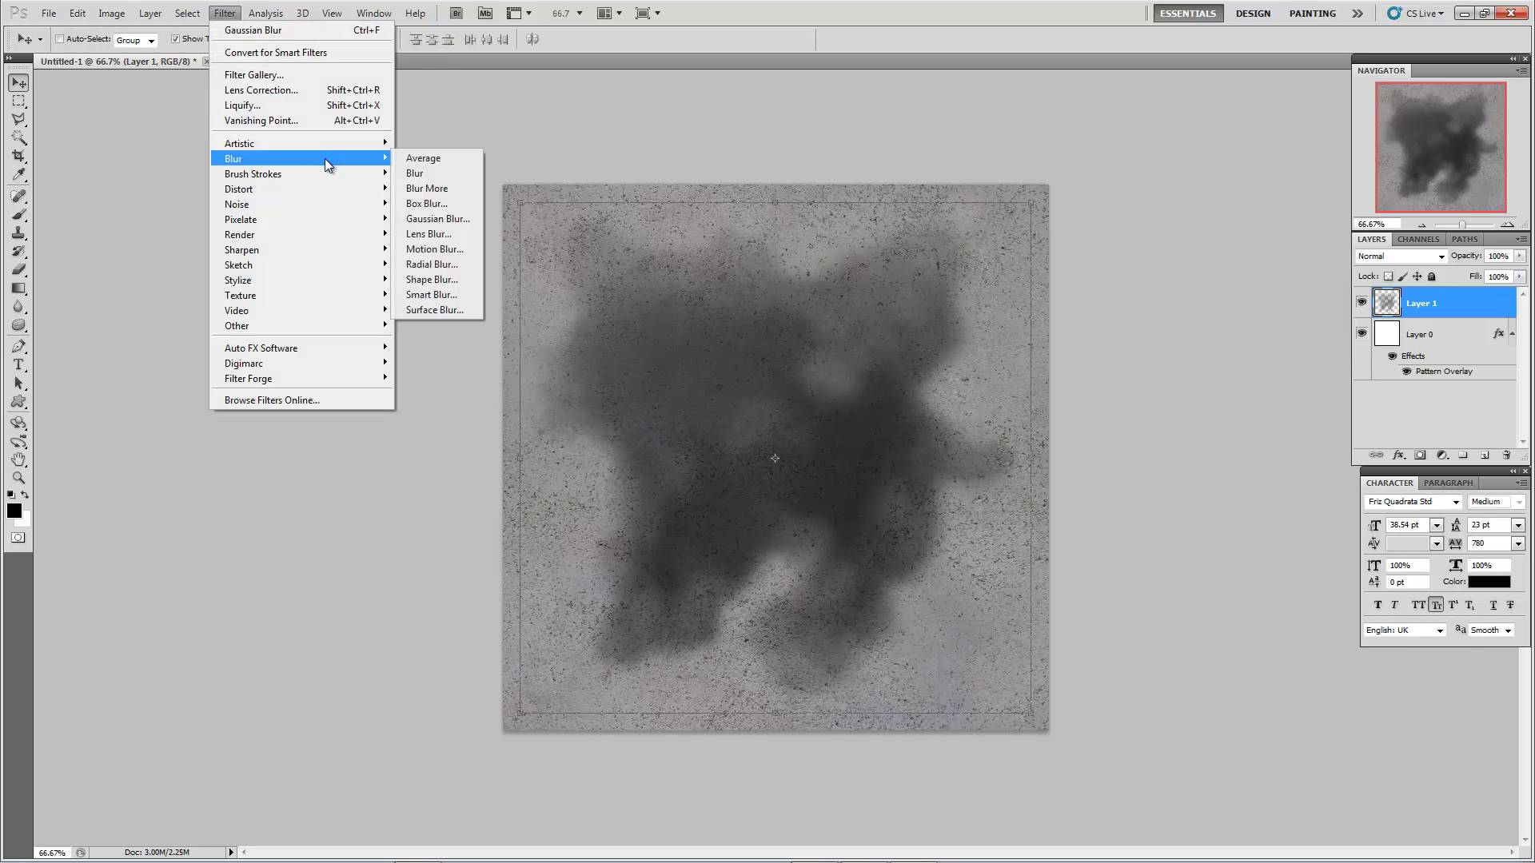
left_click(438, 218)
left_click(370, 184)
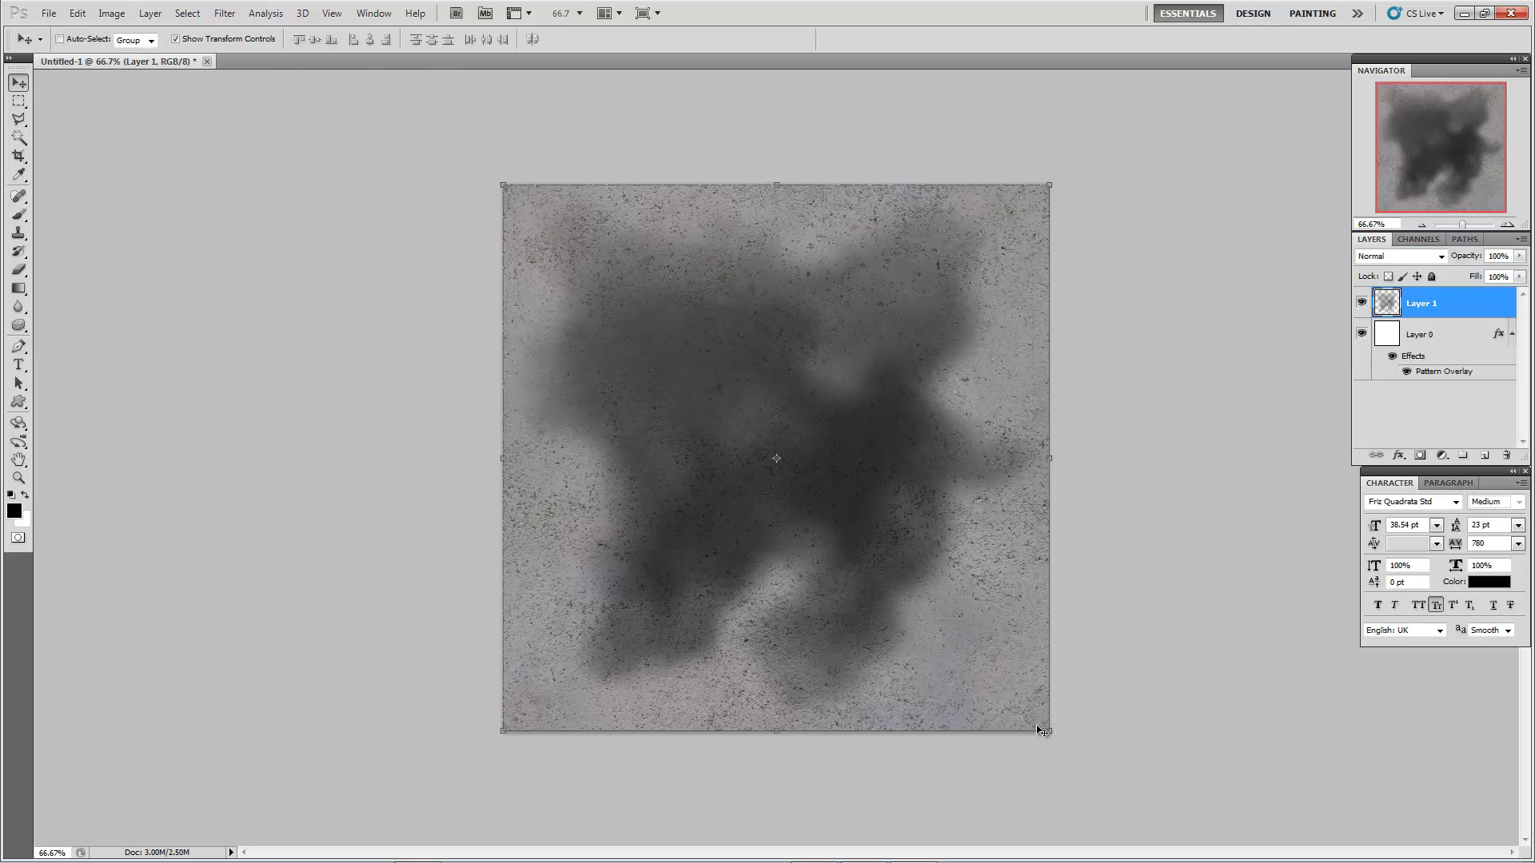
Step: Try other blend modes on Layer 1 and return it to Normal
left_click(1391, 255)
key("Down")
key("Down")
key("Down")
key("Down")
key("Down")
key("Down")
key("Down")
key("Down")
key("Down")
key("Down")
key("Down")
key("Down")
key("Up")
key("Up")
key("Up")
key("Up")
key("Up")
key("Up")
key("Up")
key("Up")
key("Up")
key("Up")
key("Up")
key("Up")
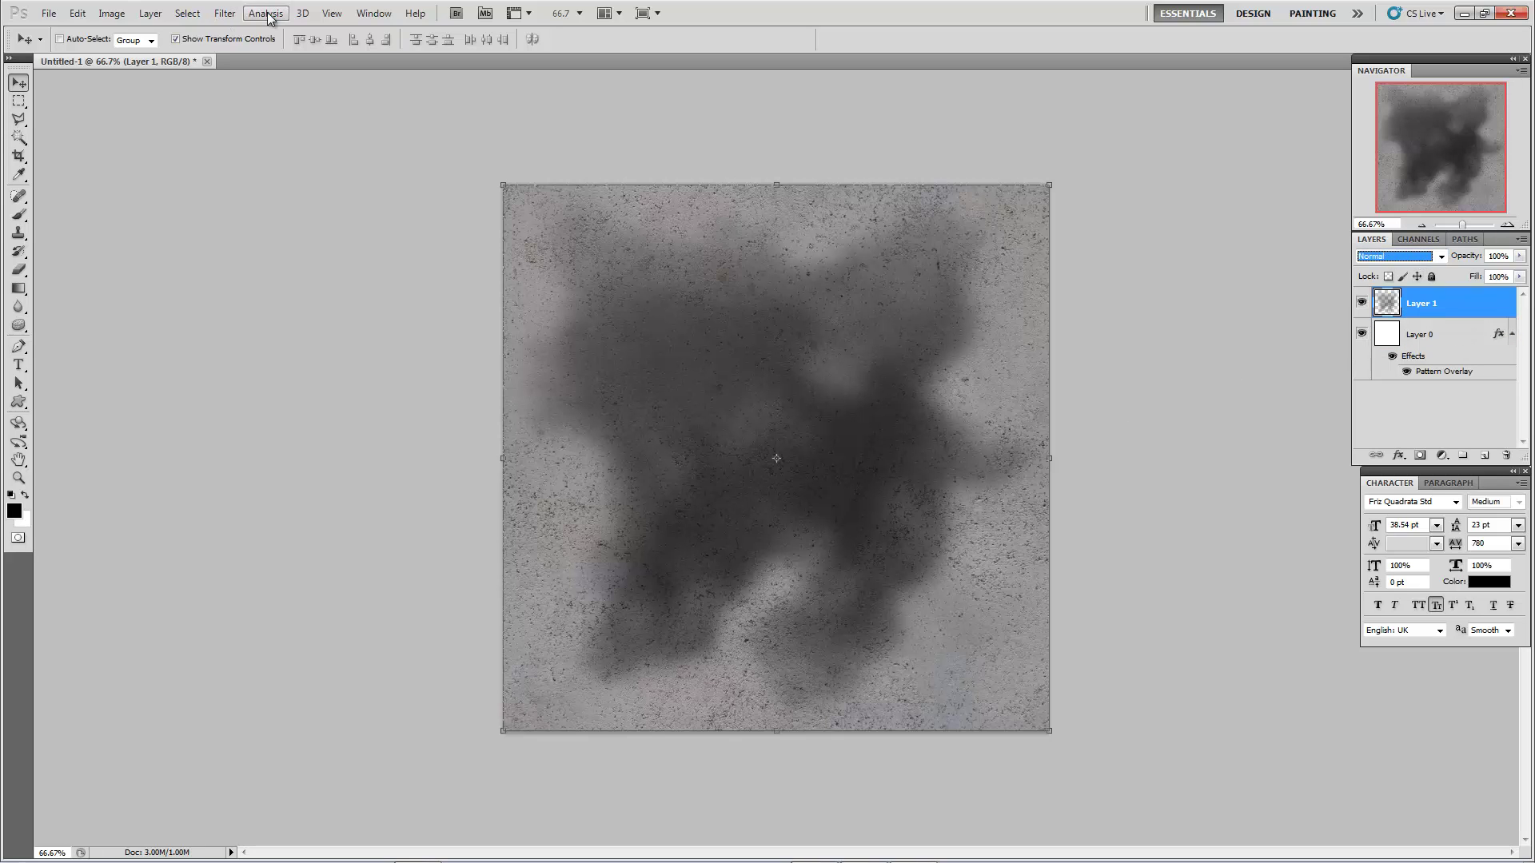
Step: Shift the concrete pattern layer sideways to the right beneath the stain
left_click(1466, 337)
key("shift+Right")
key("shift+Right")
key("shift+Right")
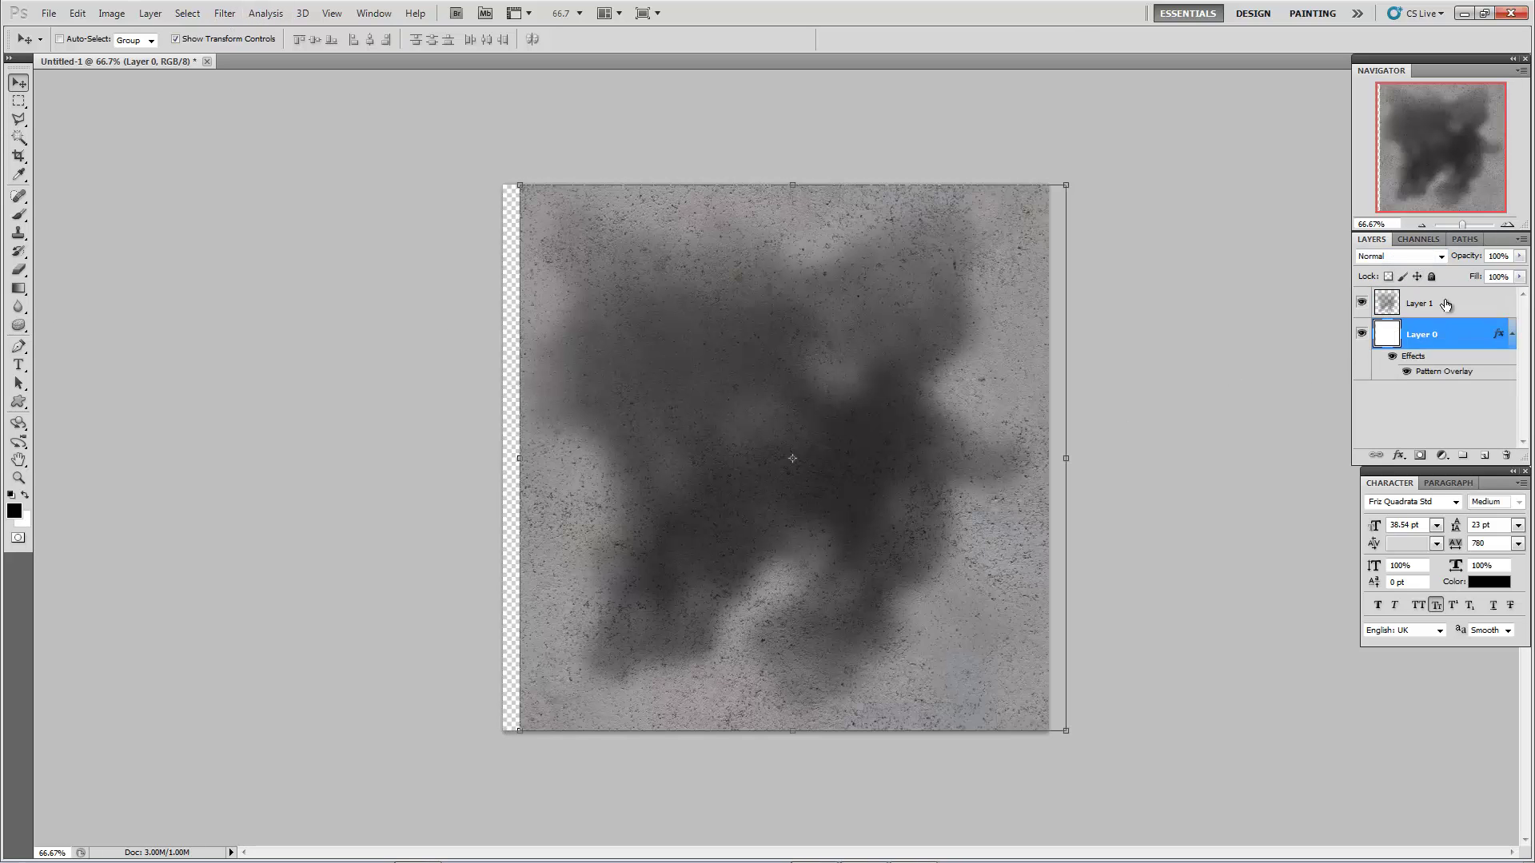
Step: Delete the concrete pattern layer, keeping only the stain on transparency
left_click(1447, 304)
left_click(1431, 345)
key("Delete")
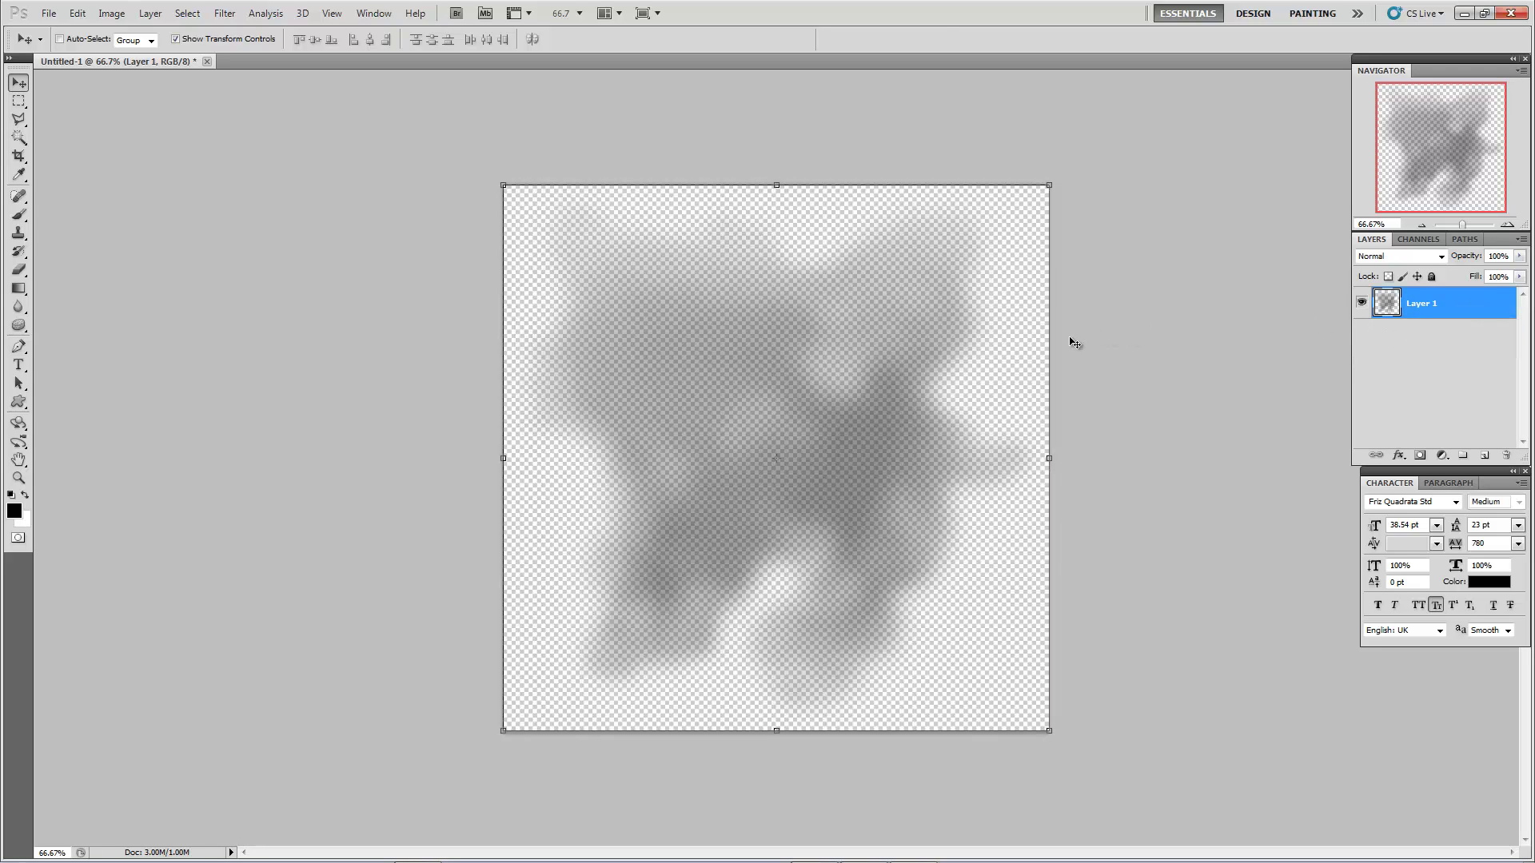
Step: Start saving the image as a PNG copy in the Textures folder of the Pictures library
key("ctrl+shift+s")
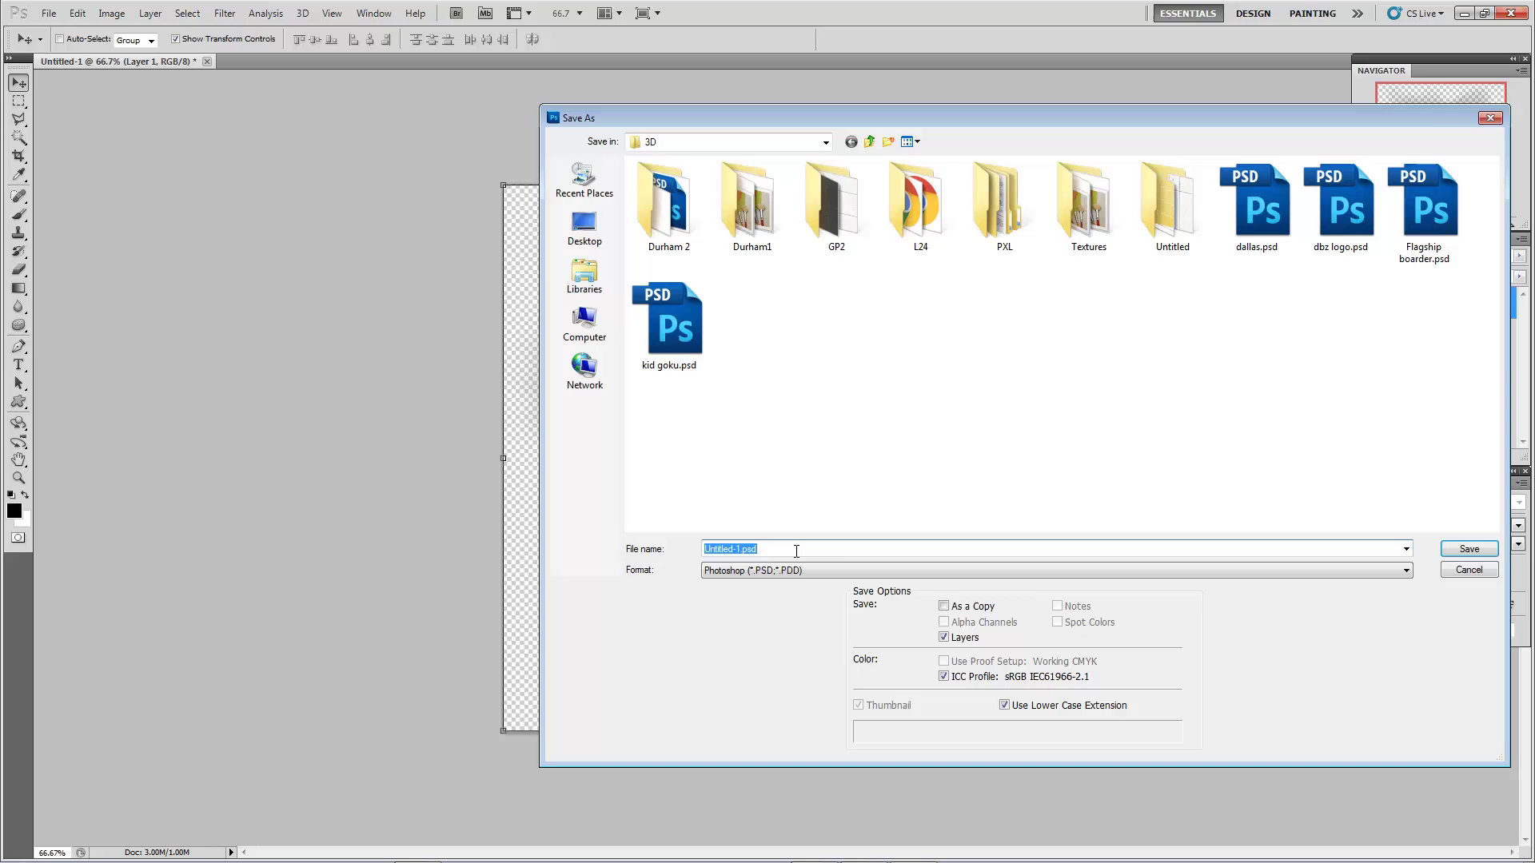
left_click(809, 574)
left_click(807, 743)
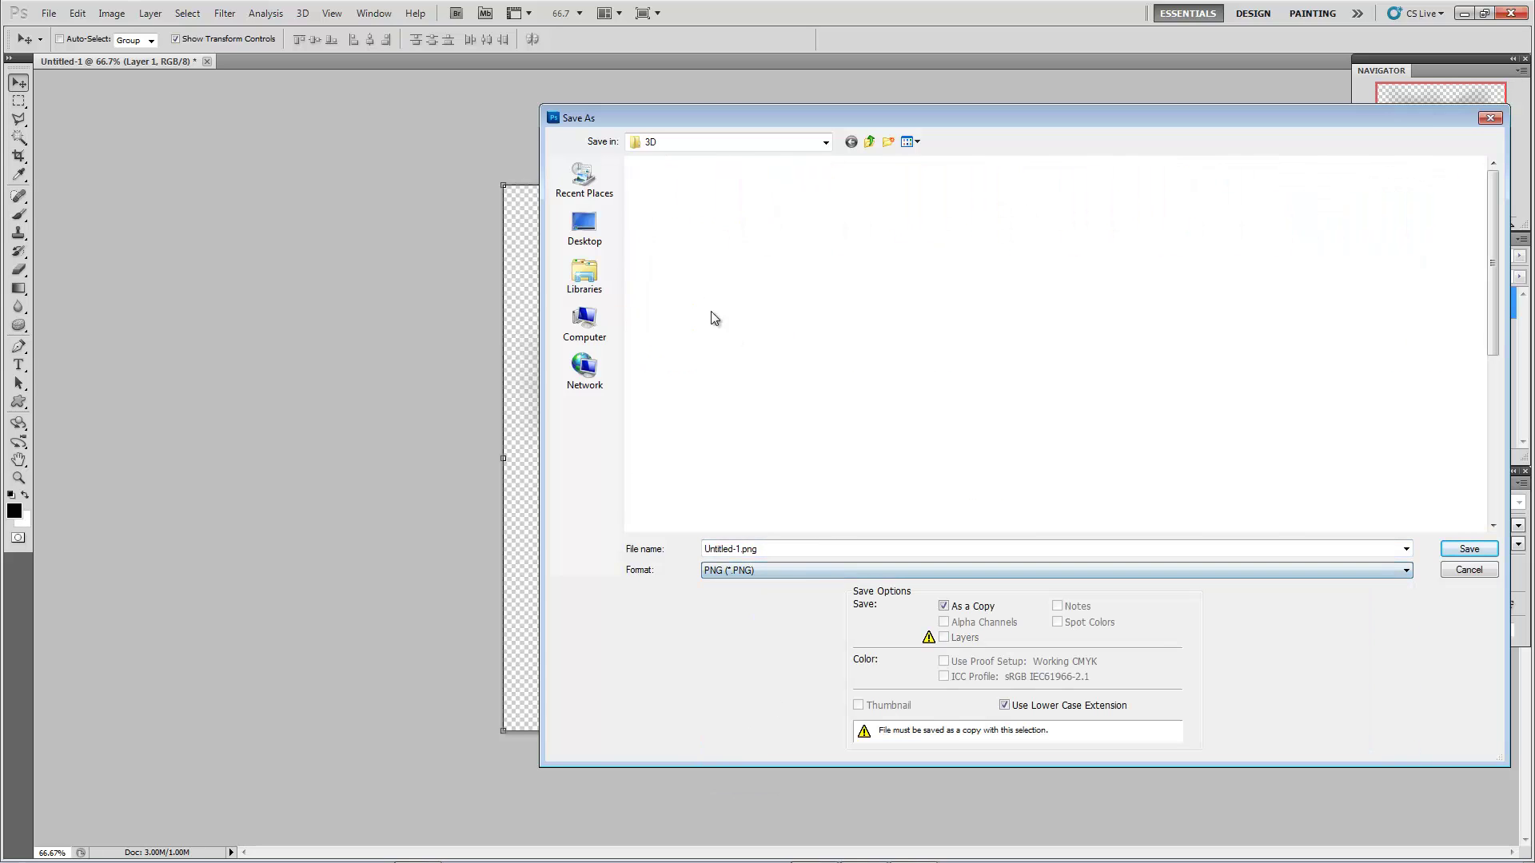
left_click(584, 275)
double_click(686, 216)
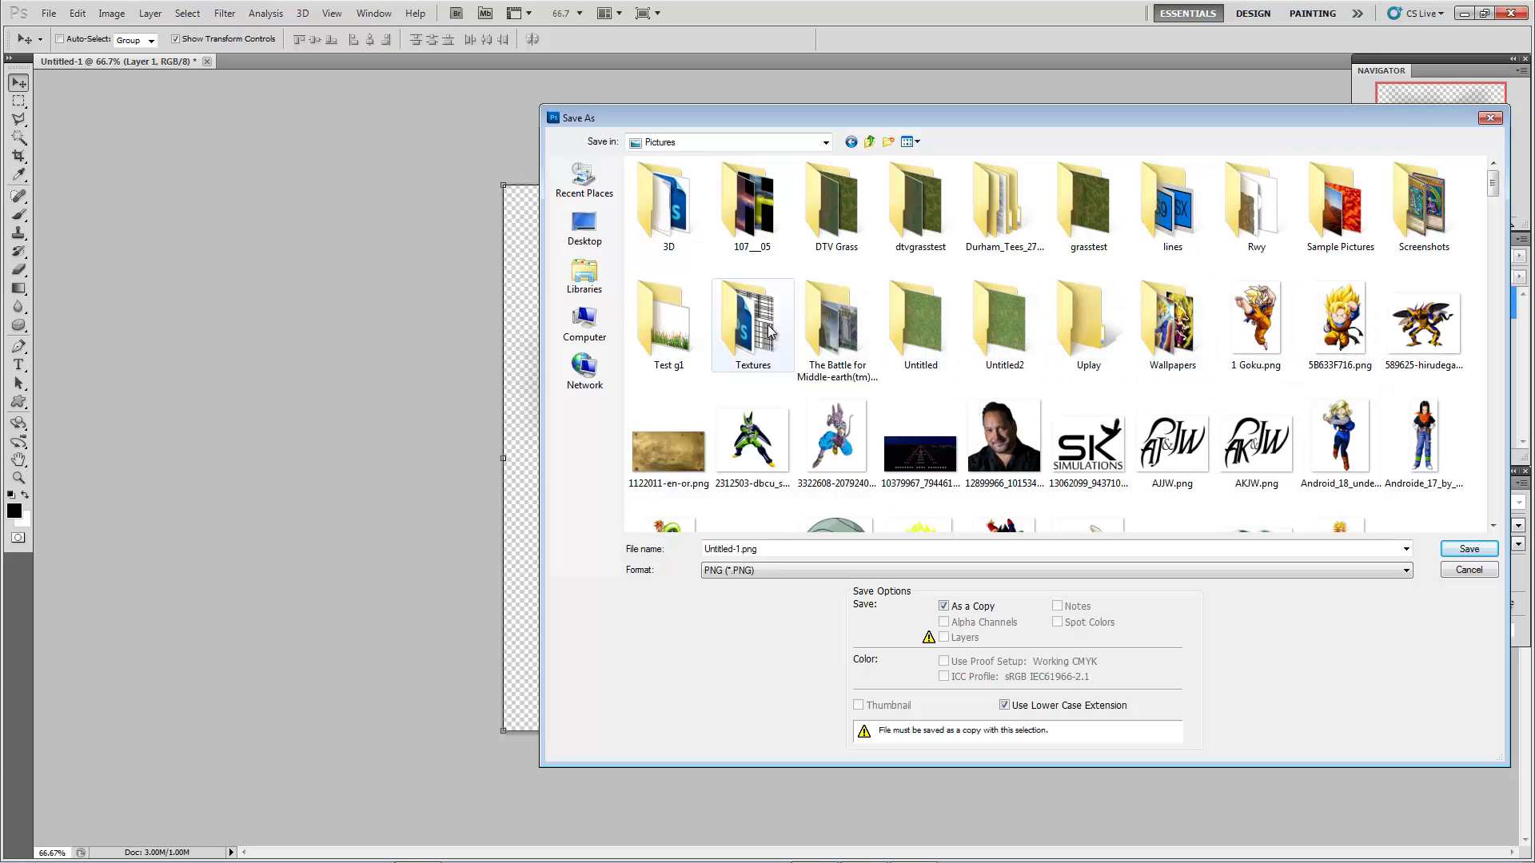
double_click(765, 323)
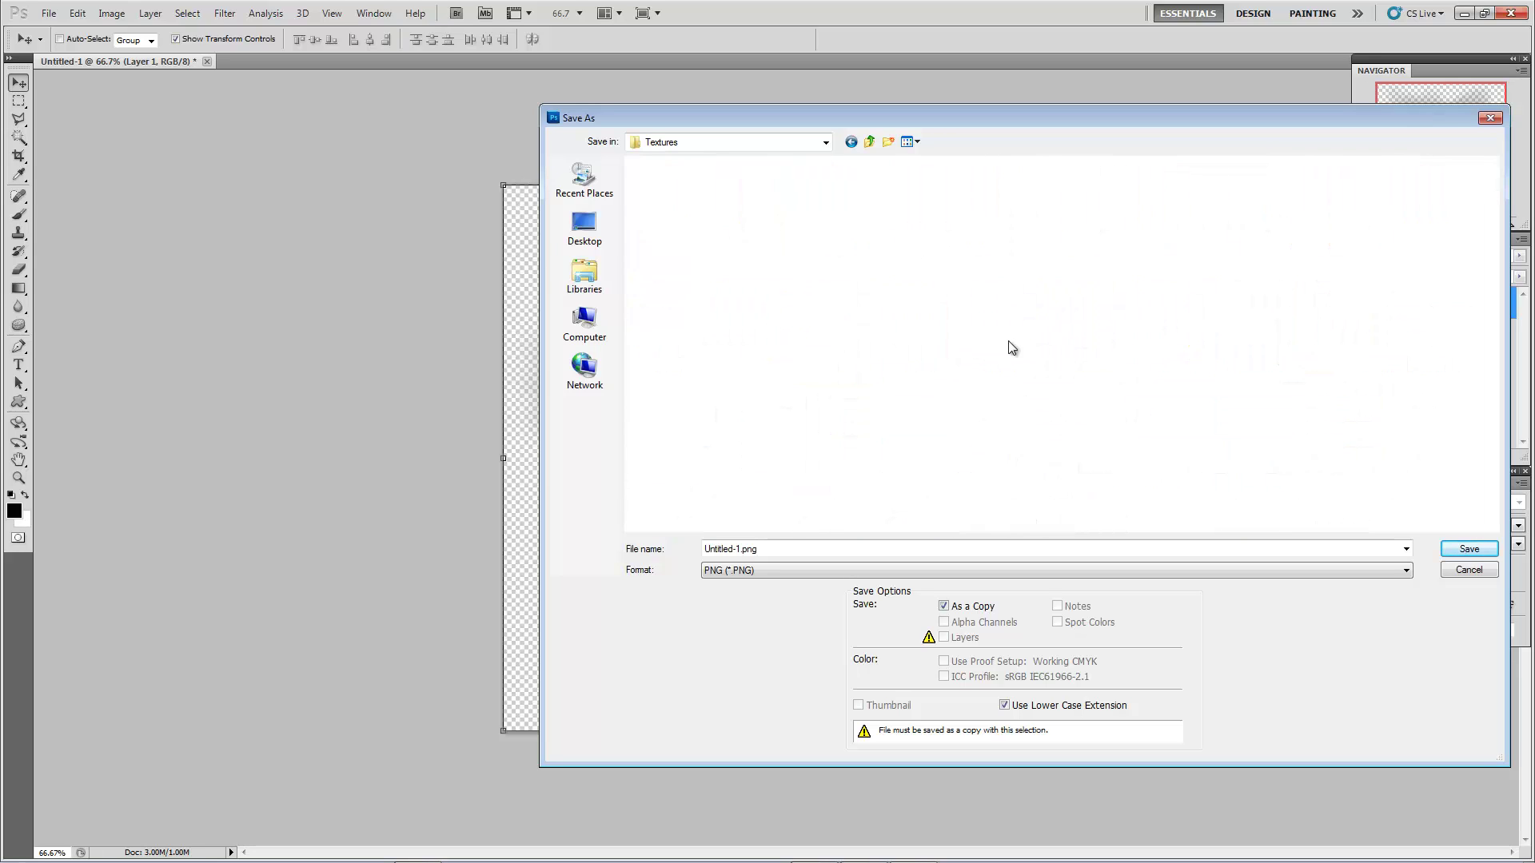
Step: Name the file Standingwater and save it as a PNG with no interlacing
double_click(903, 548)
key("ctrl+a")
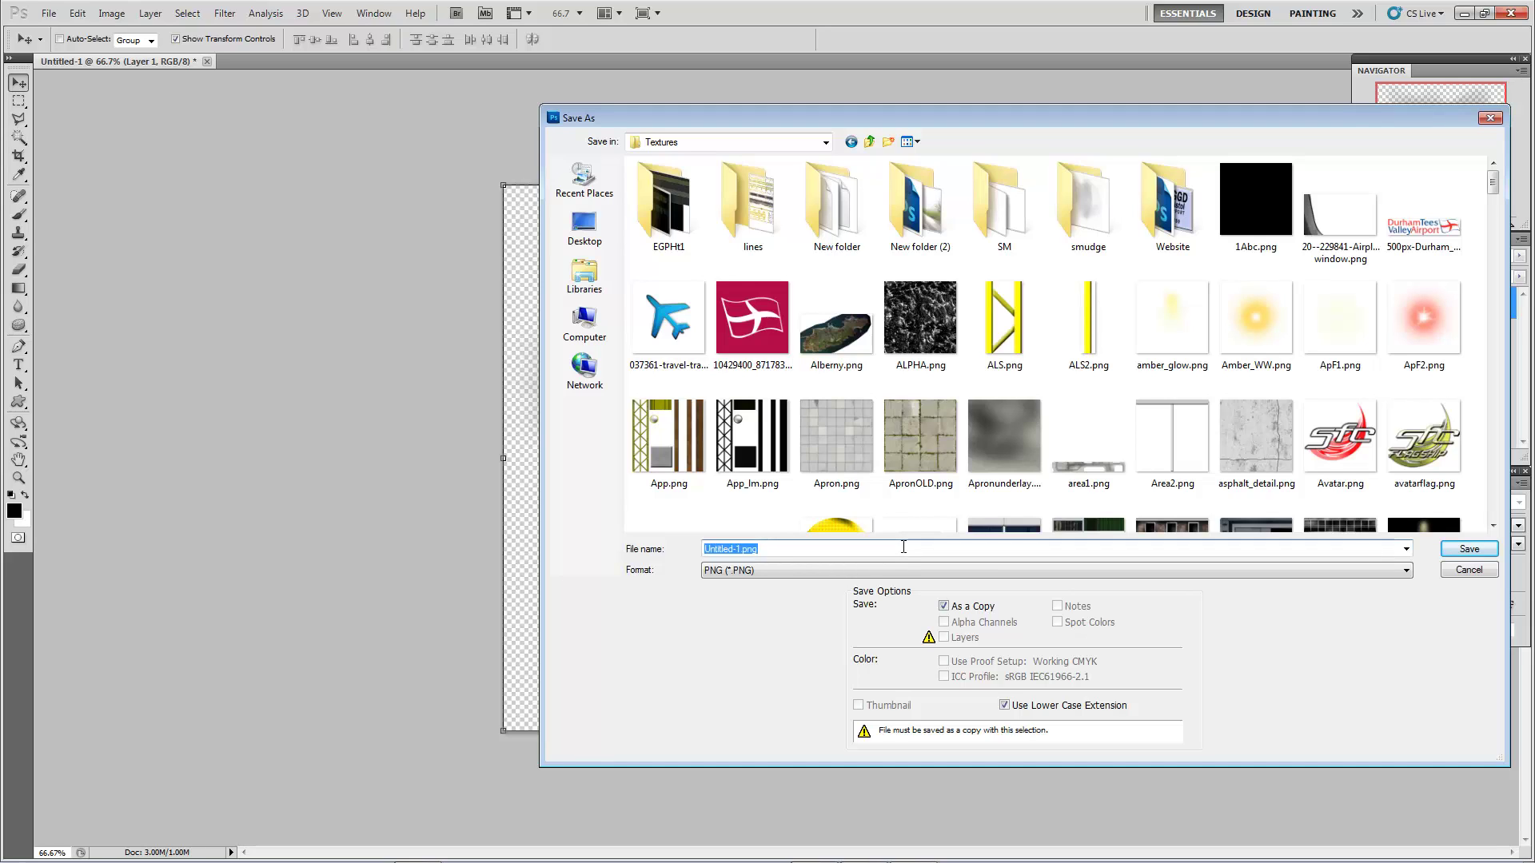
key("BackSpace")
type("Standingwater")
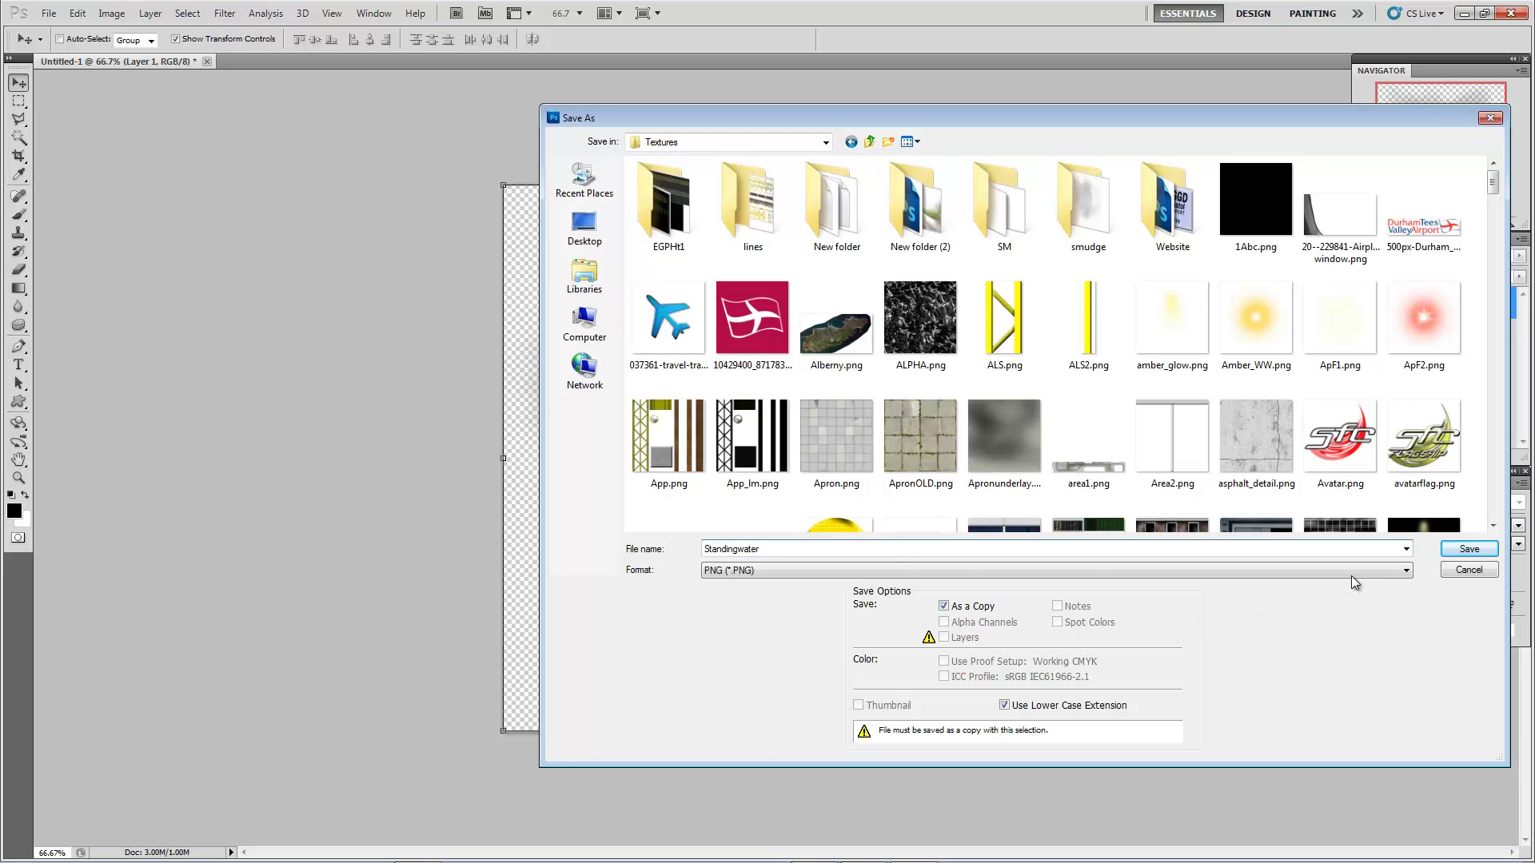
left_click(1449, 553)
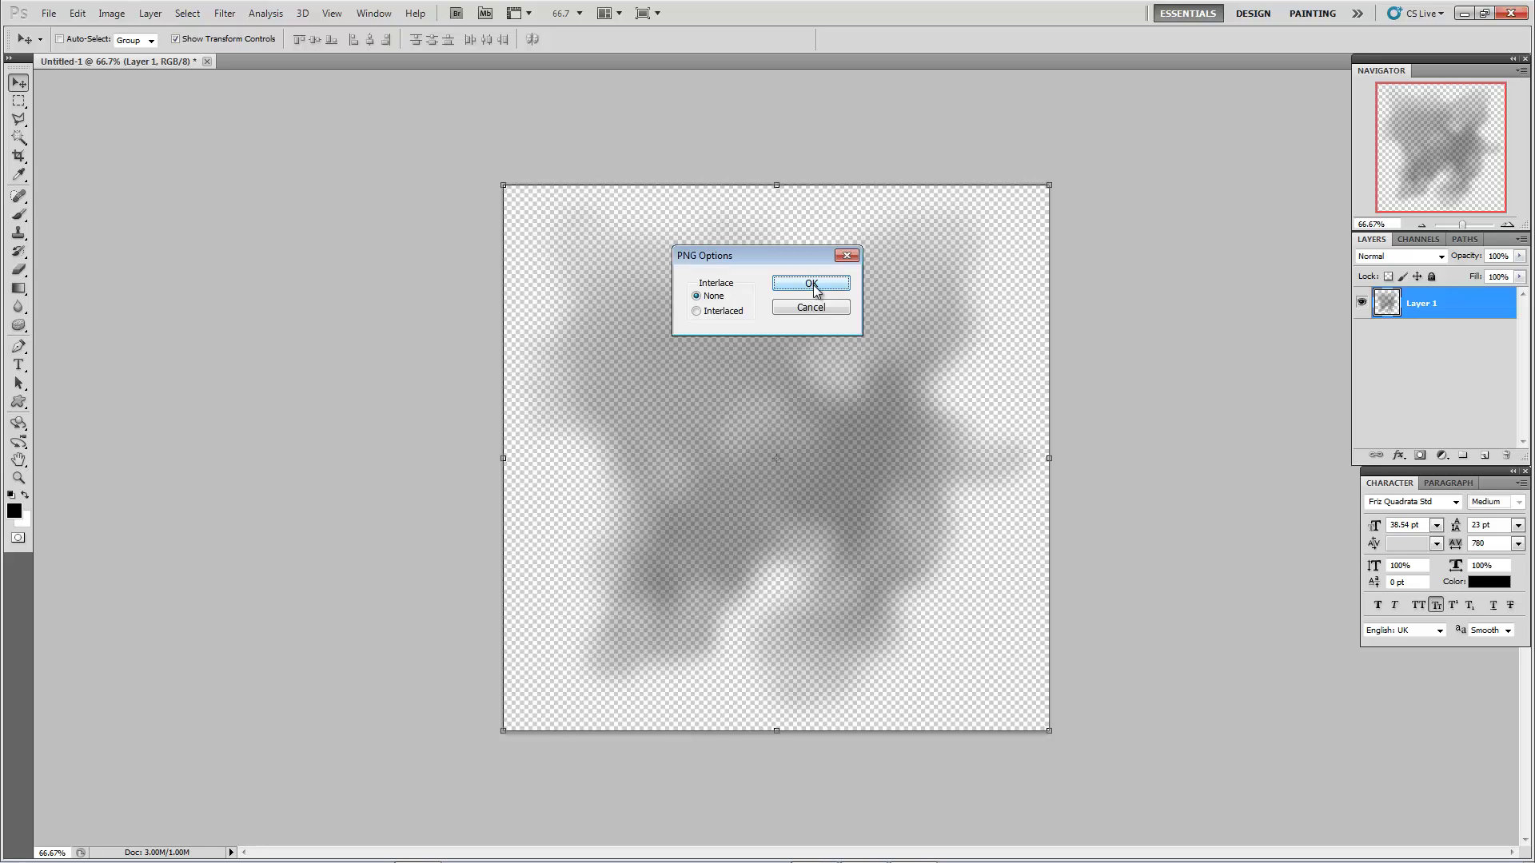
left_click(814, 286)
left_click(824, 286)
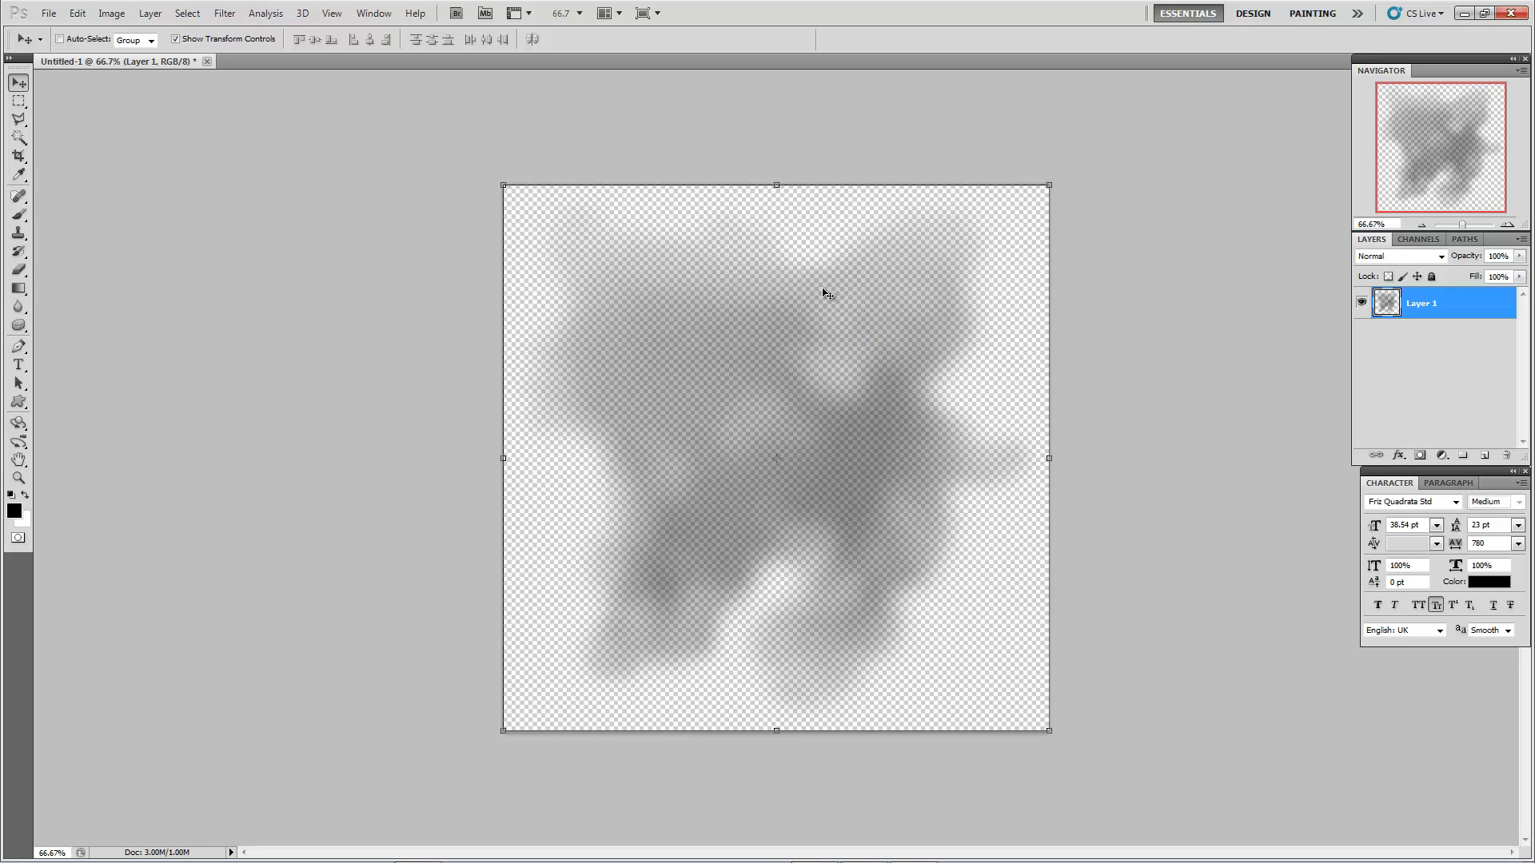
Step: Switch to SketchUp and draw a 30 x 30 m rectangle on the ground, starting at the origin
key("alt+Tab")
key("alt+Tab")
key("alt+Tab")
key("alt+Tab")
key("alt+Tab")
key("alt+Tab")
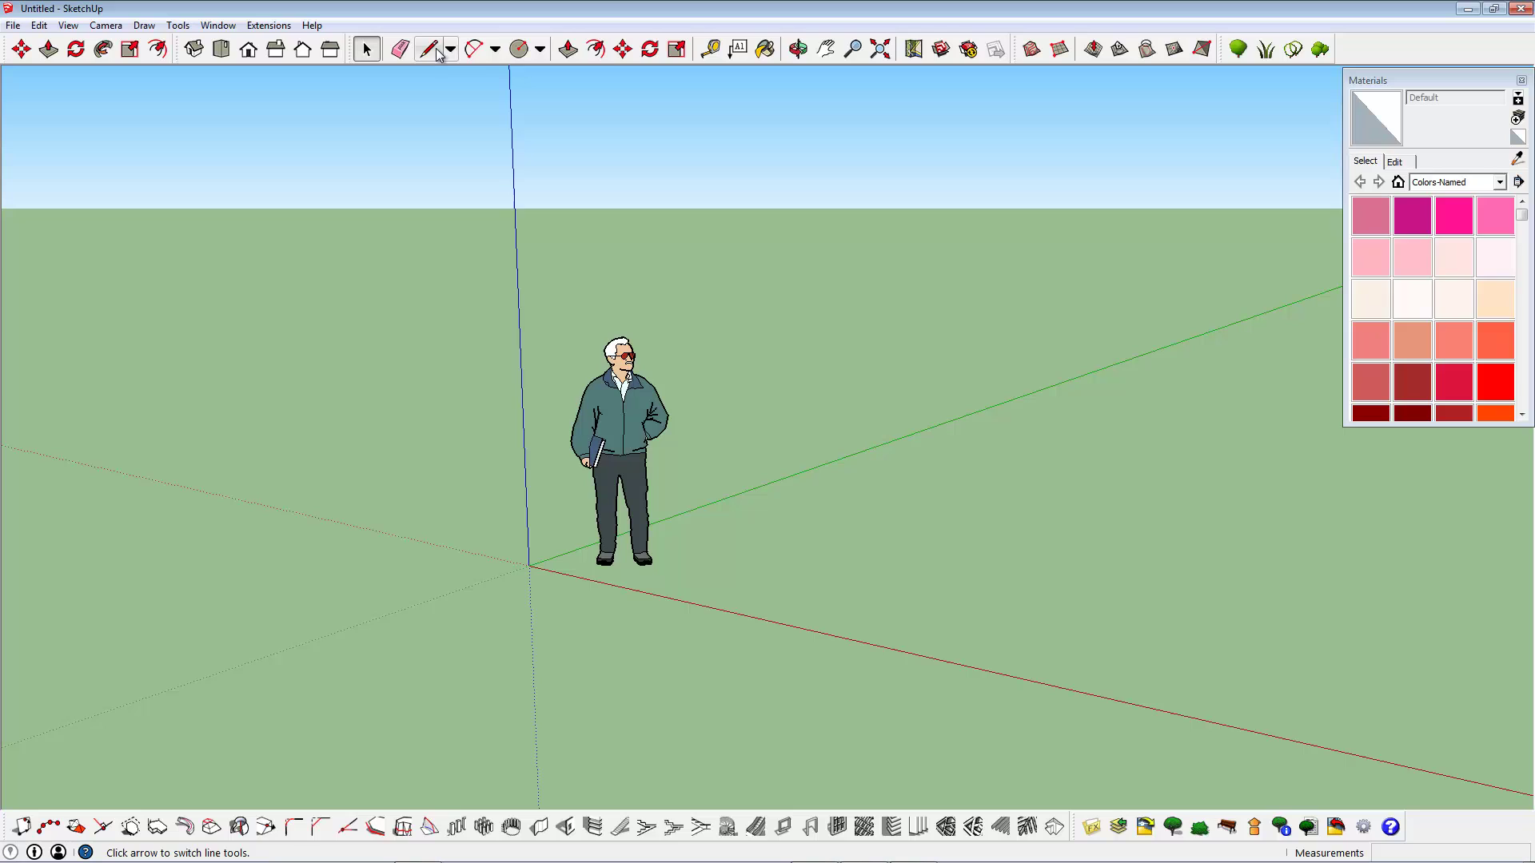
left_click(540, 50)
left_click(532, 72)
middle_click_drag(670, 387, 730, 640)
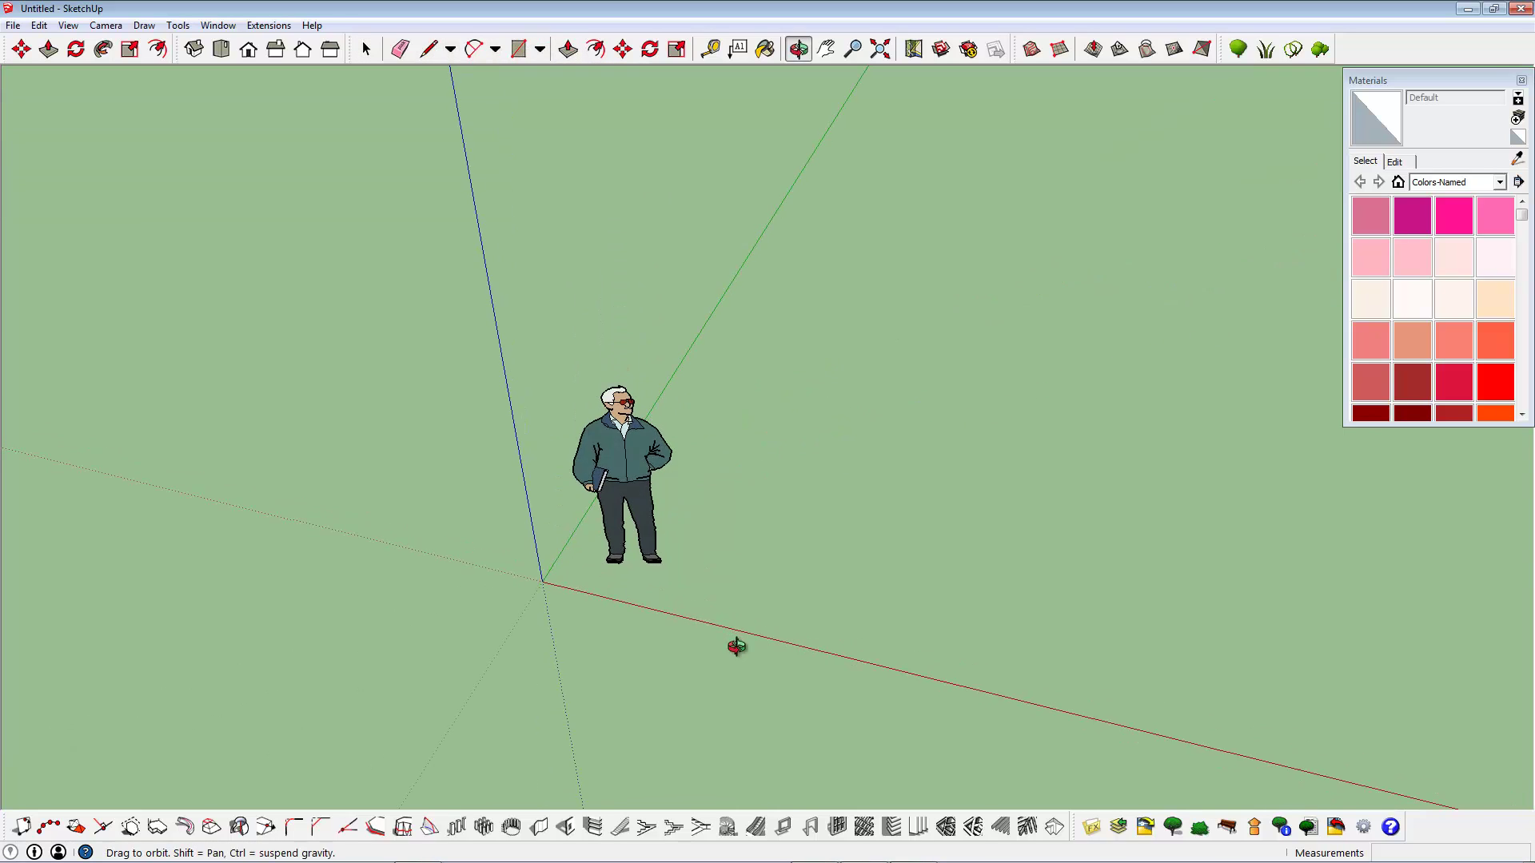
scroll(623, 288, "down", 5)
left_click(581, 422)
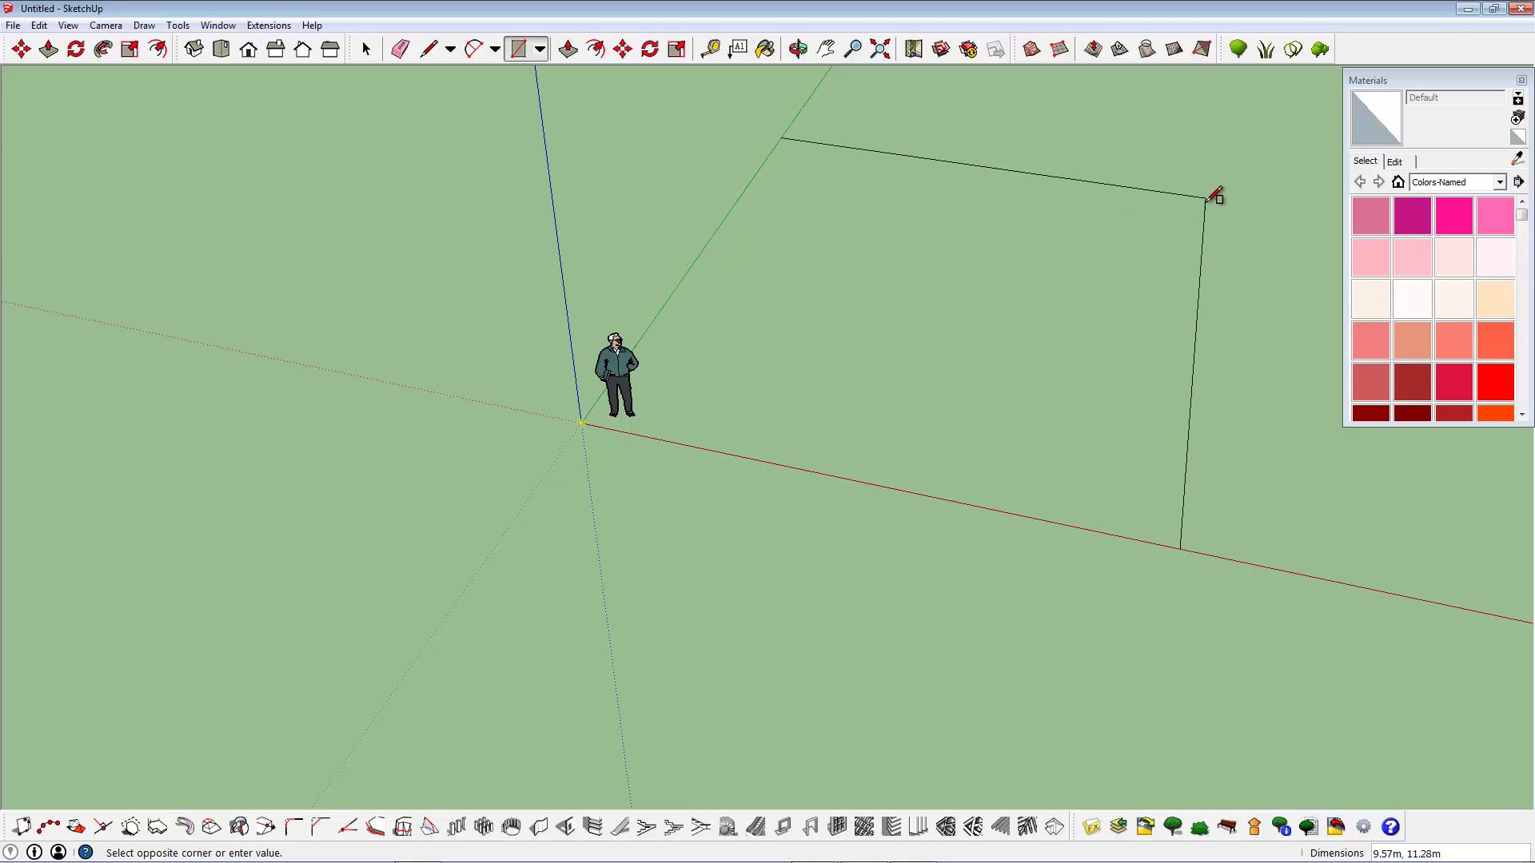
scroll(582, 419, "down", 4)
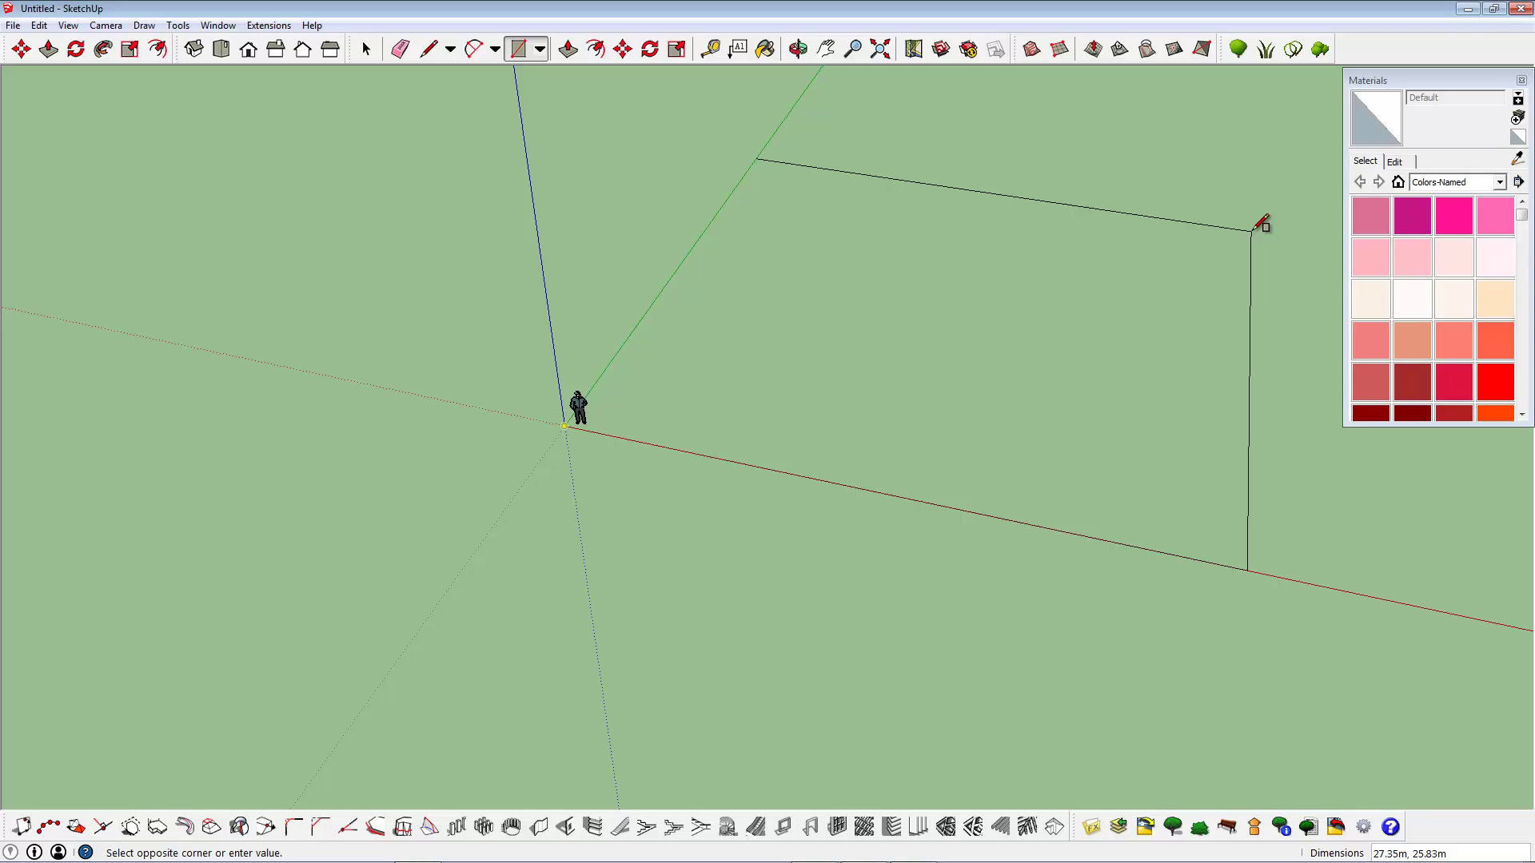
type("30, 30")
key("Return")
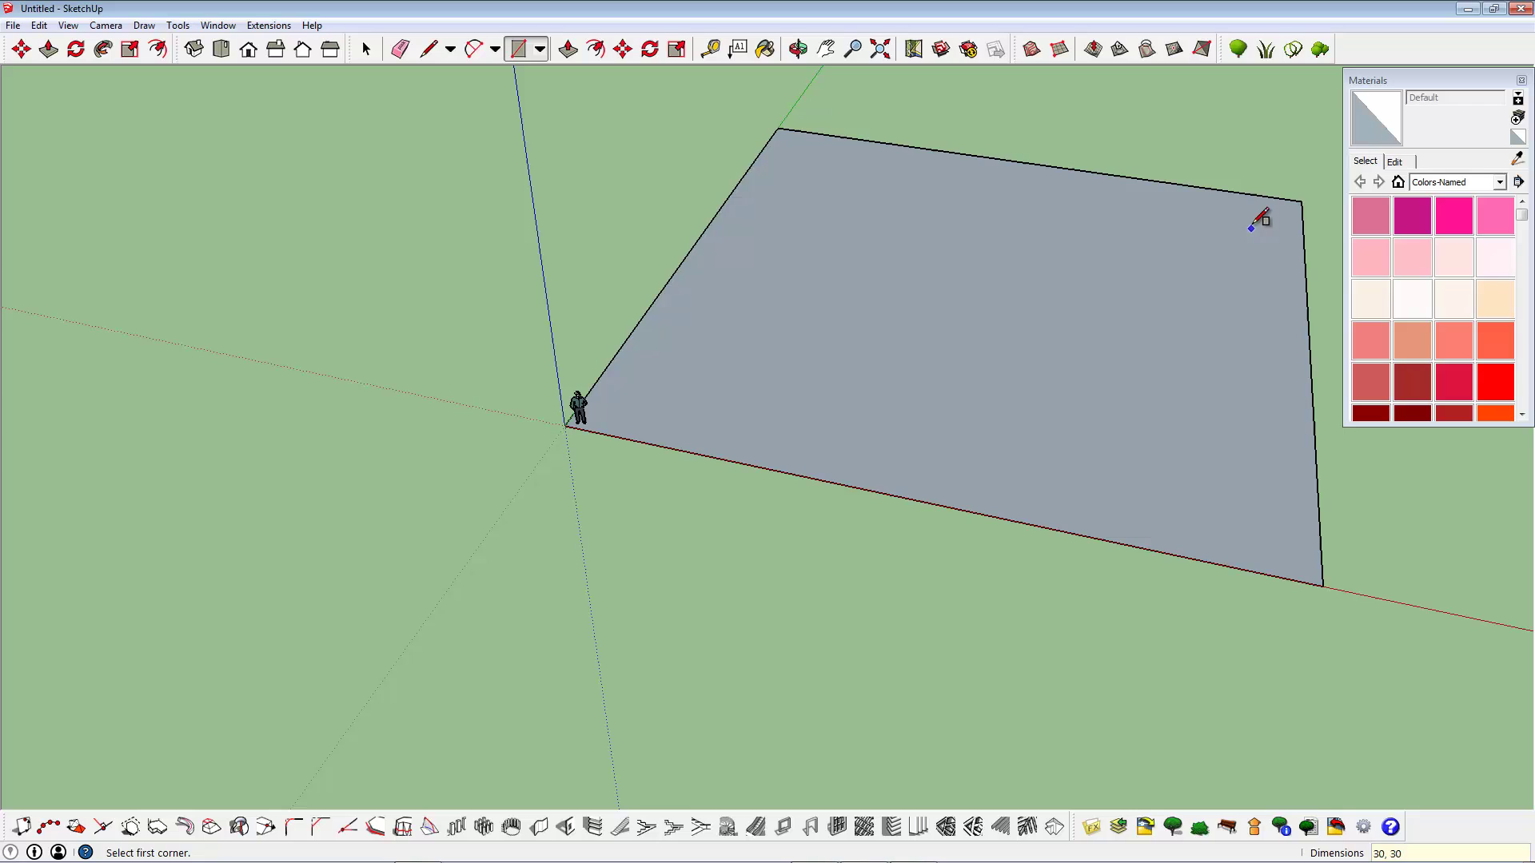
Step: Reverse the square's face so its front points up, and delete the human figure
left_click(366, 49)
right_click(859, 323)
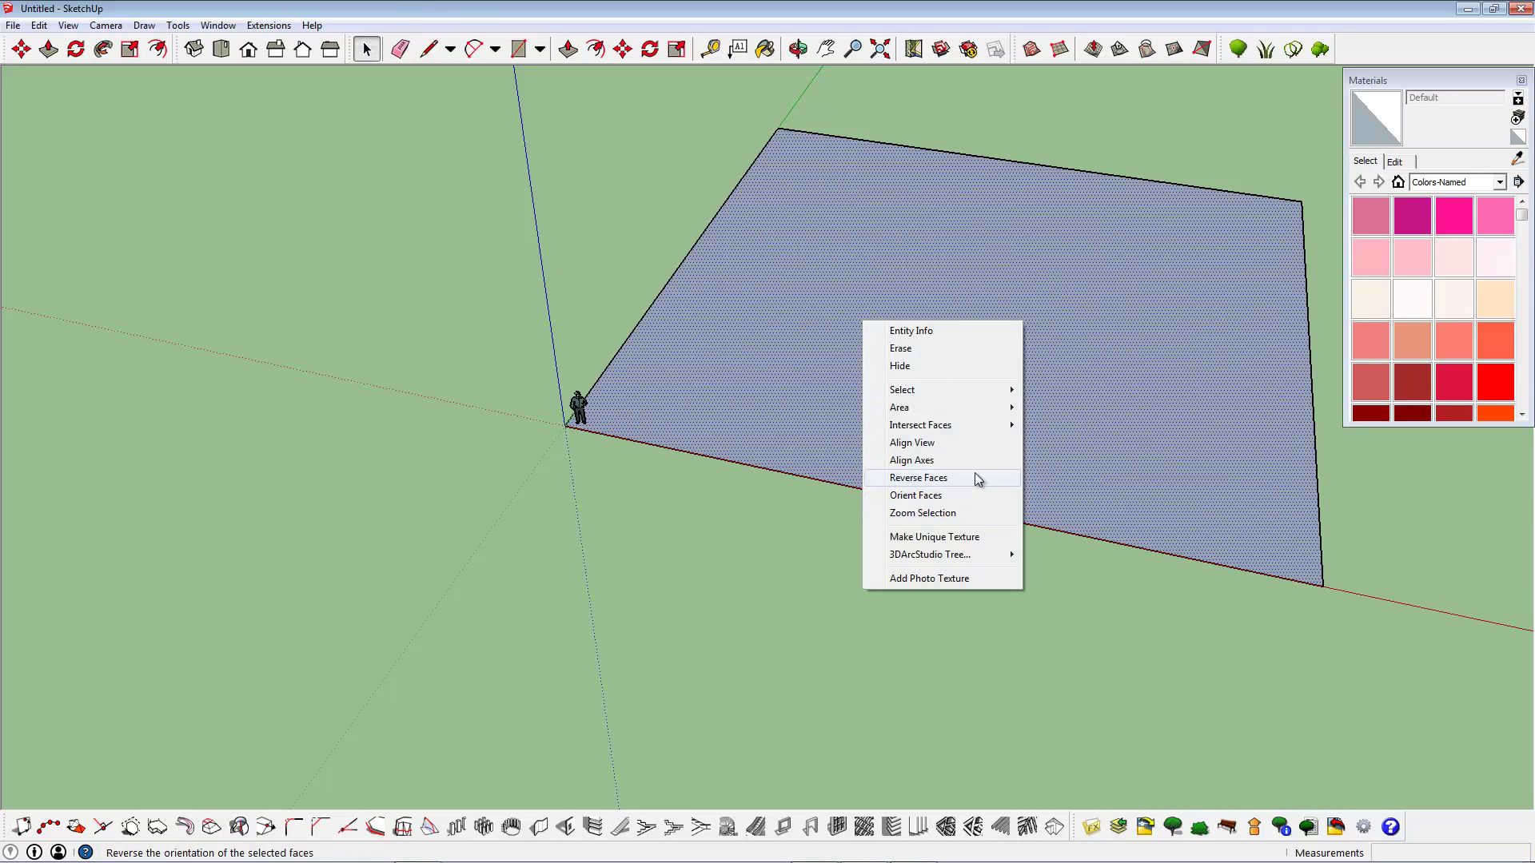
left_click(975, 473)
left_click(663, 237)
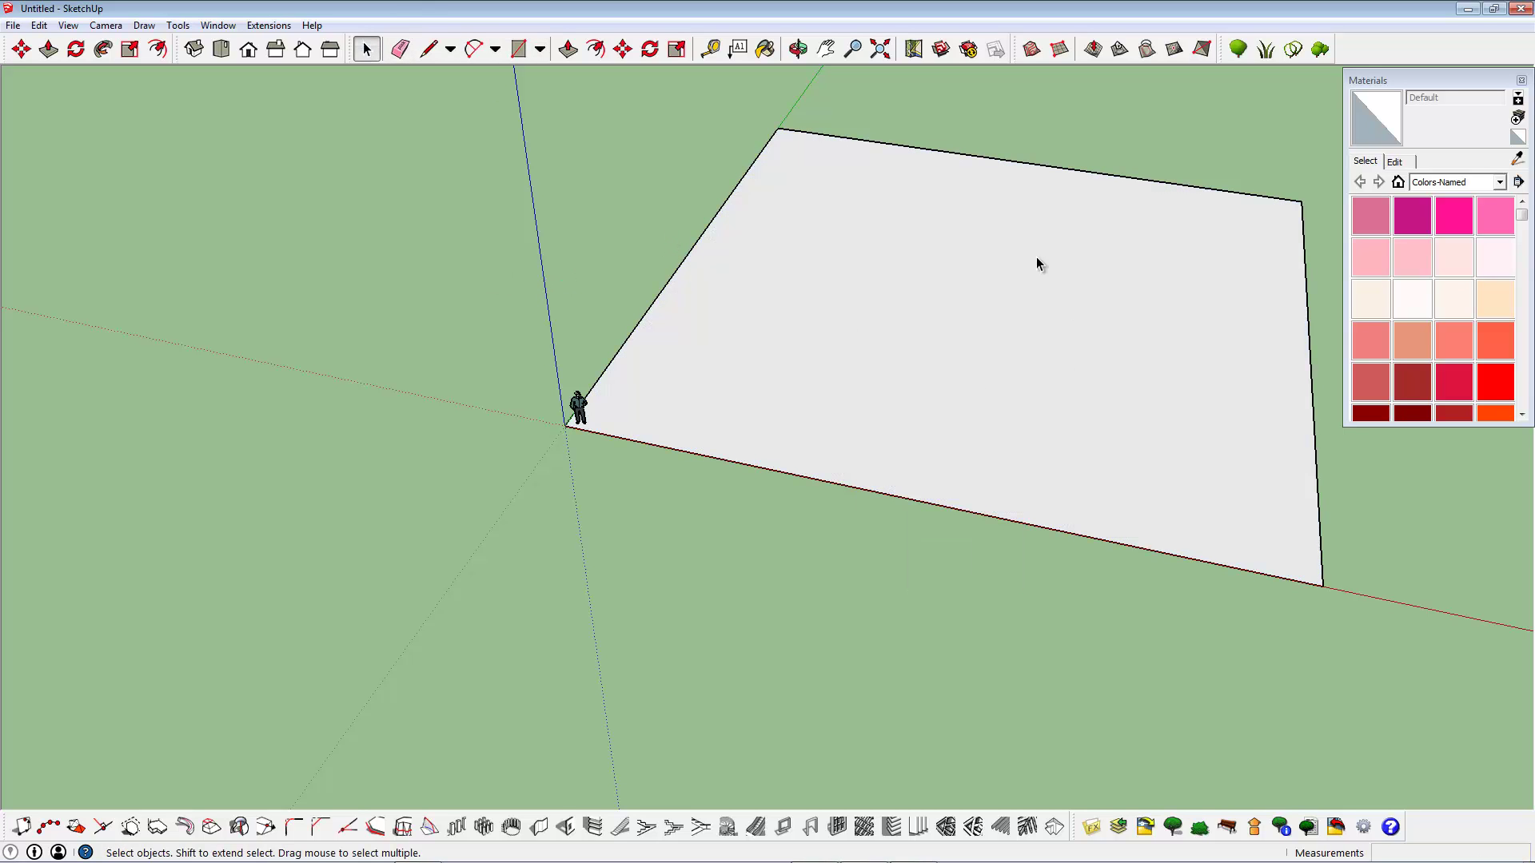
left_click(582, 408)
key("Delete")
middle_click_drag(812, 408, 530, 435)
scroll(986, 435, "up", 3)
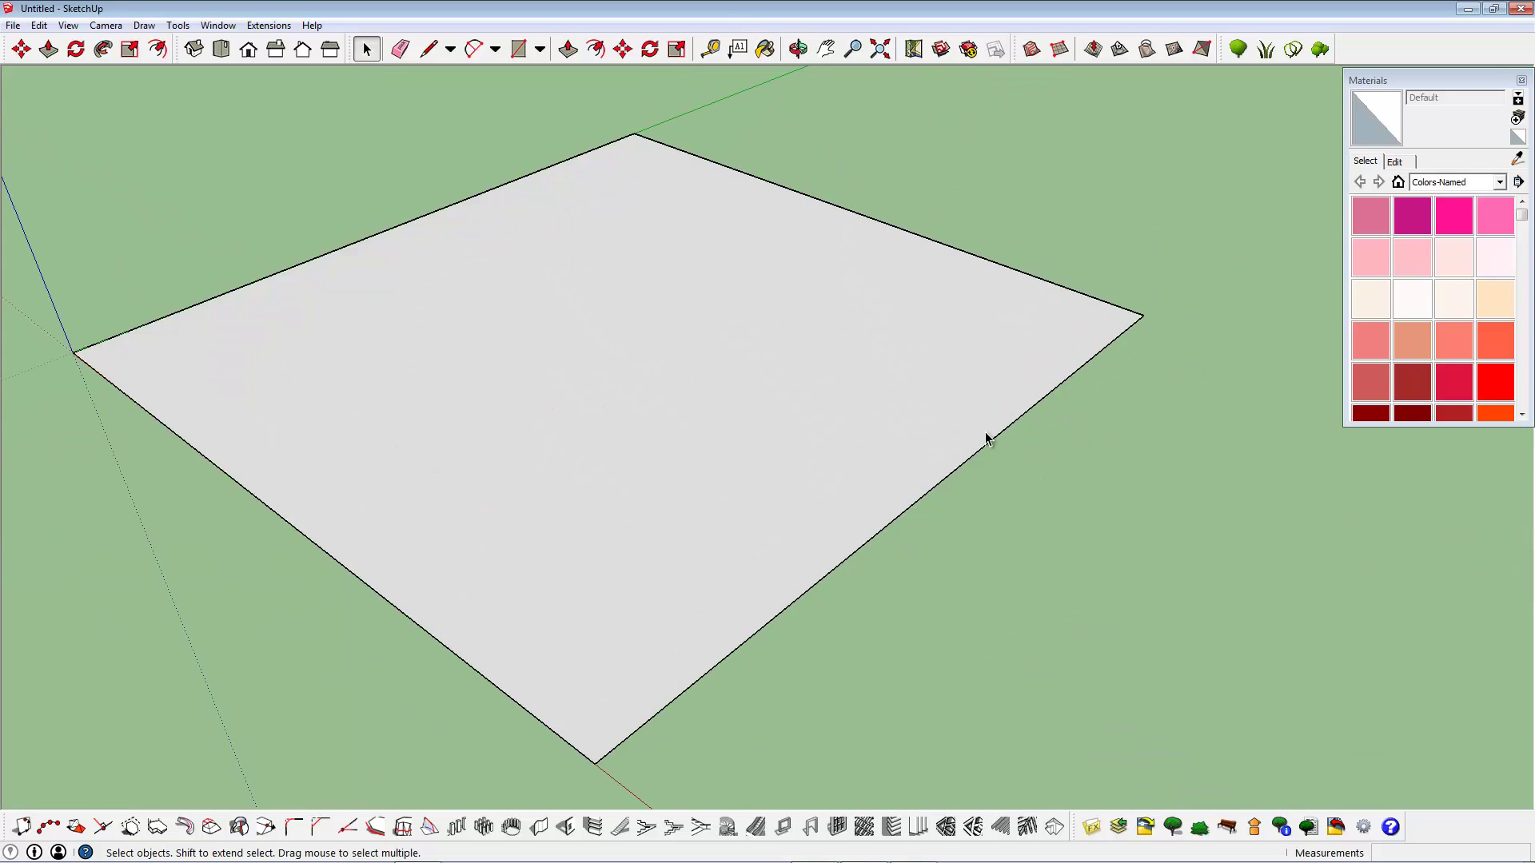
middle_click_drag(987, 435, 894, 324)
scroll(894, 324, "down", 2)
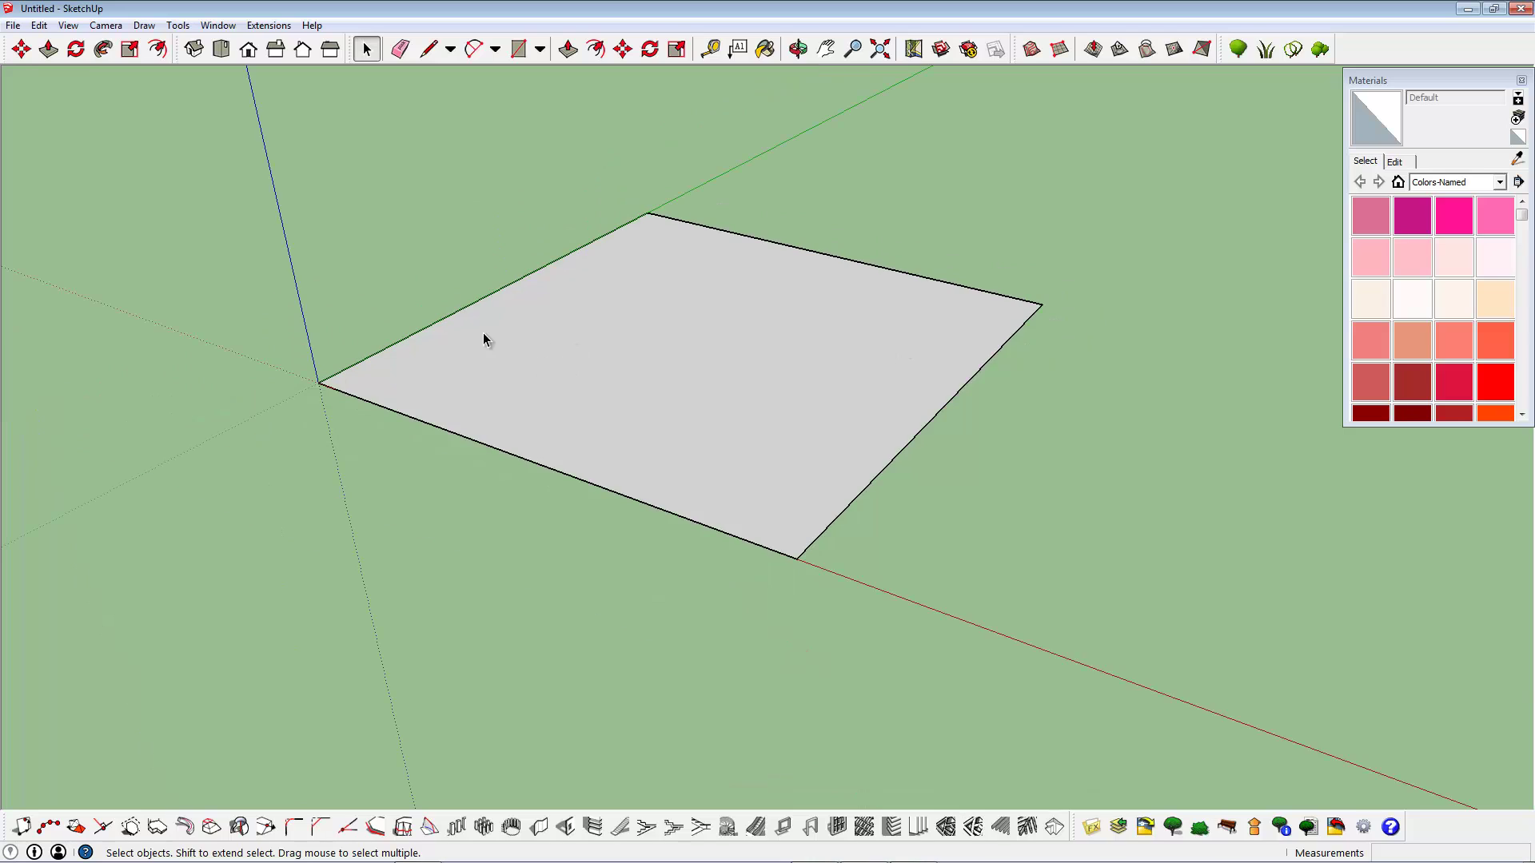
middle_click_drag(483, 333, 469, 75)
left_click(428, 49)
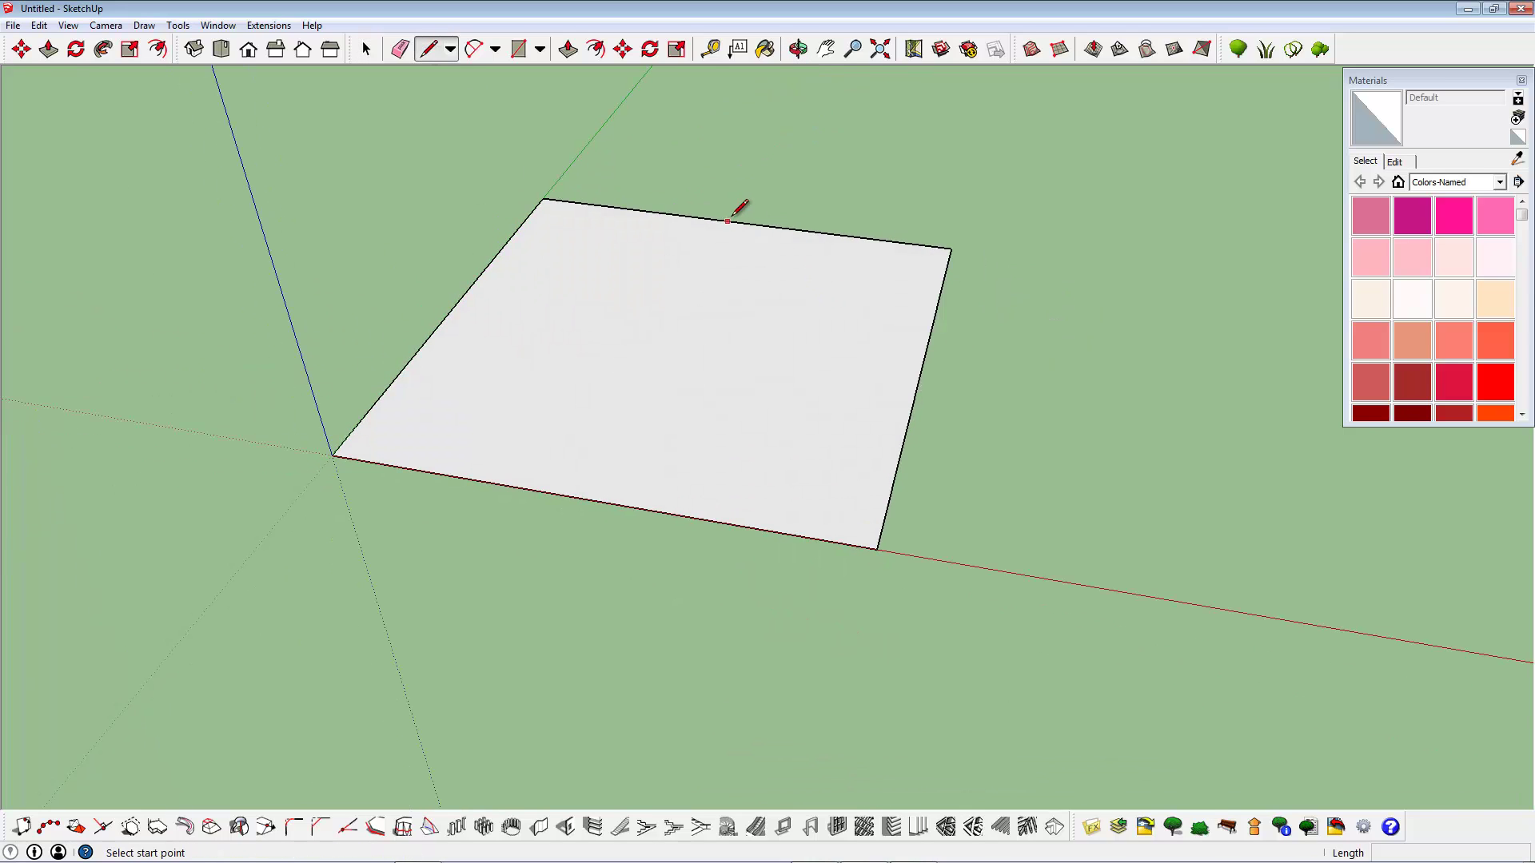
left_click(738, 222)
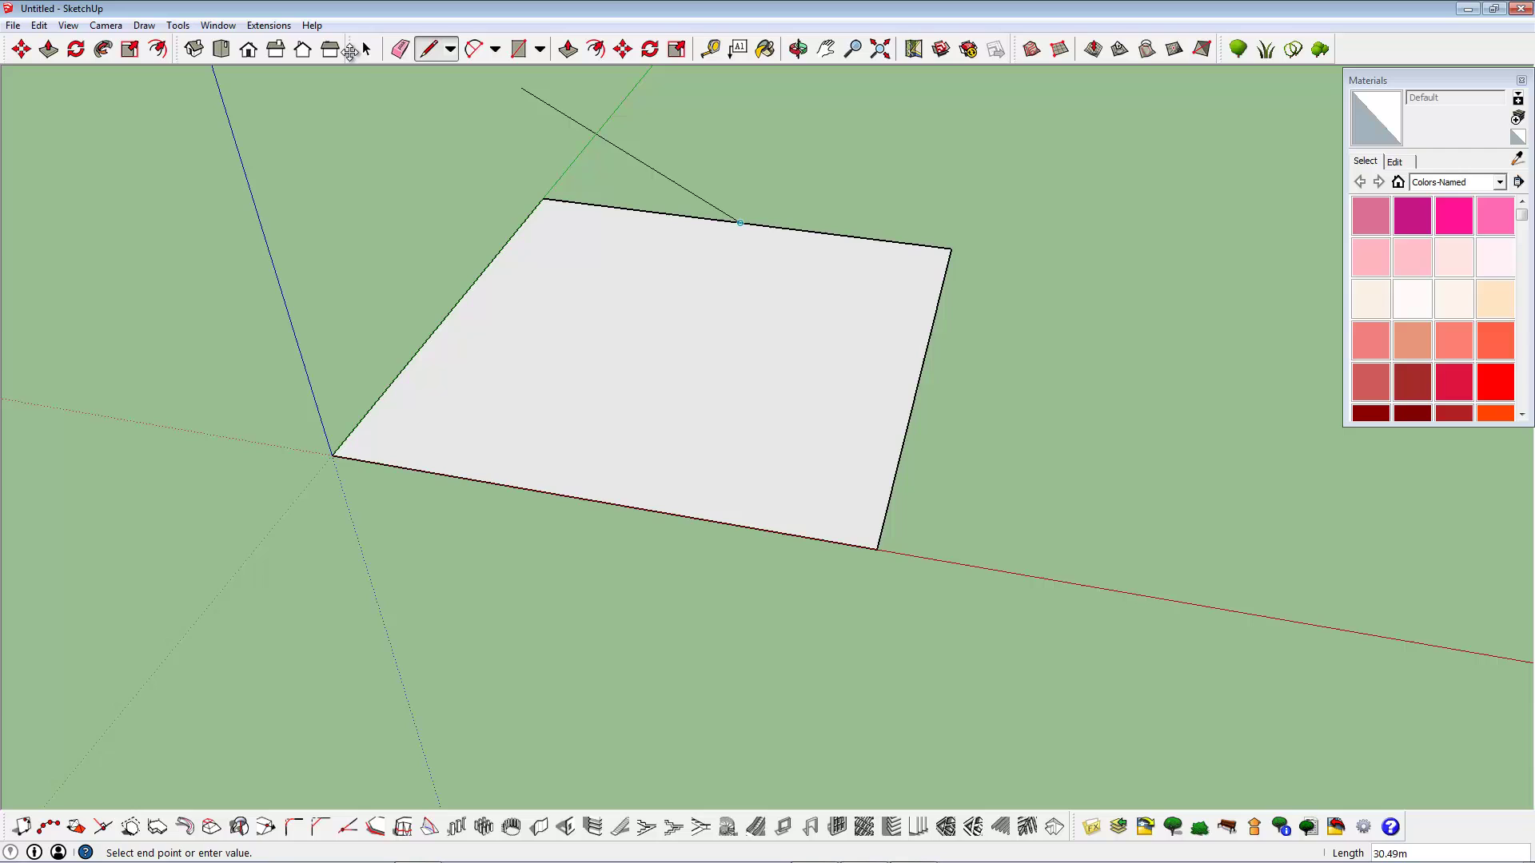
left_click(366, 49)
Step: Move the whole square, face and edges, so that its middle lies on the origin
double_click(687, 346)
left_click(623, 48)
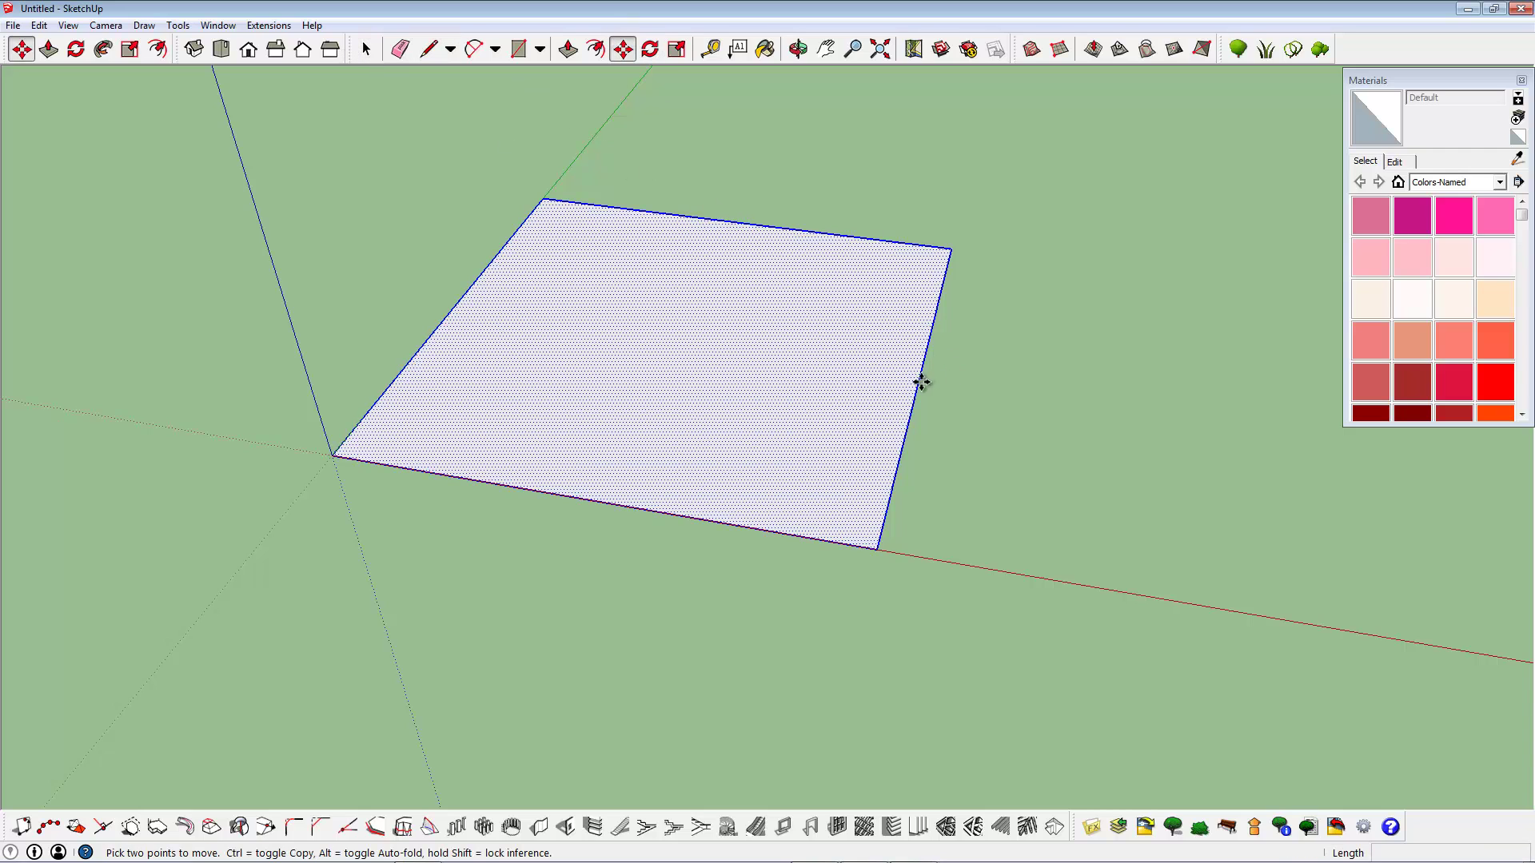
left_click(679, 336)
left_click(329, 452)
scroll(798, 387, "down", 3)
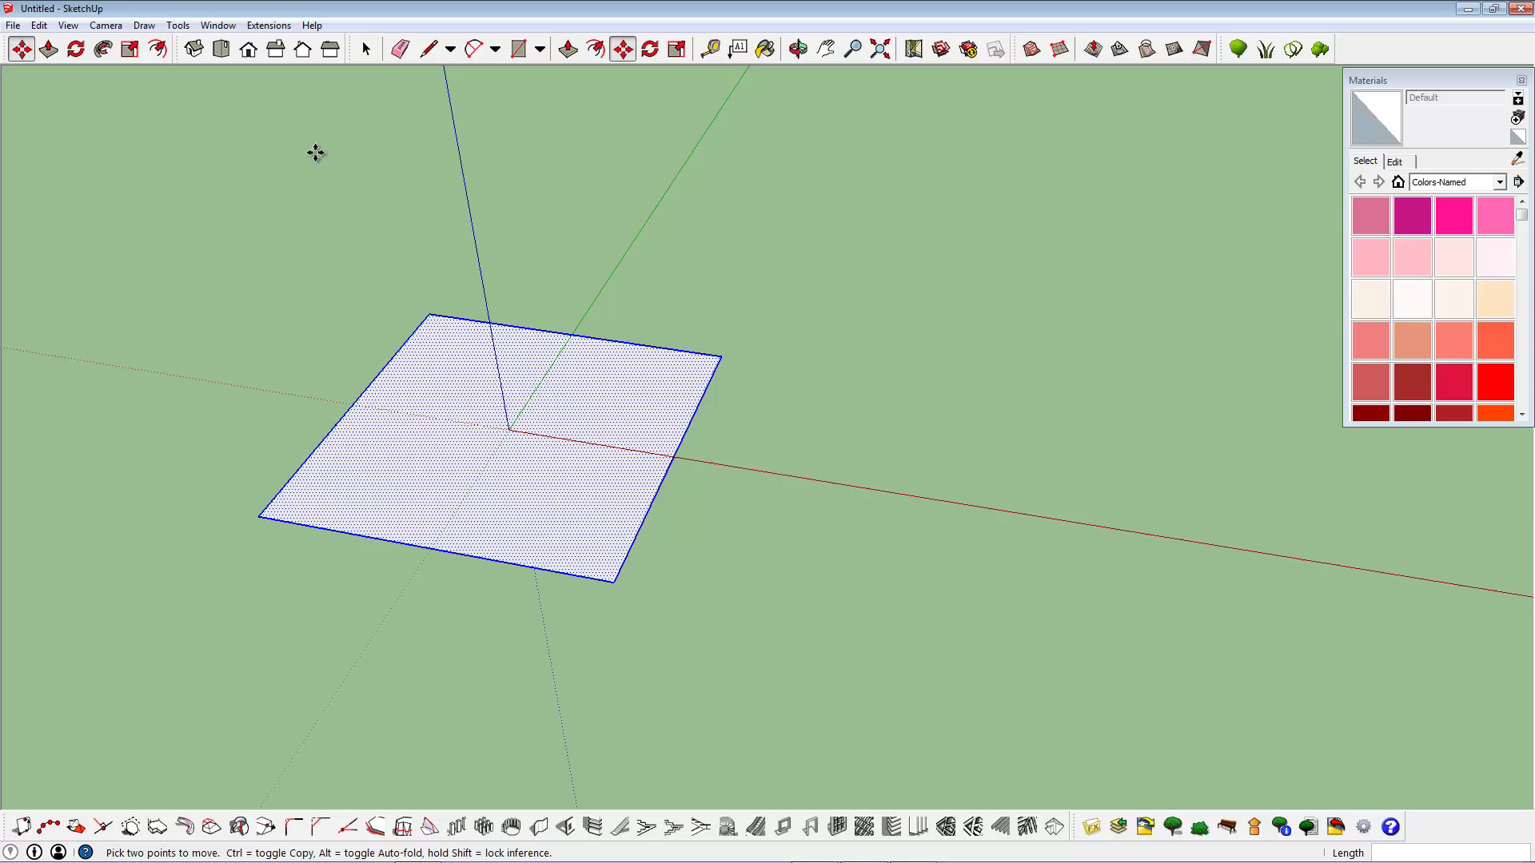
left_click(372, 58)
left_click(358, 211)
Step: Create a material using Standingwater.png from the Textures folder in the Pictures library as its texture image
scroll(522, 473, "up", 3)
middle_click_drag(522, 473, 636, 415)
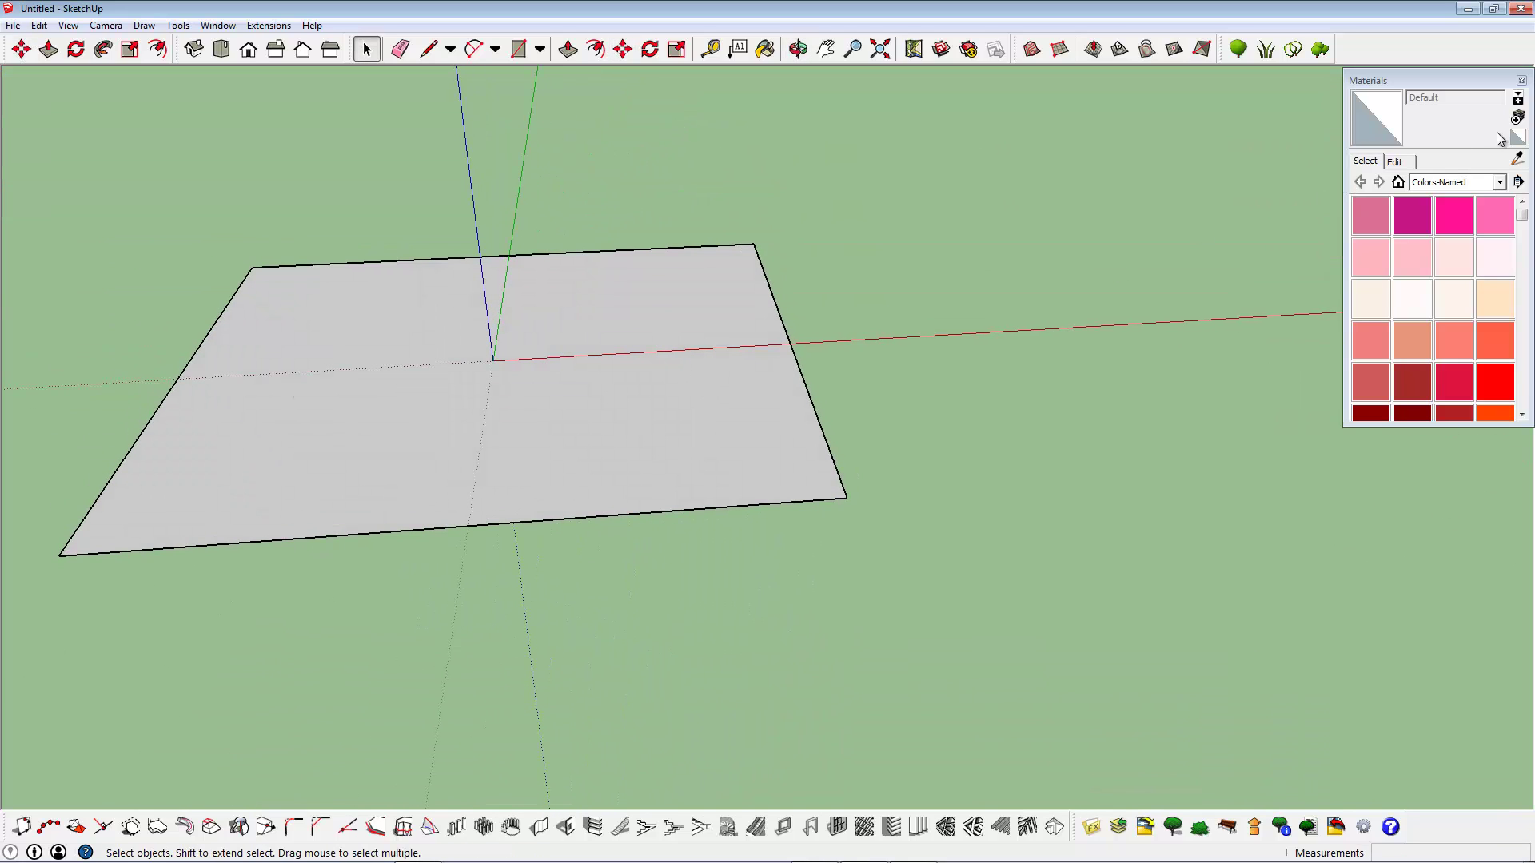
left_click(1517, 117)
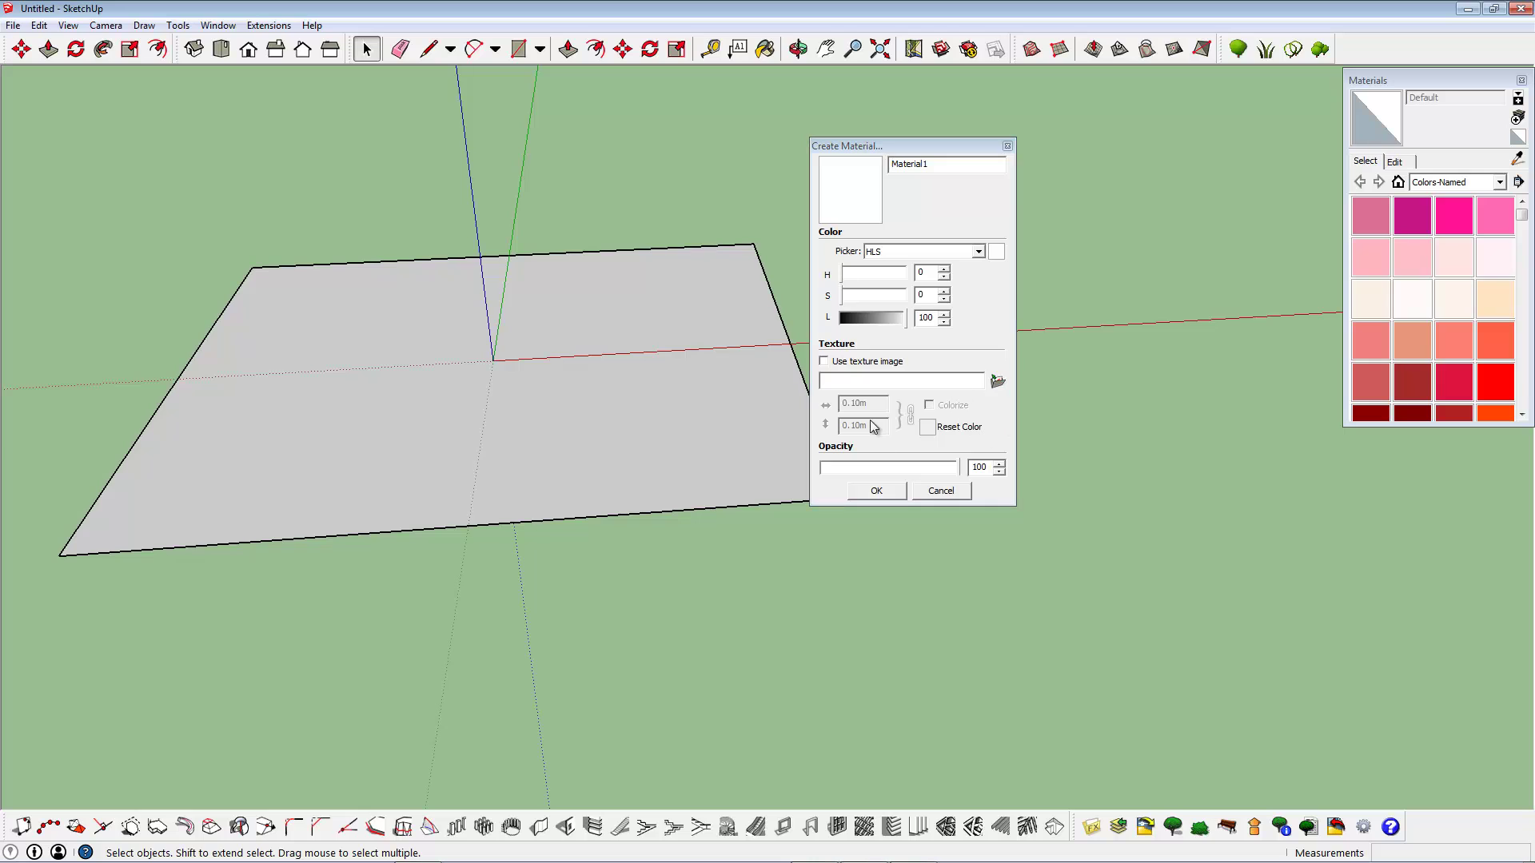
left_click(998, 381)
left_click(665, 310)
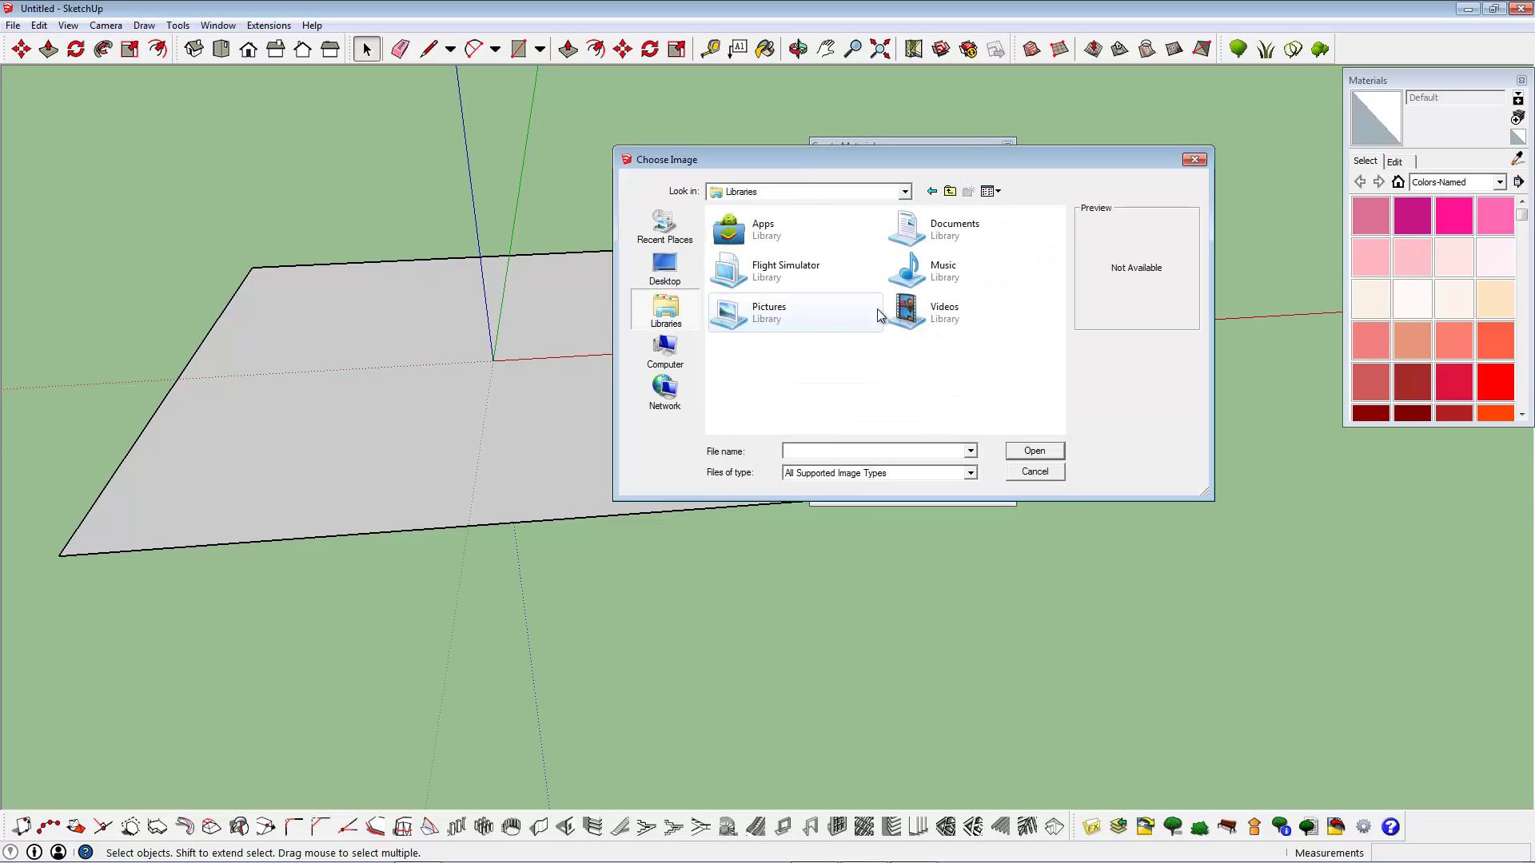
double_click(779, 312)
left_click(900, 345)
scroll(803, 367, "down", 1)
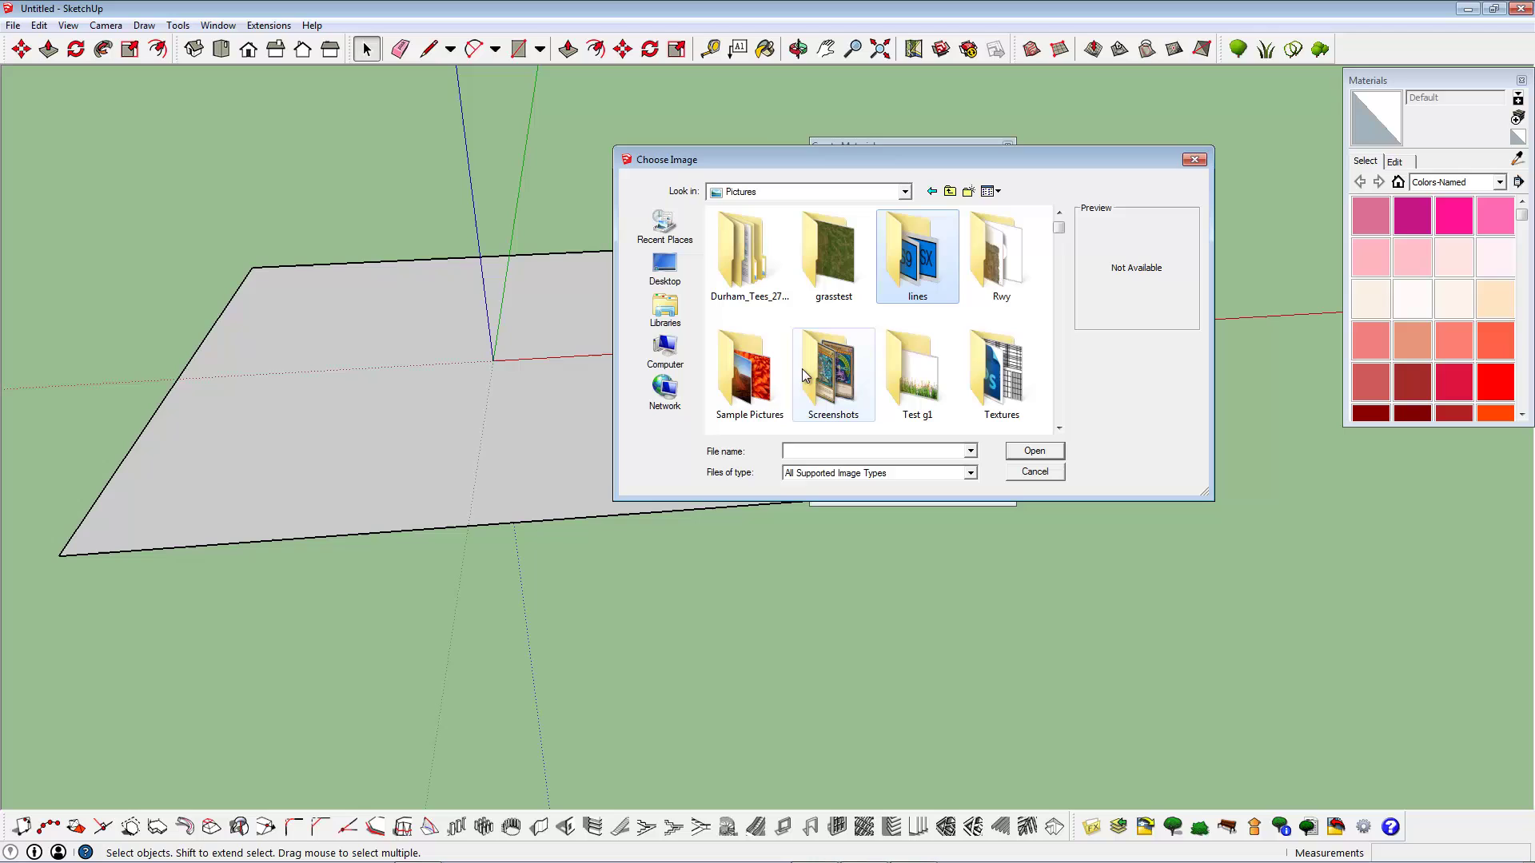
double_click(983, 361)
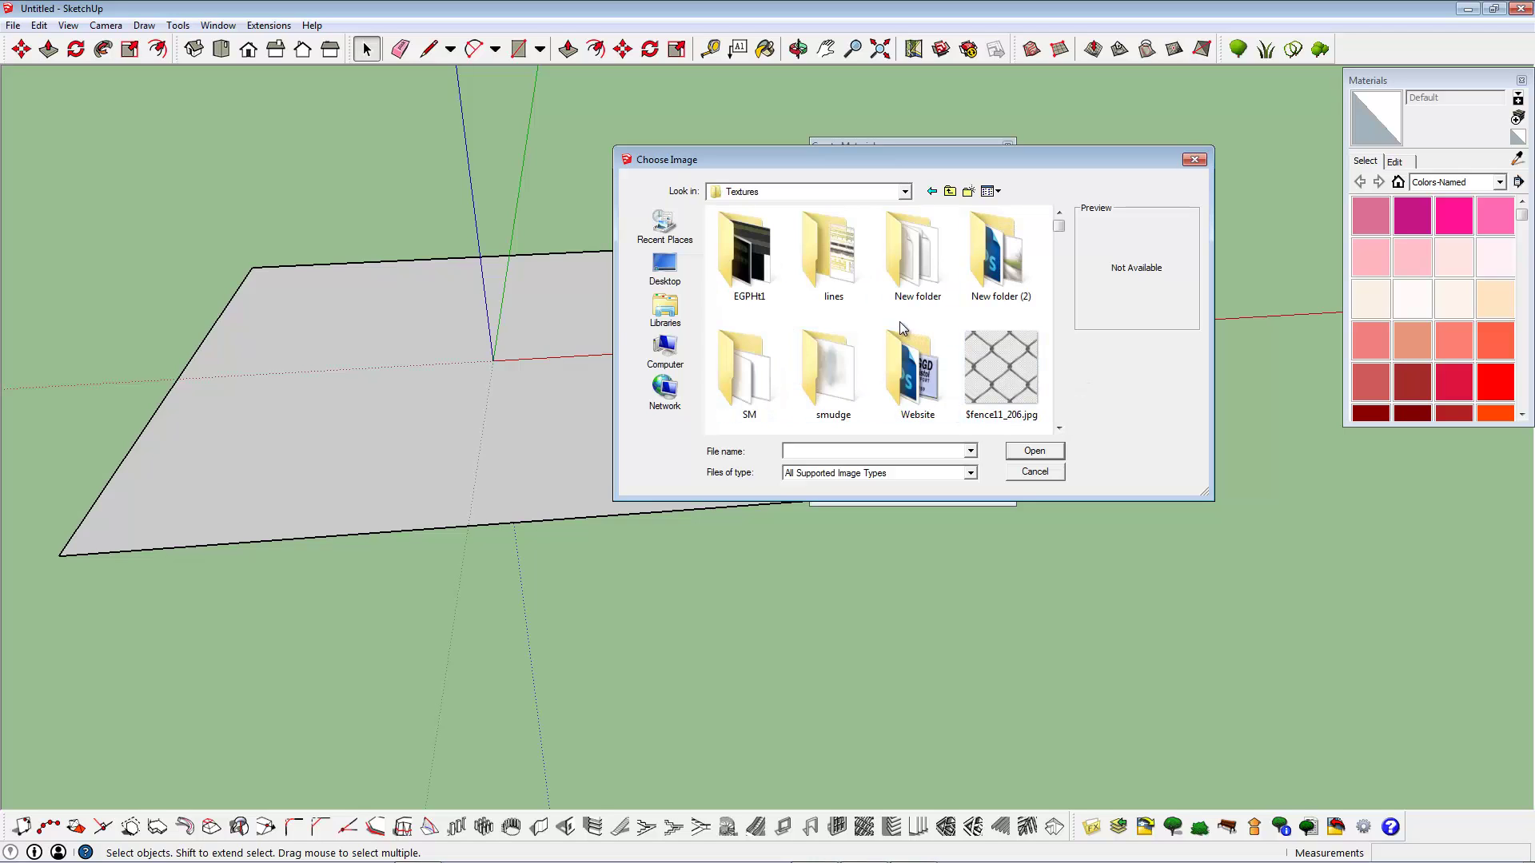
type("st")
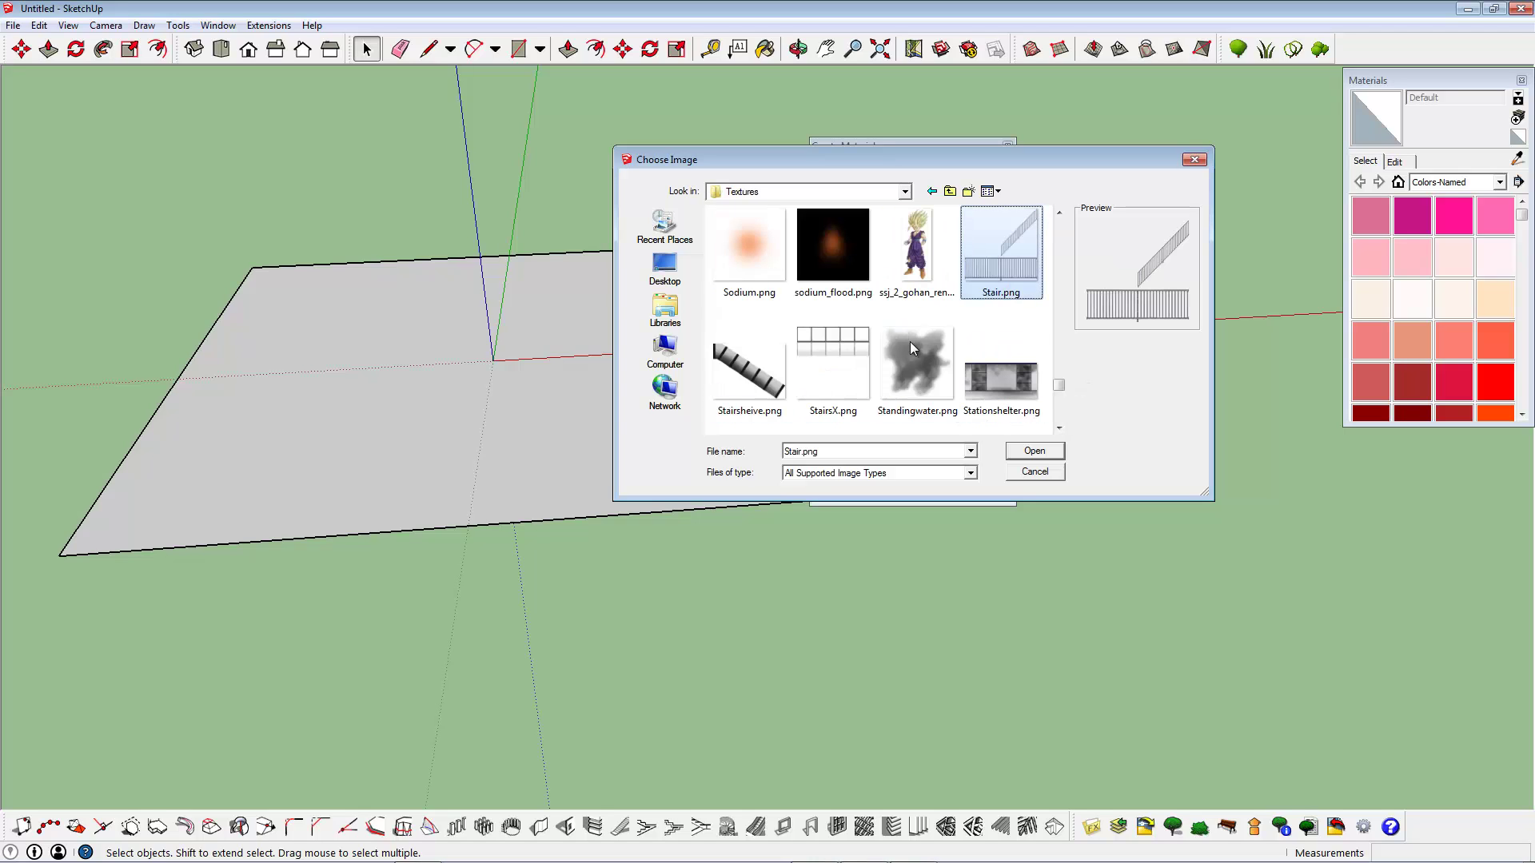
double_click(919, 358)
Step: Name the material Standingwater with a texture size of 30 m and paint the square with it
double_click(948, 165)
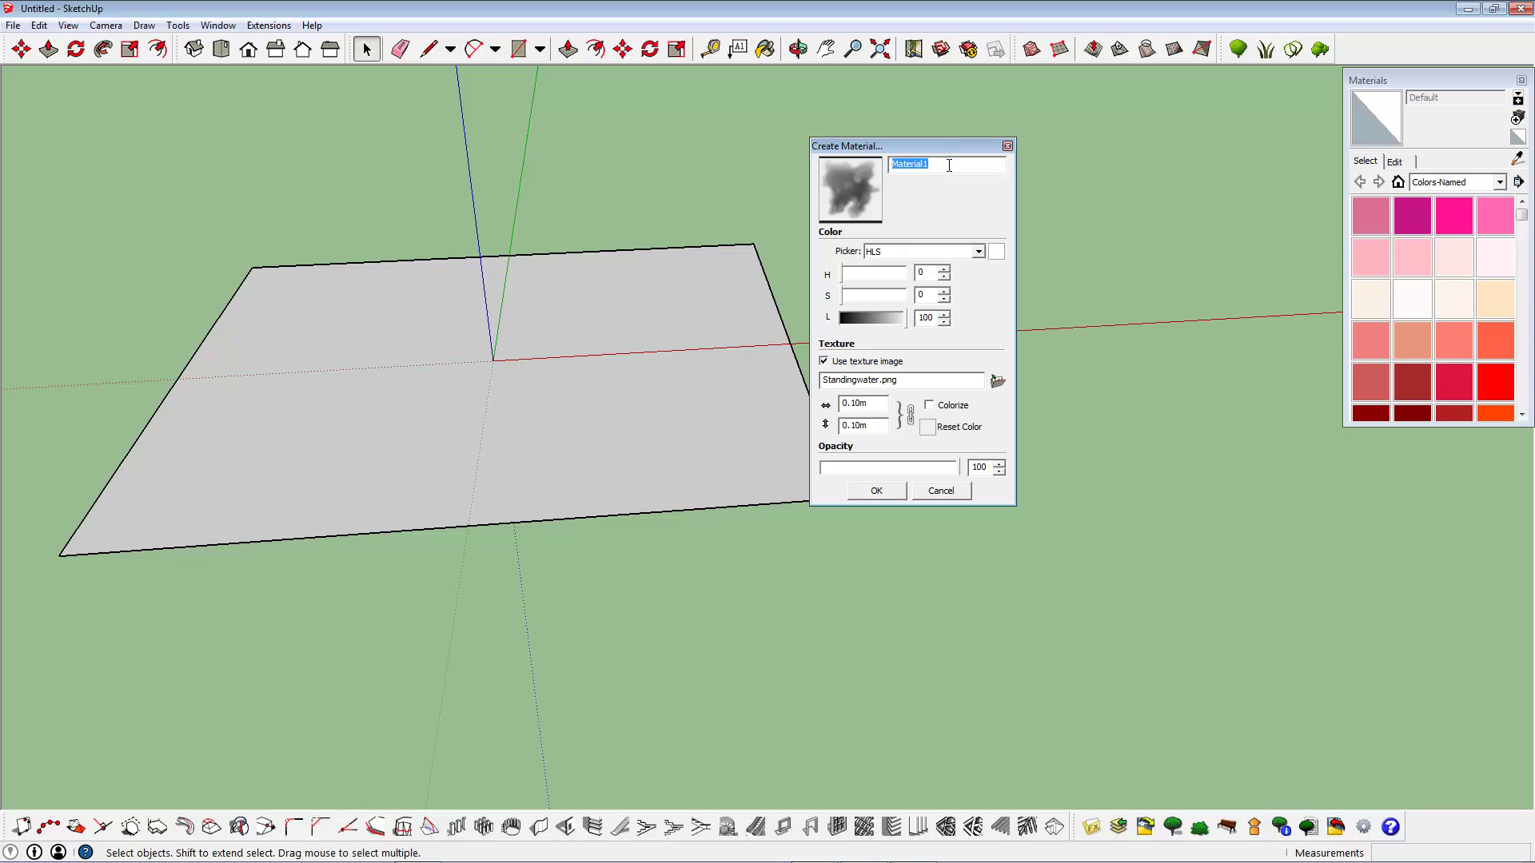
type("S")
type("30")
left_click(883, 493)
left_click(502, 459)
Step: Start positioning the texture on the square and shift it until one puddle image lies over the face
middle_click_drag(761, 499, 765, 535)
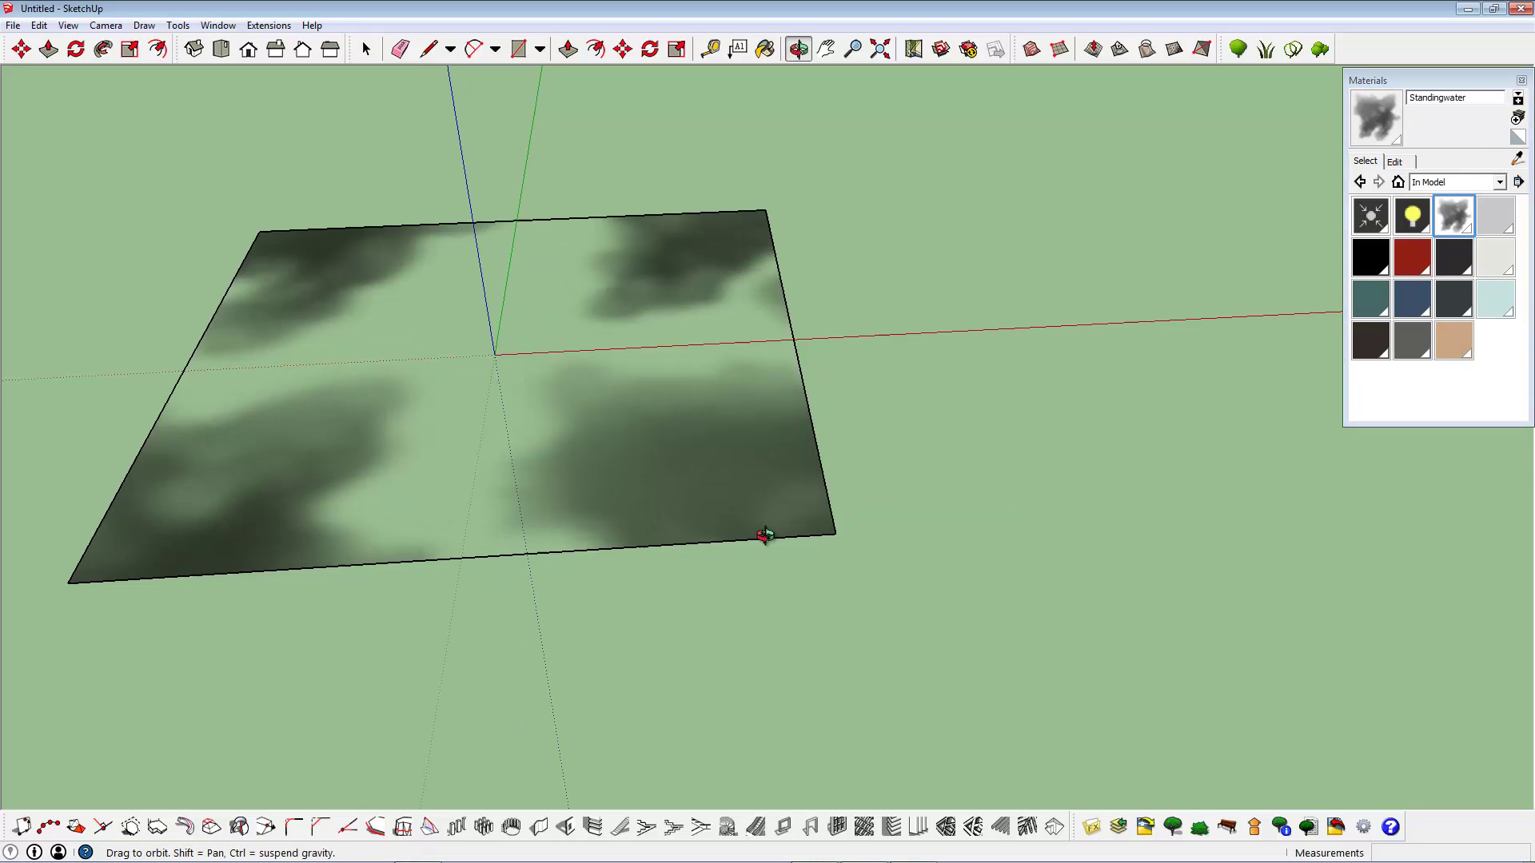
right_click(548, 332)
mouse_move(637, 545)
left_click(767, 545)
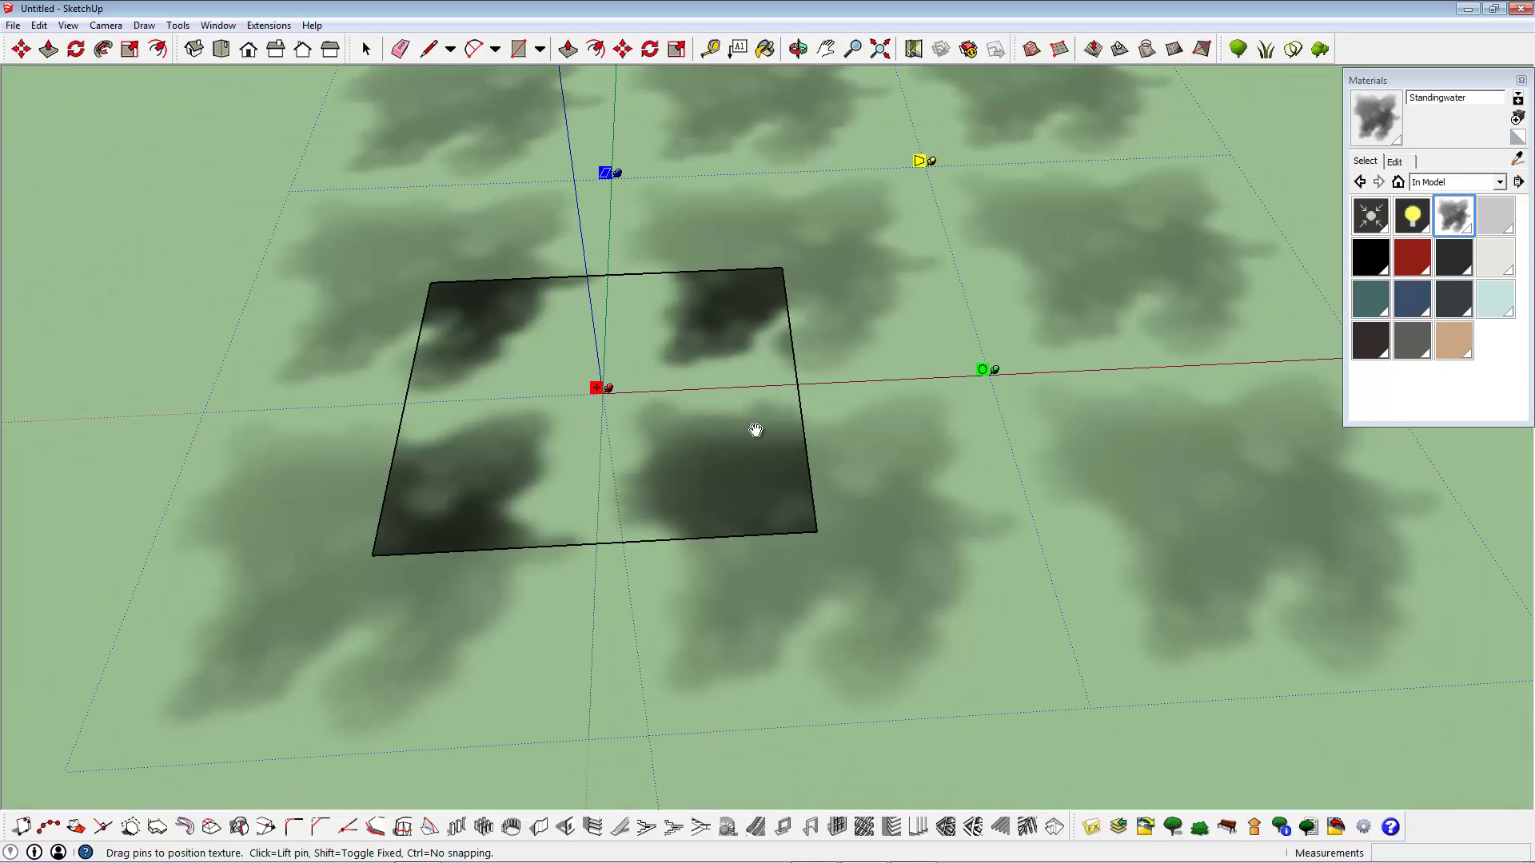
left_click_drag(530, 318, 449, 435)
Step: Turn off fixed pins and stretch the puddle texture's four corners onto the square's corners
right_click(558, 382)
left_click(612, 474)
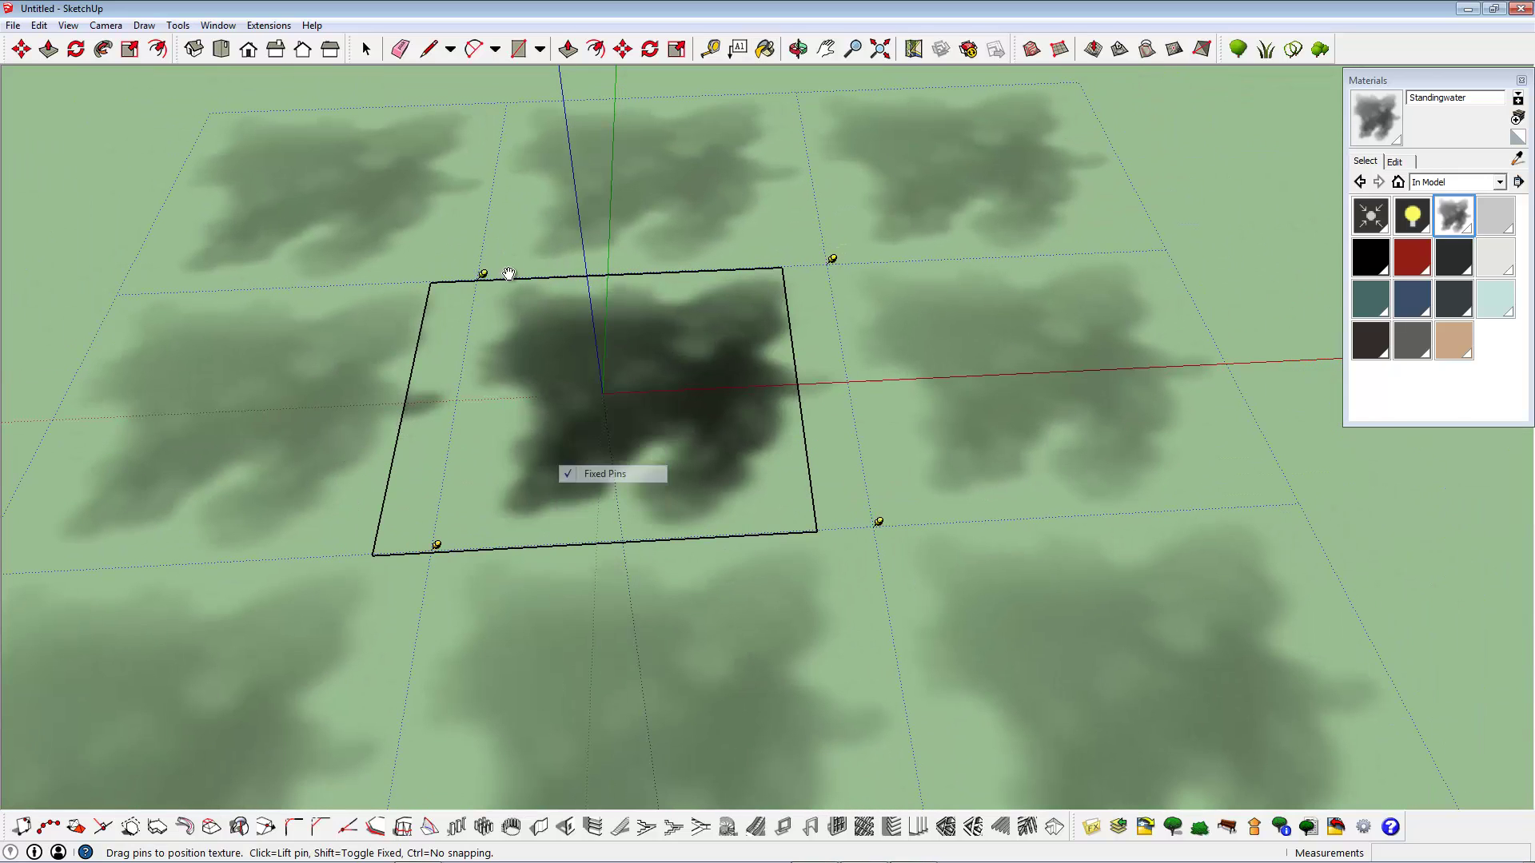
left_click_drag(482, 272, 439, 278)
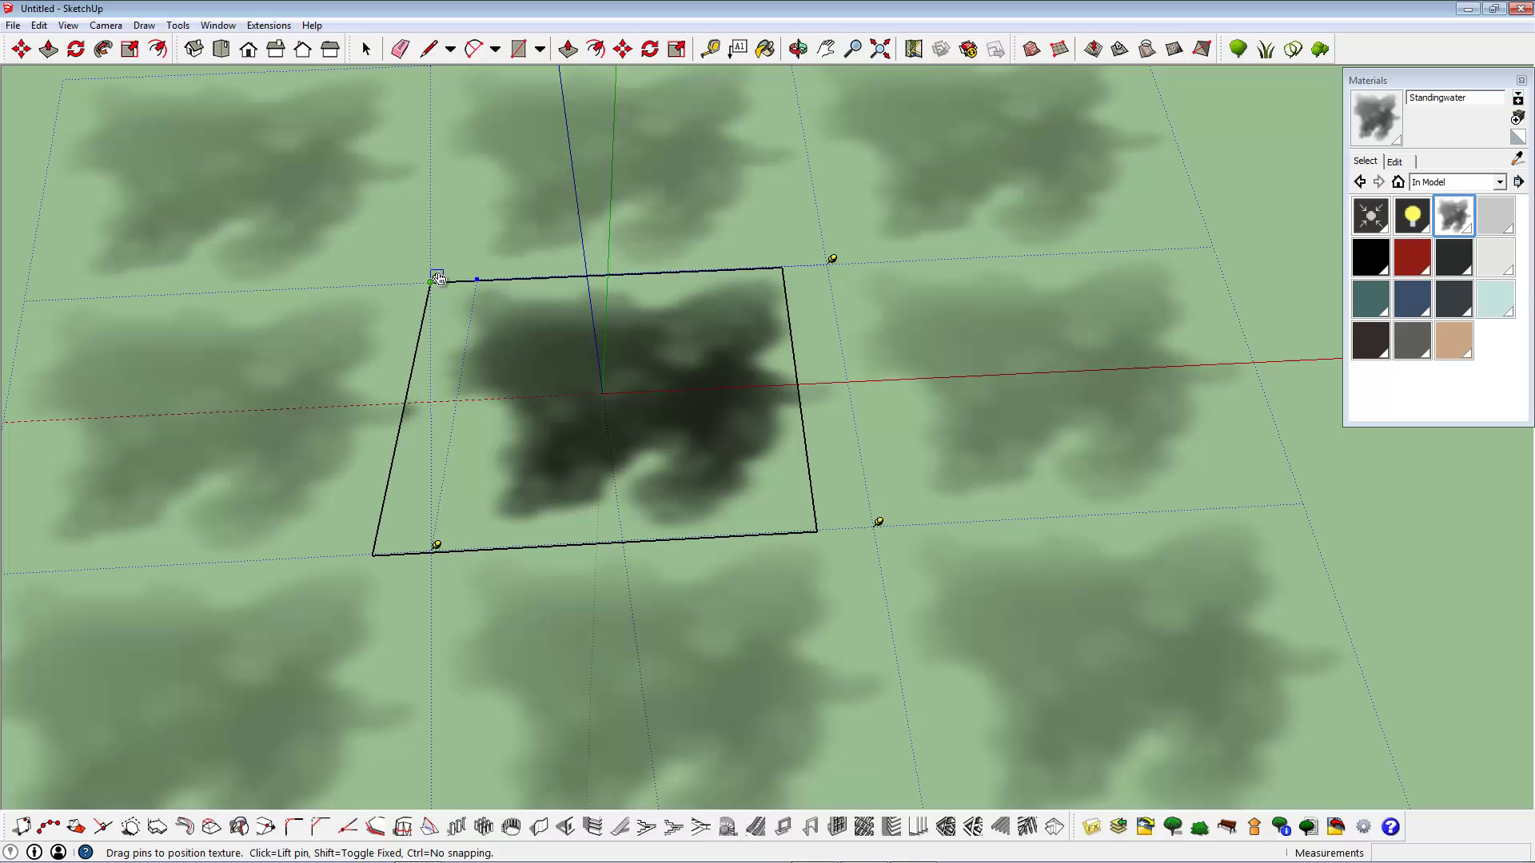
left_click_drag(436, 545, 378, 551)
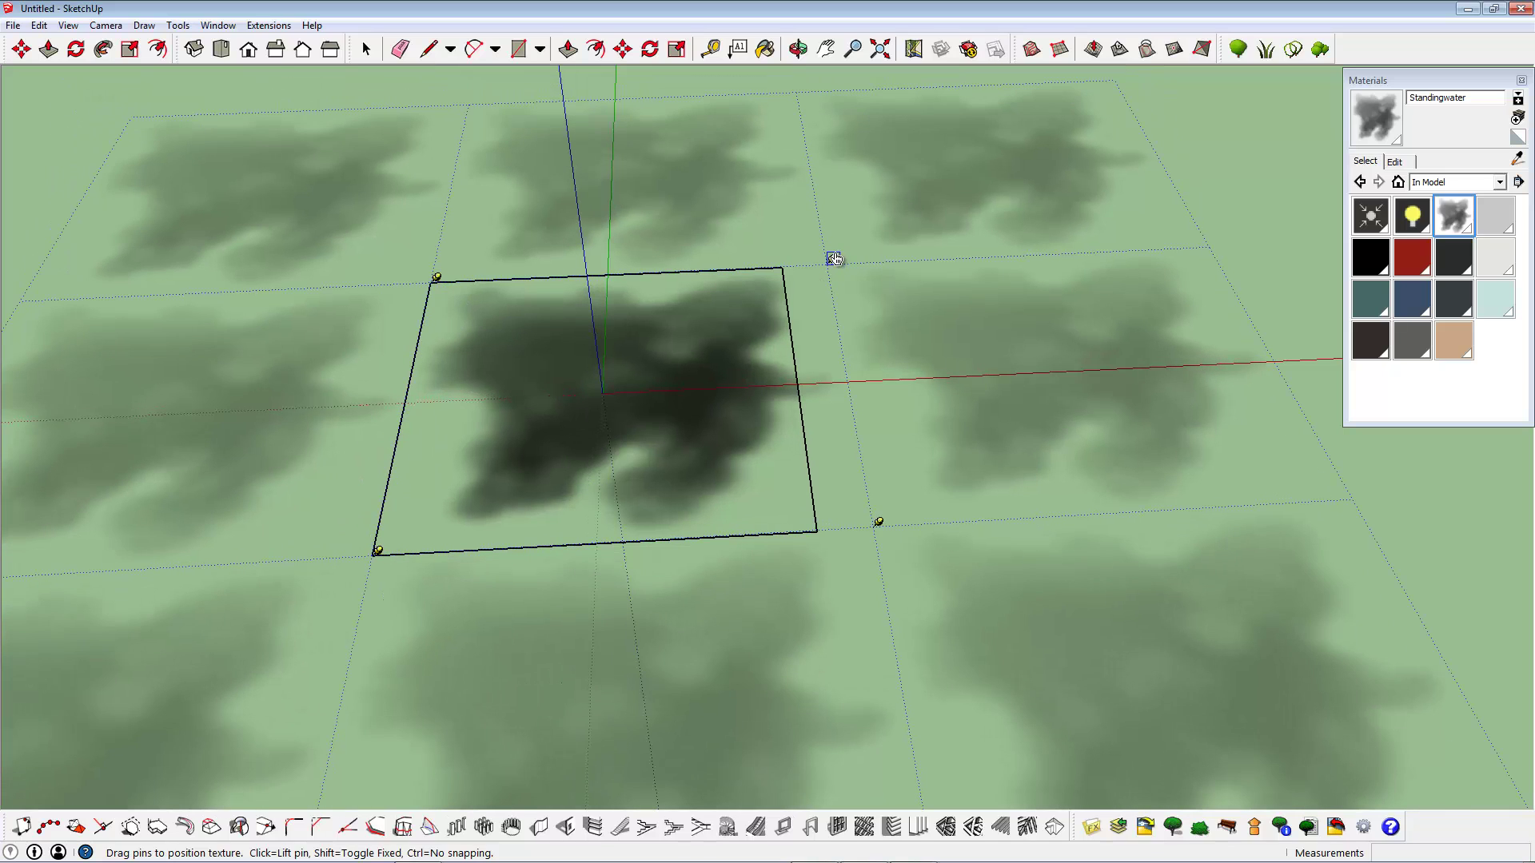
left_click_drag(834, 258, 788, 262)
left_click_drag(878, 521, 825, 524)
left_click(958, 439)
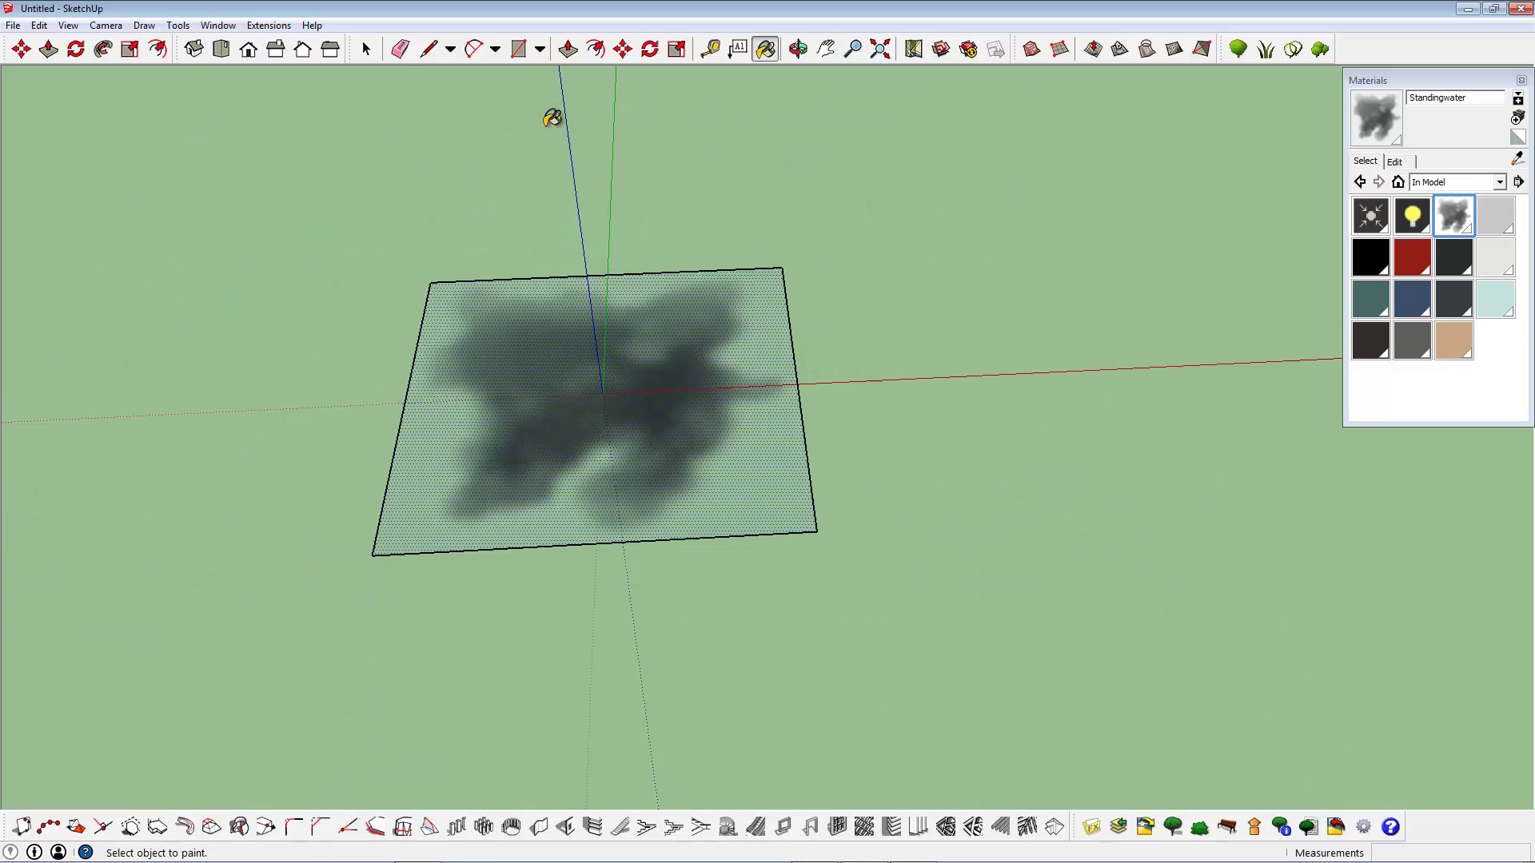
left_click(365, 48)
left_click(392, 134)
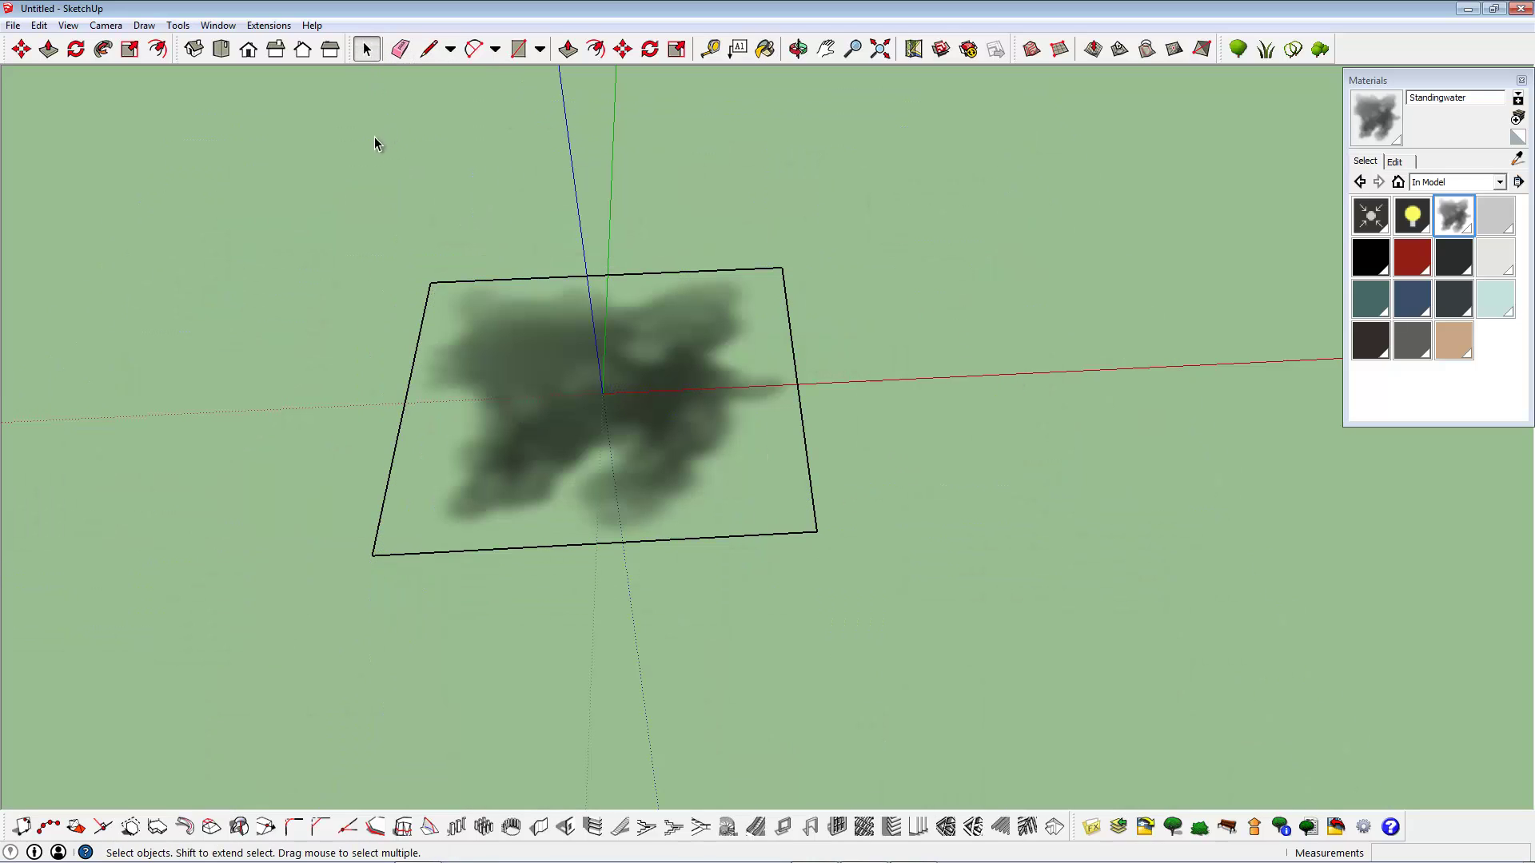
Step: Examine the puddle texture on the square from several angles and from above
middle_click_drag(505, 236, 813, 399)
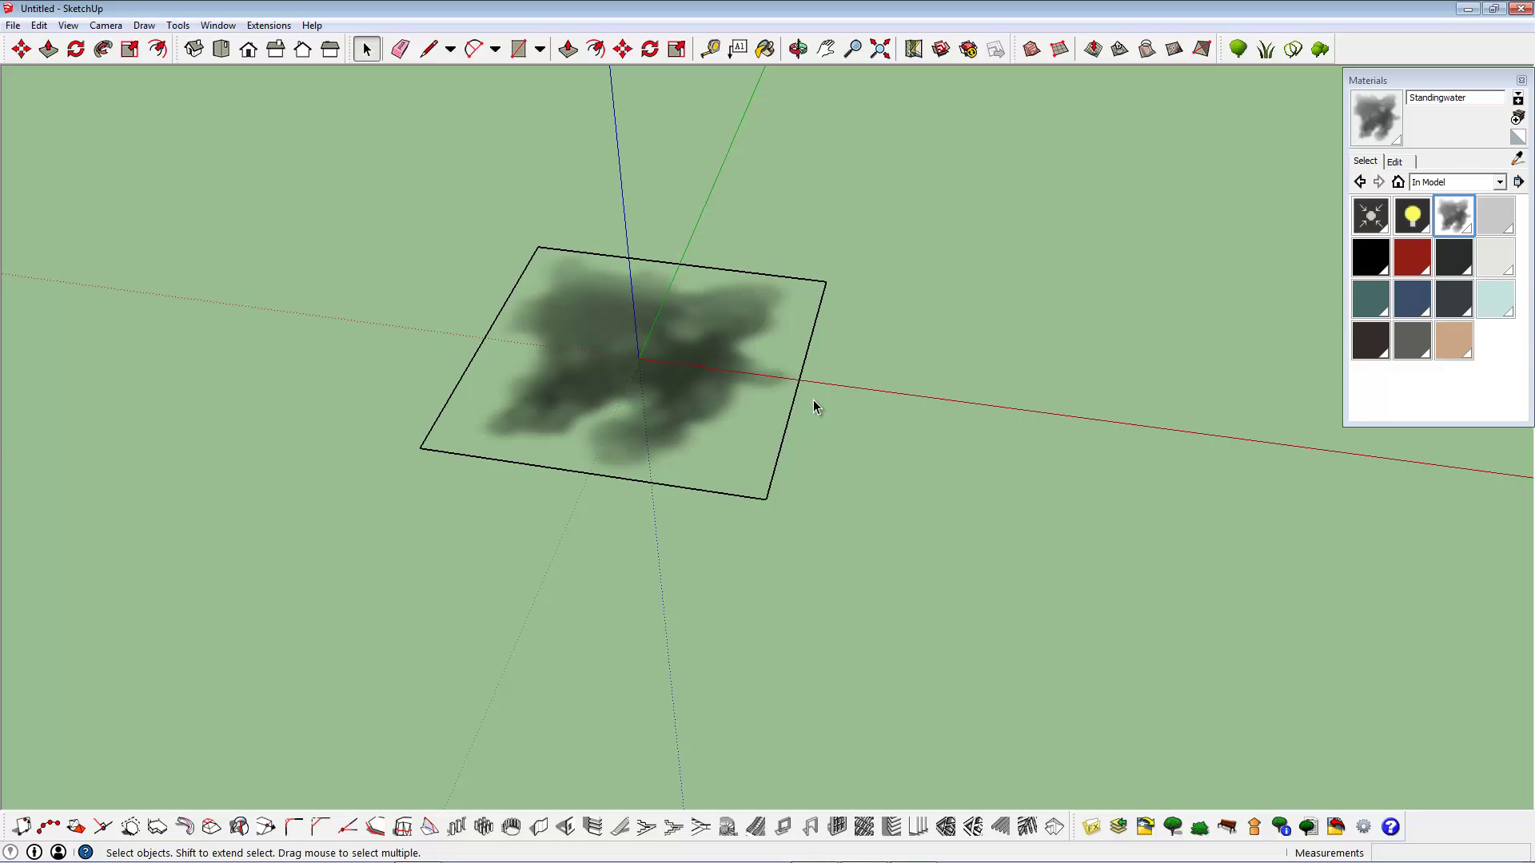
middle_click_drag(760, 349, 1192, 428)
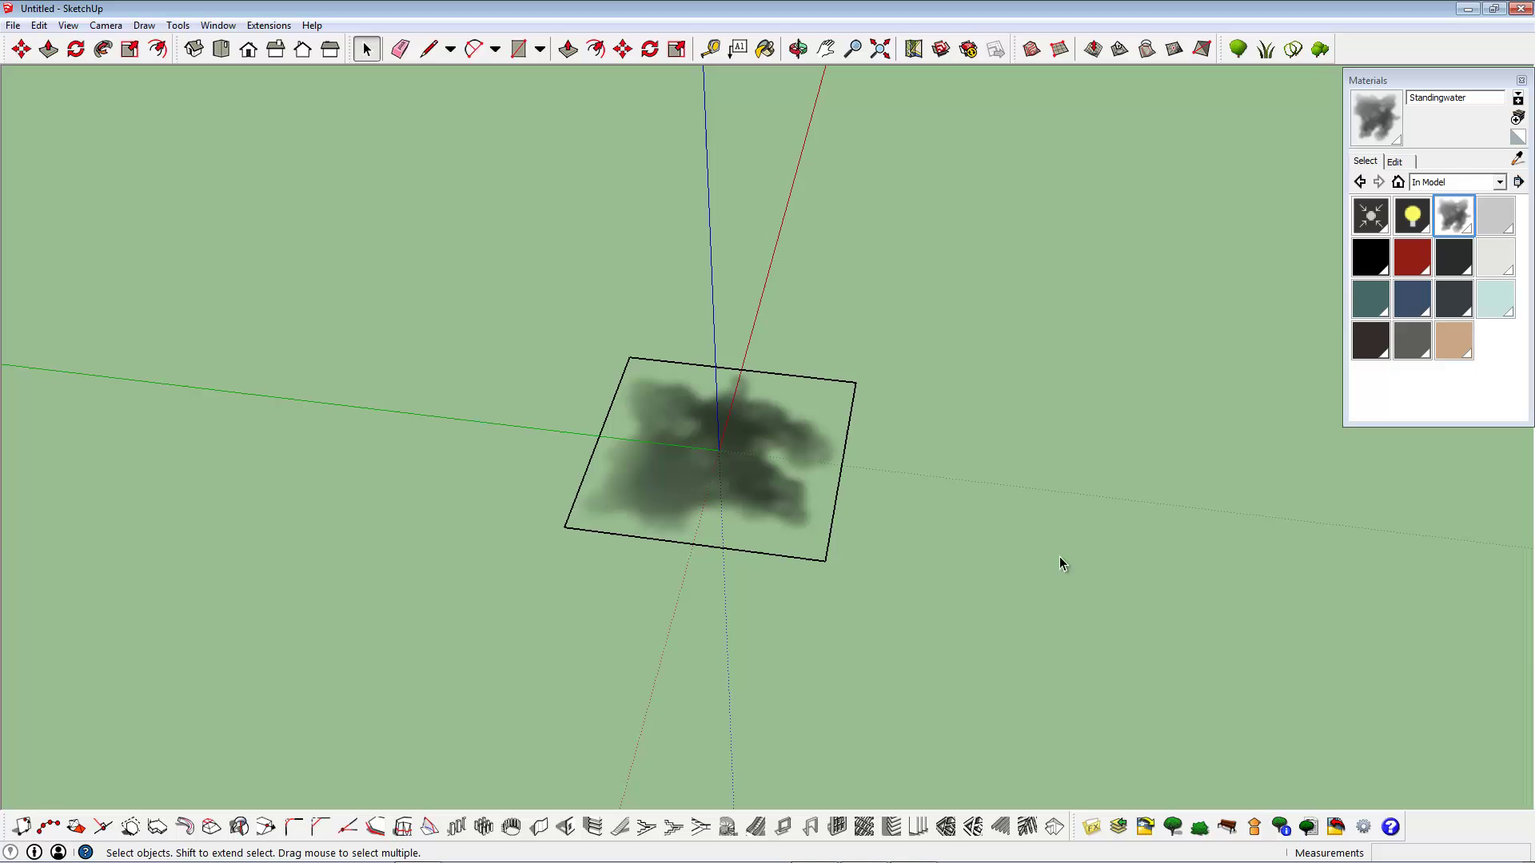
middle_click_drag(1058, 556, 589, 538)
middle_click_drag(1042, 531, 942, 784)
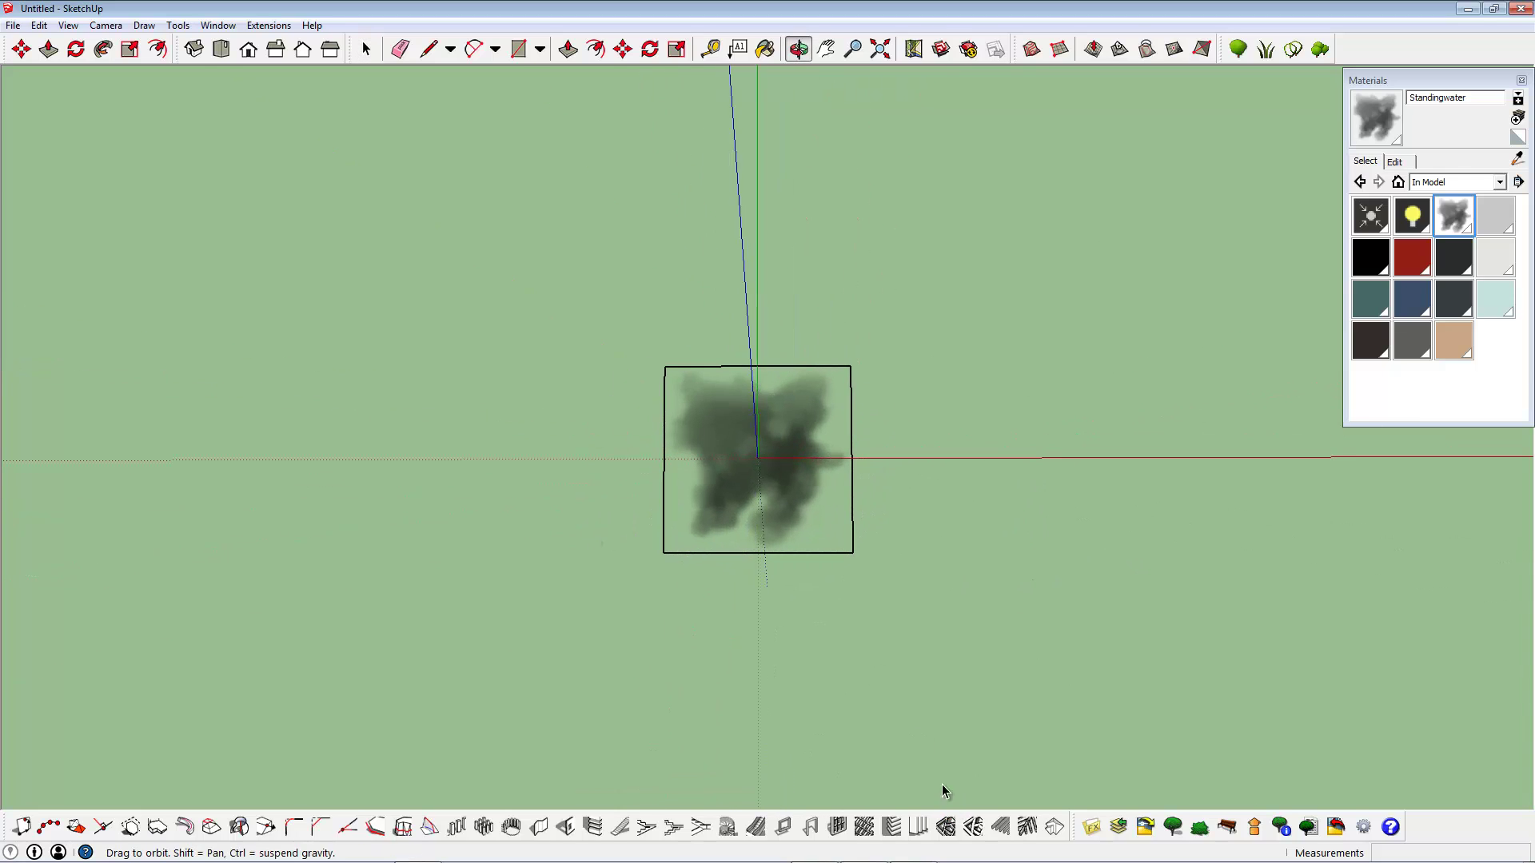
scroll(716, 476, "up", 2)
scroll(1055, 675, "up", 2)
middle_click_drag(1056, 675, 1144, 558)
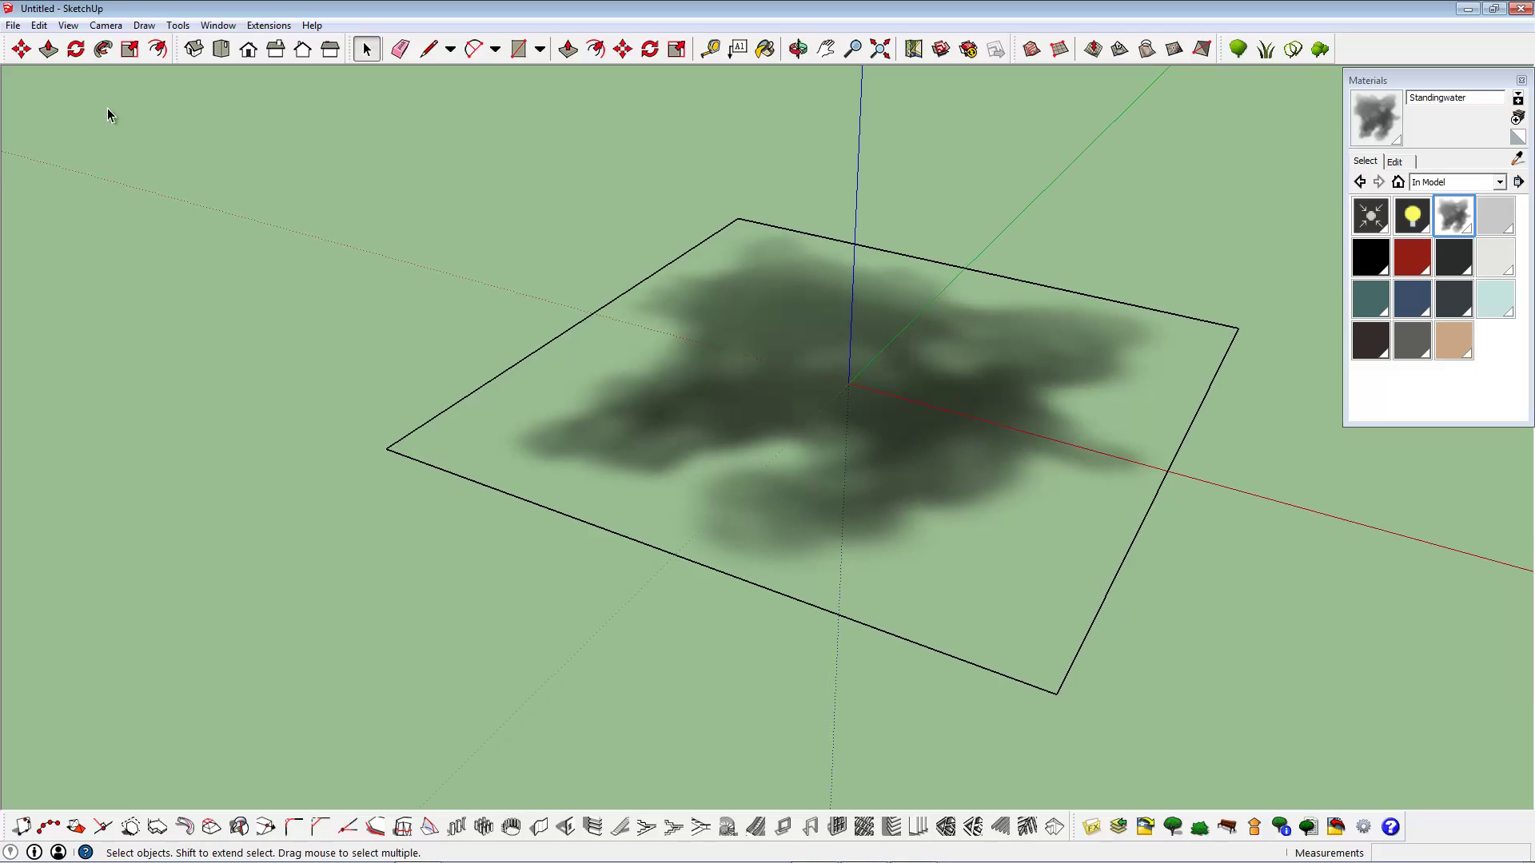
Step: Export the 3D model as a COLLADA file named standingwater1 in My Documents
left_click(12, 25)
mouse_move(120, 276)
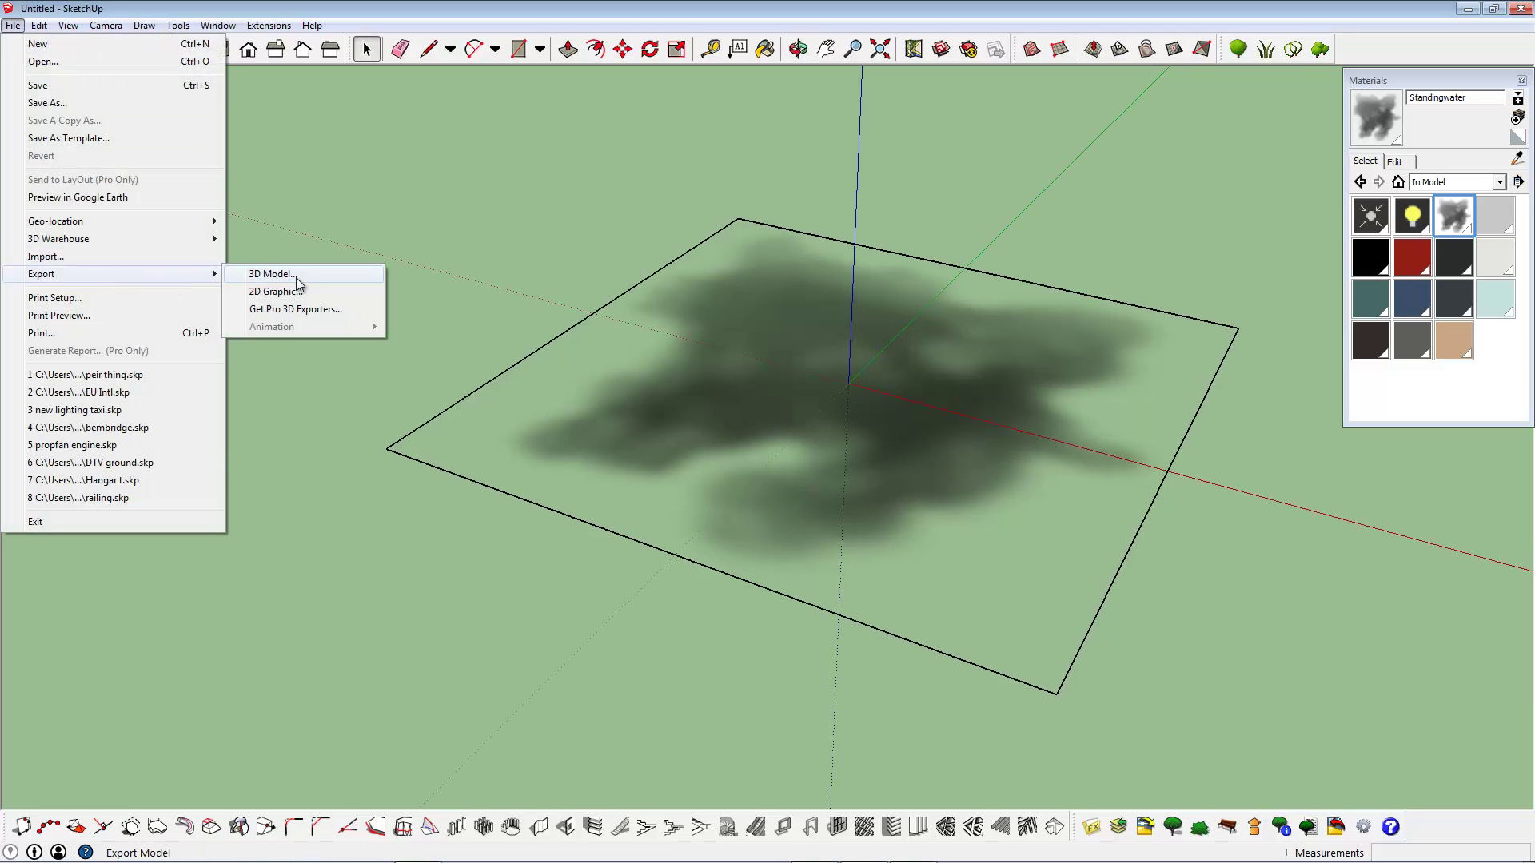
left_click(294, 276)
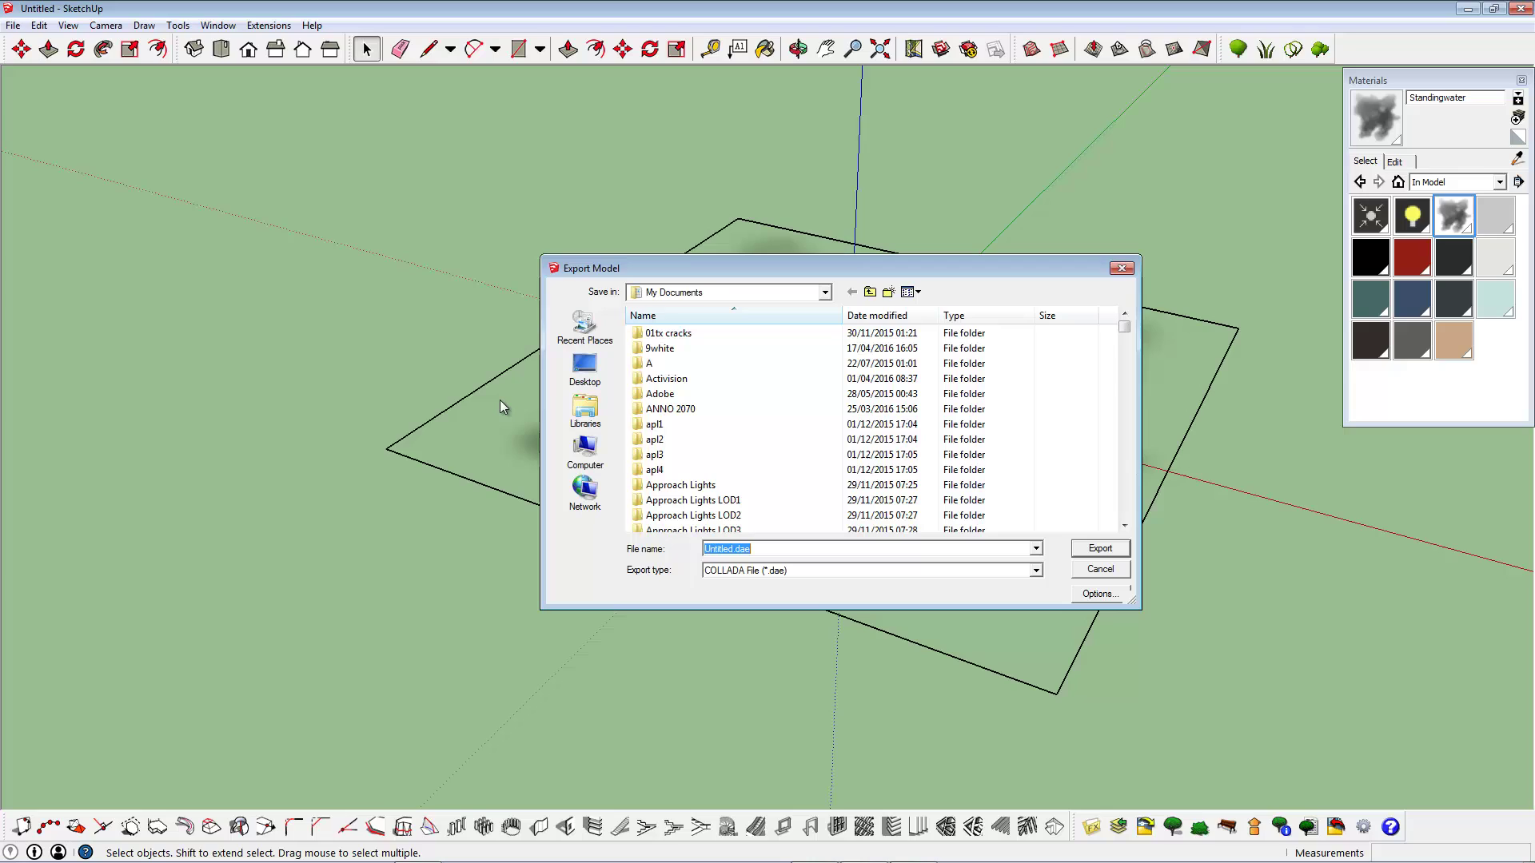
type("standingwater1")
key("Return")
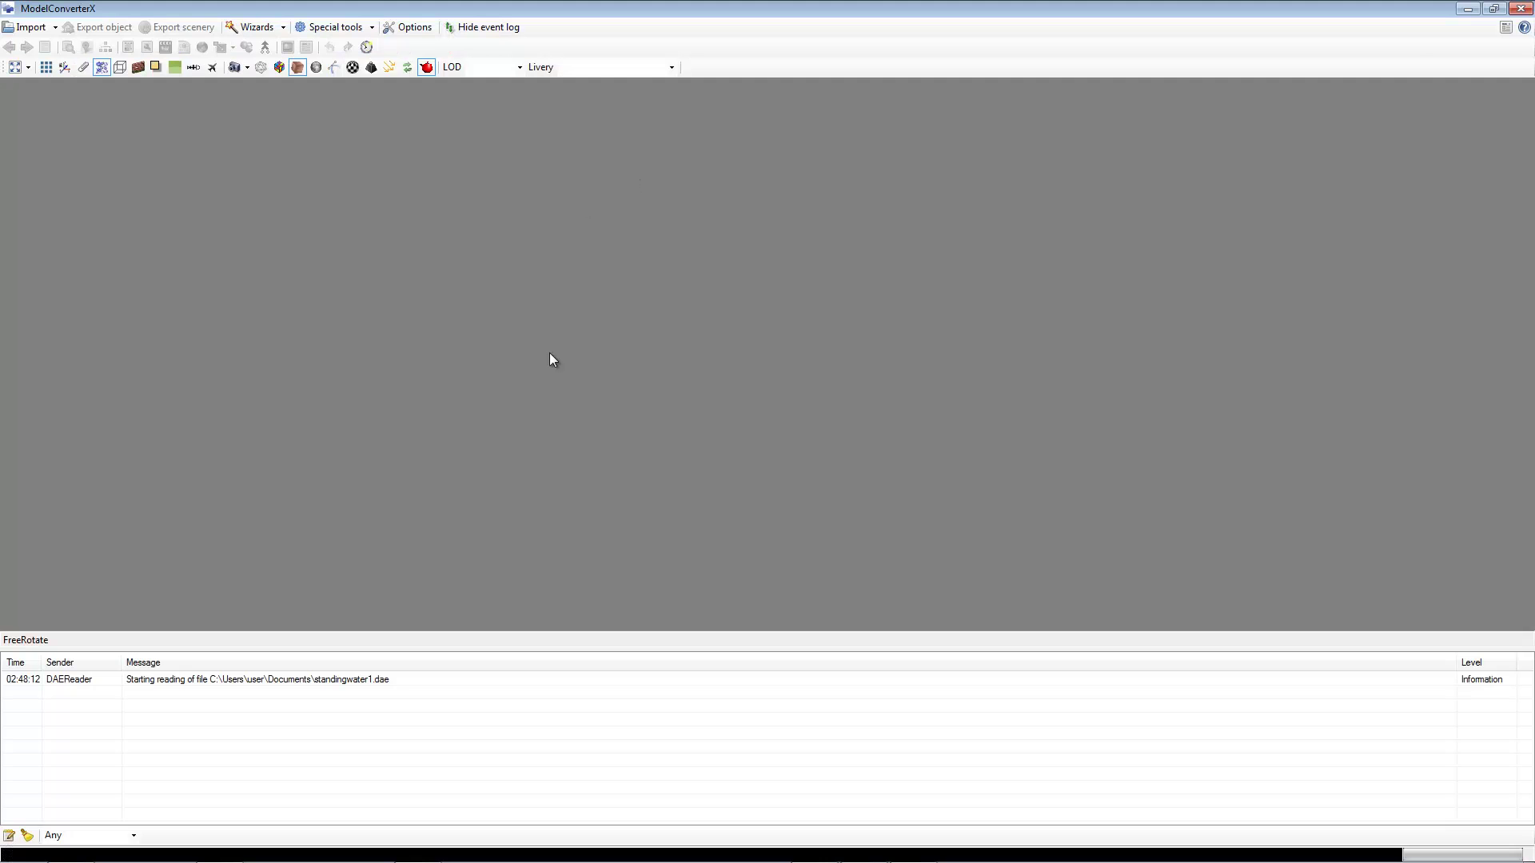
Step: Set the Standingwater material's Alpha Test Function to Never, Alpha Test Level to 1 and Z-Test Alpha to False
mouse_move(636, 427)
left_mouse_down()
mouse_move(611, 386)
mouse_move(646, 400)
left_mouse_up()
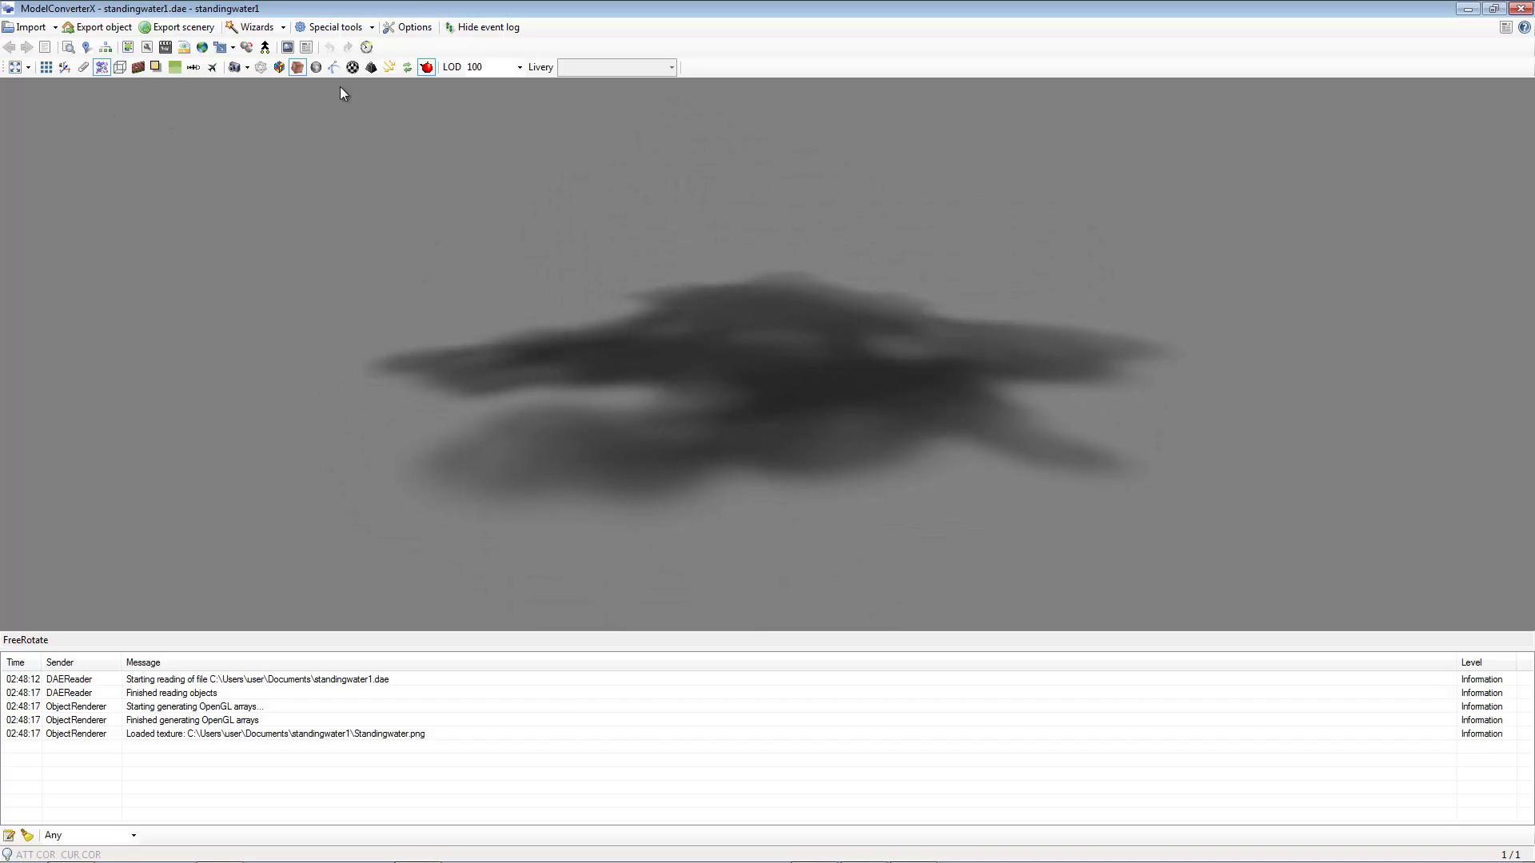
left_click(128, 49)
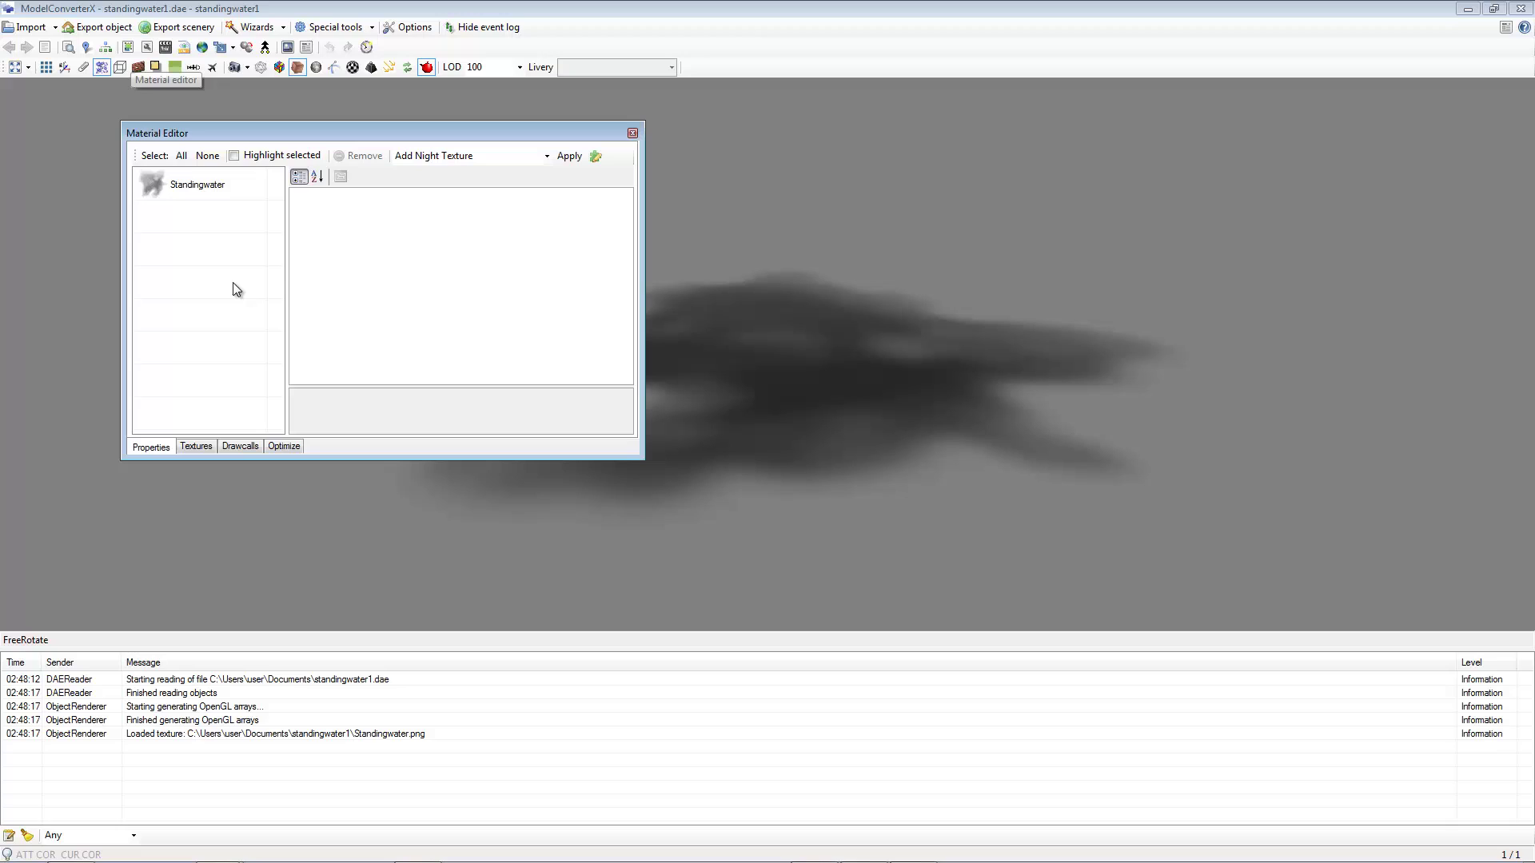
left_click(198, 185)
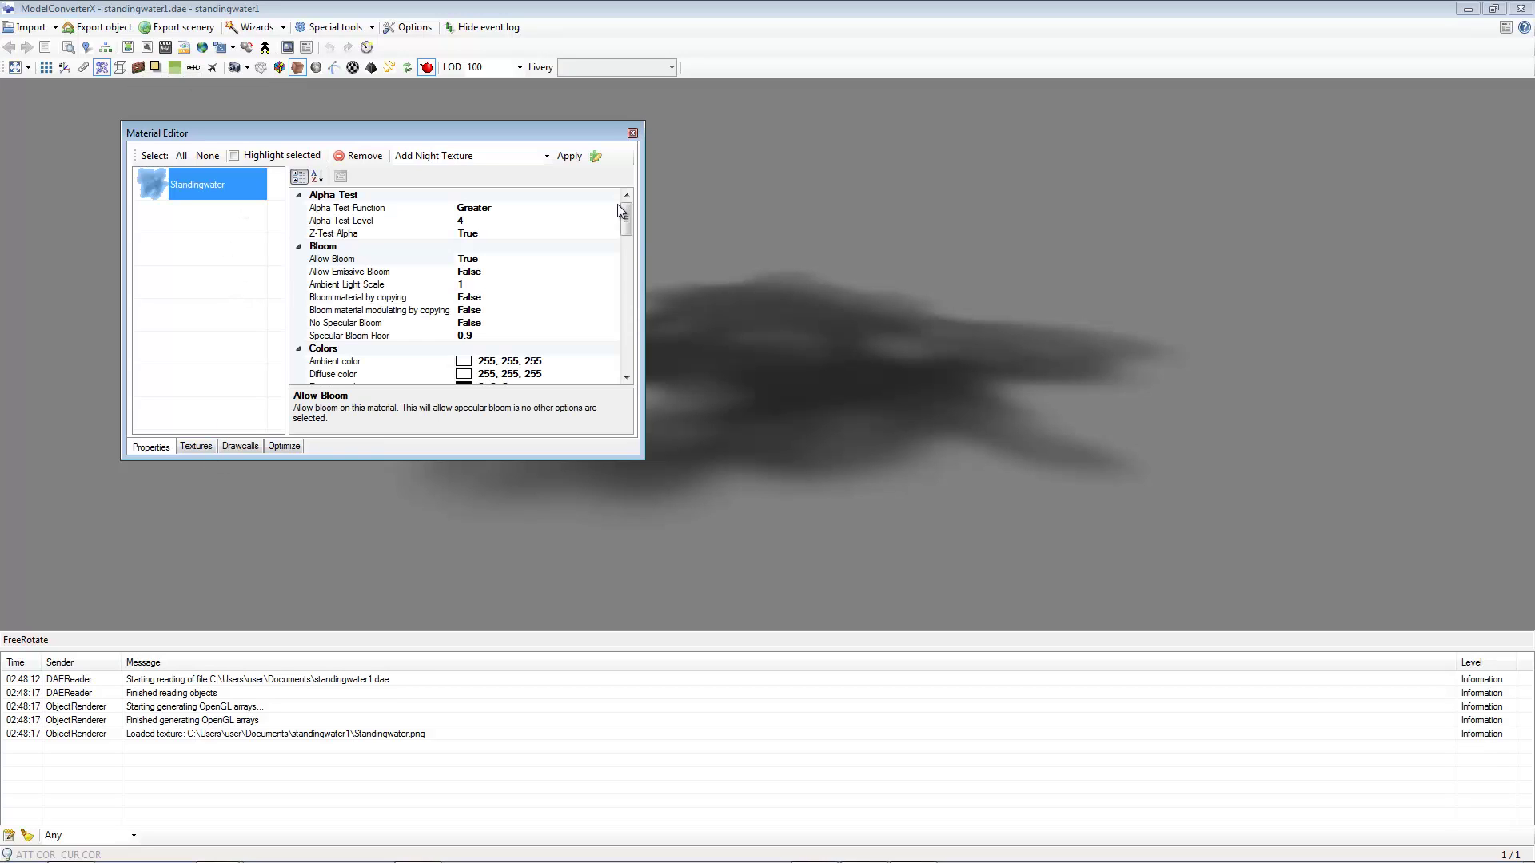
left_click(510, 209)
double_click(510, 208)
double_click(510, 208)
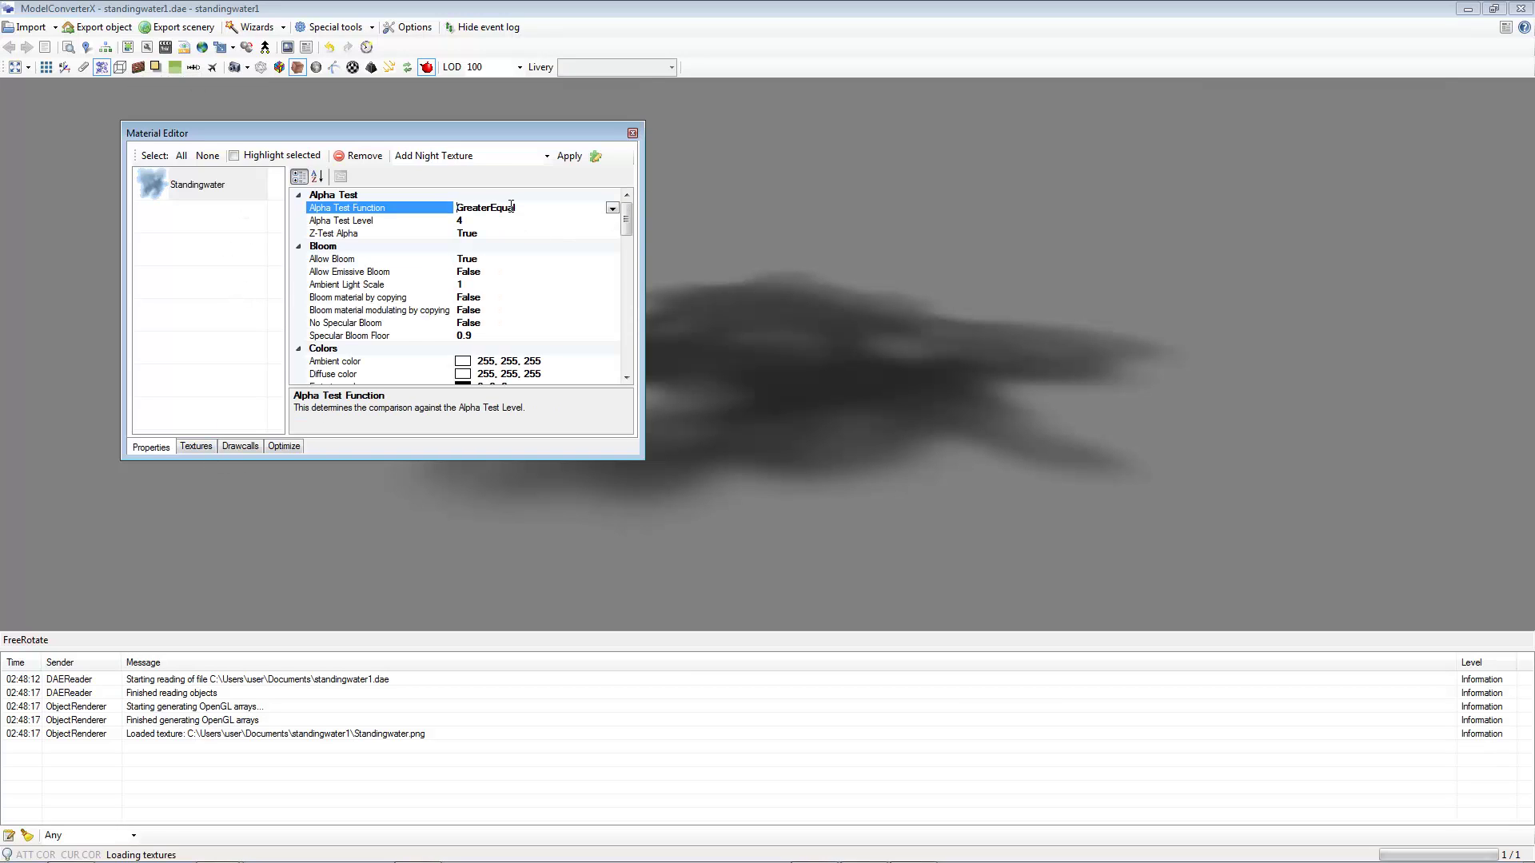
double_click(510, 207)
double_click(511, 207)
left_click(508, 221)
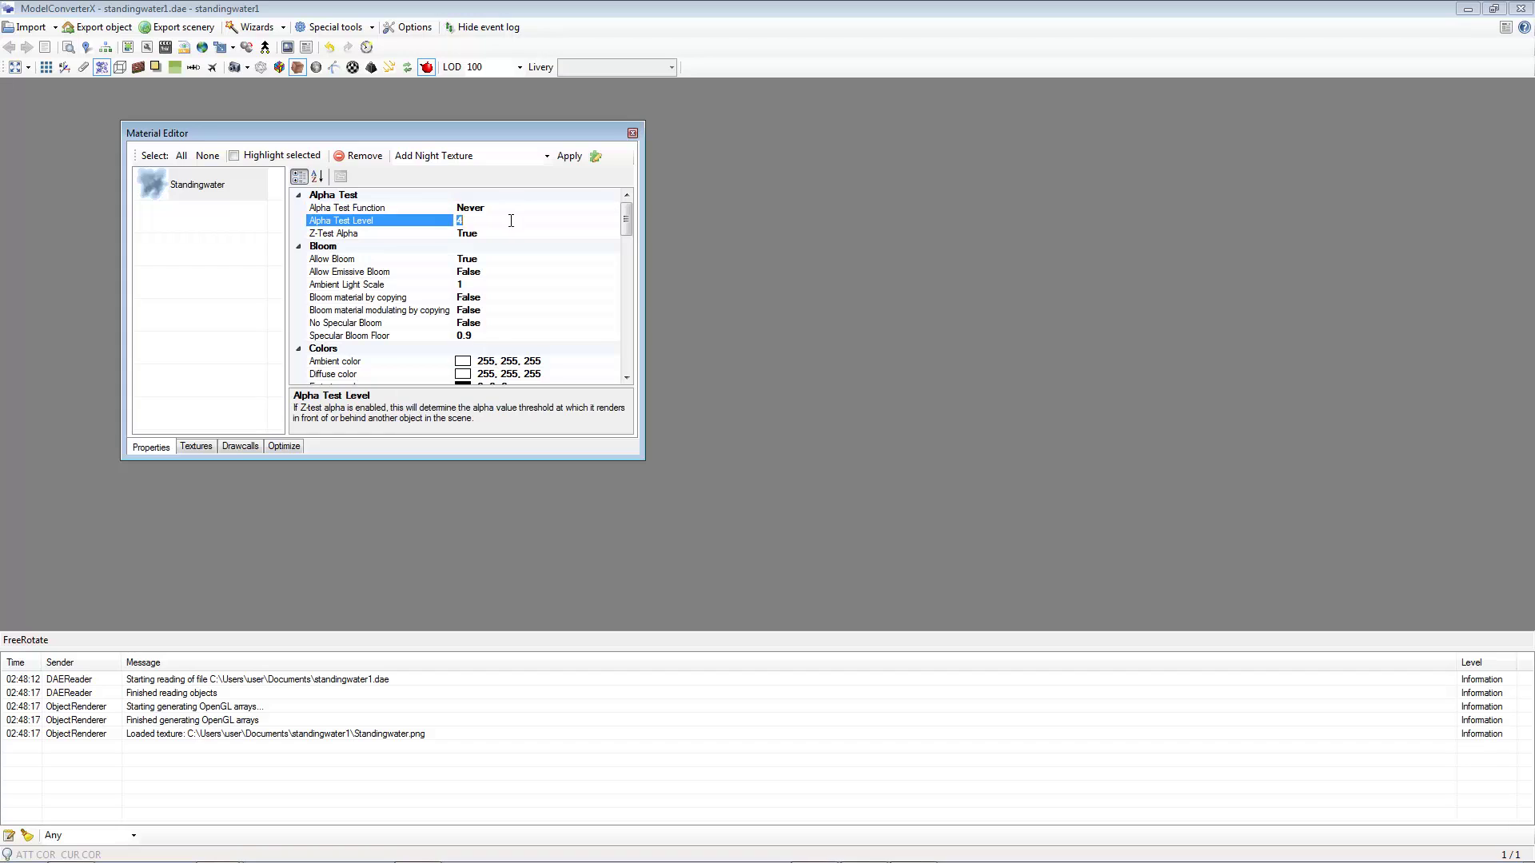
left_click(510, 233)
double_click(509, 232)
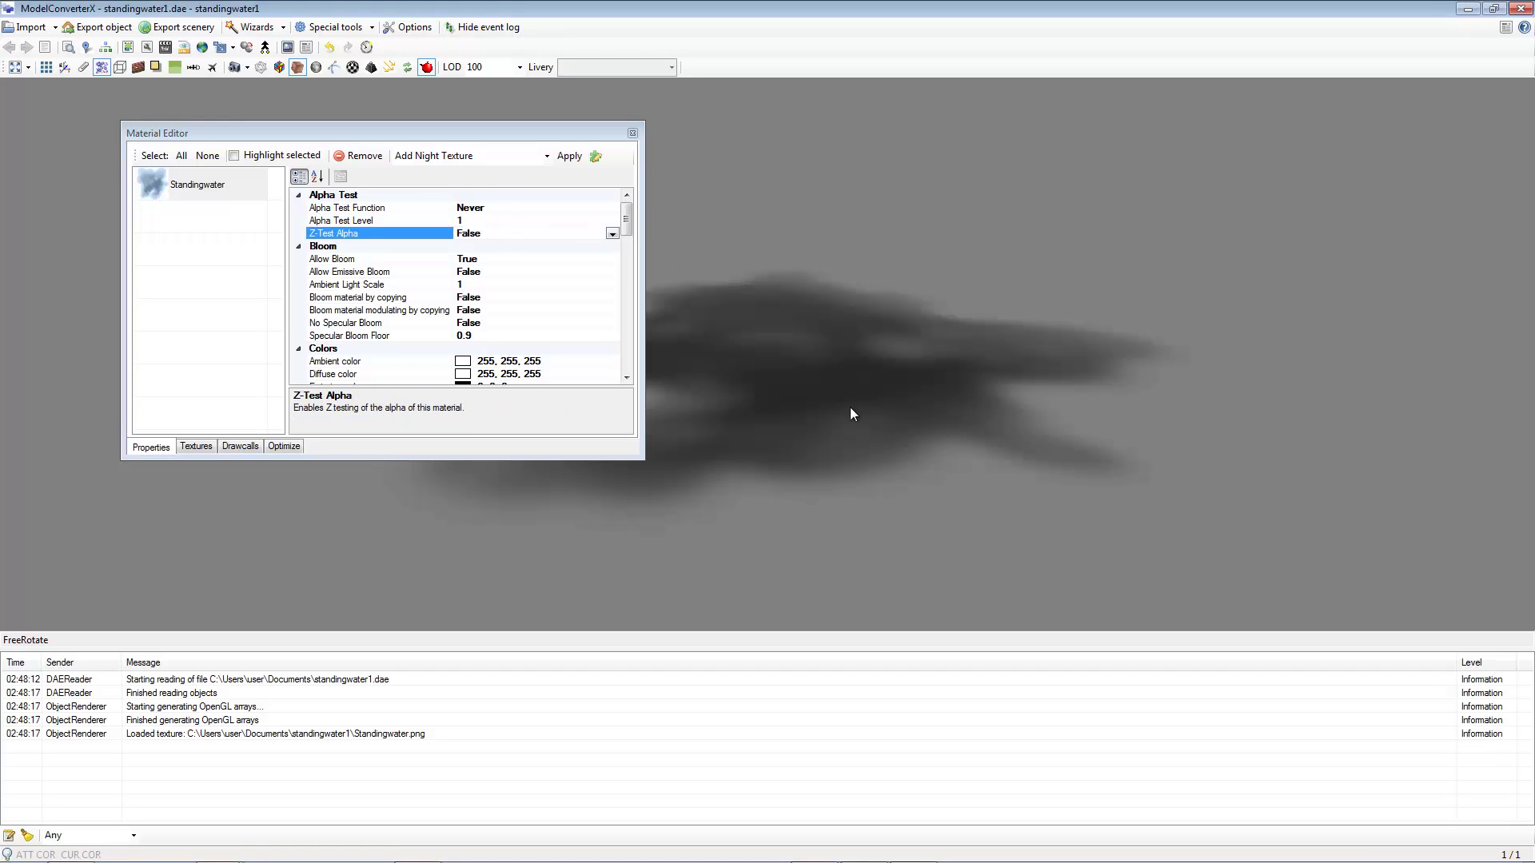
Step: Set Allow Bloom to False for the Standingwater material
left_click_drag(865, 463, 743, 335)
left_click_drag(631, 215, 630, 222)
left_click(533, 220)
scroll(567, 232, "up", 1)
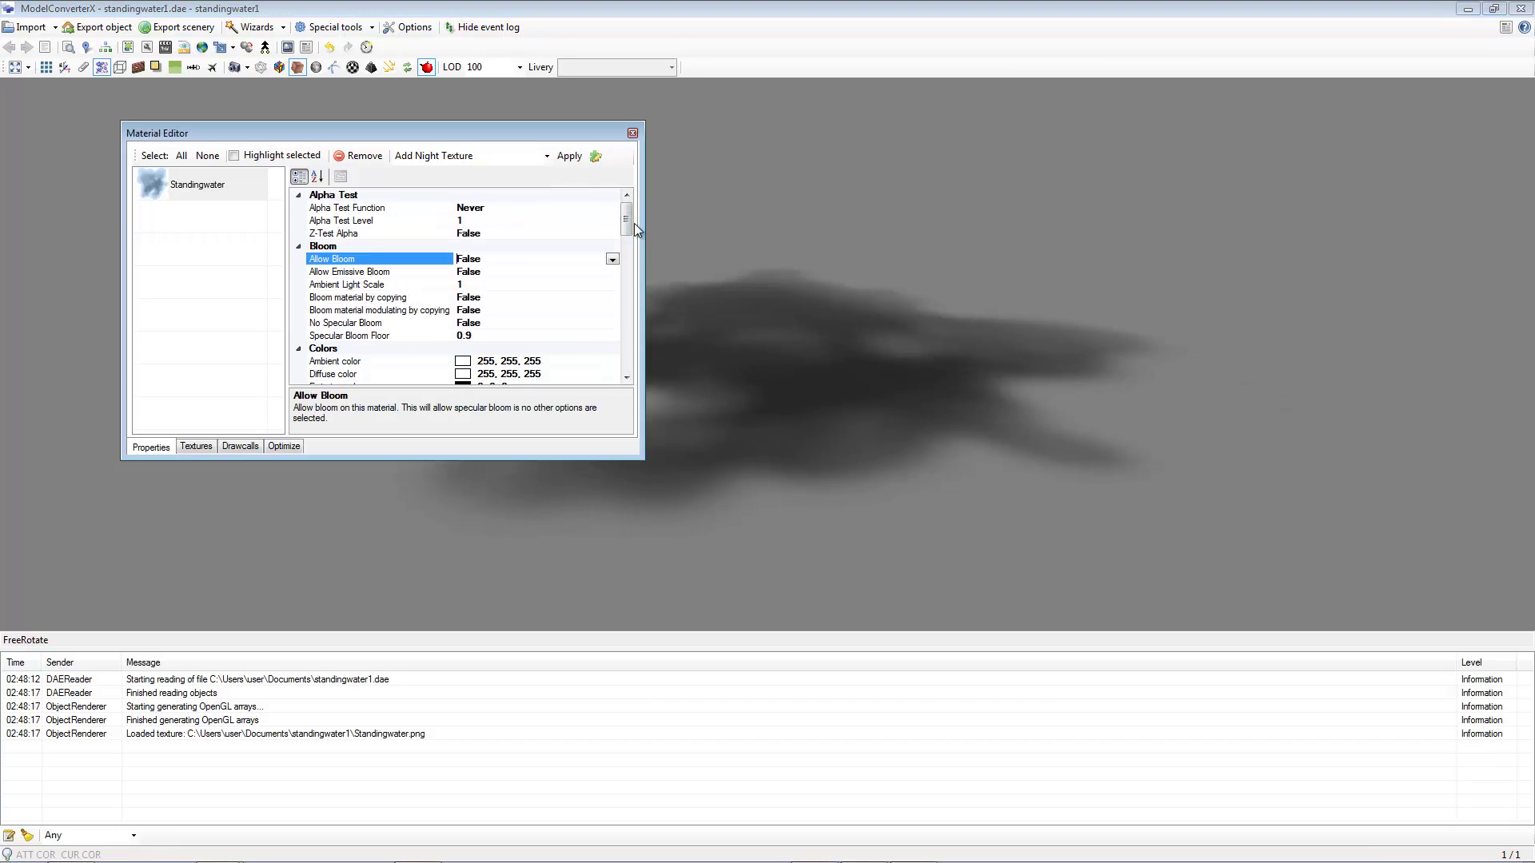
Step: Set the material's Specular color to 255, 255, 255 and check the puddle's shine from another angle
scroll(601, 246, "down", 3)
left_click(486, 310)
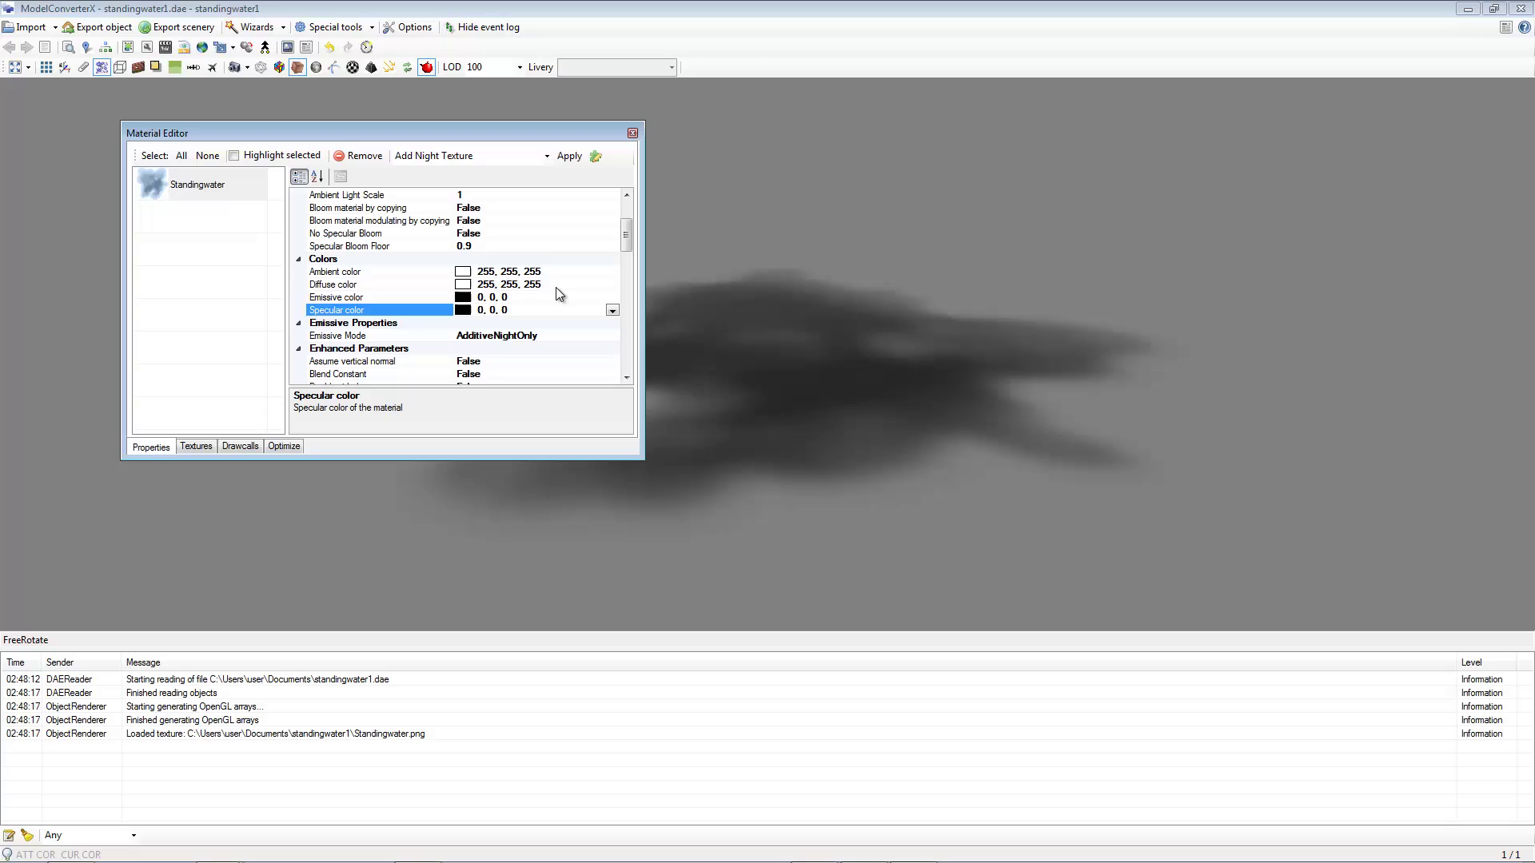
key("BackSpace")
type("255")
key("Delete")
type("255")
key("Return")
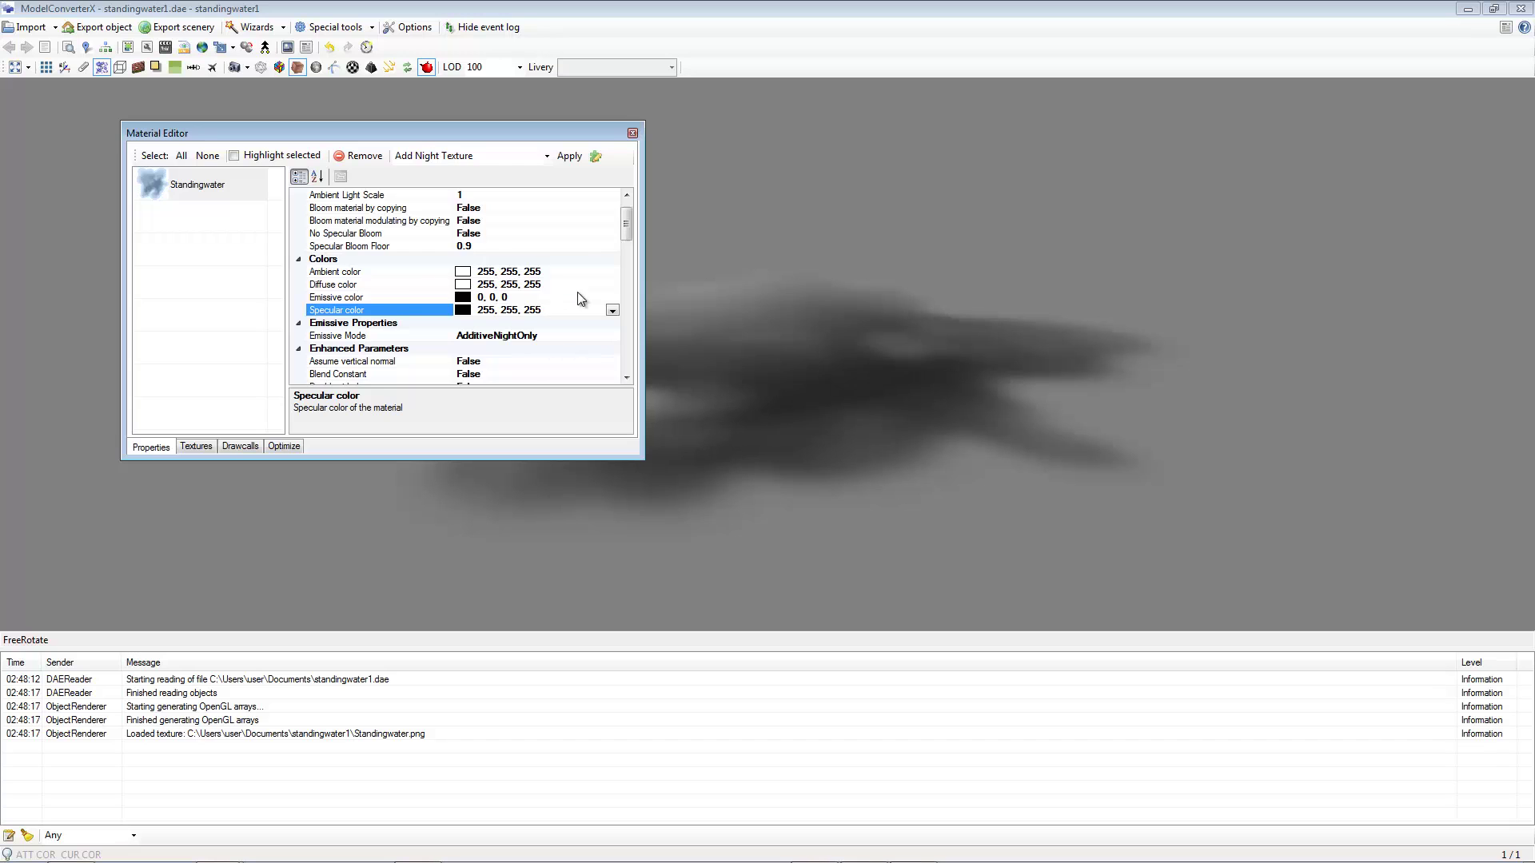
left_click_drag(694, 352, 885, 377)
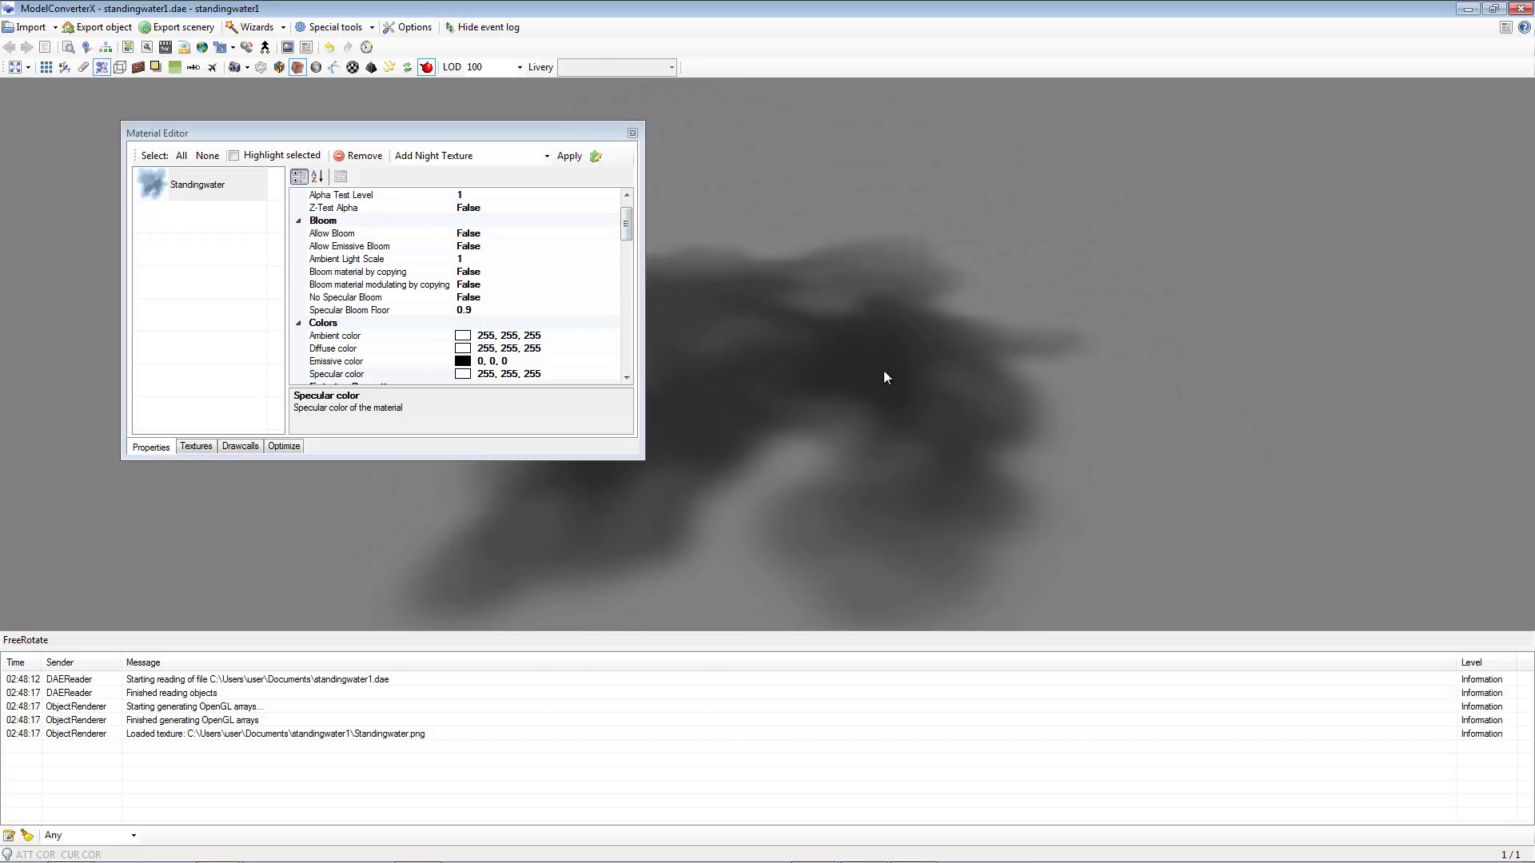
Step: Try Double sided as True on the puddle material, return it to False and view the puddle from several angles
left_click_drag(627, 228, 623, 267)
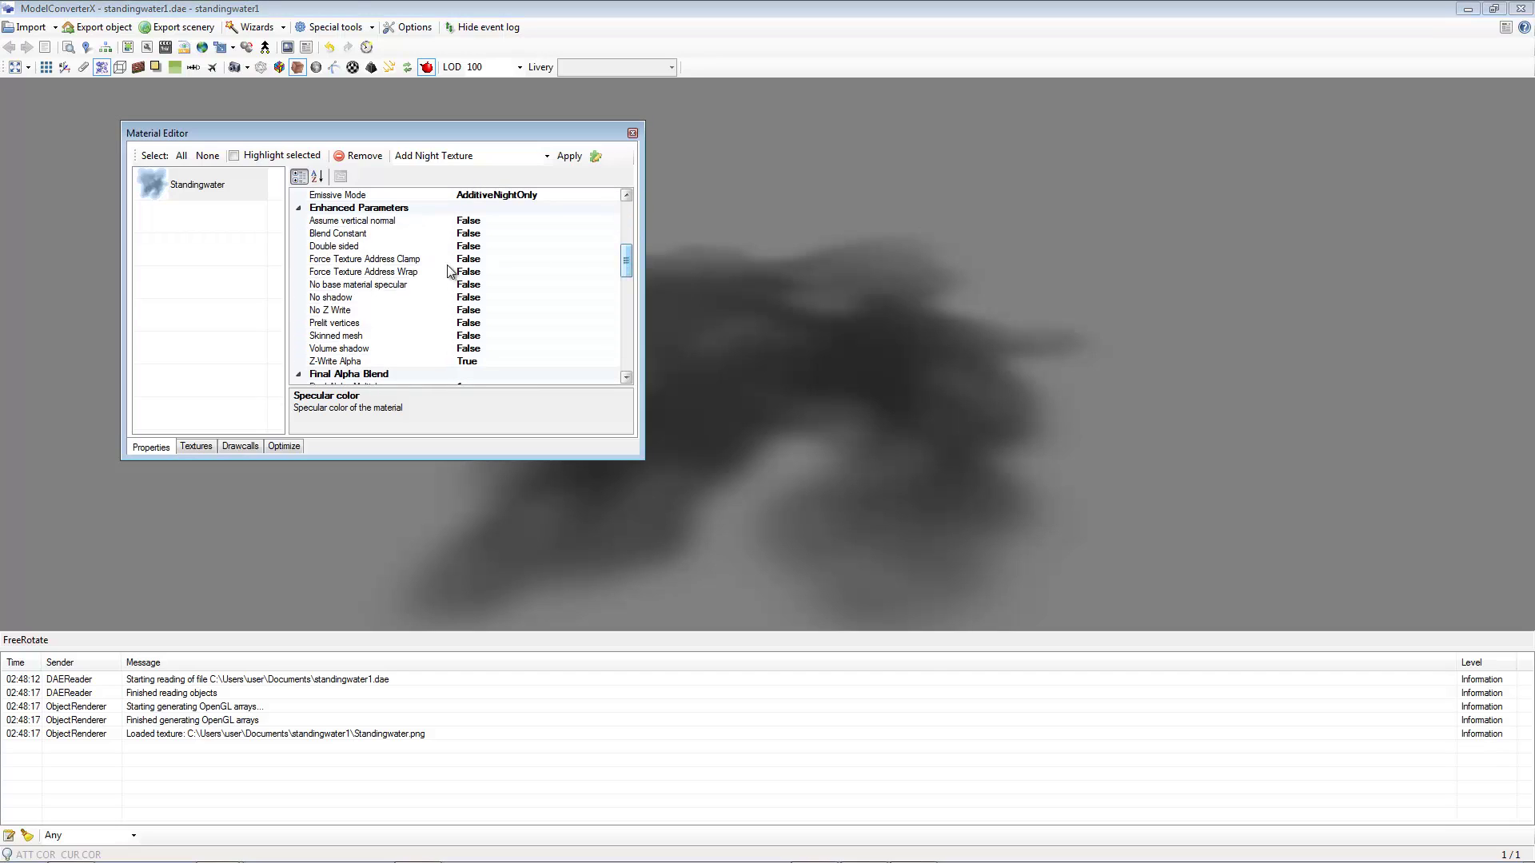
double_click(497, 246)
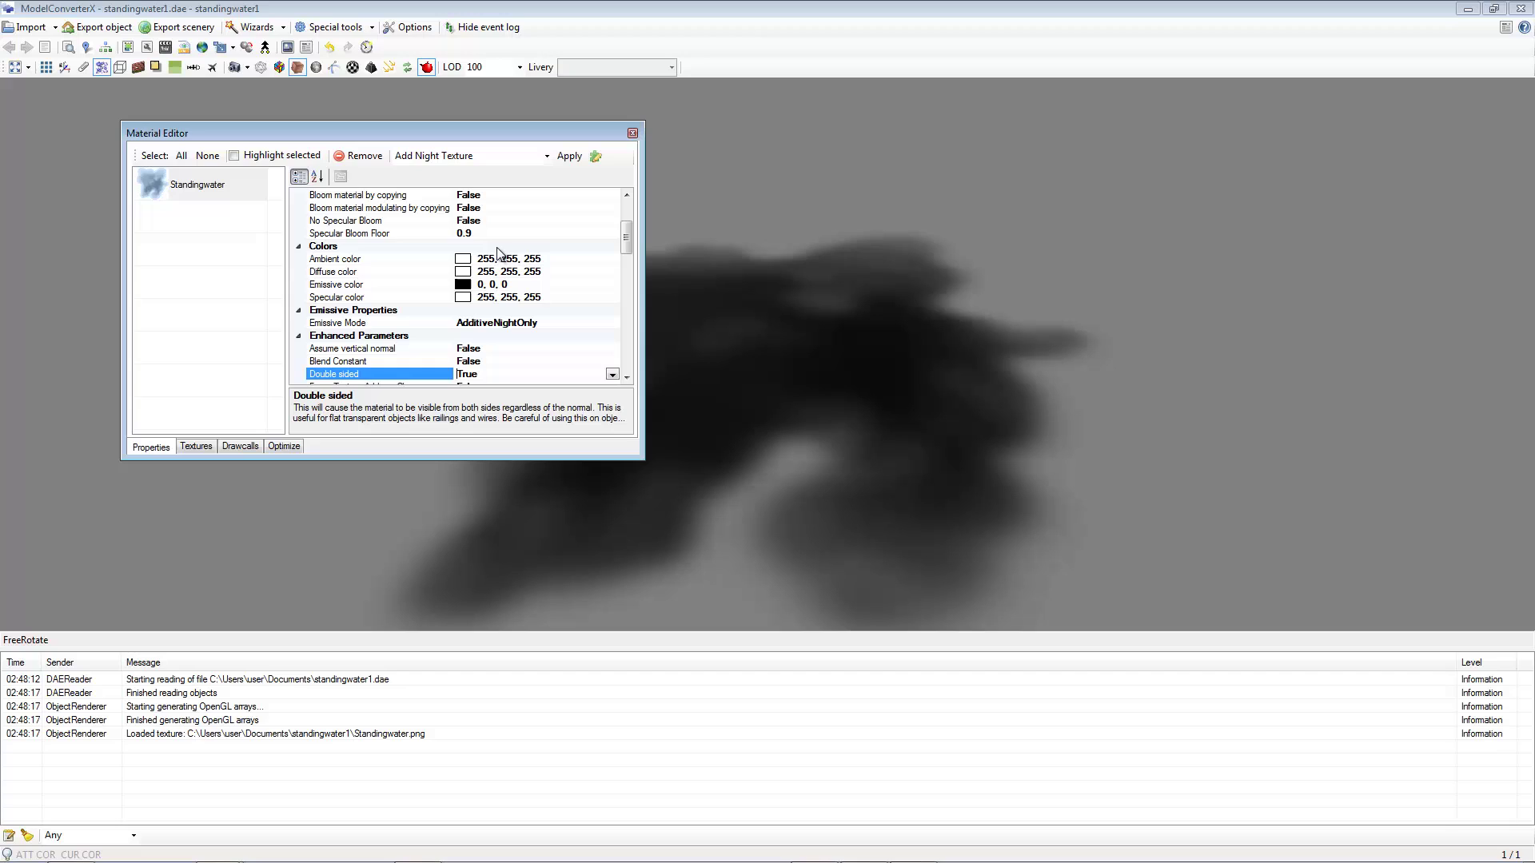
double_click(521, 375)
mouse_move(814, 379)
left_mouse_down()
mouse_move(822, 305)
mouse_move(817, 360)
left_mouse_up()
left_click_drag(628, 238, 628, 260)
scroll(508, 236, "up", 1)
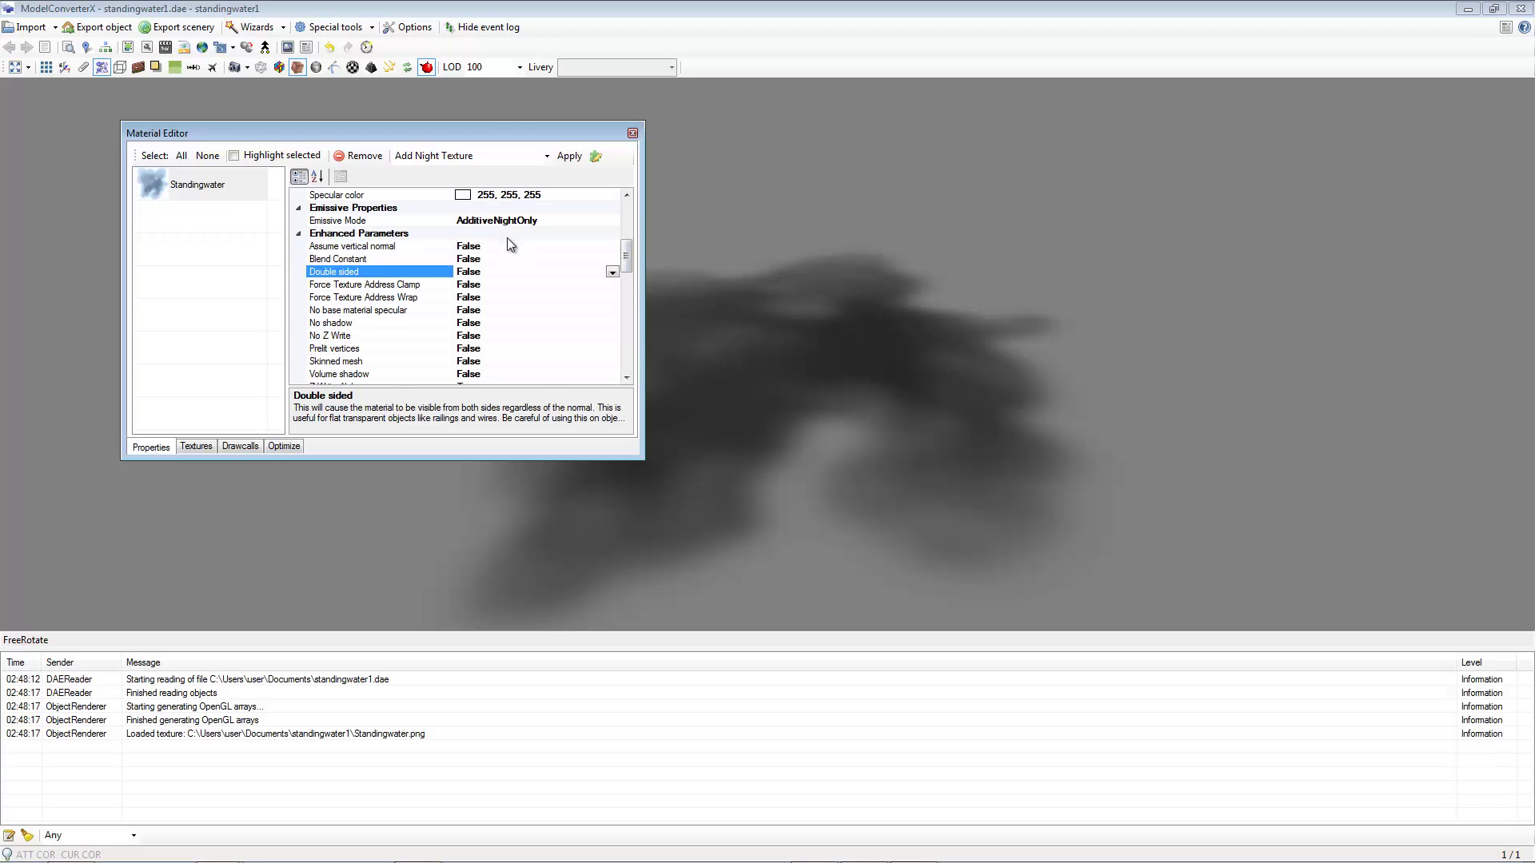
scroll(511, 272, "up", 3)
left_click_drag(830, 376, 569, 316)
left_click(516, 375)
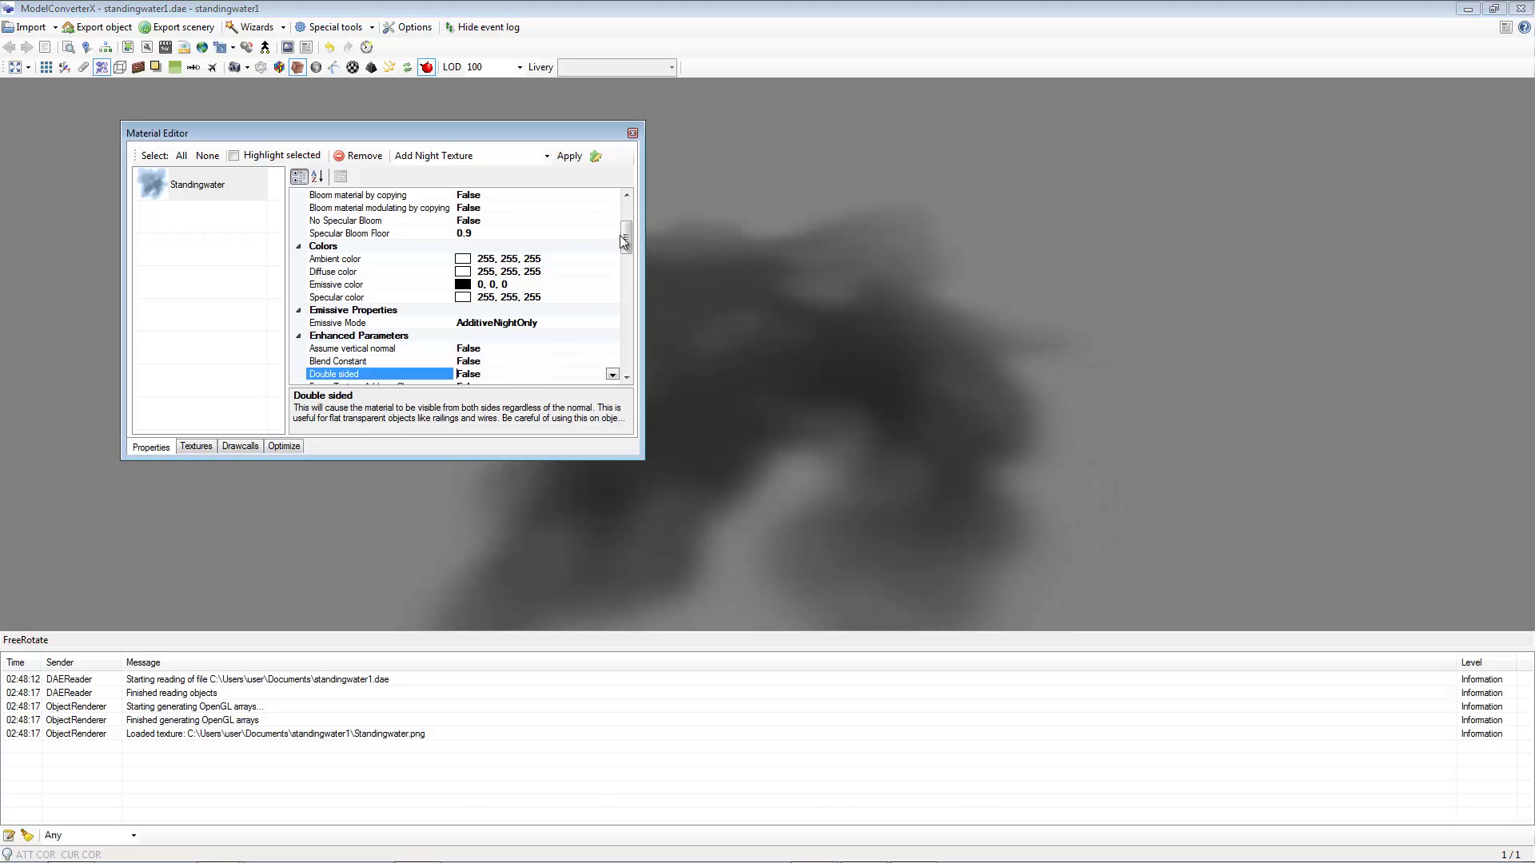
Step: Enable the global environment map as reflection for the Standingwater material and view the reflective puddle
left_click_drag(625, 235, 627, 359)
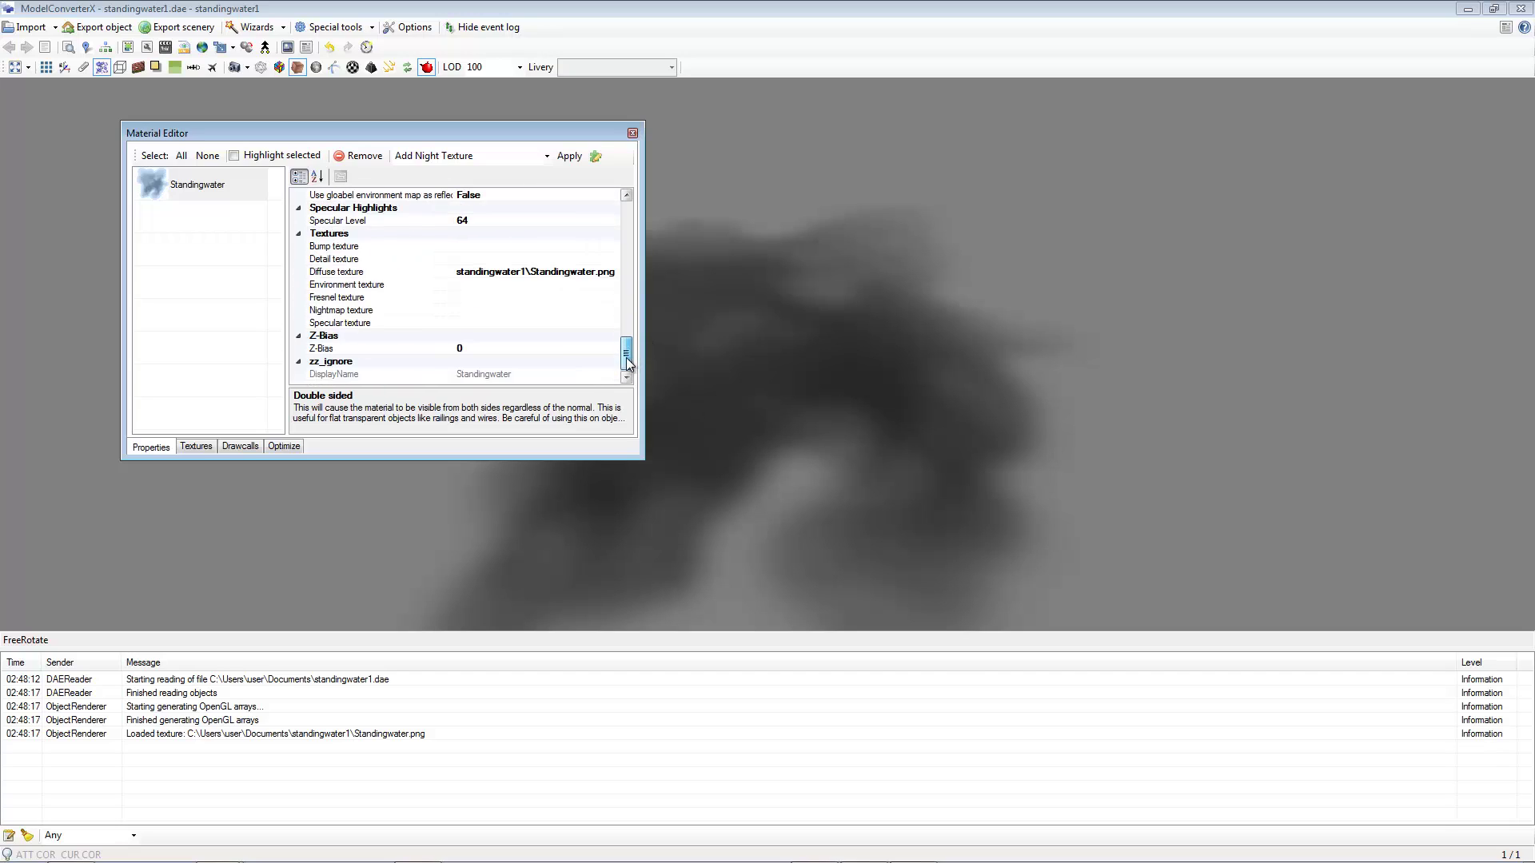
left_click(394, 247)
left_click_drag(633, 352, 628, 346)
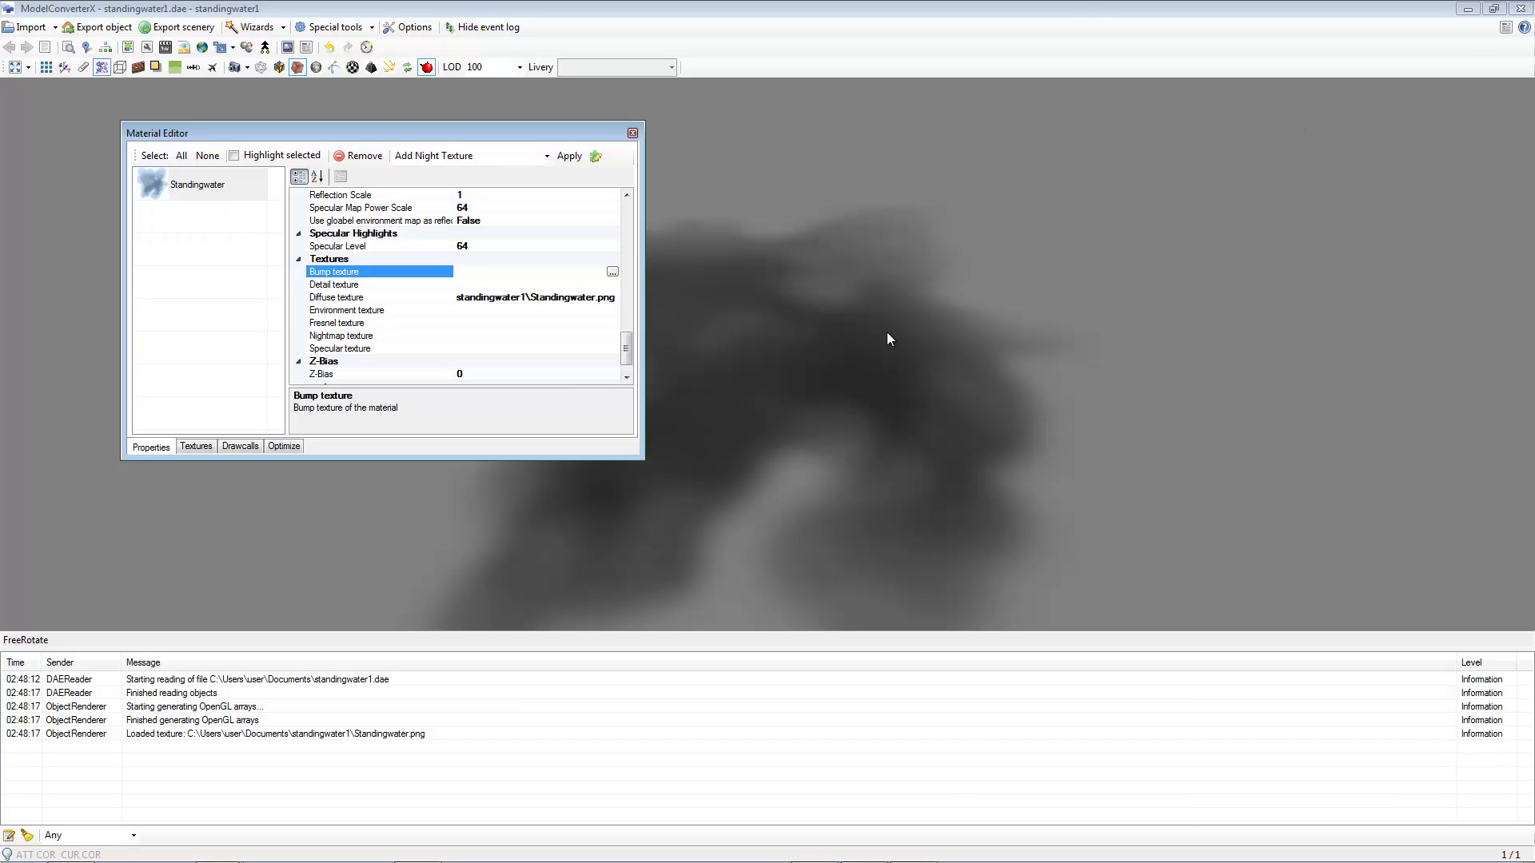
left_click_drag(626, 347, 625, 337)
left_click_drag(753, 335, 692, 356)
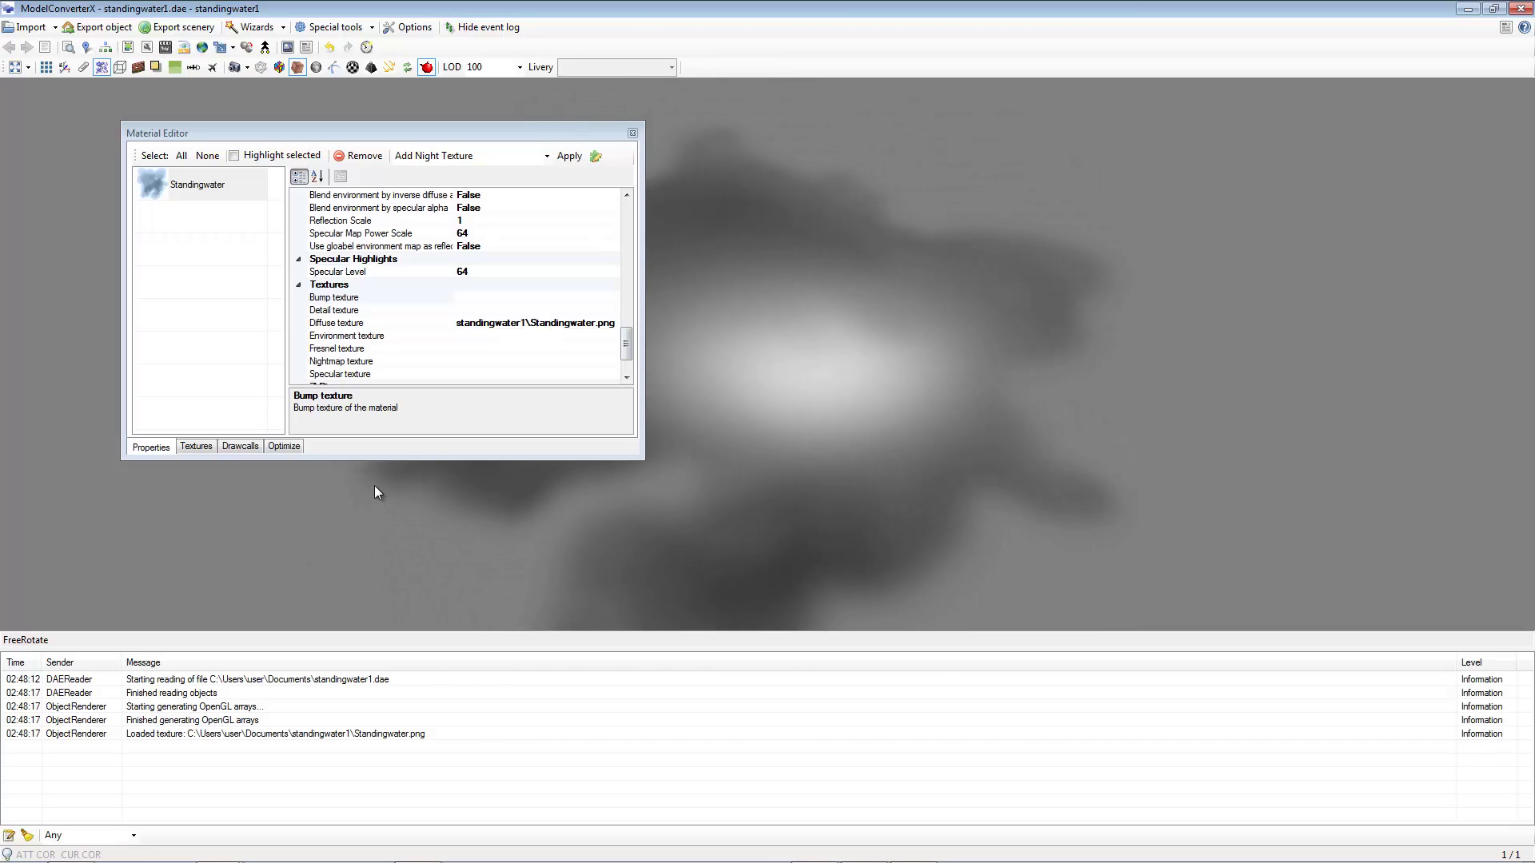
left_click_drag(627, 350, 627, 335)
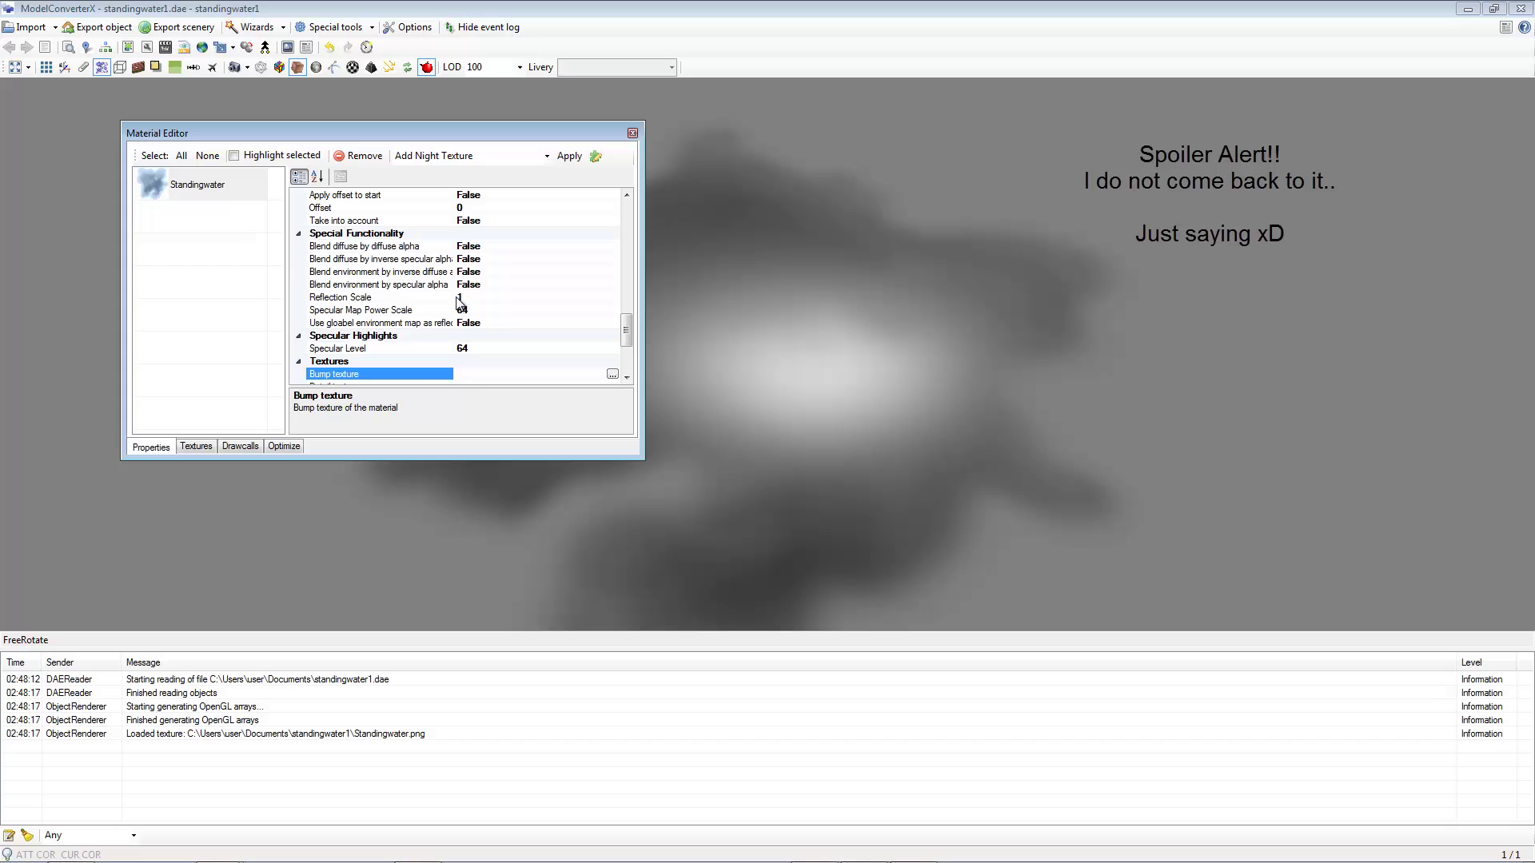
left_click(505, 322)
double_click(506, 323)
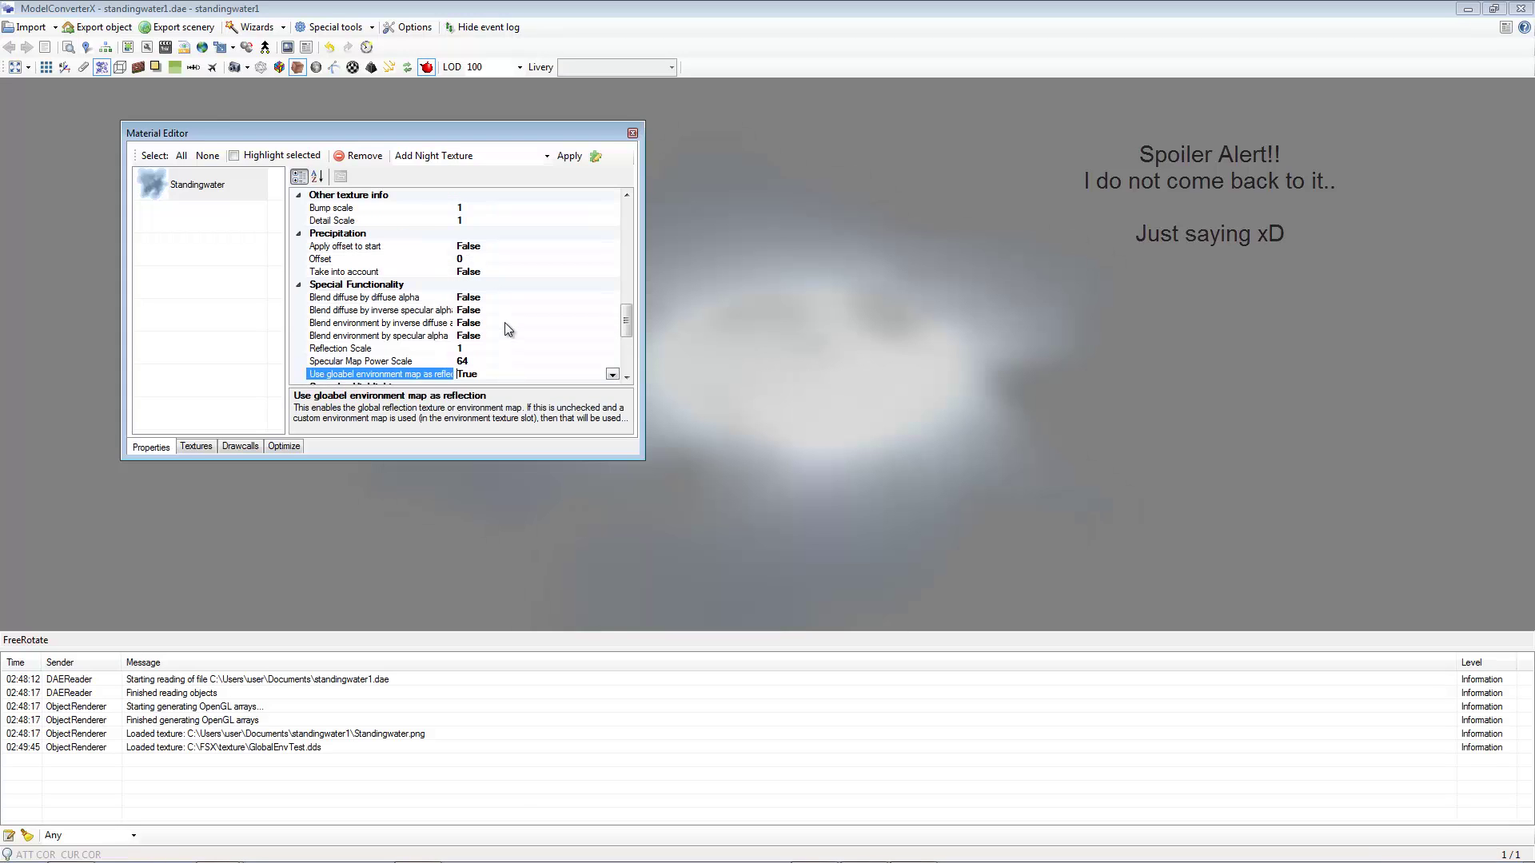
left_click_drag(782, 349, 845, 372)
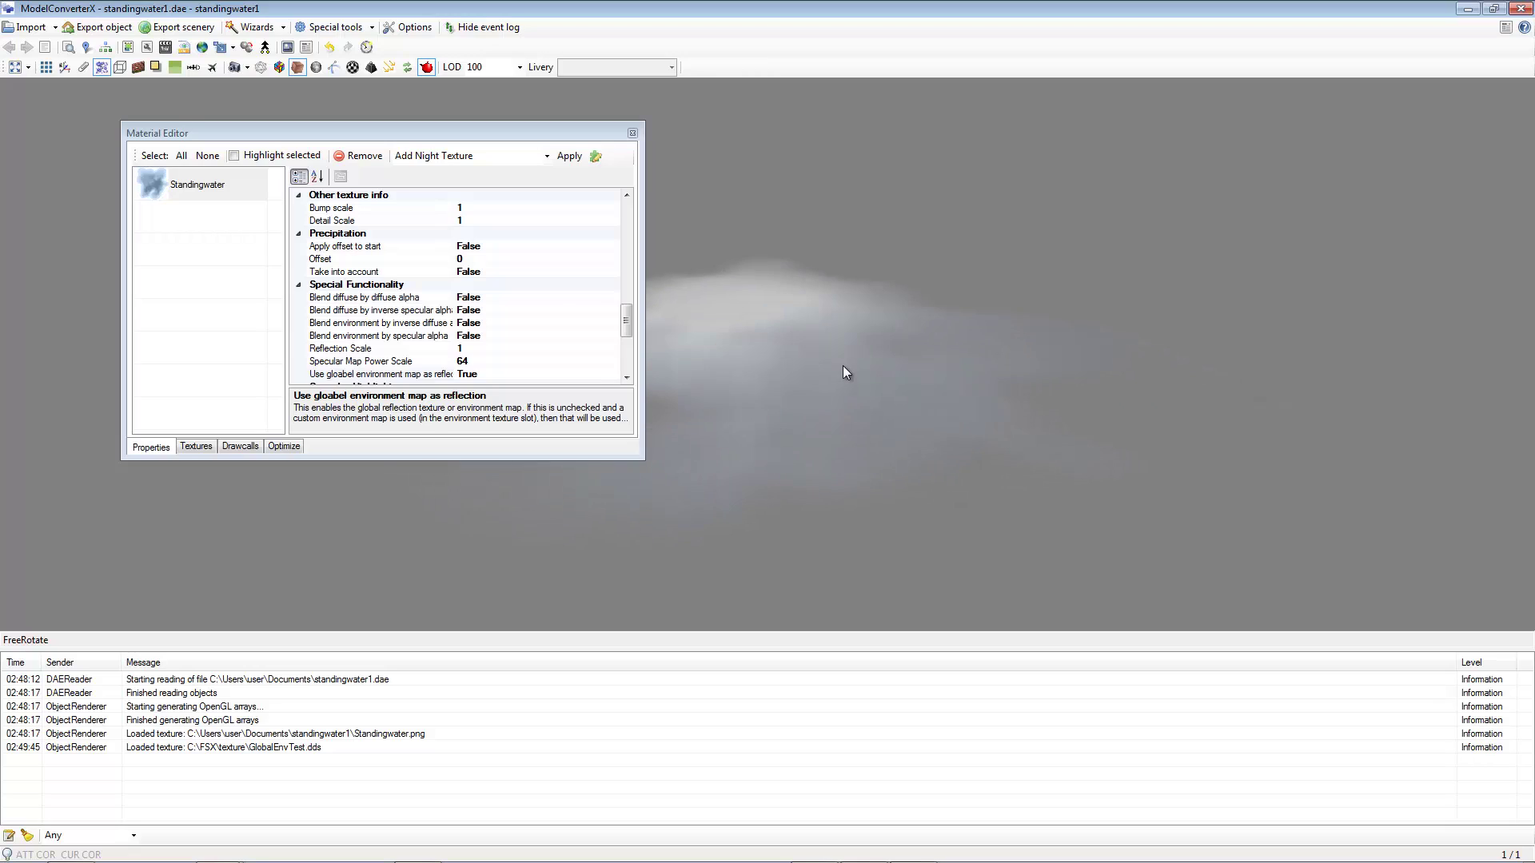
Step: Set the material's Reflection Scale to 0.4 and inspect the reflection from several angles
left_click(485, 348)
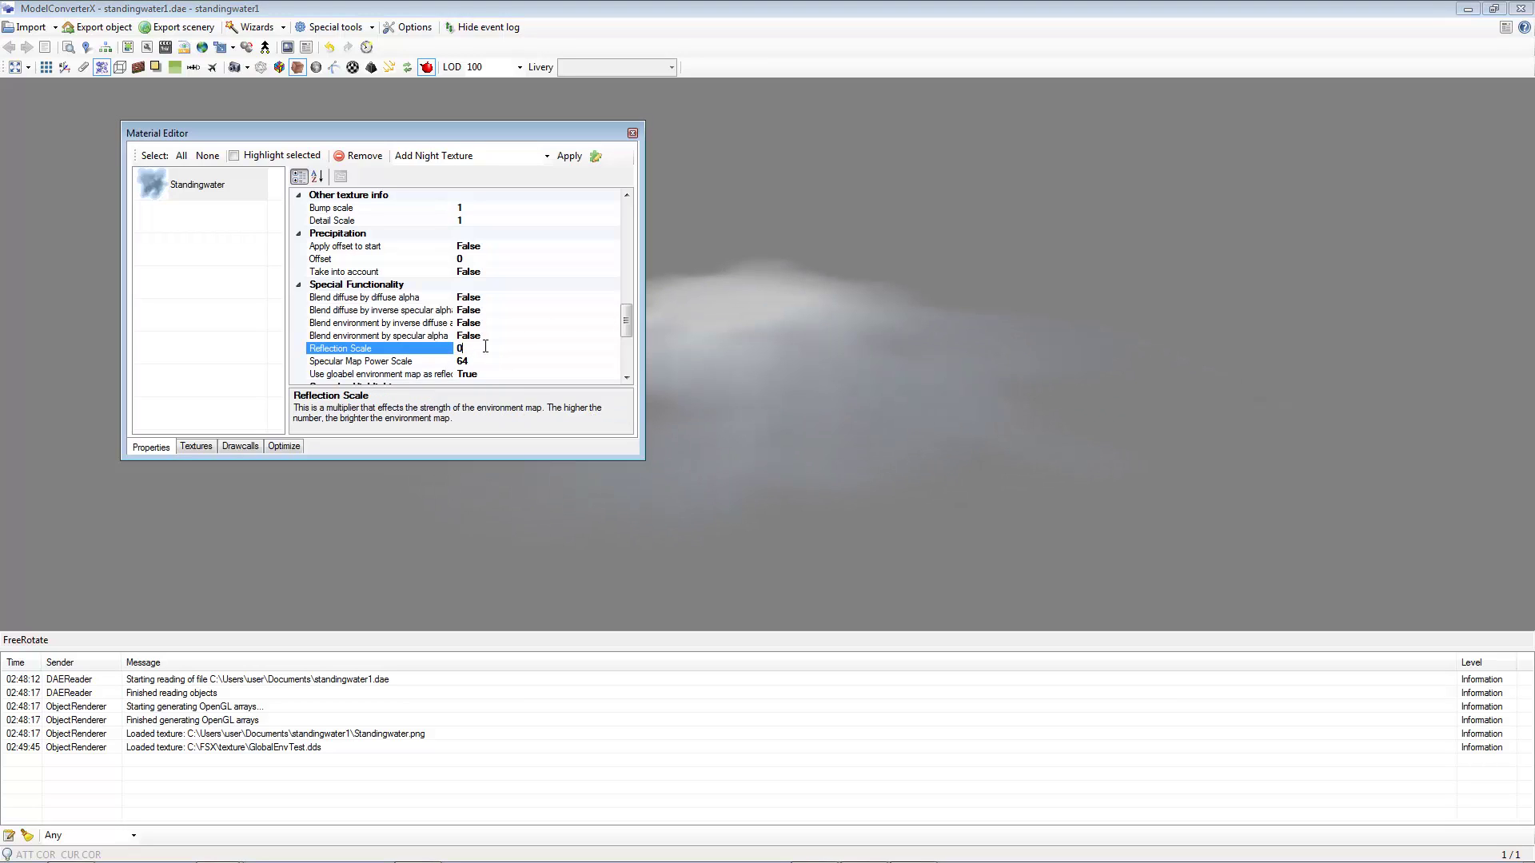
key("Return")
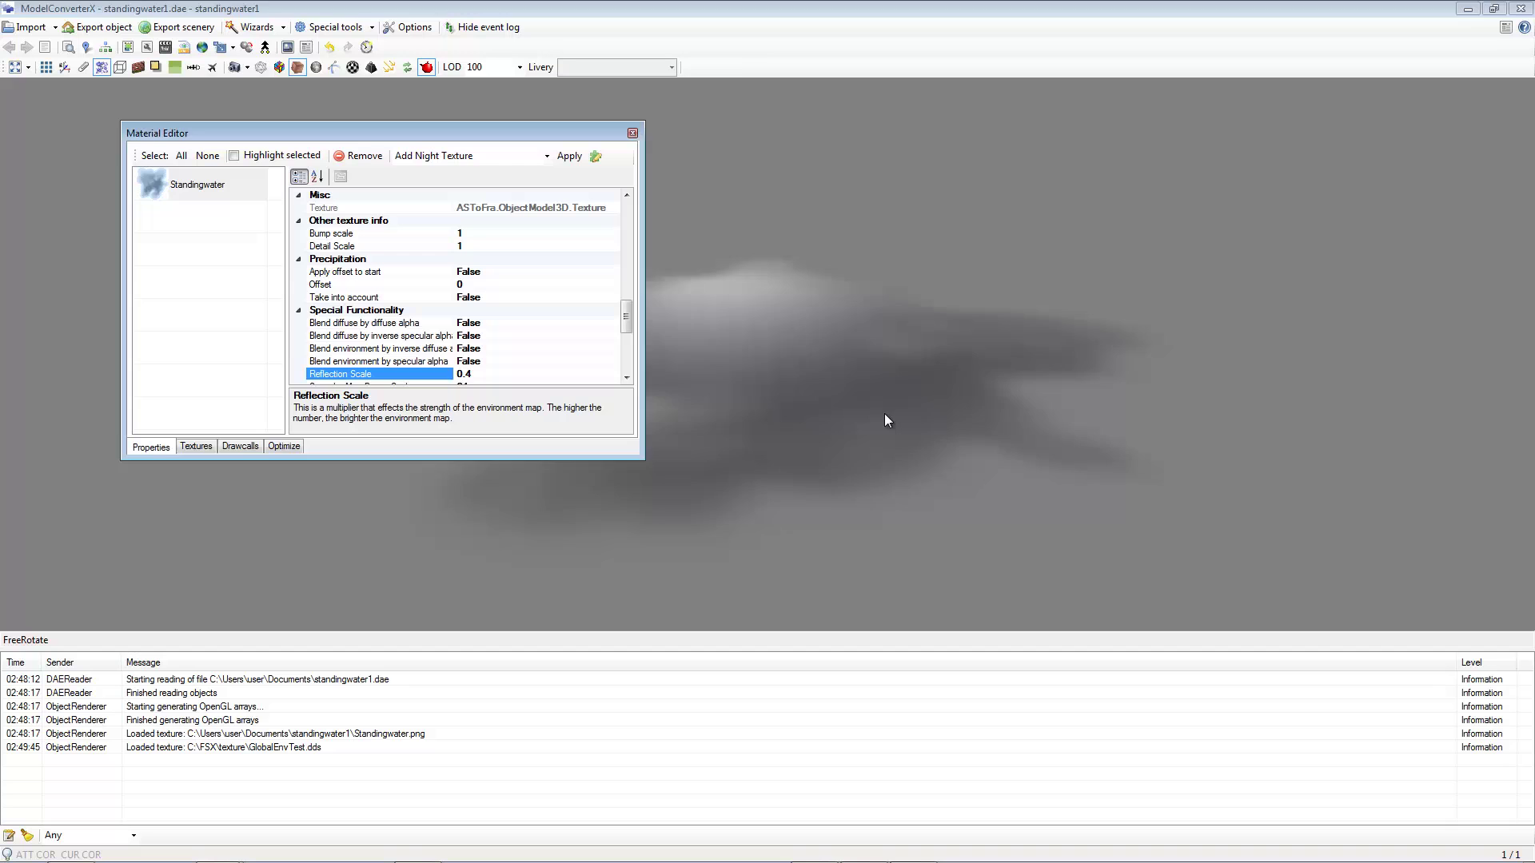
left_click_drag(884, 414, 853, 423)
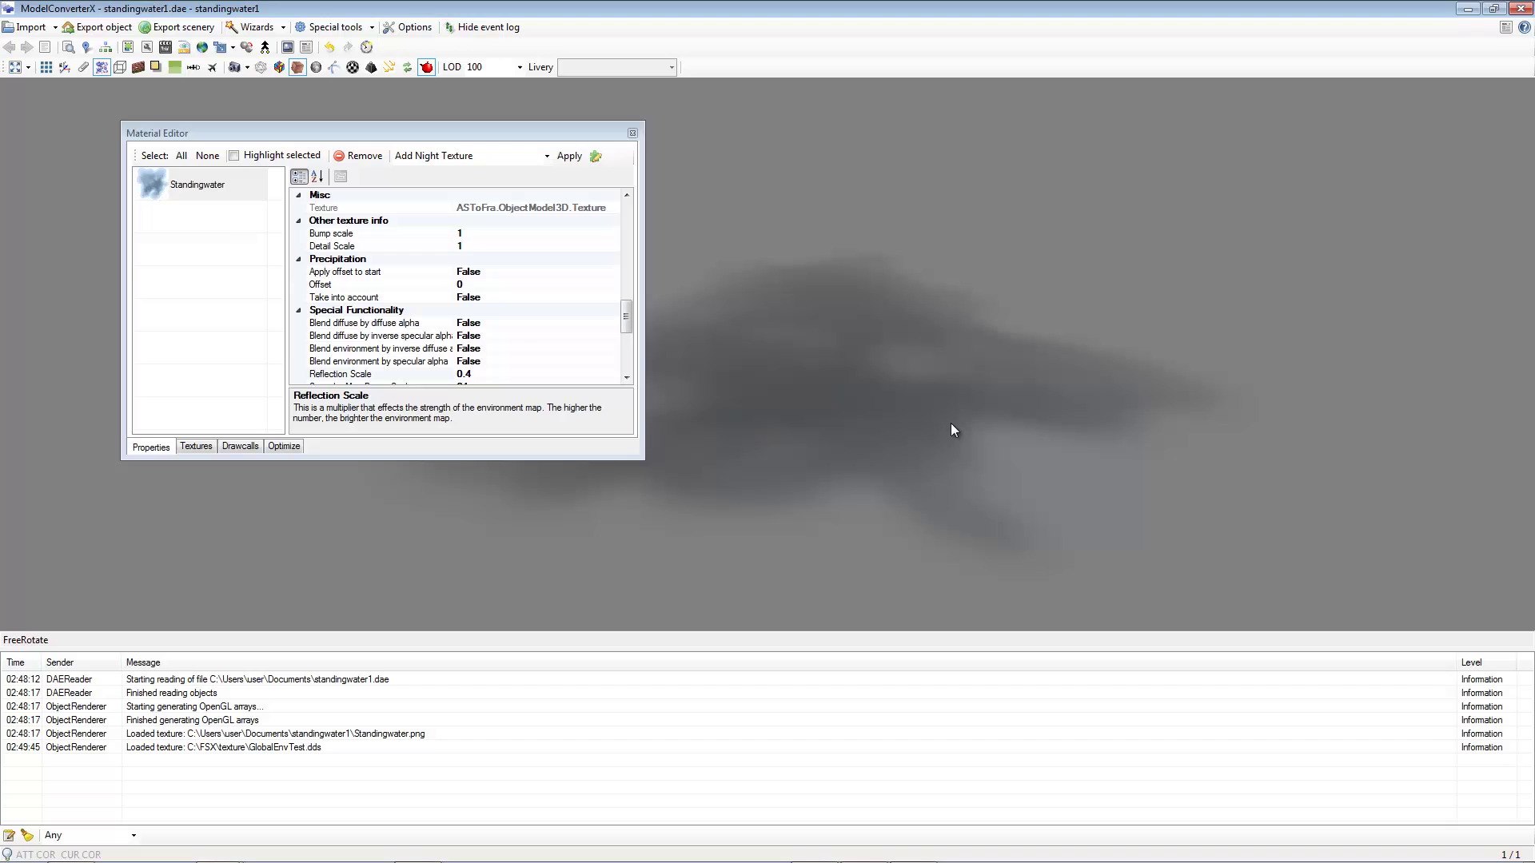
left_click_drag(952, 423, 902, 468)
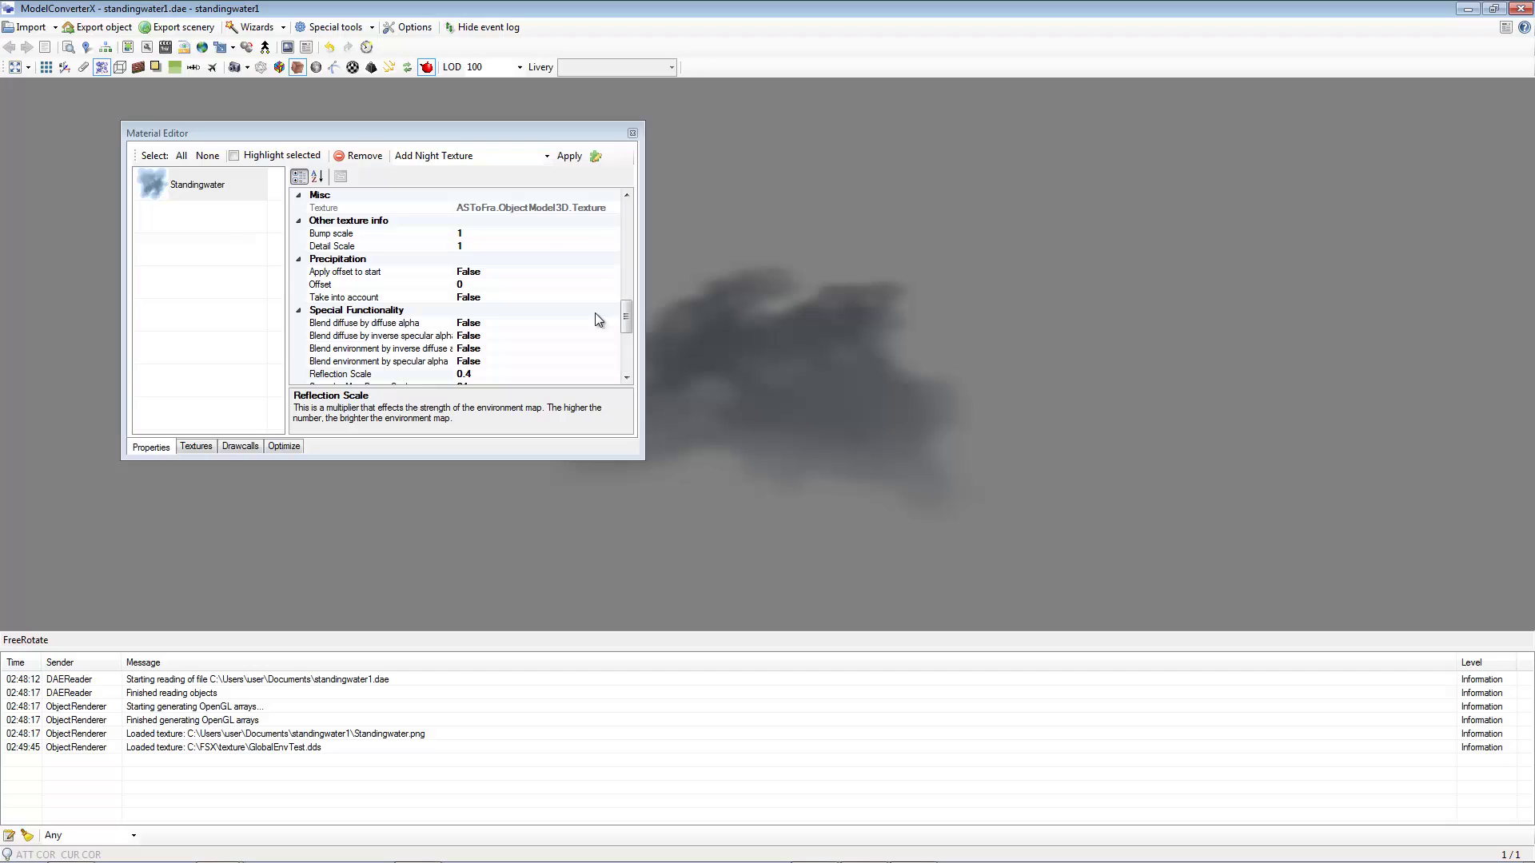
Step: Set the material textures' output folder to MY FS files\FSX\FS Essentials\SFAE3\Texture
left_click_drag(625, 317, 630, 212)
left_click(217, 448)
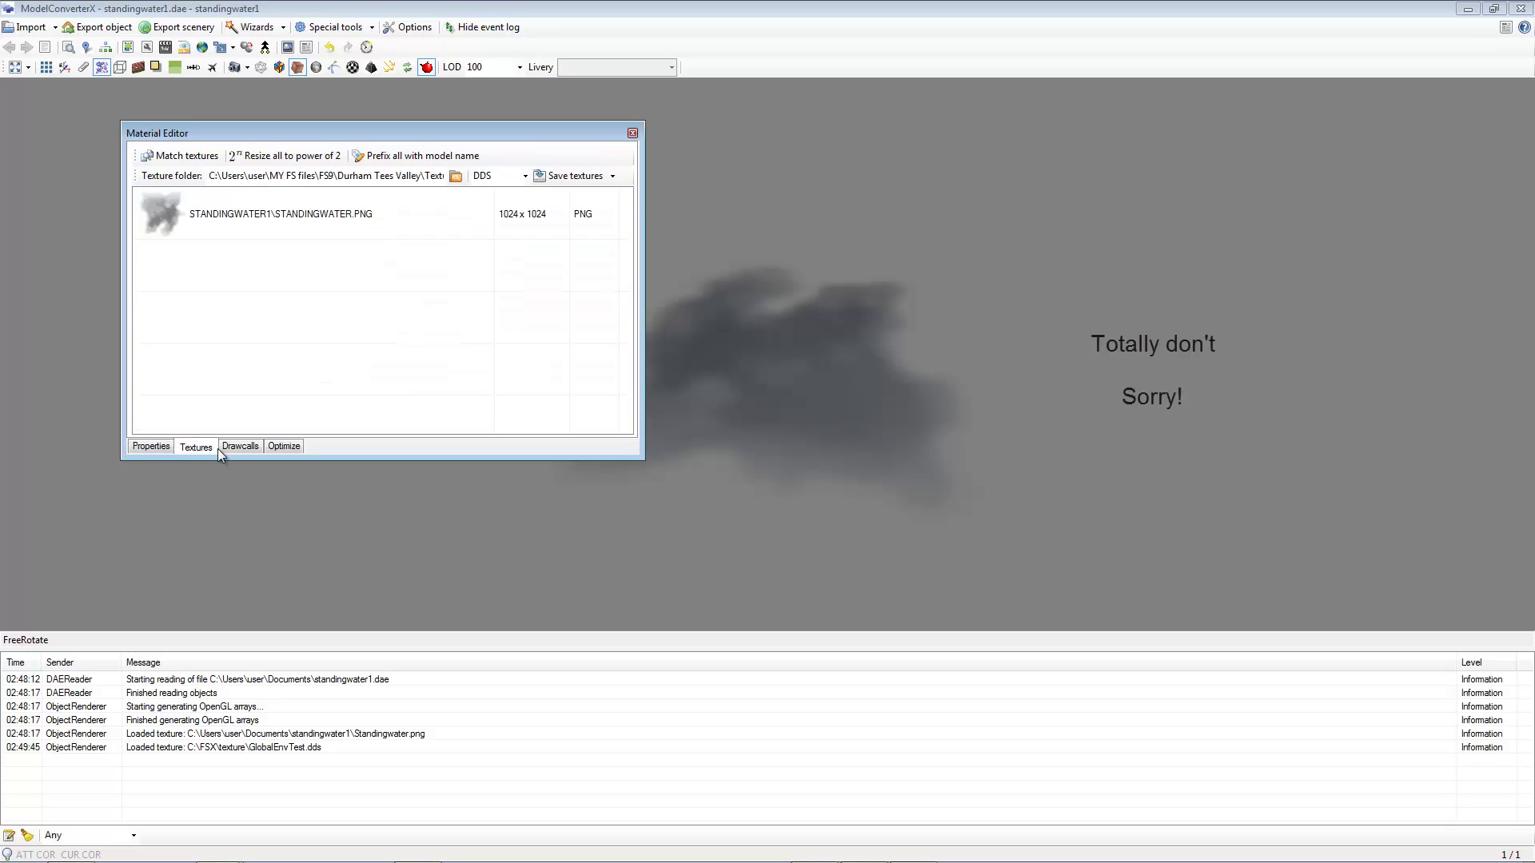
left_click(455, 175)
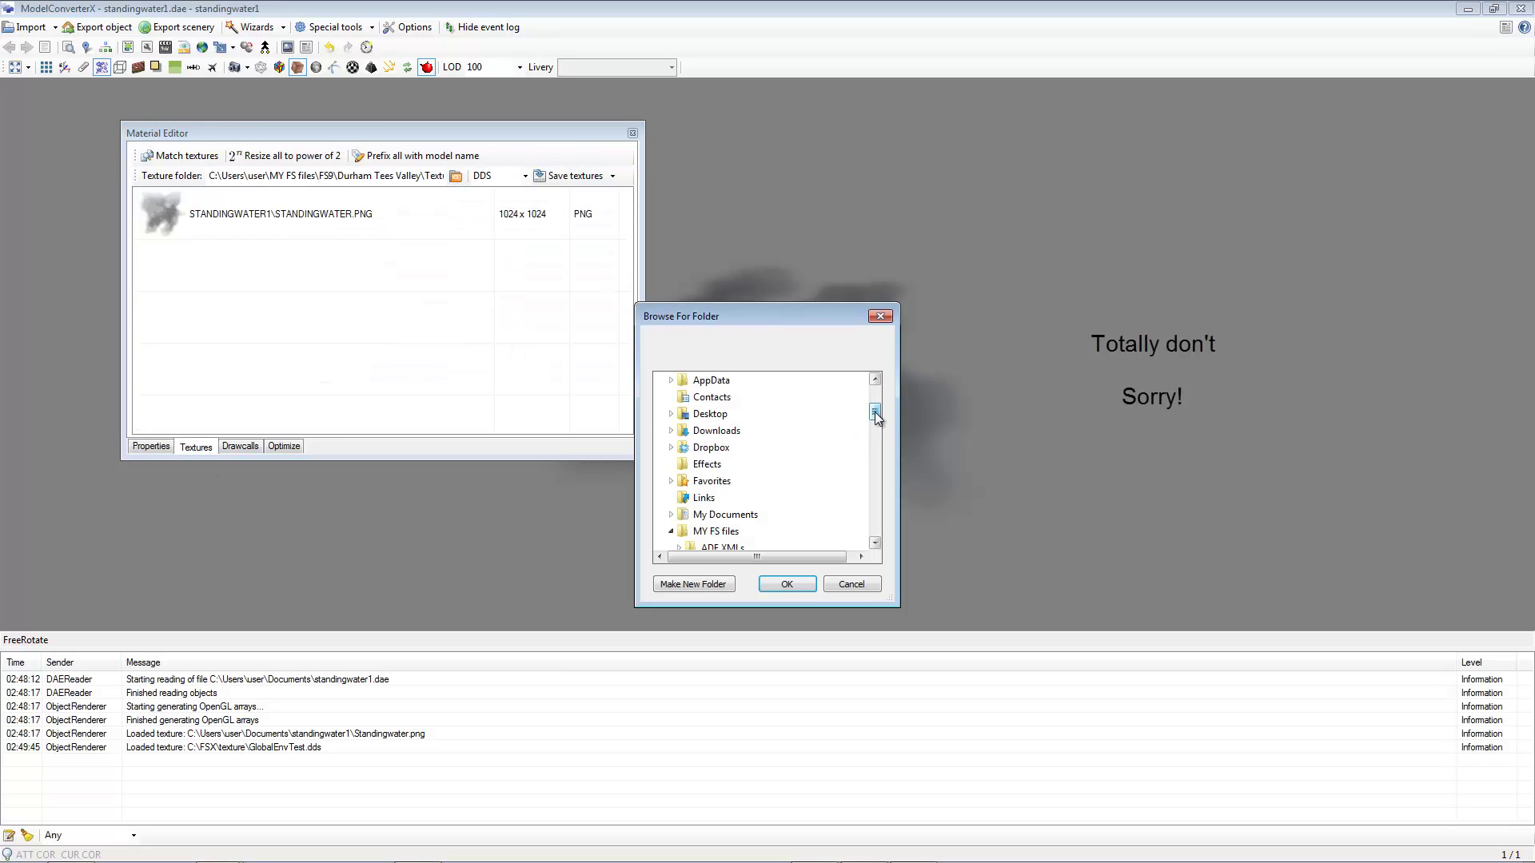
left_click_drag(876, 416, 876, 433)
left_click(679, 463)
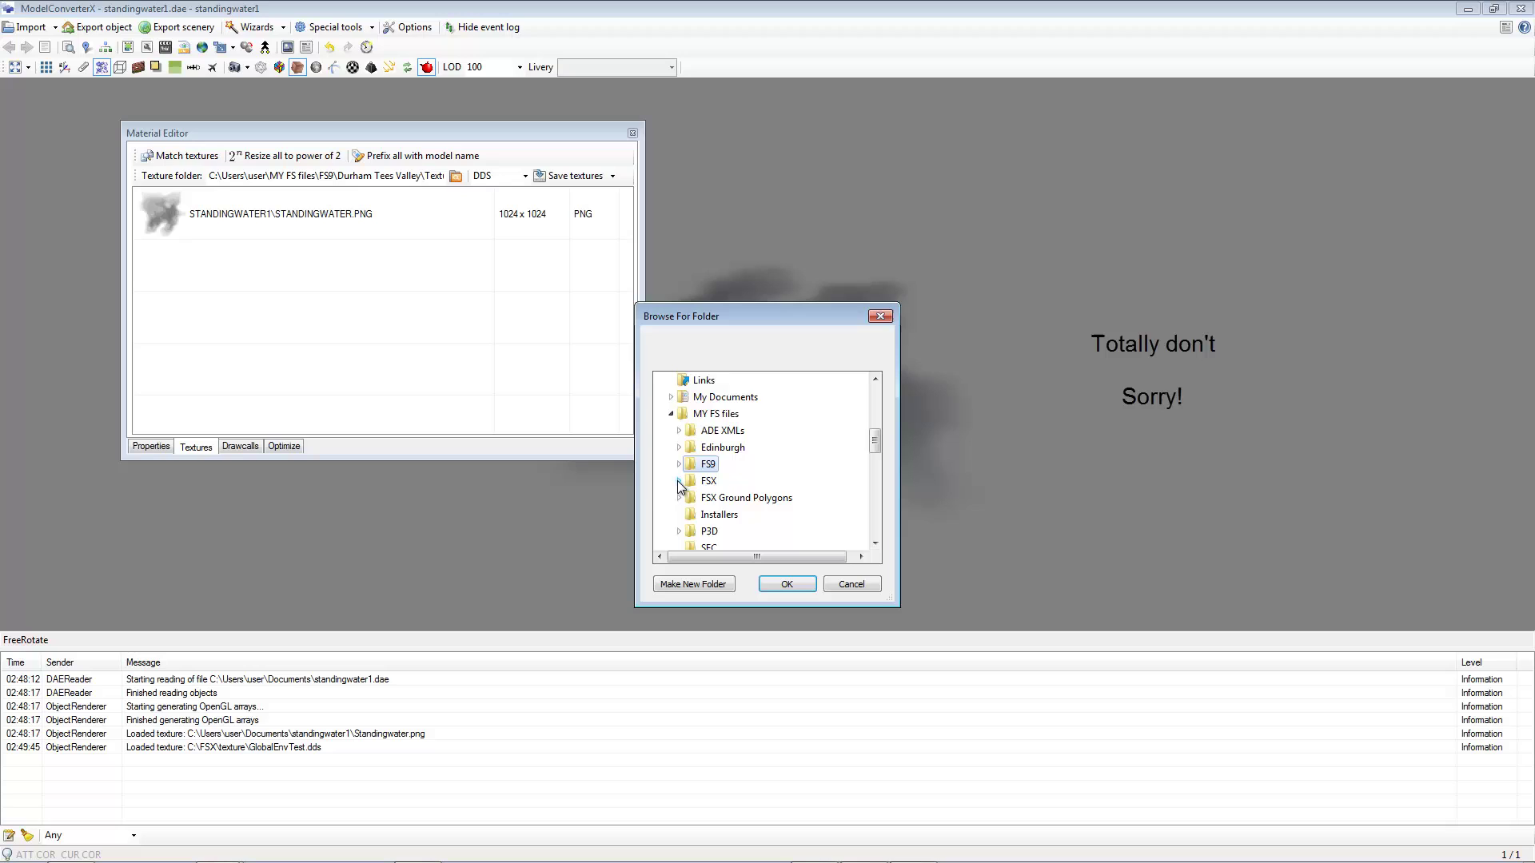
left_click(679, 481)
left_click_drag(876, 430, 876, 434)
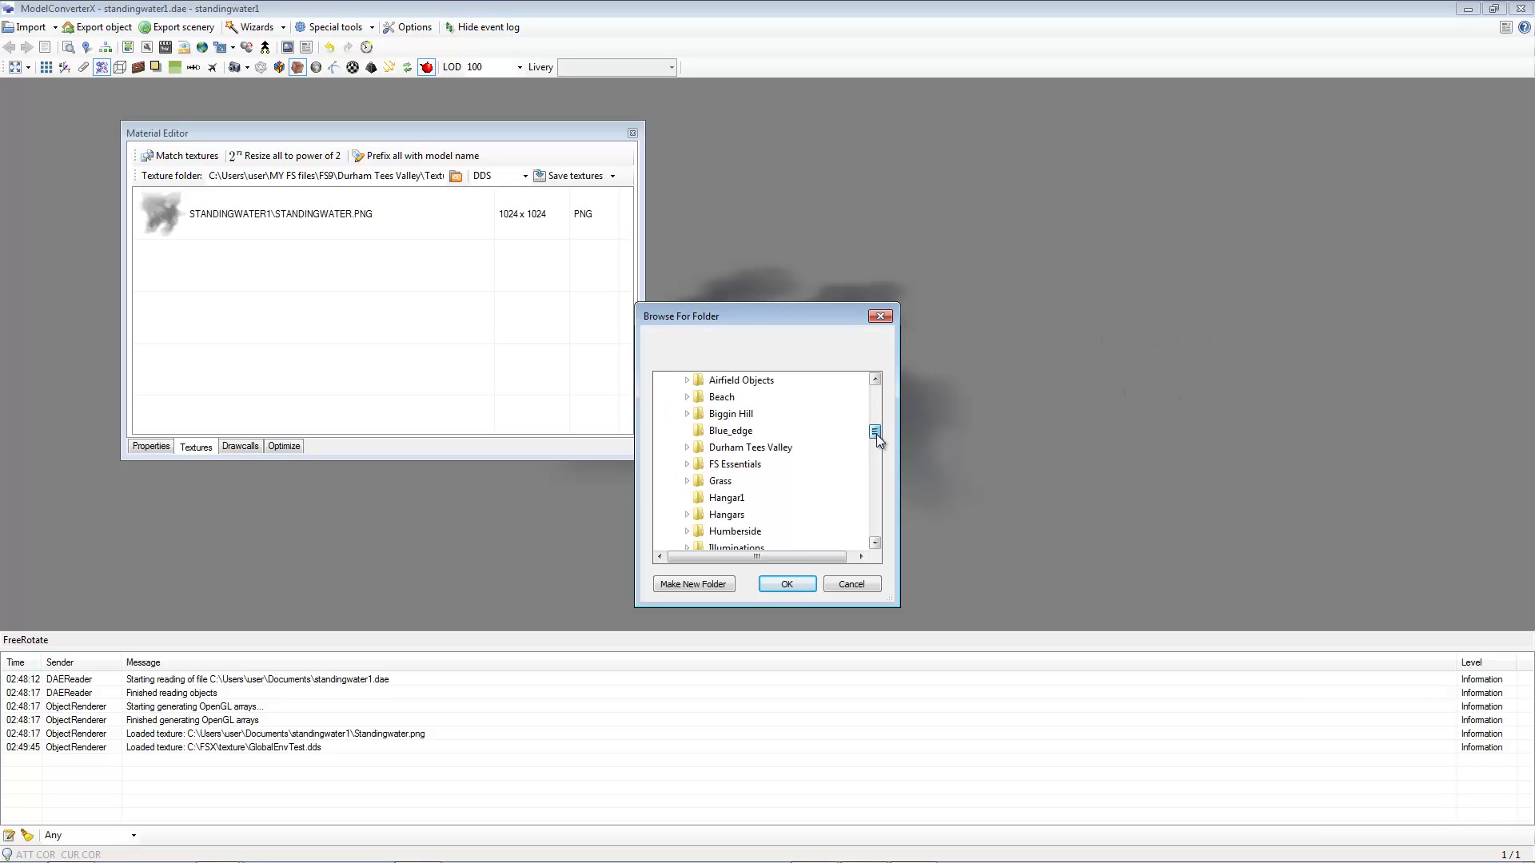
left_click(688, 465)
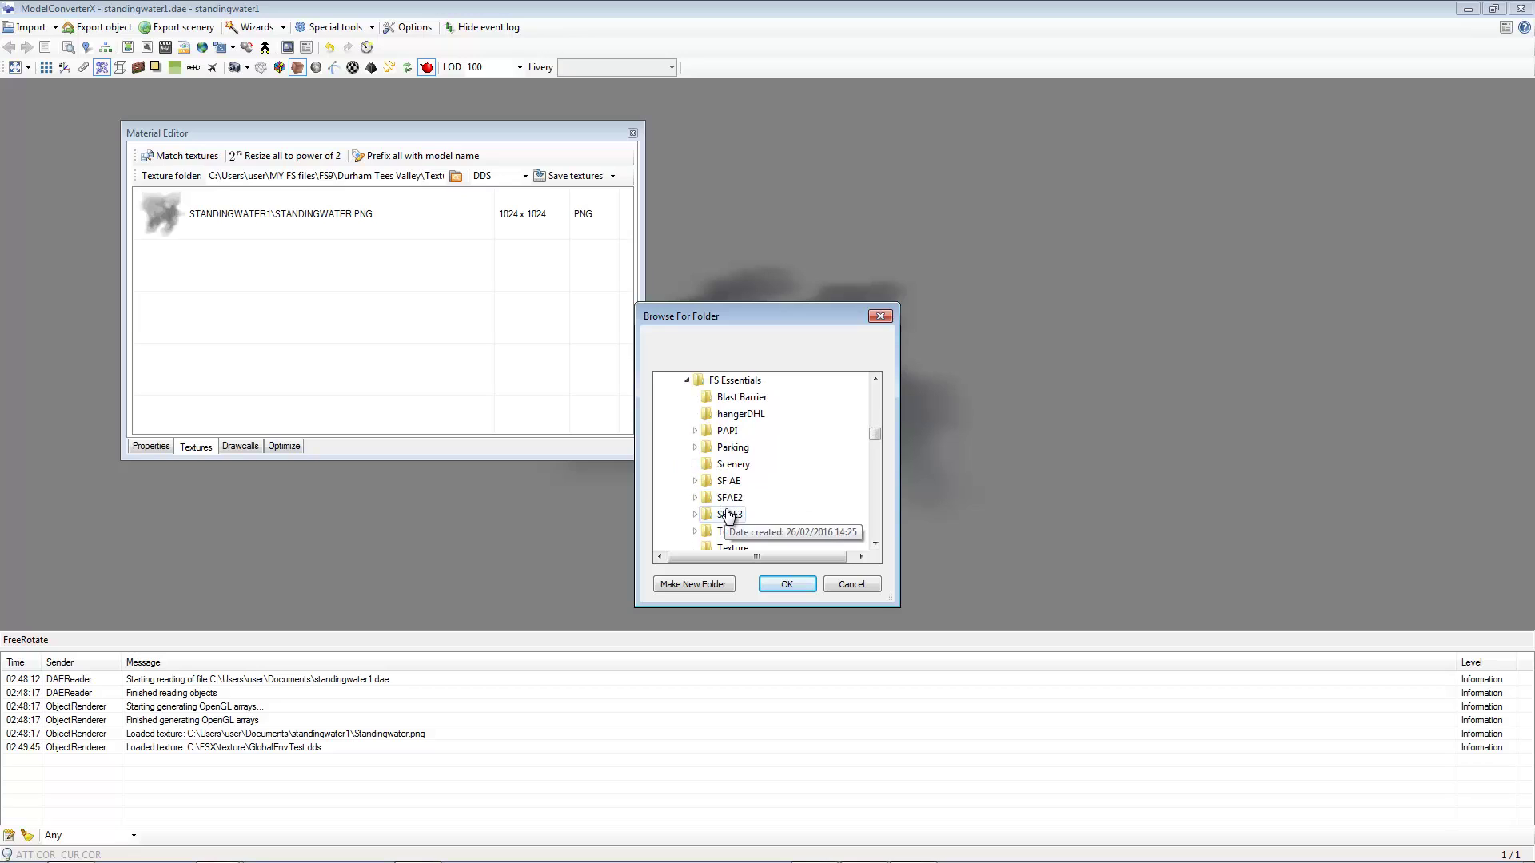
left_click(694, 516)
left_click(734, 544)
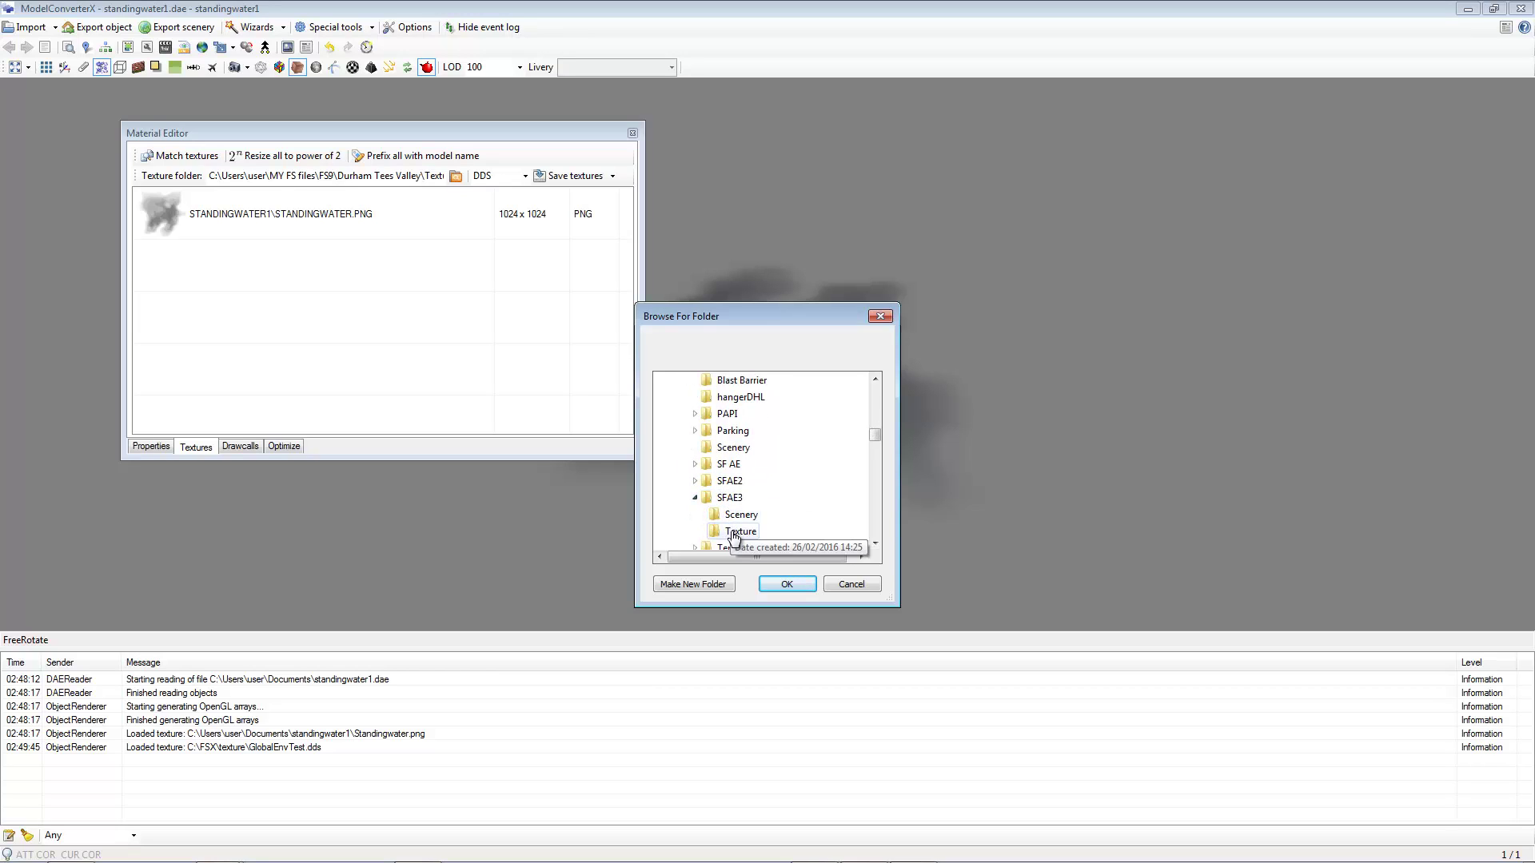
left_click(797, 586)
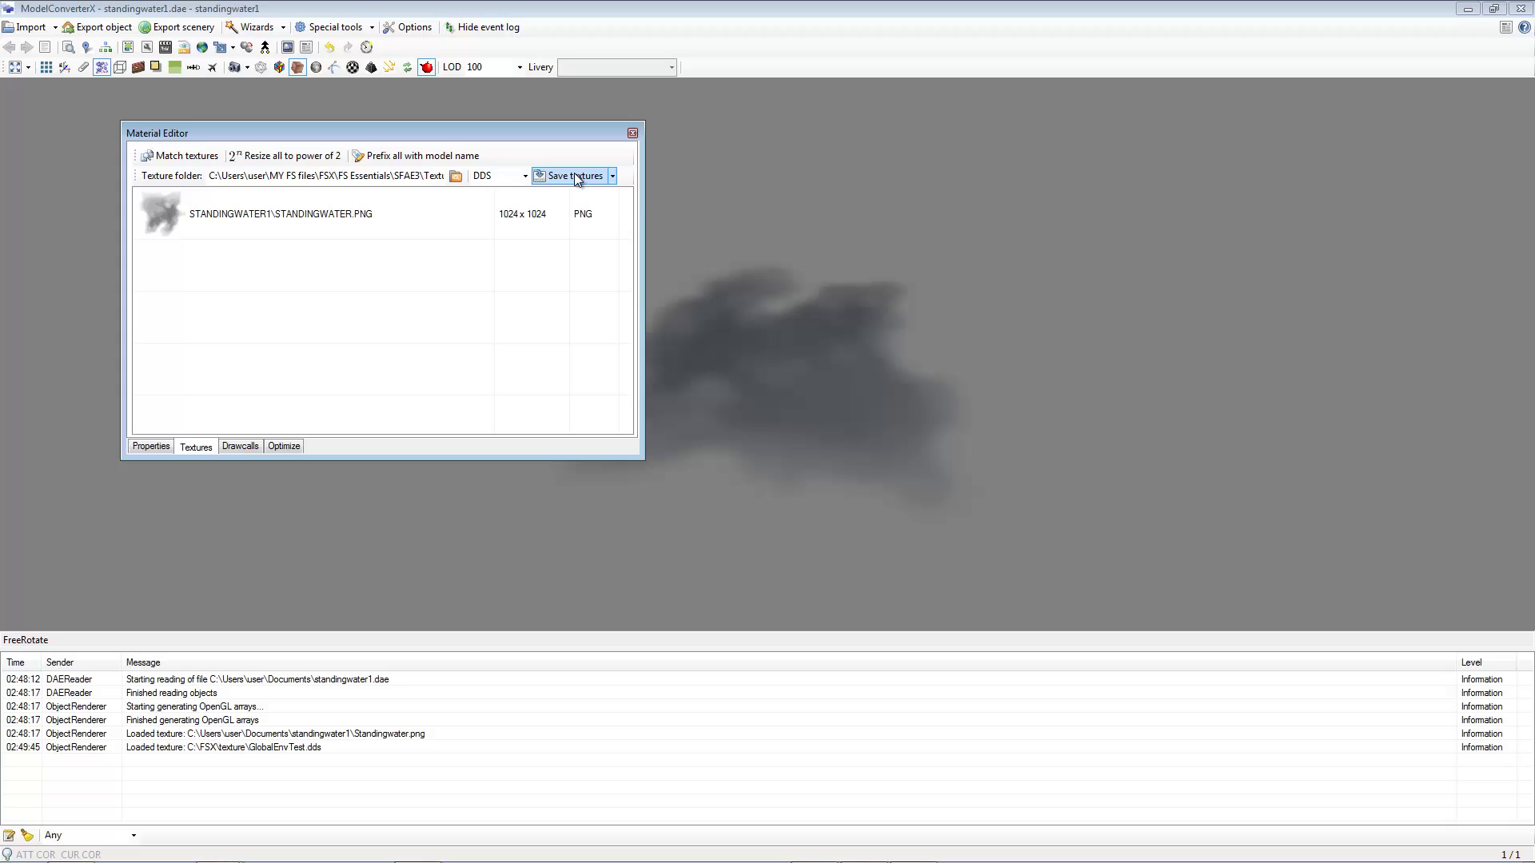
Step: Save the puddle texture in DXTBMP format to the chosen texture folder and close the Material Editor
left_click(525, 176)
left_click(510, 239)
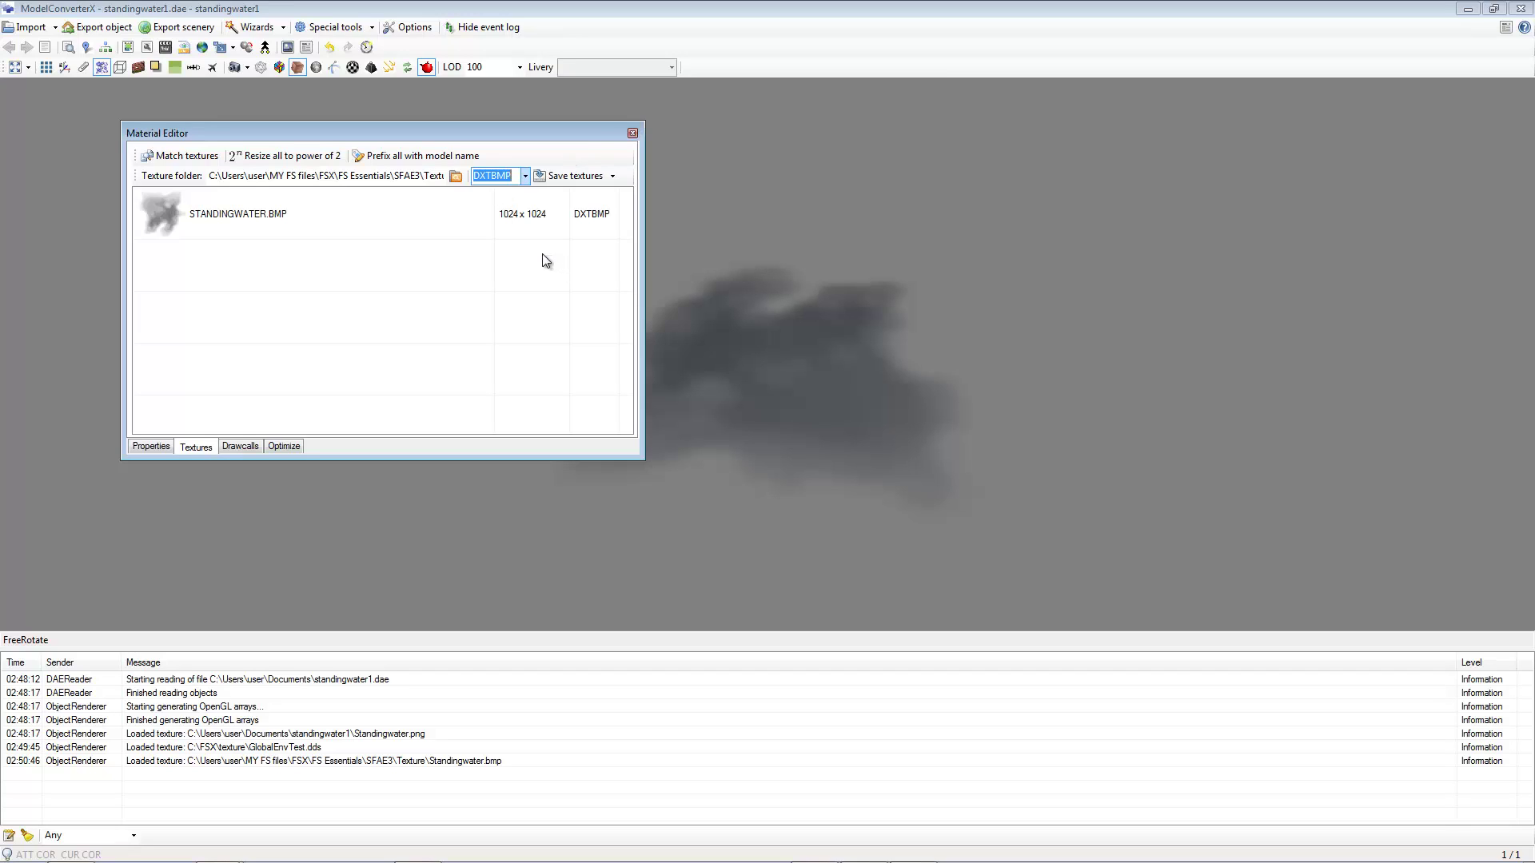
left_click(632, 133)
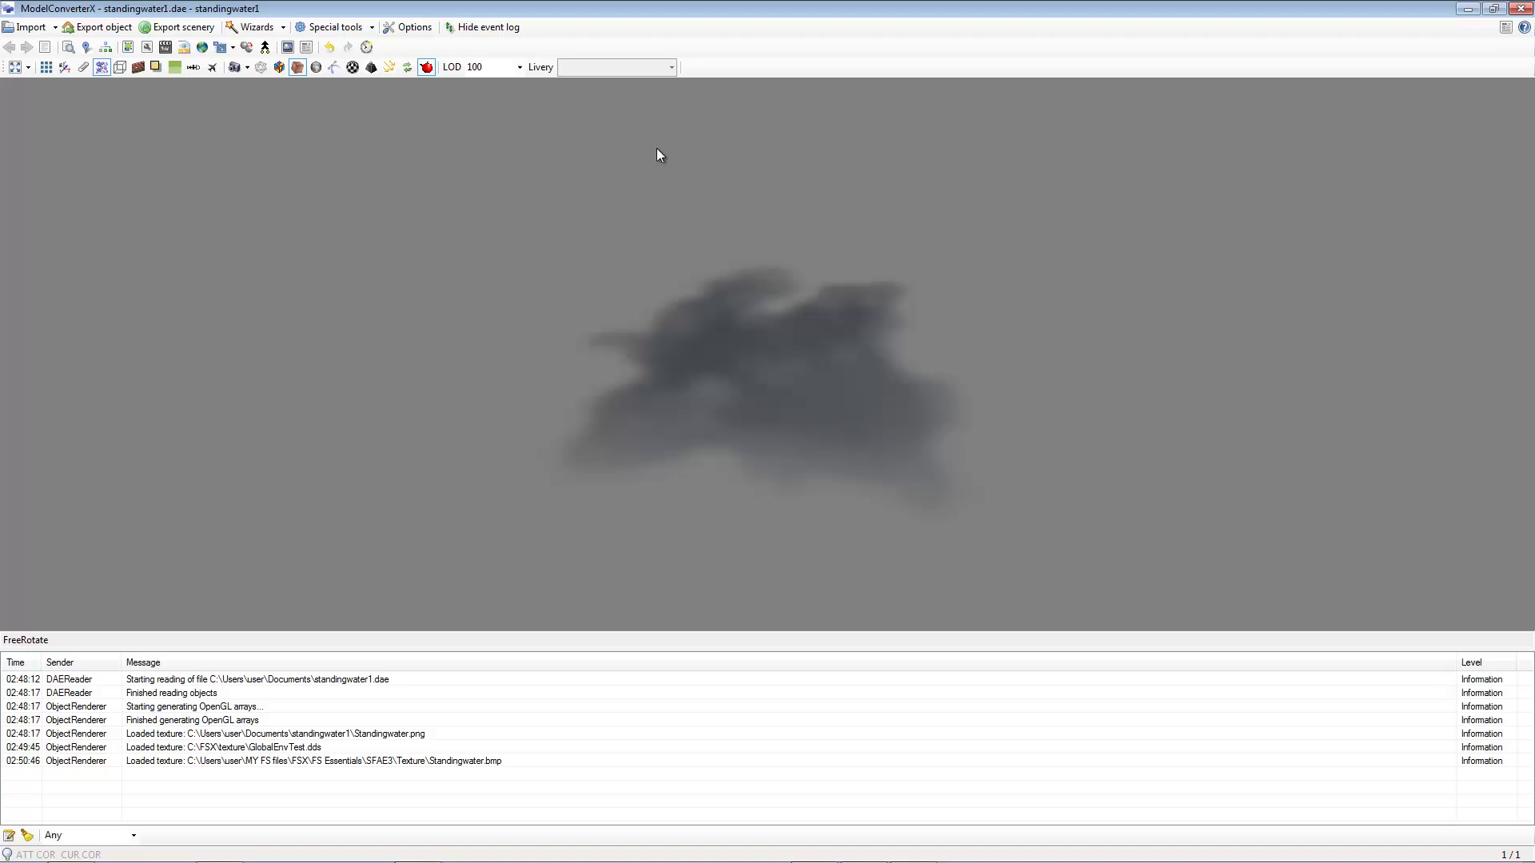
Step: Export the puddle as an FSX MDL object named standingwater1.MDL into the FSX\FS Essentials\SFAE3\Scenery folder
left_click(97, 31)
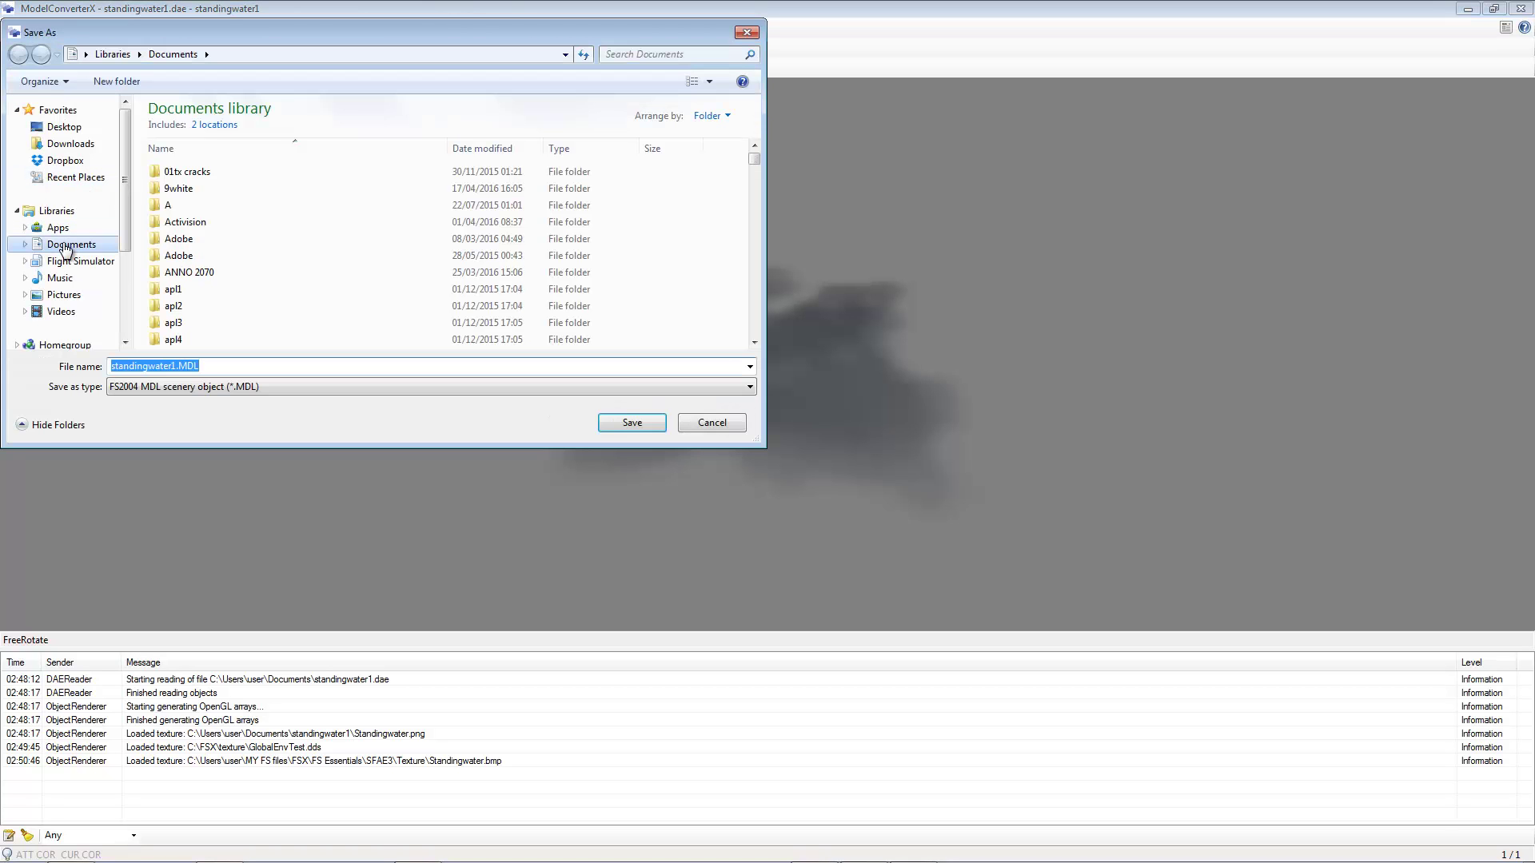
left_click(71, 261)
double_click(172, 241)
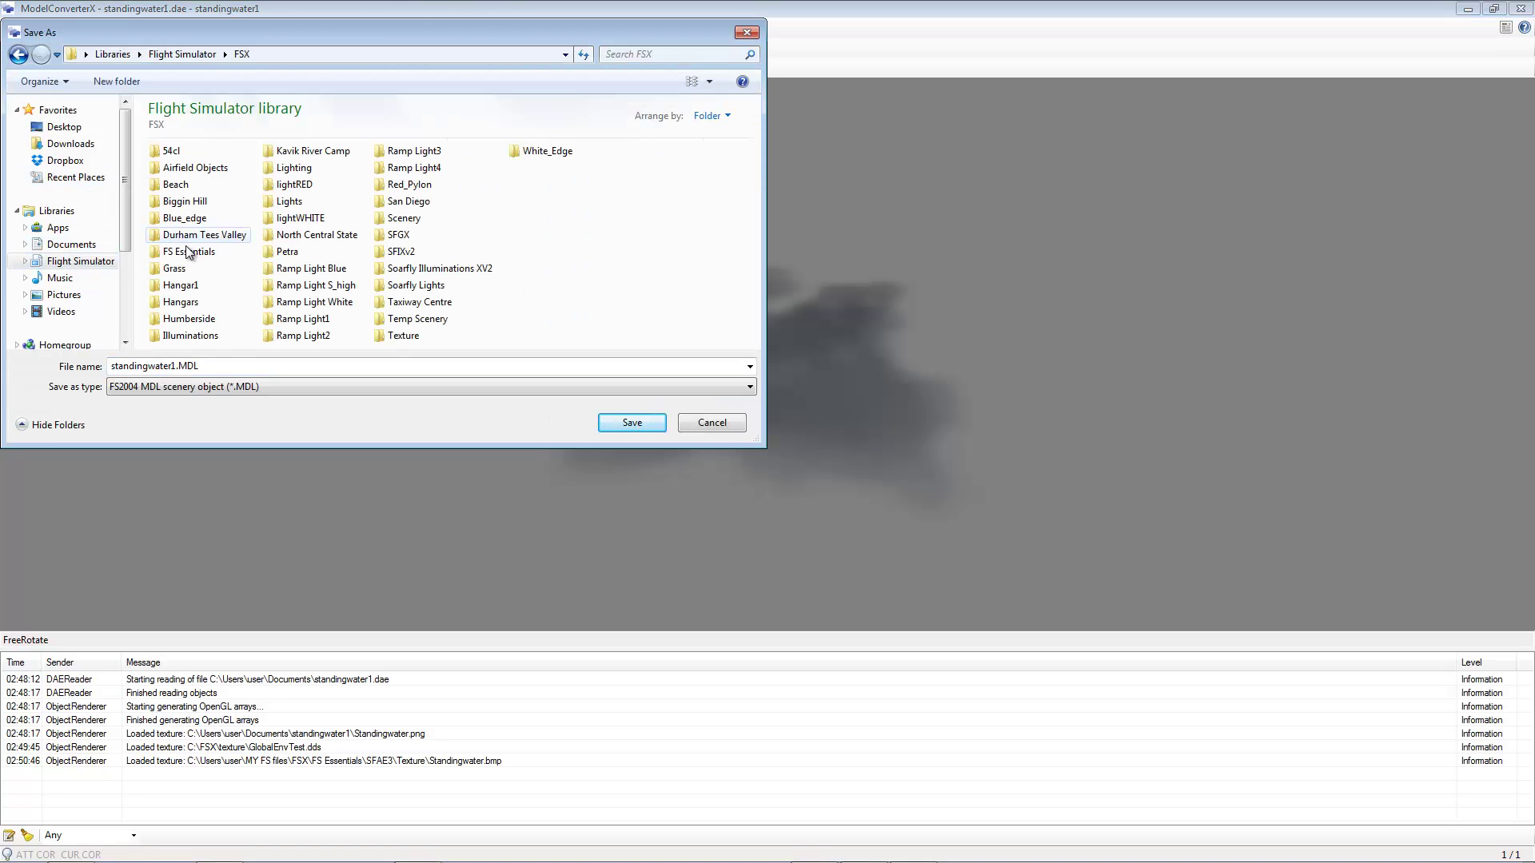
left_click(197, 255)
double_click(198, 254)
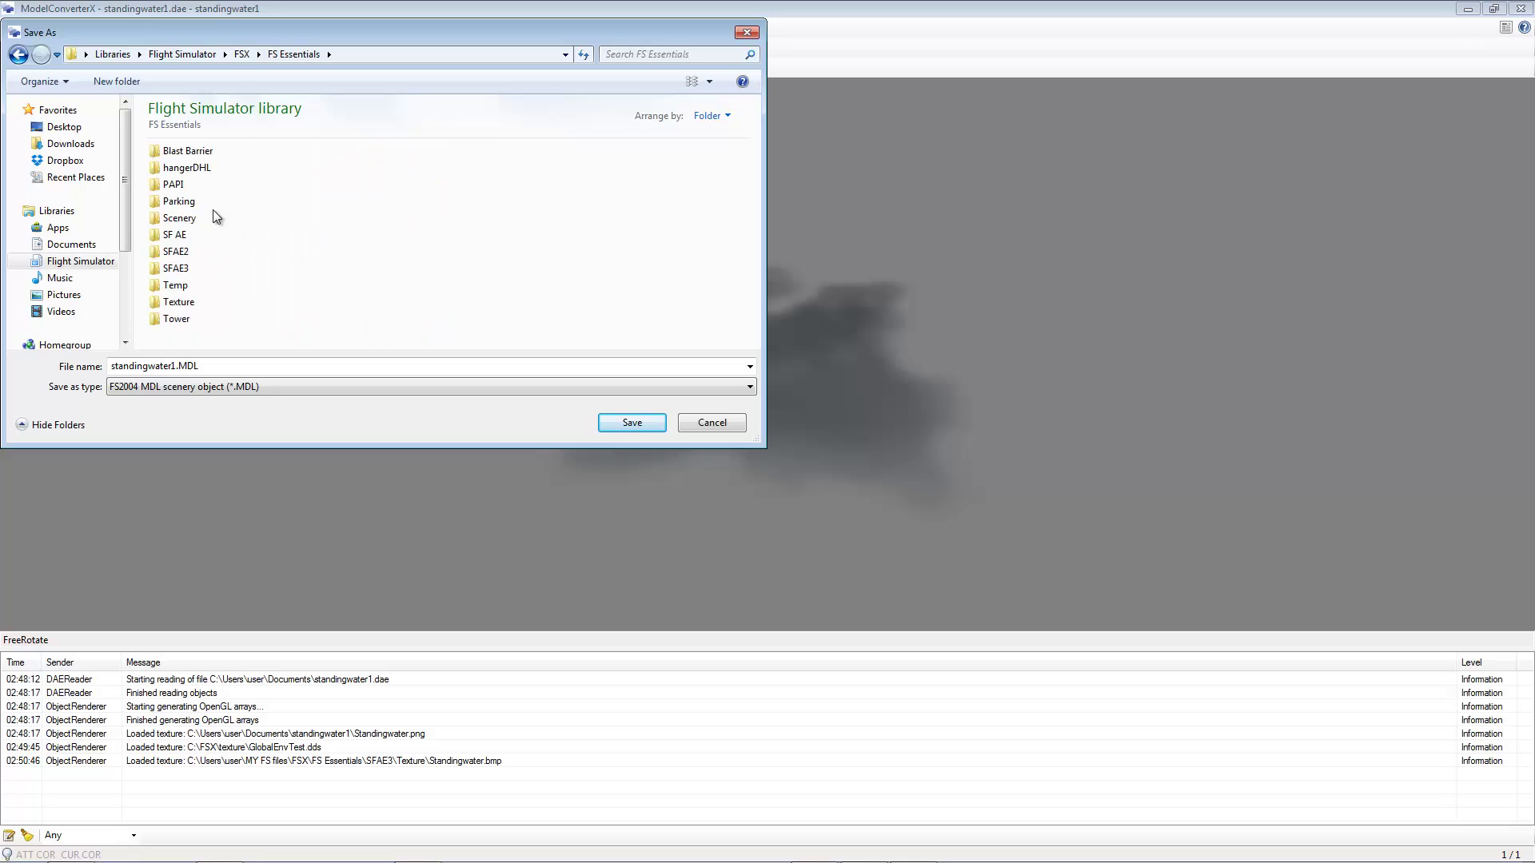
double_click(176, 269)
double_click(179, 151)
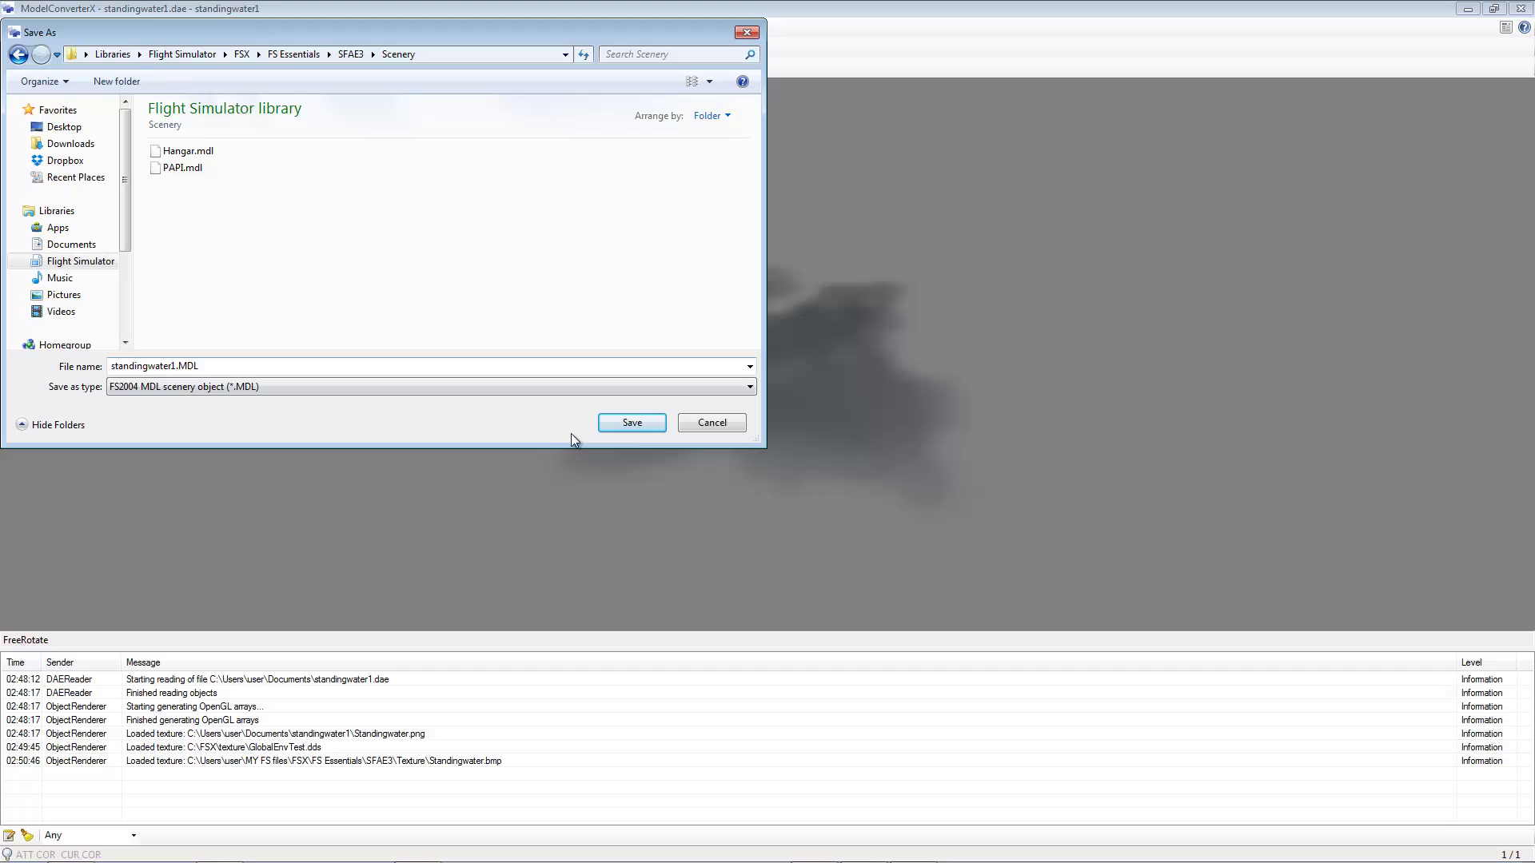
left_click(502, 388)
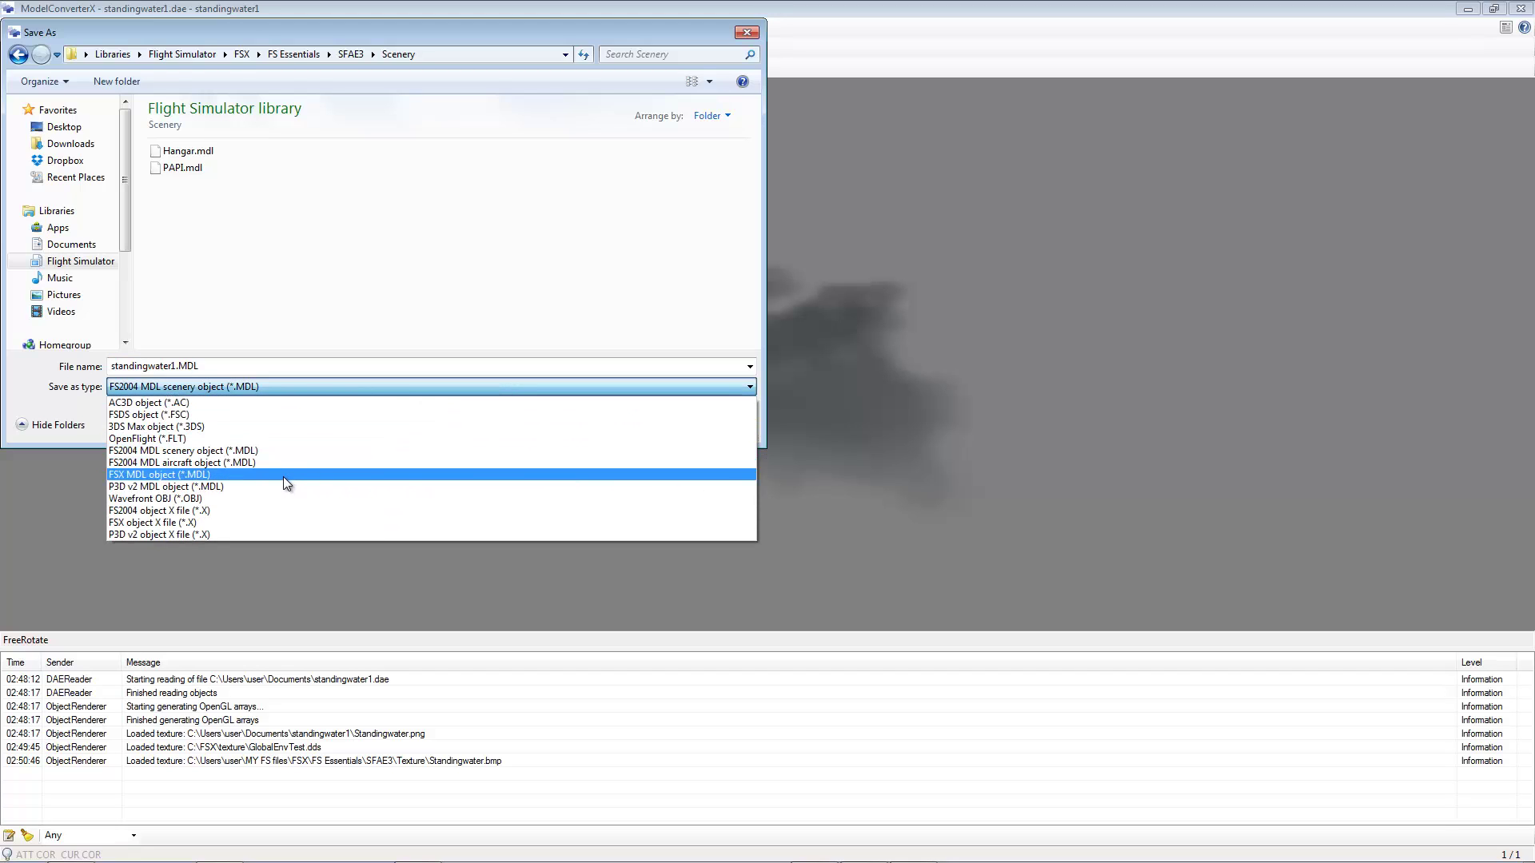
left_click(283, 476)
left_click(632, 423)
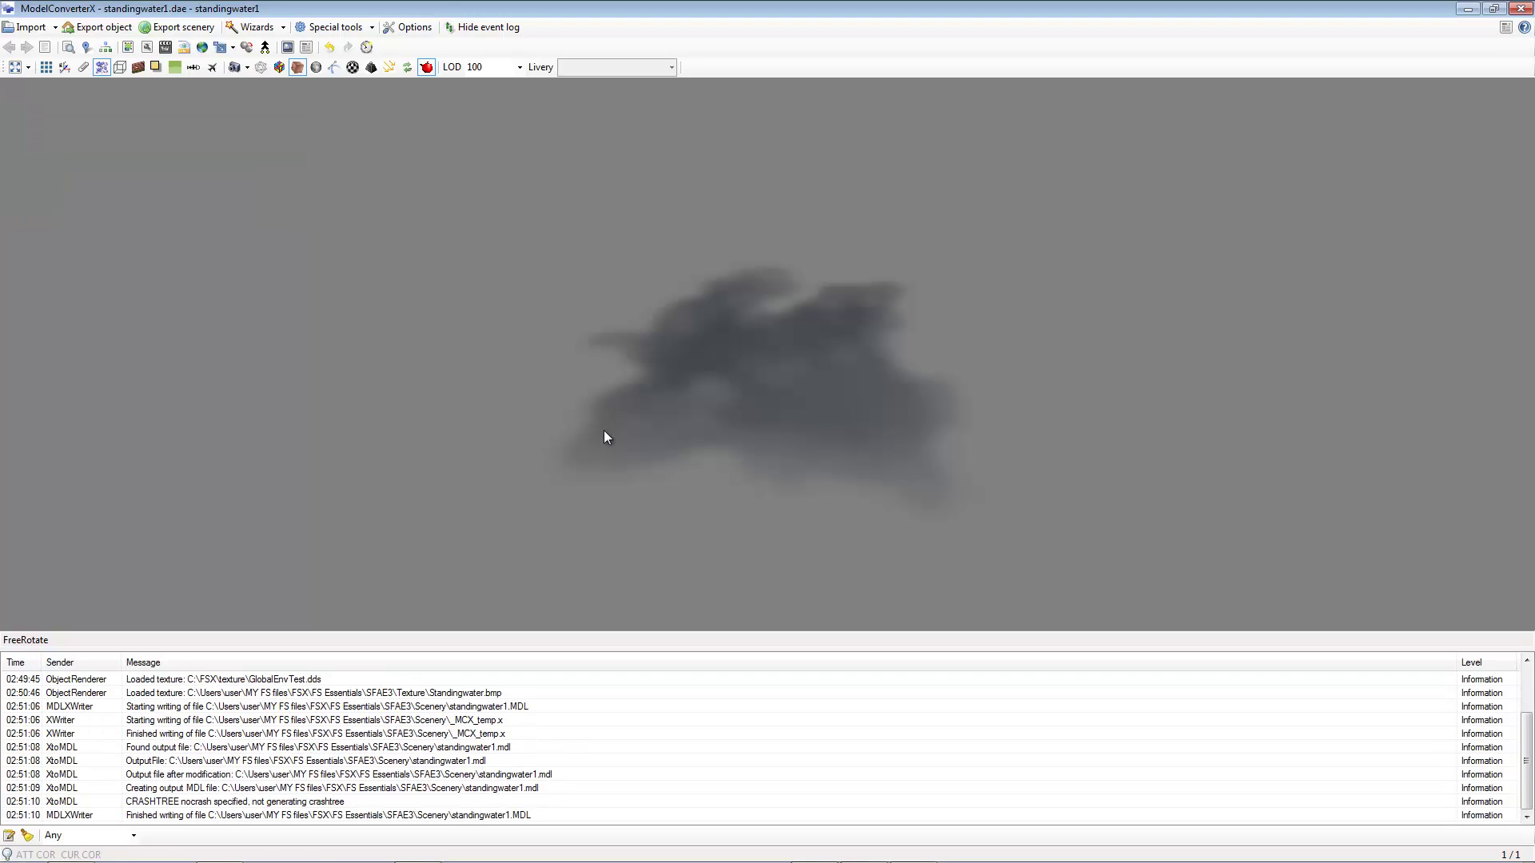
left_click_drag(607, 436, 678, 399)
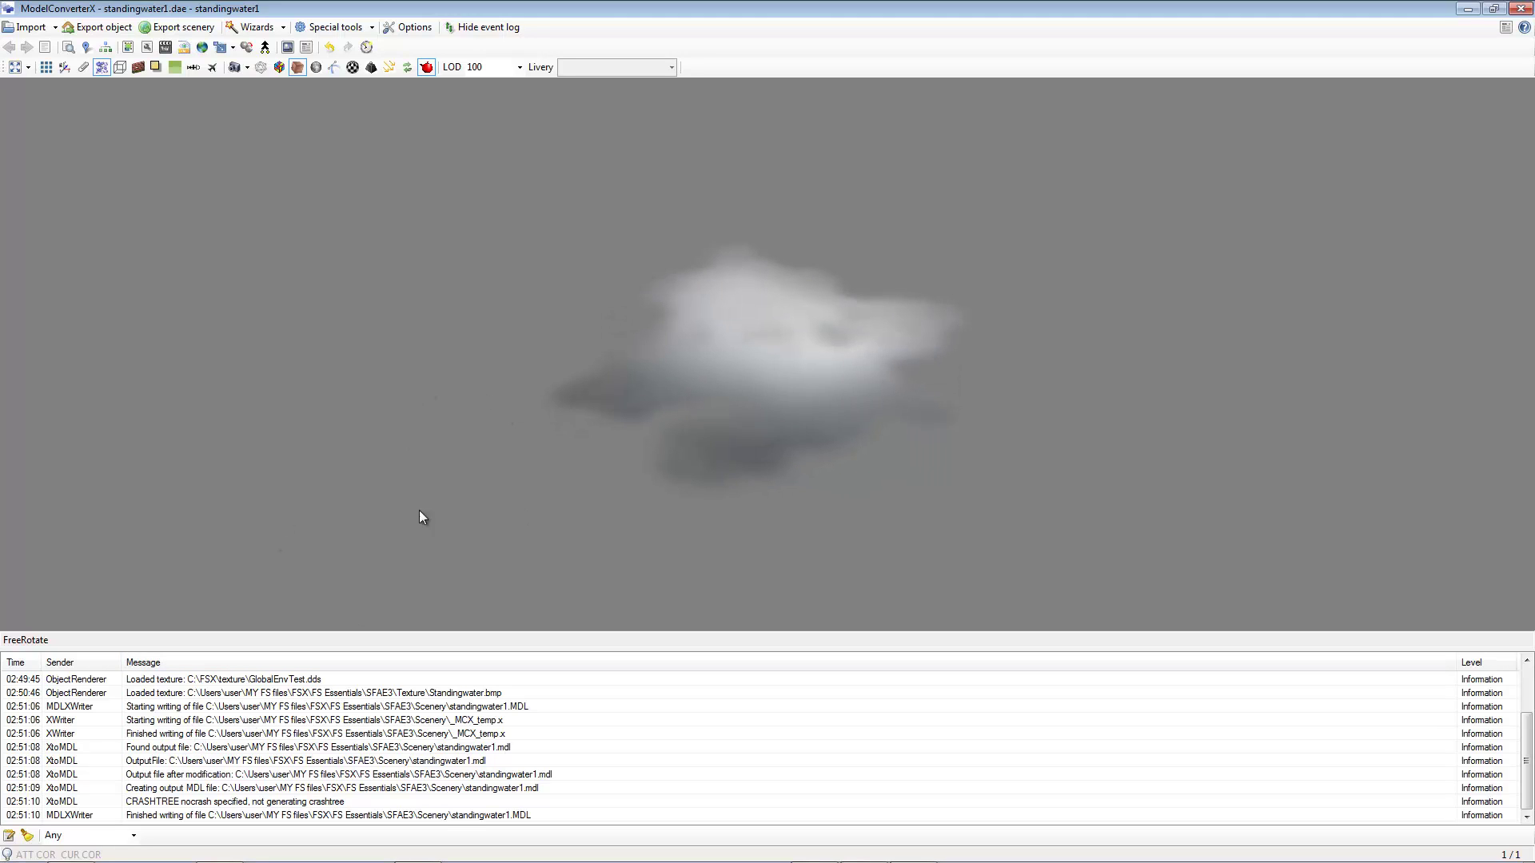
Step: Switch to Windows Explorer and open the Flight Simulator library folder FSX\FS Essentials\SFAE3\Scenery
left_click(84, 847)
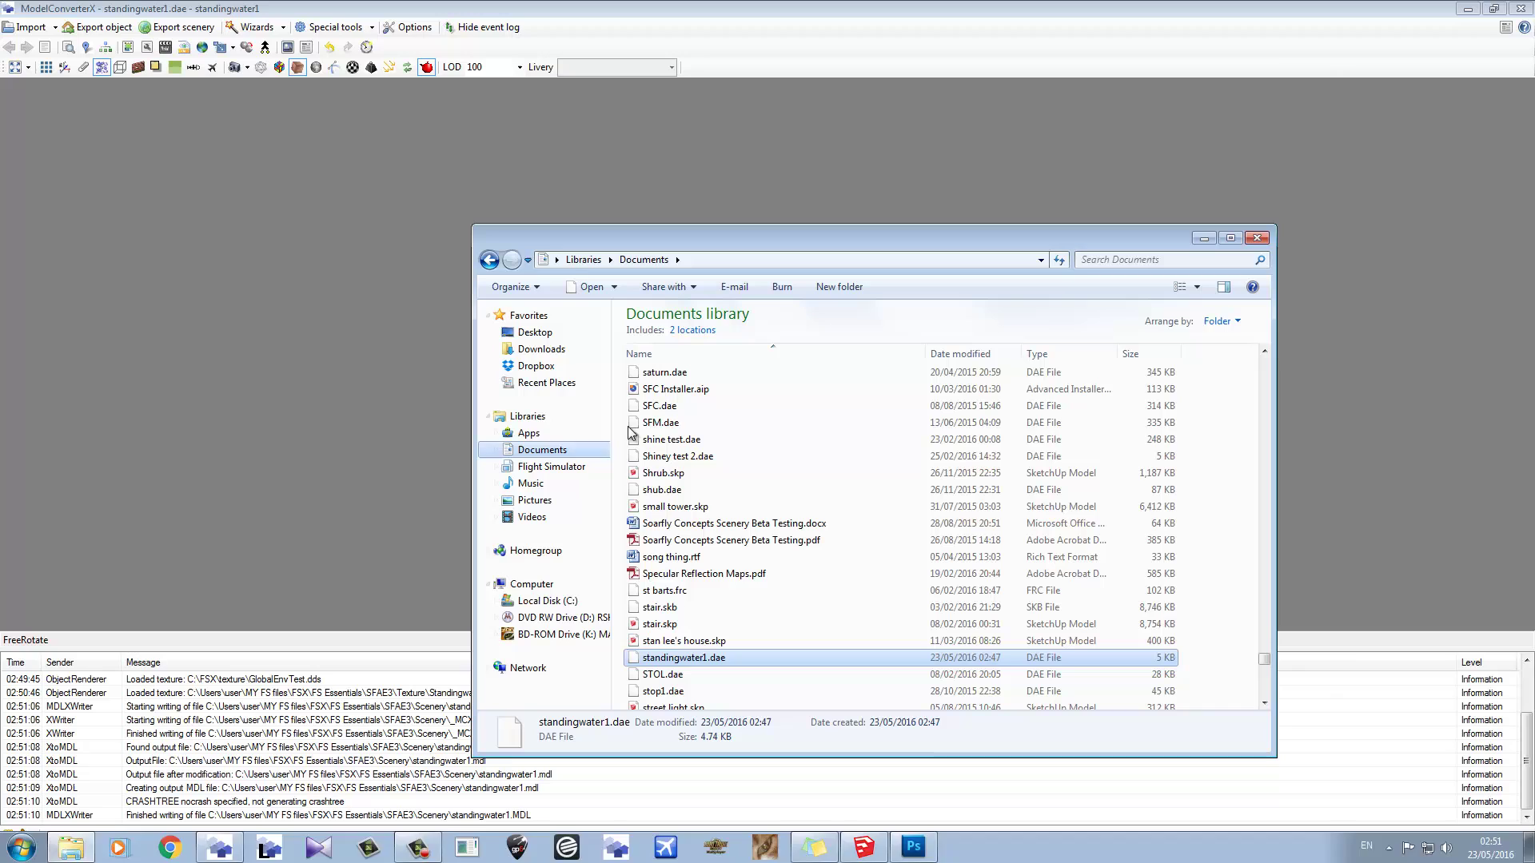
left_click_drag(793, 241, 488, 112)
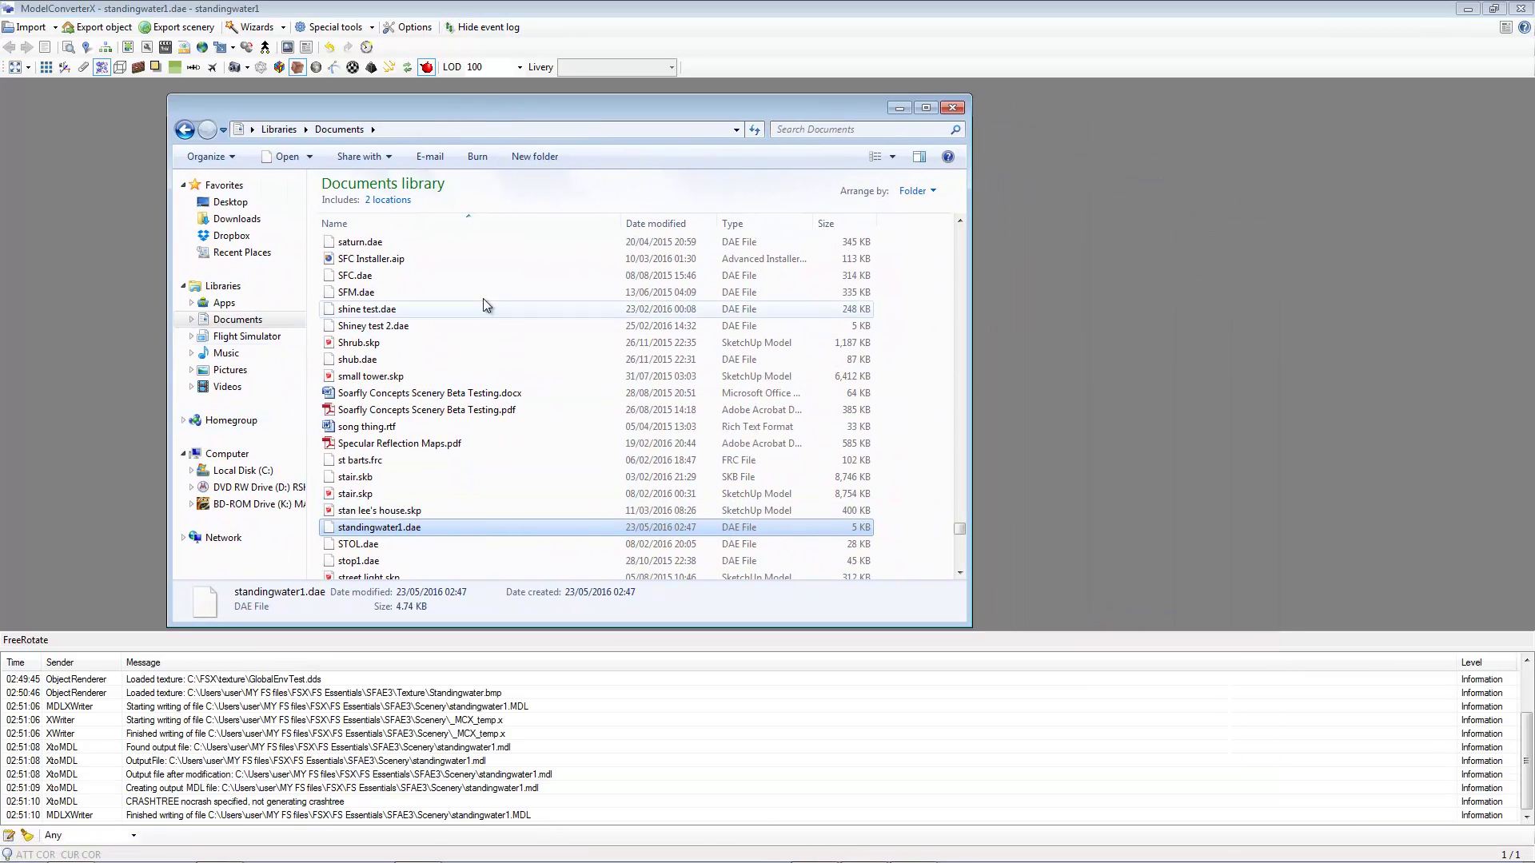
left_click(247, 336)
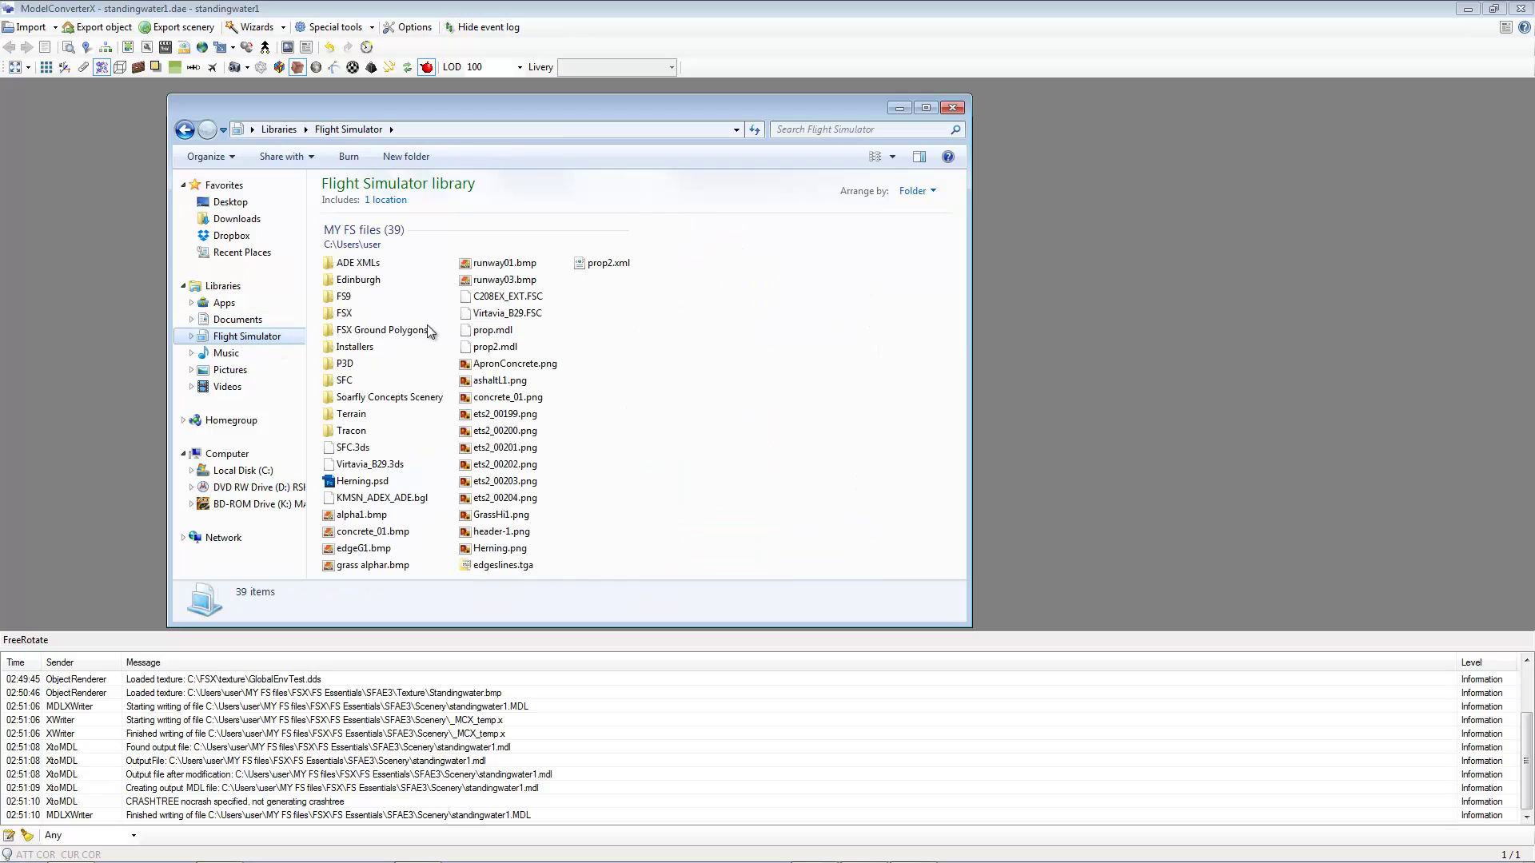
double_click(345, 313)
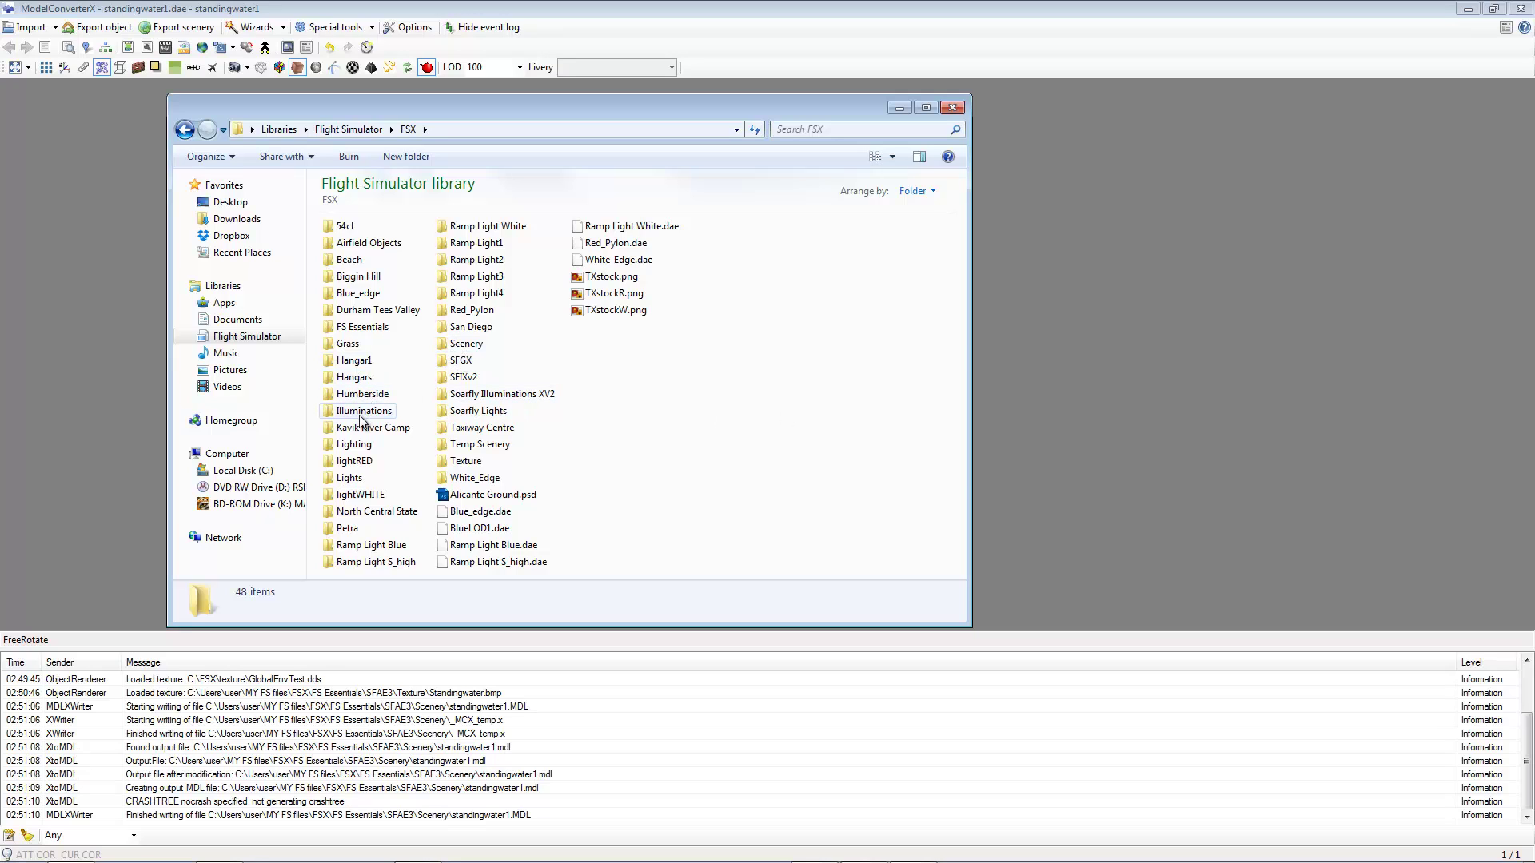
mouse_move(362, 418)
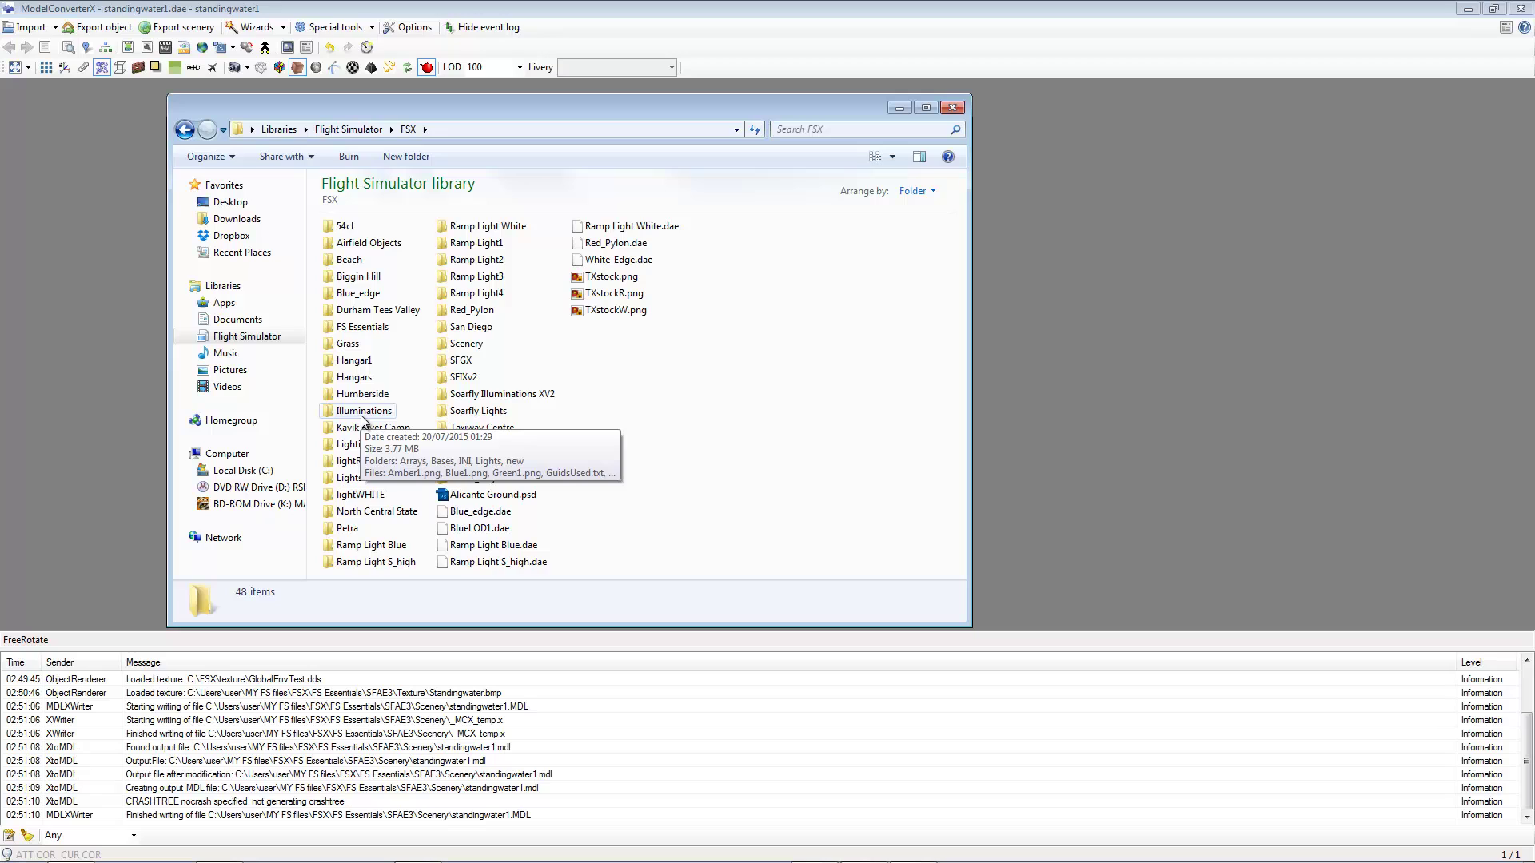
double_click(356, 328)
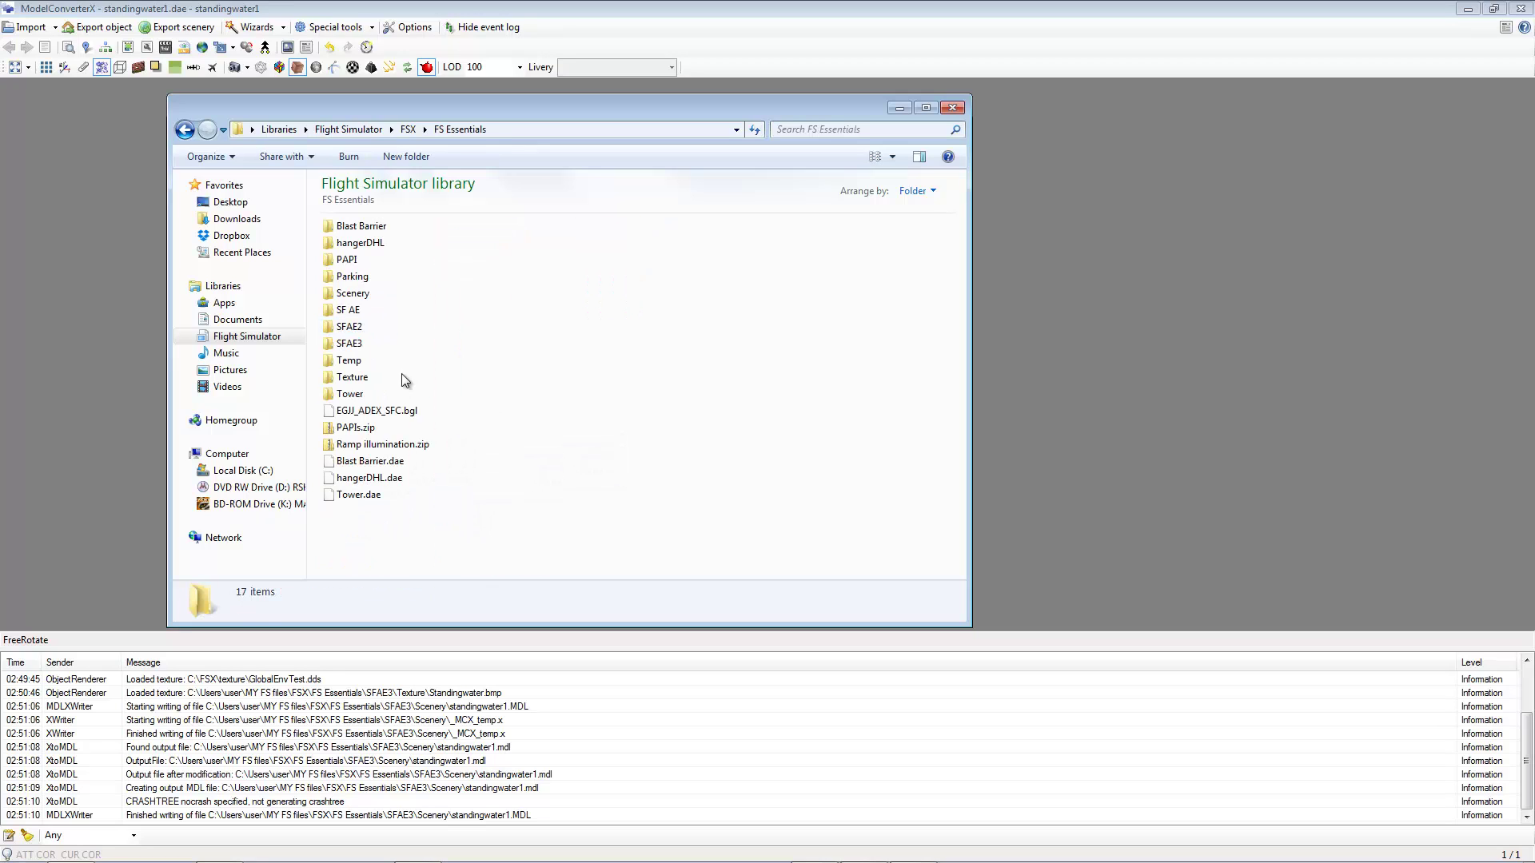
double_click(352, 350)
double_click(349, 230)
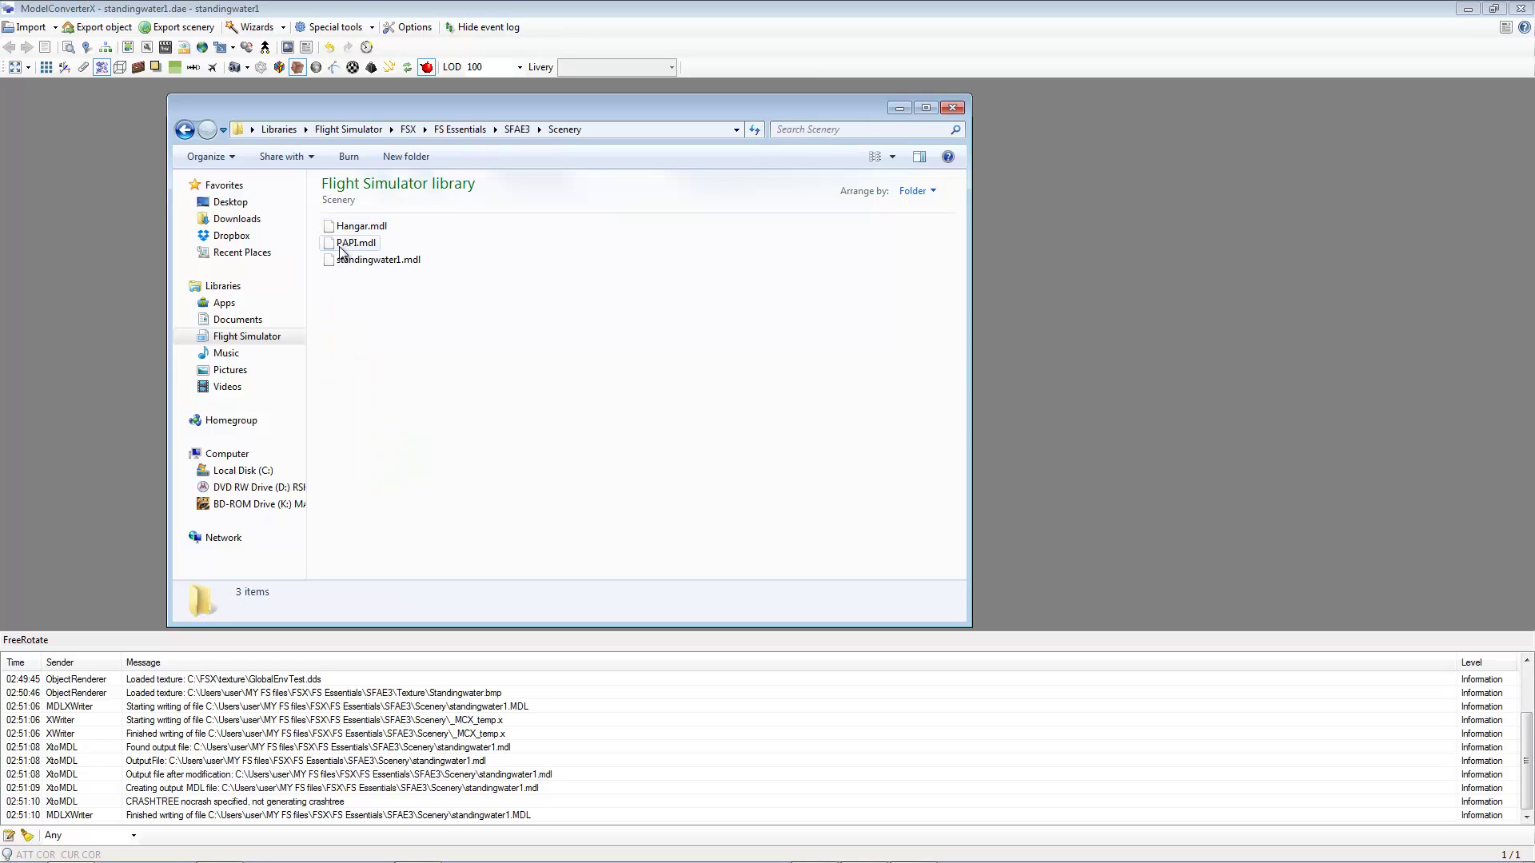
Step: Load the exported standingwater1.mdl from the Scenery folder into ModelConverterX and inspect its reflection
left_click(343, 263)
left_click_drag(340, 264, 1126, 276)
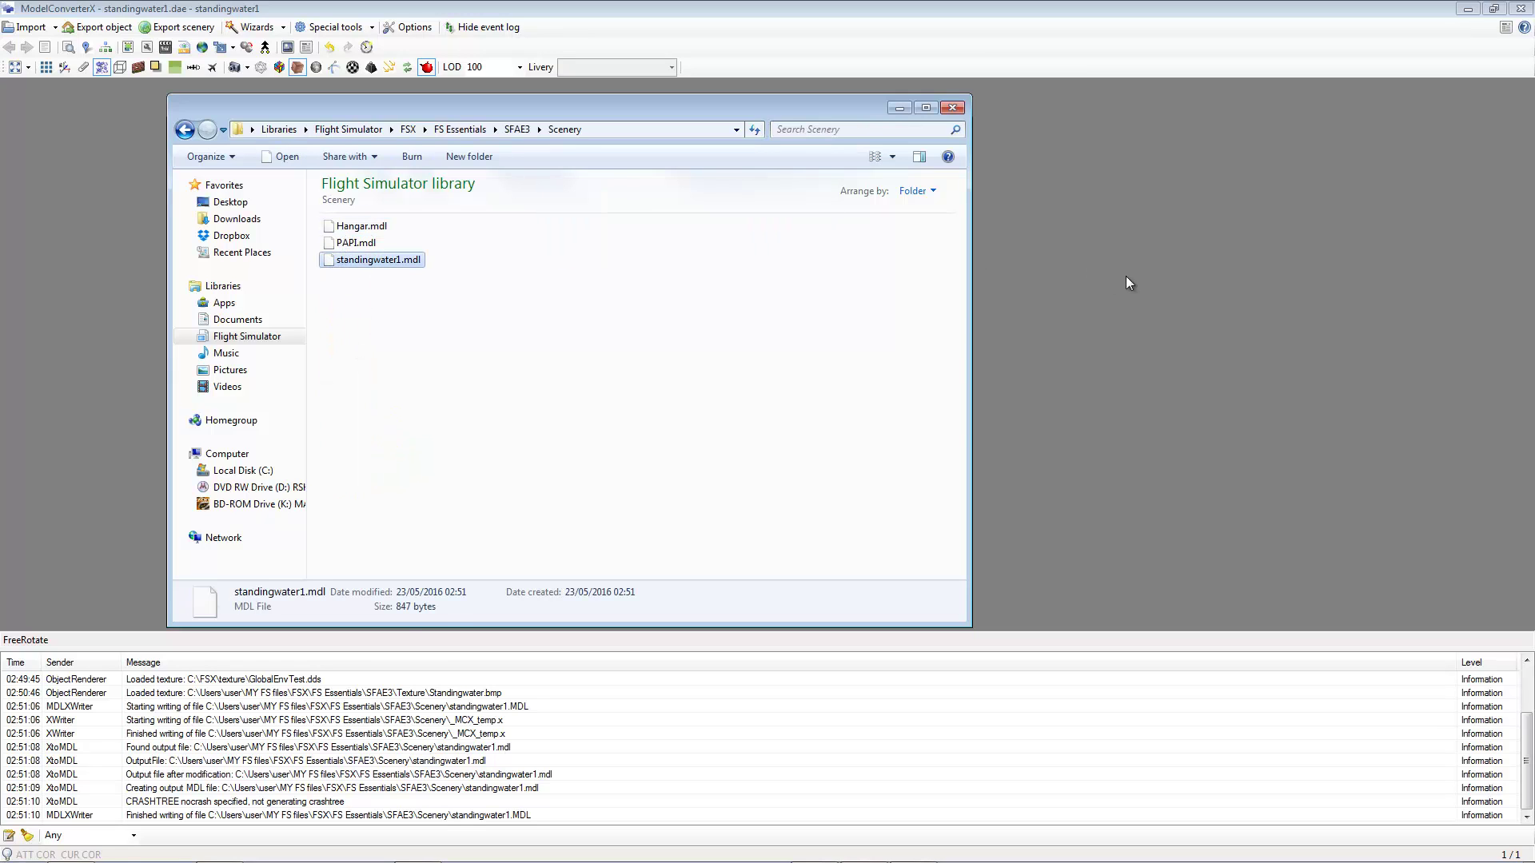
left_click(988, 59)
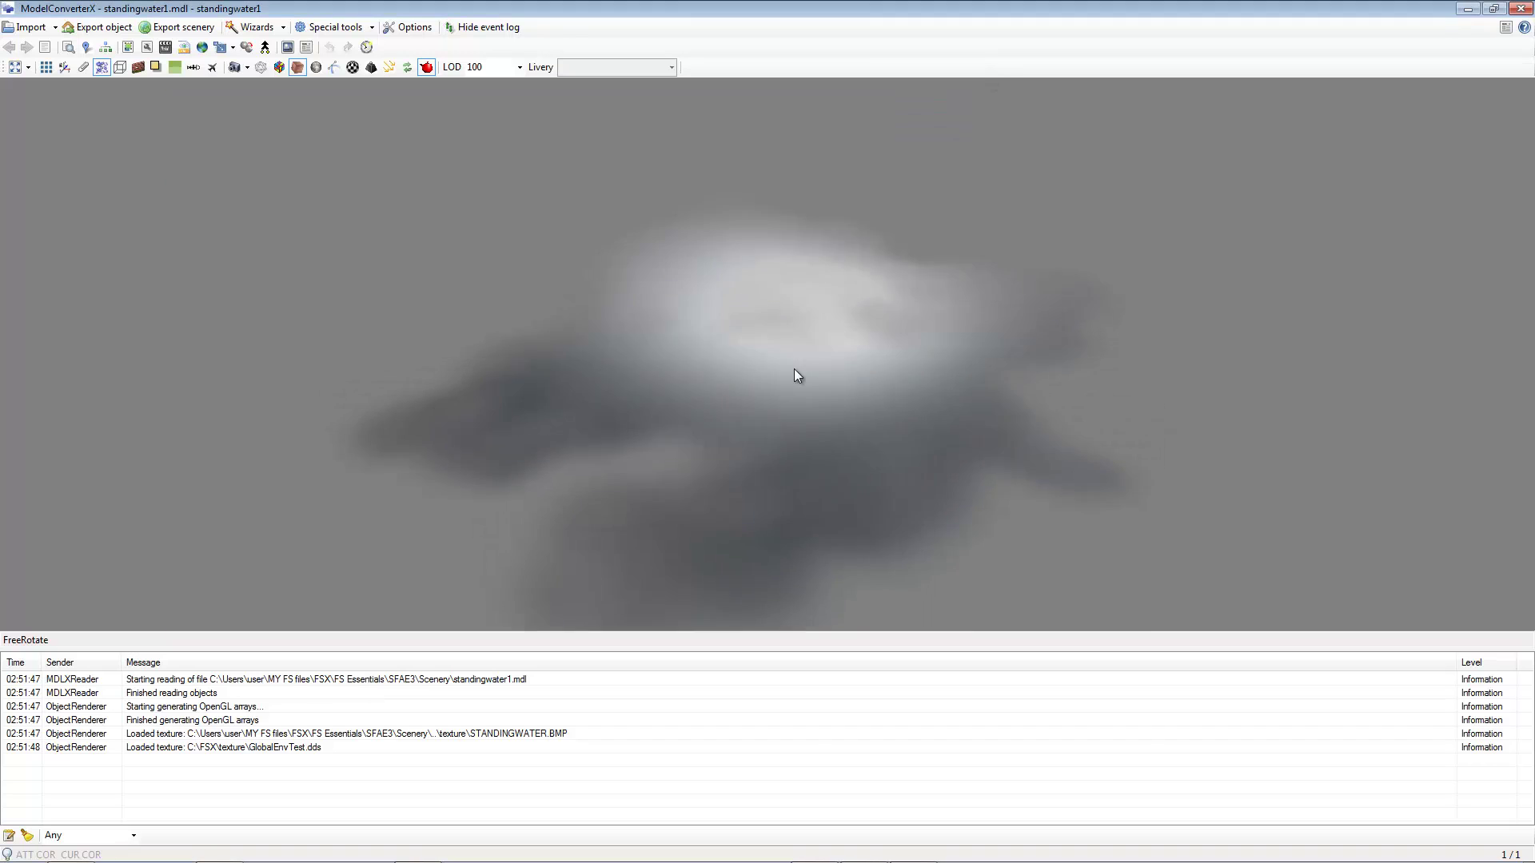
left_click_drag(794, 370, 624, 339)
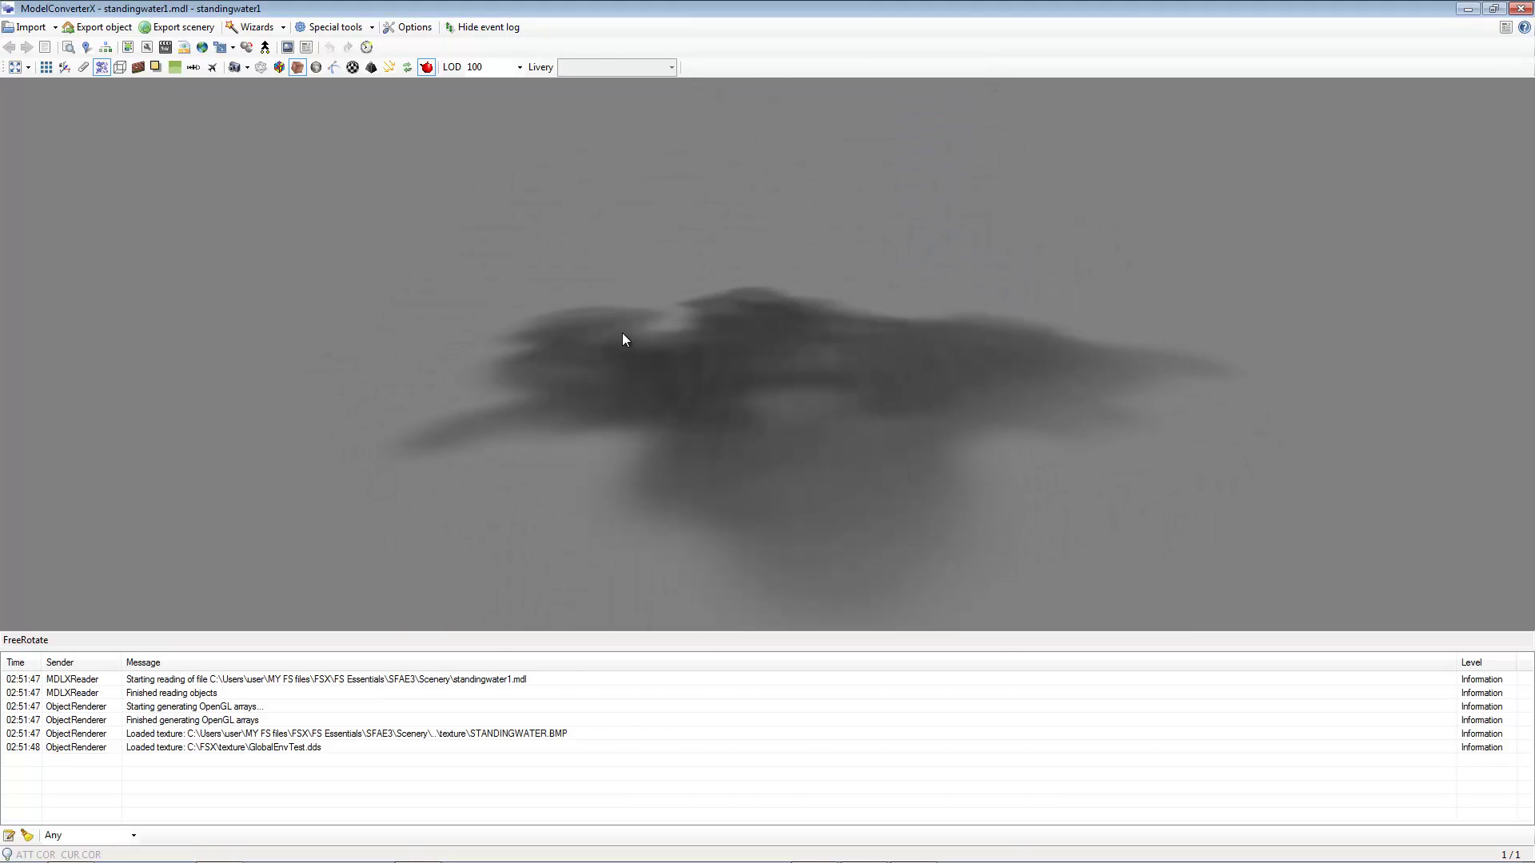
Step: Show the ground grid, set the STANDINGWATER material's Z-Bias to 1 and close the Material Editor
left_click(128, 47)
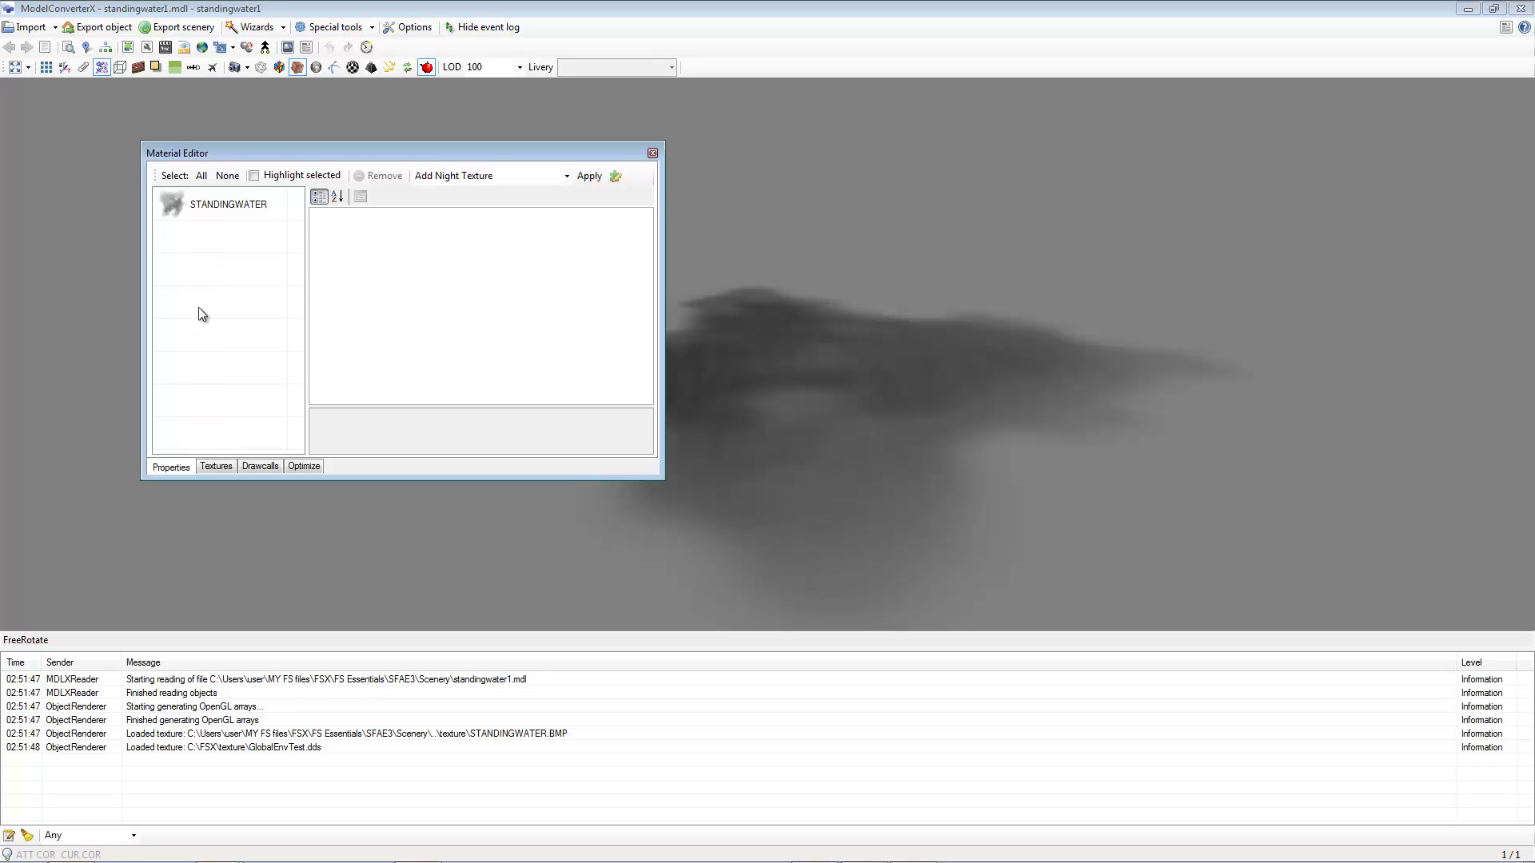
left_click(228, 207)
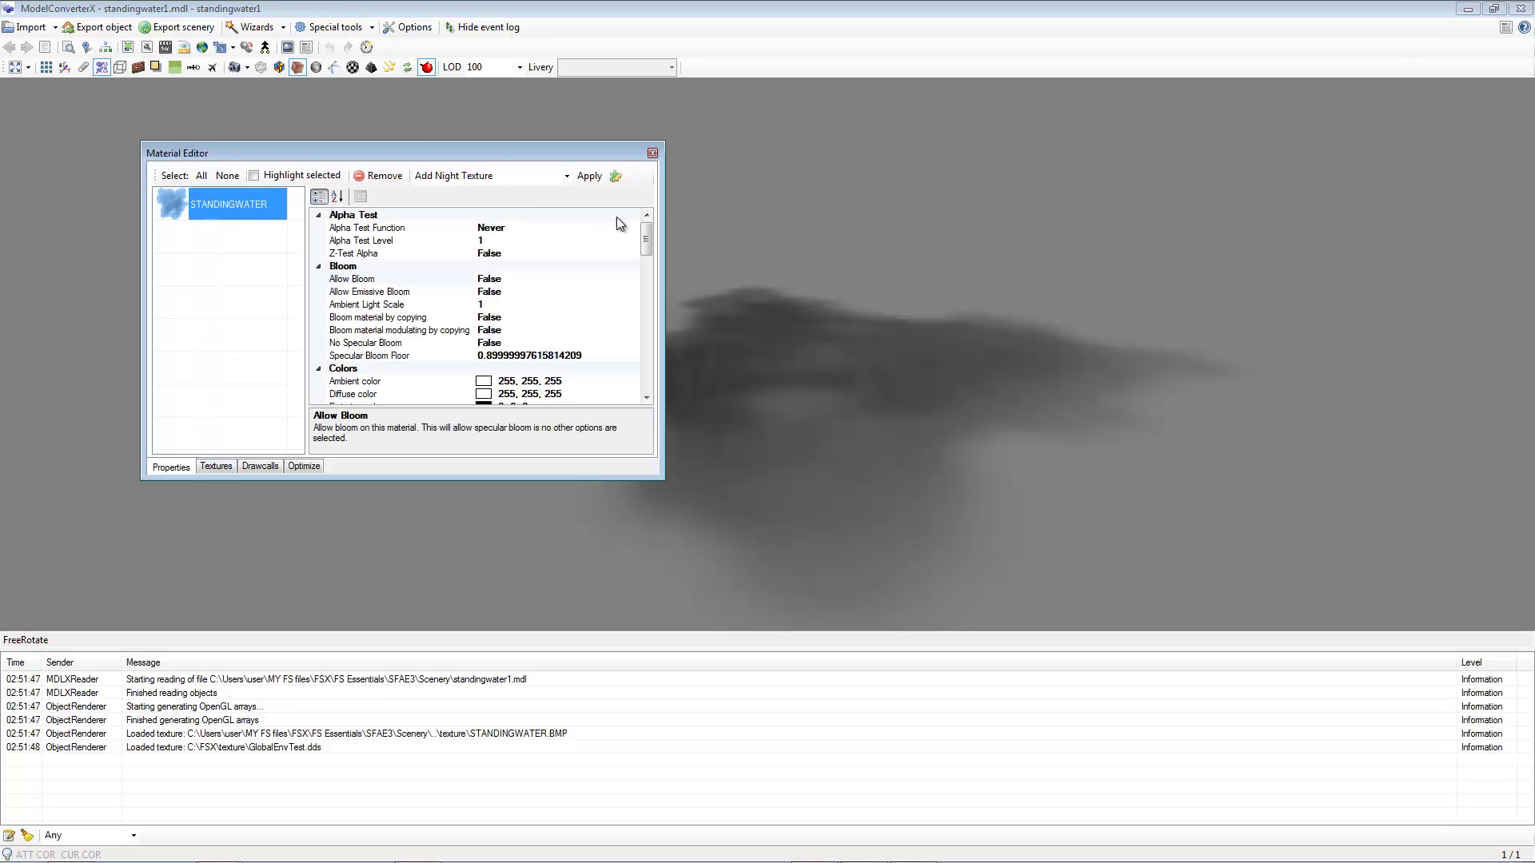
left_click(80, 69)
left_click(46, 67)
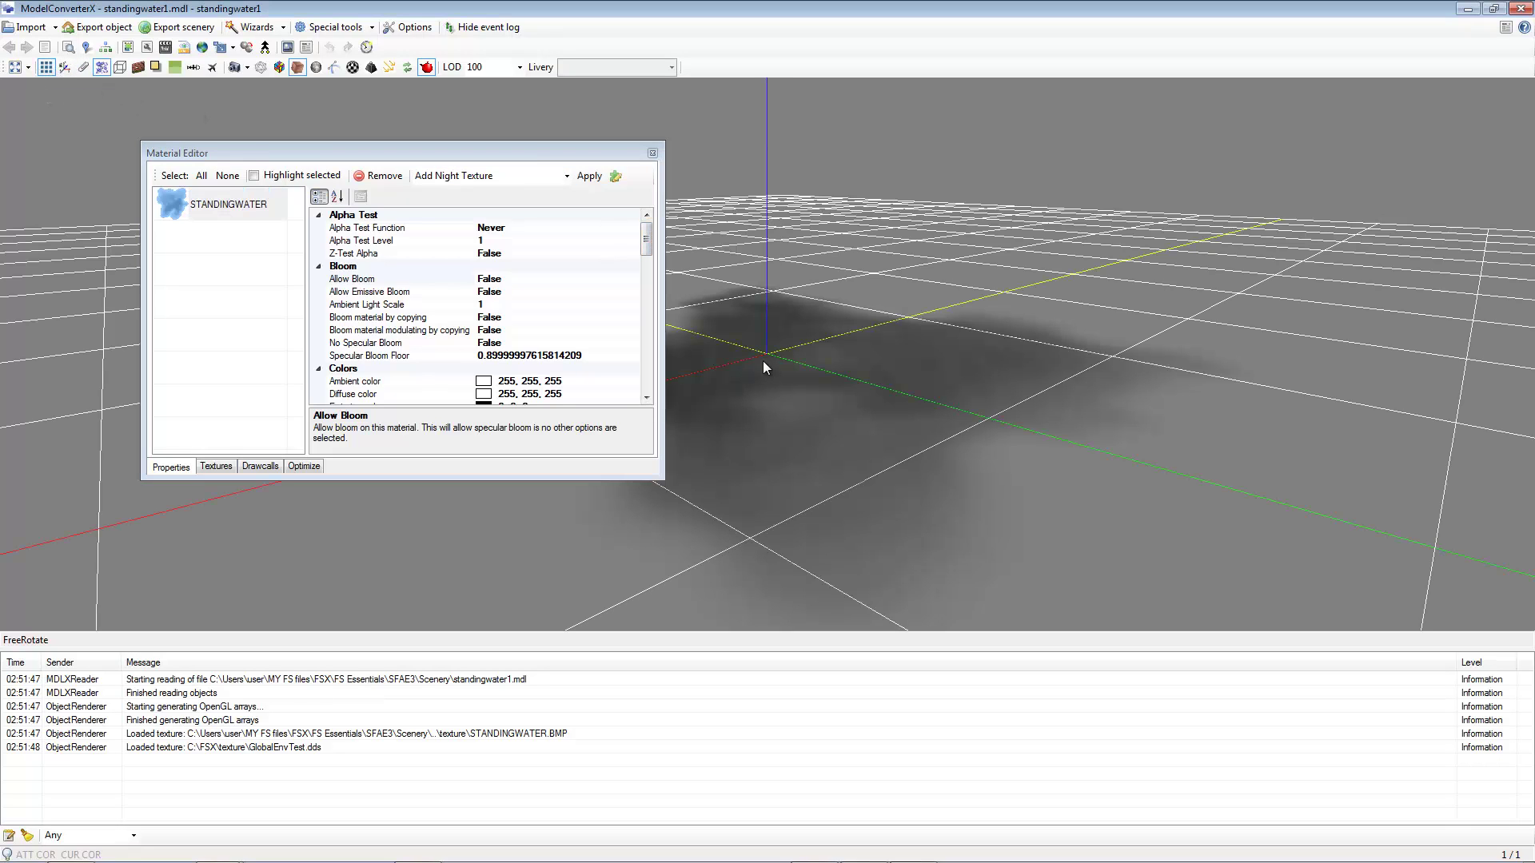
left_click_drag(645, 239, 558, 382)
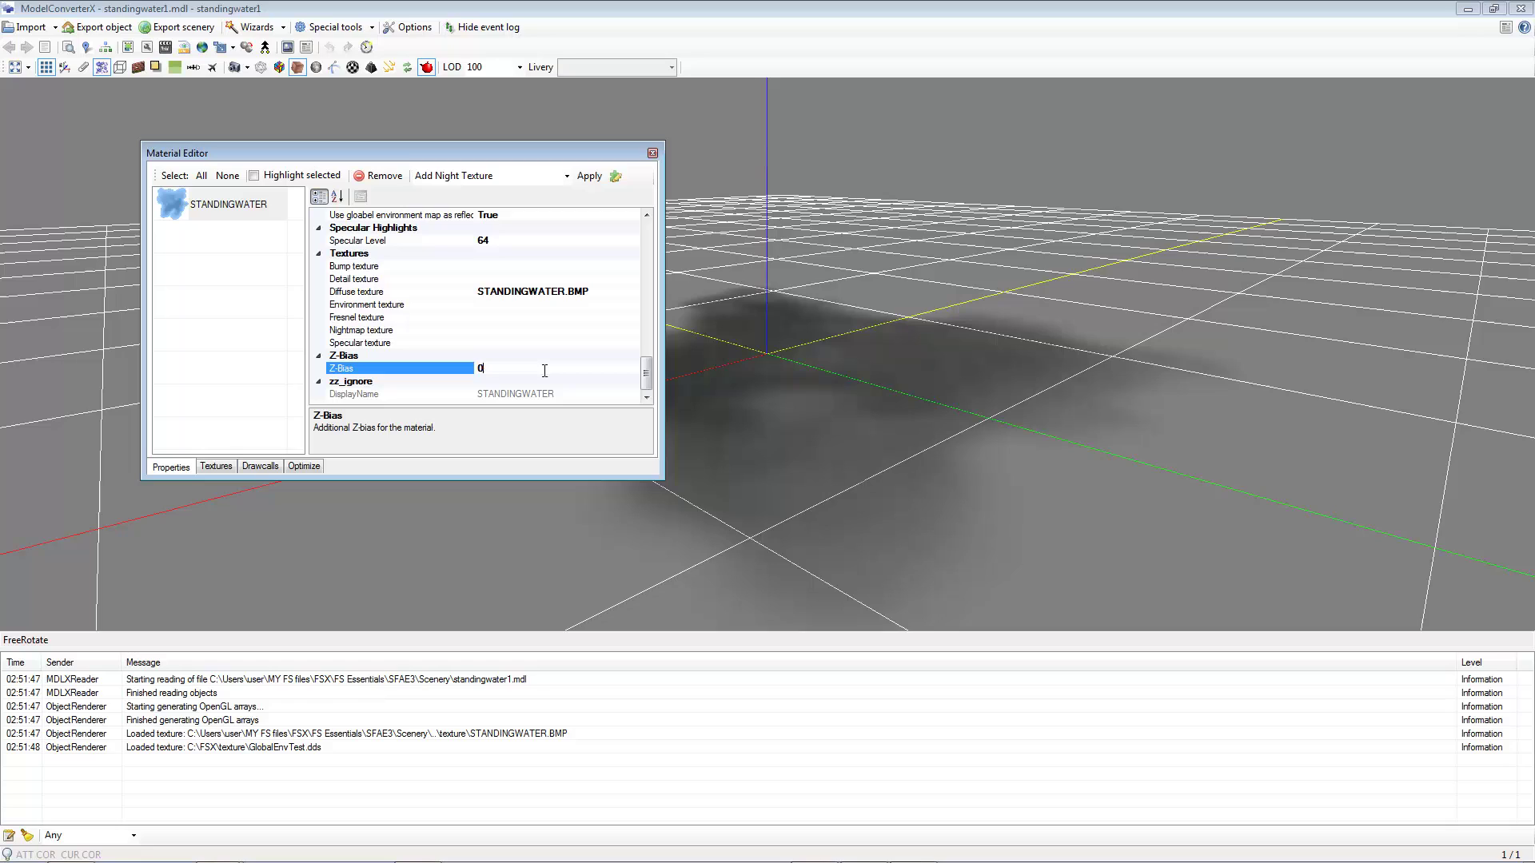
scroll(545, 372, "up", 1)
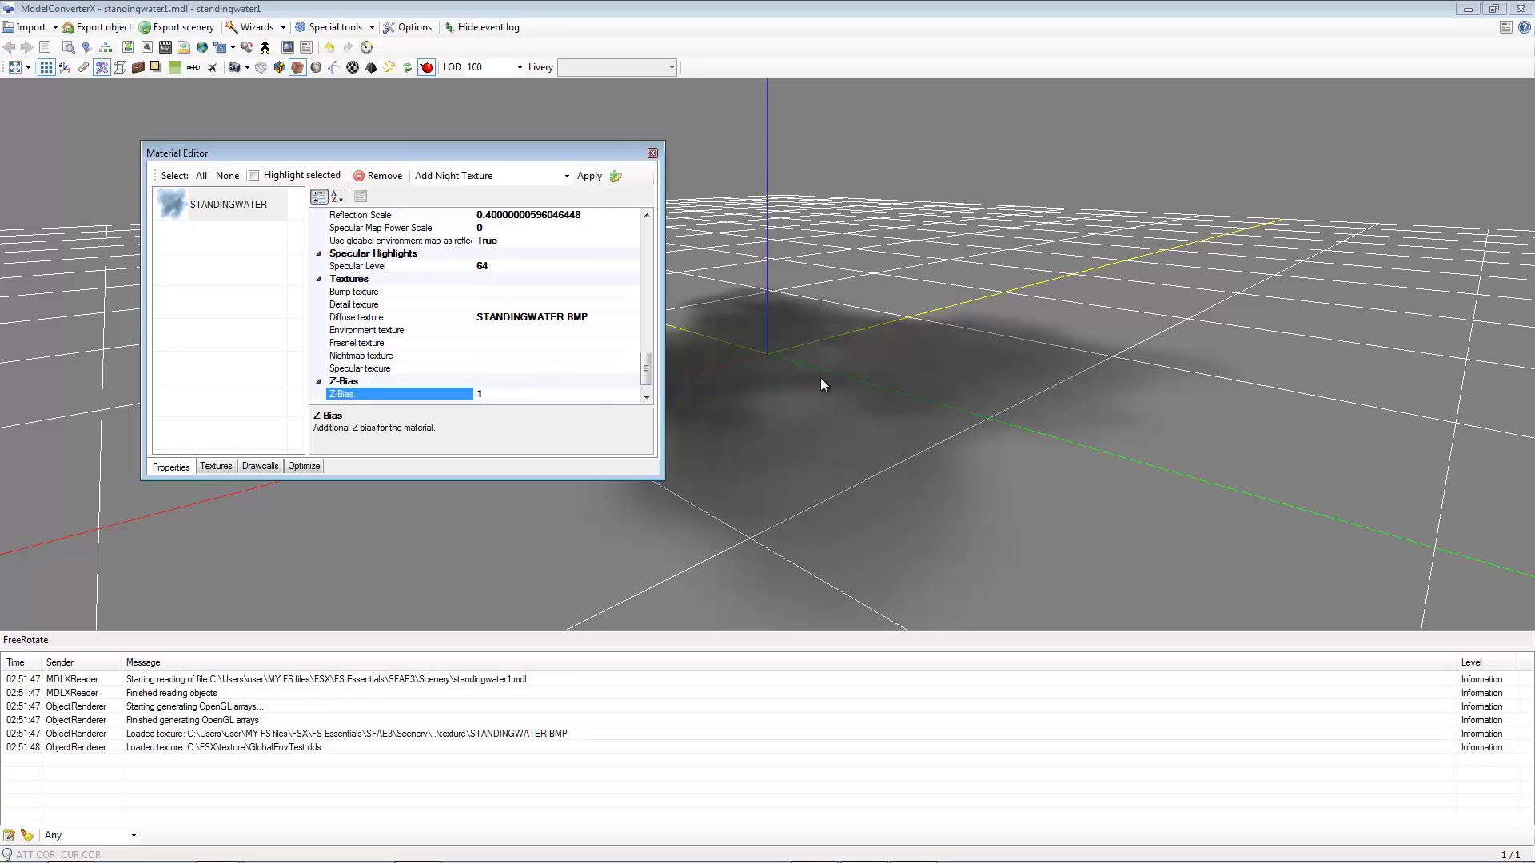
left_click(653, 153)
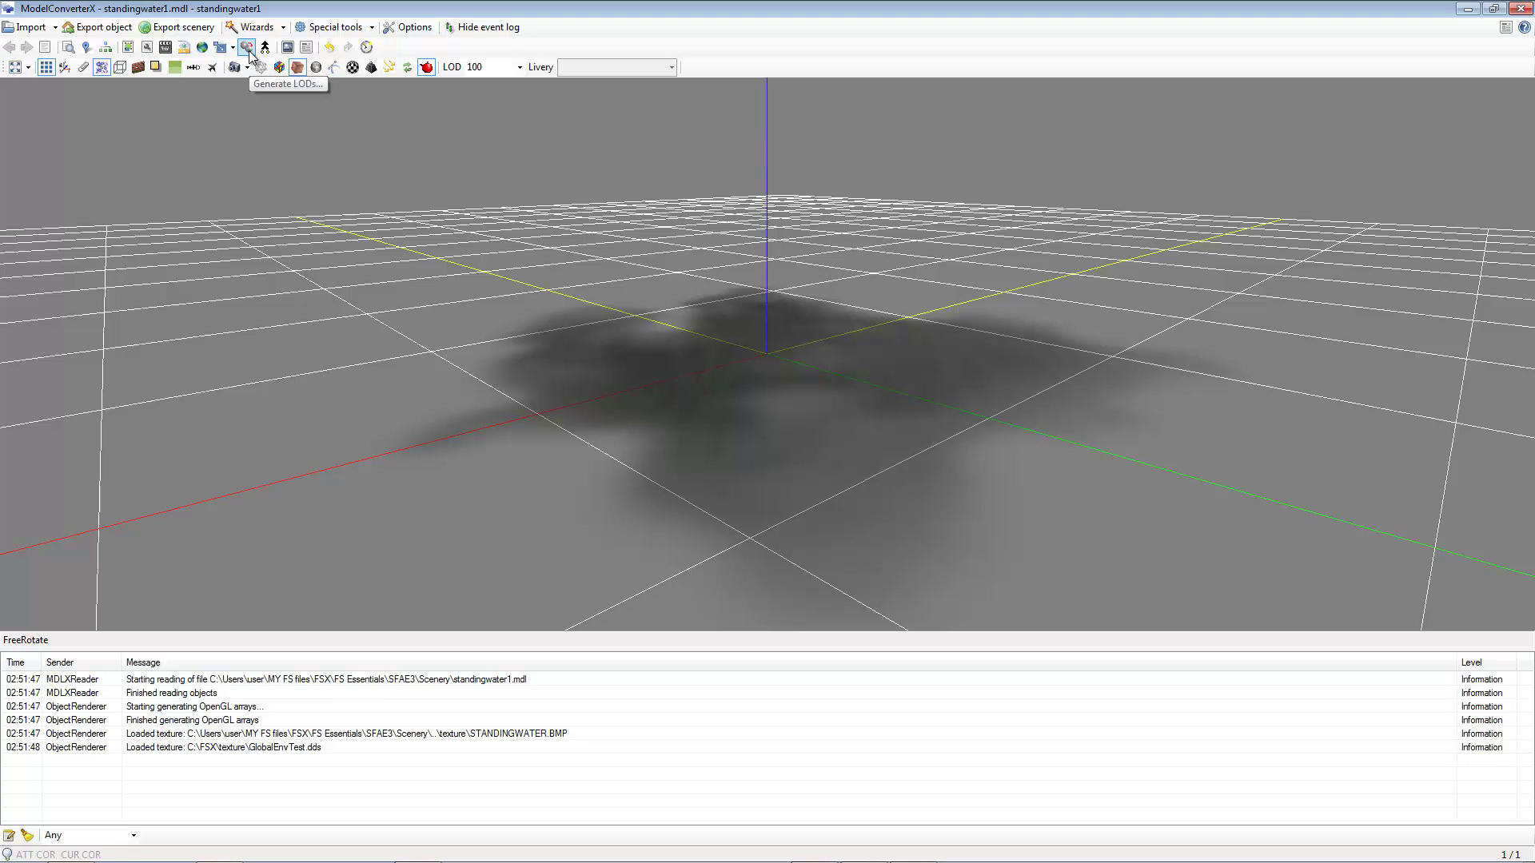
Step: Change the puddle model's level of detail from LOD 100 to LOD 500 in the Level of Detail Creator
left_click_drag(512, 291, 613, 353)
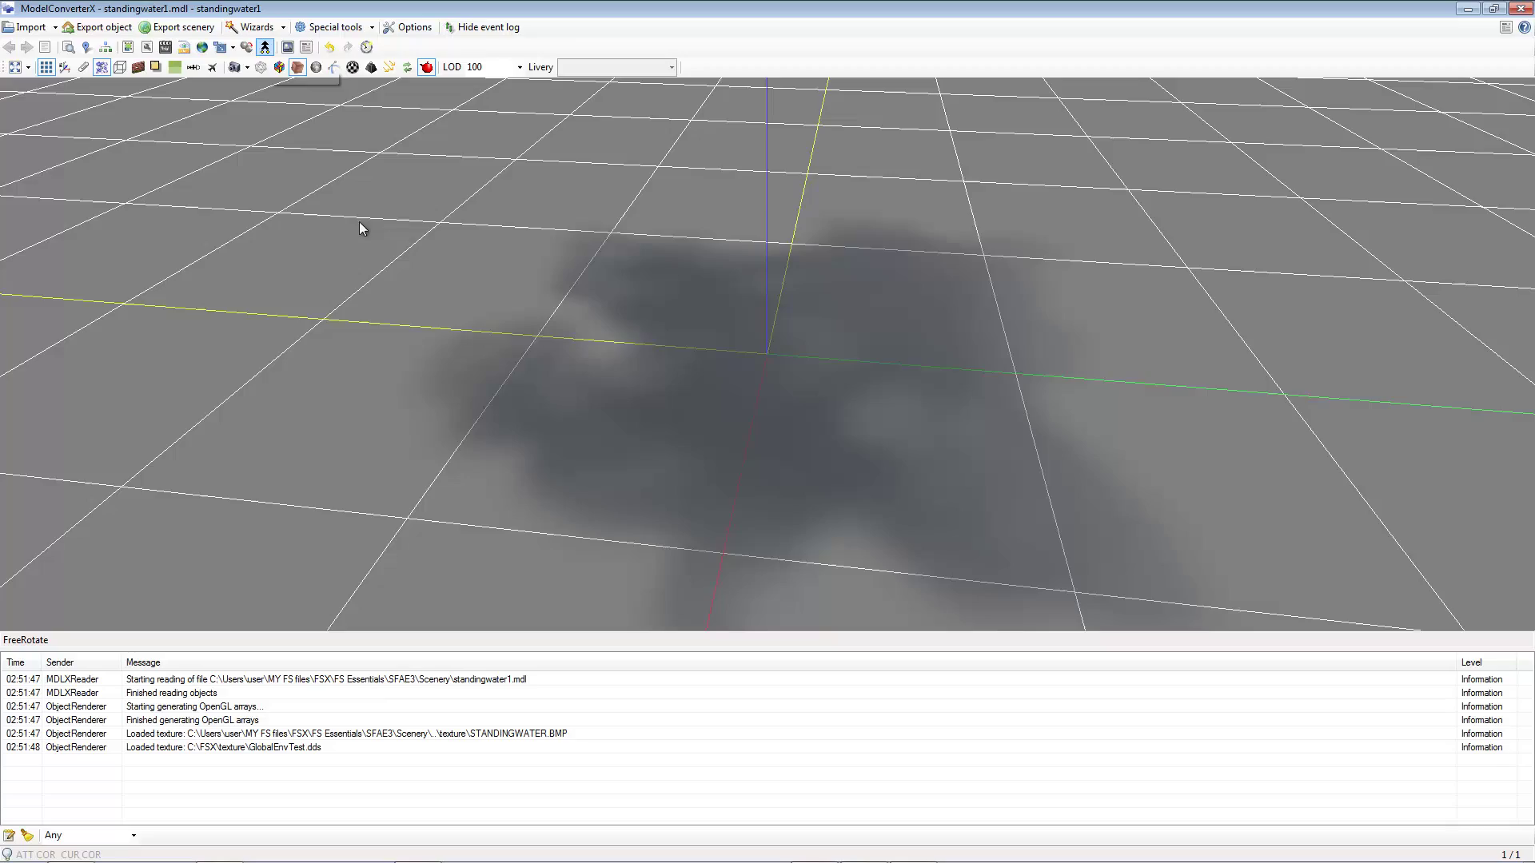
left_click_drag(663, 395, 673, 304)
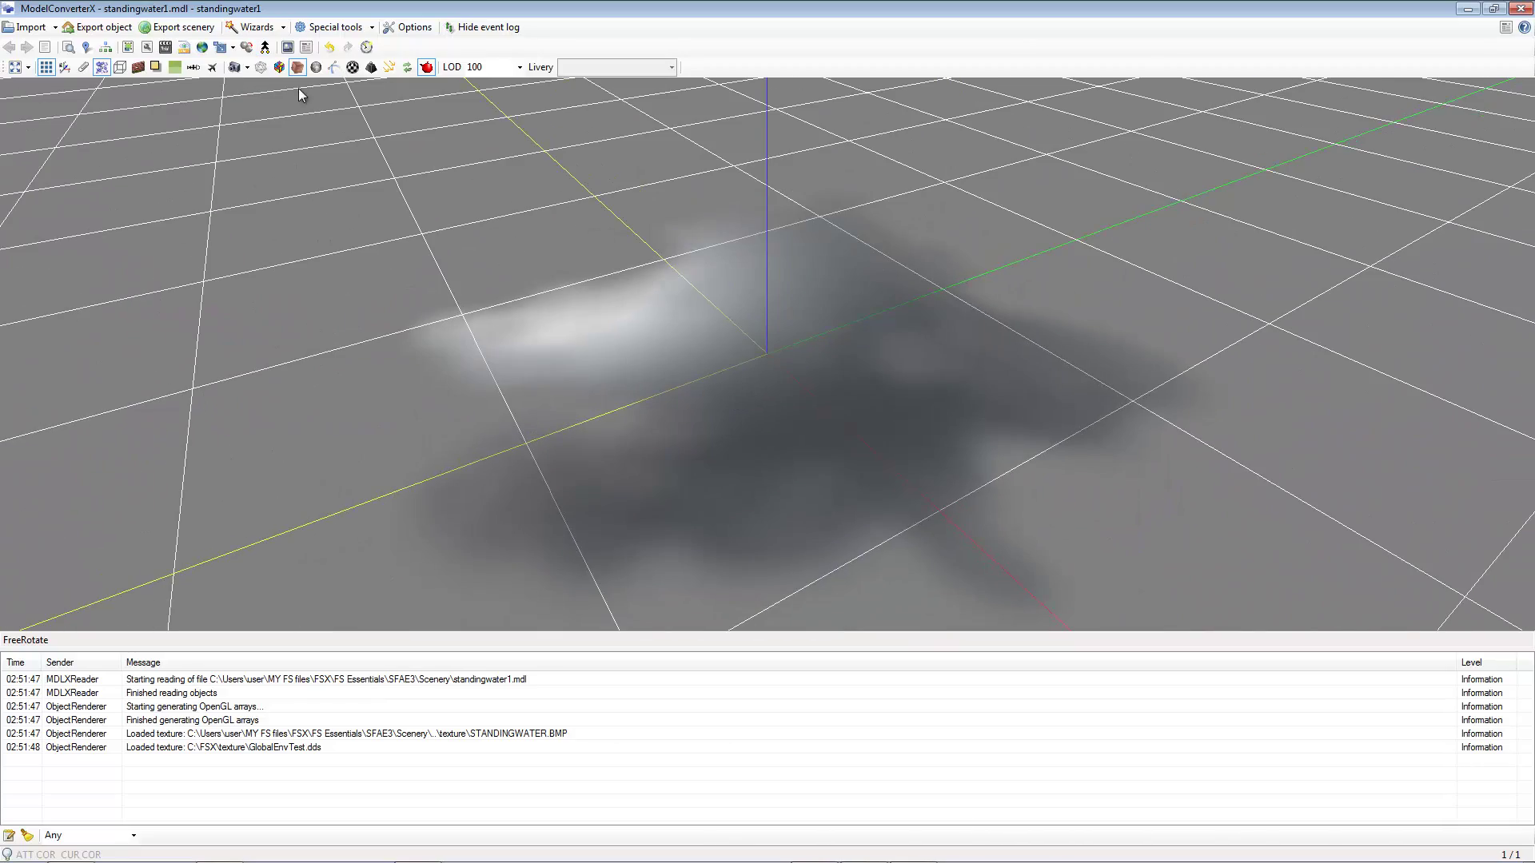
left_click(246, 49)
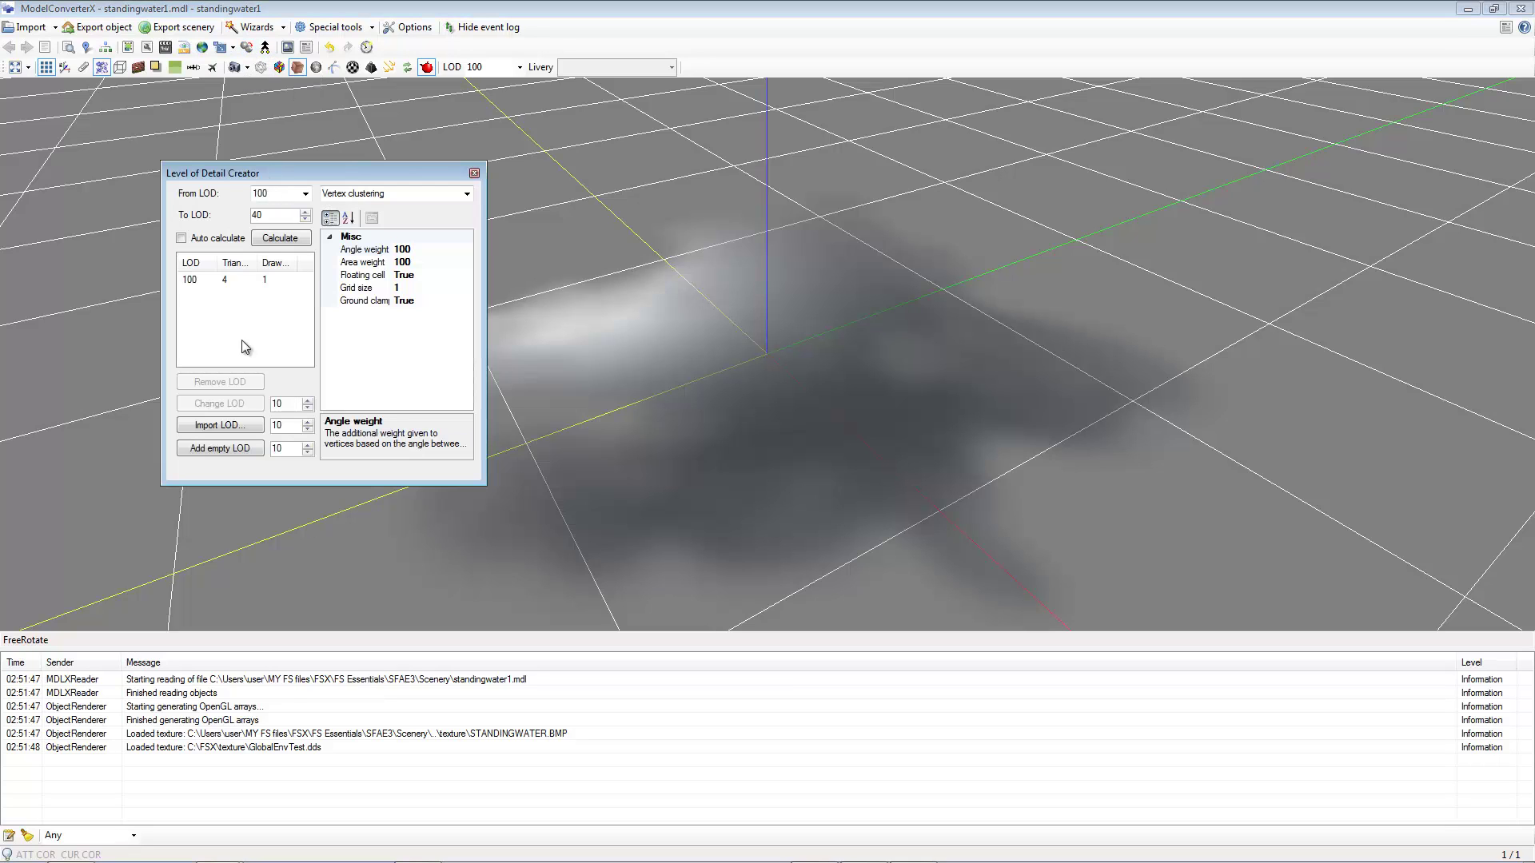
left_click(196, 280)
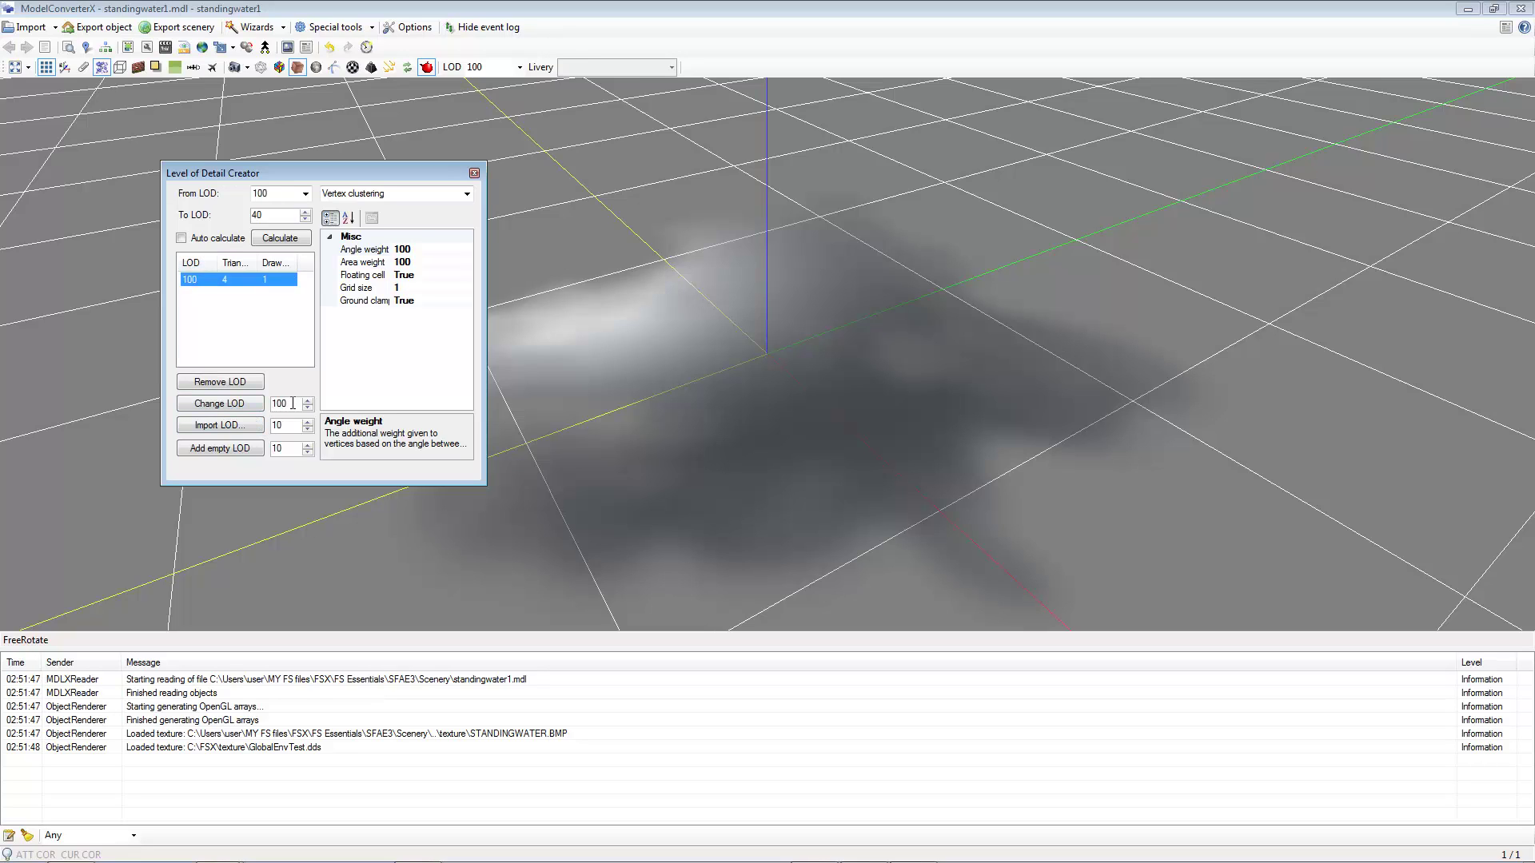
double_click(293, 404)
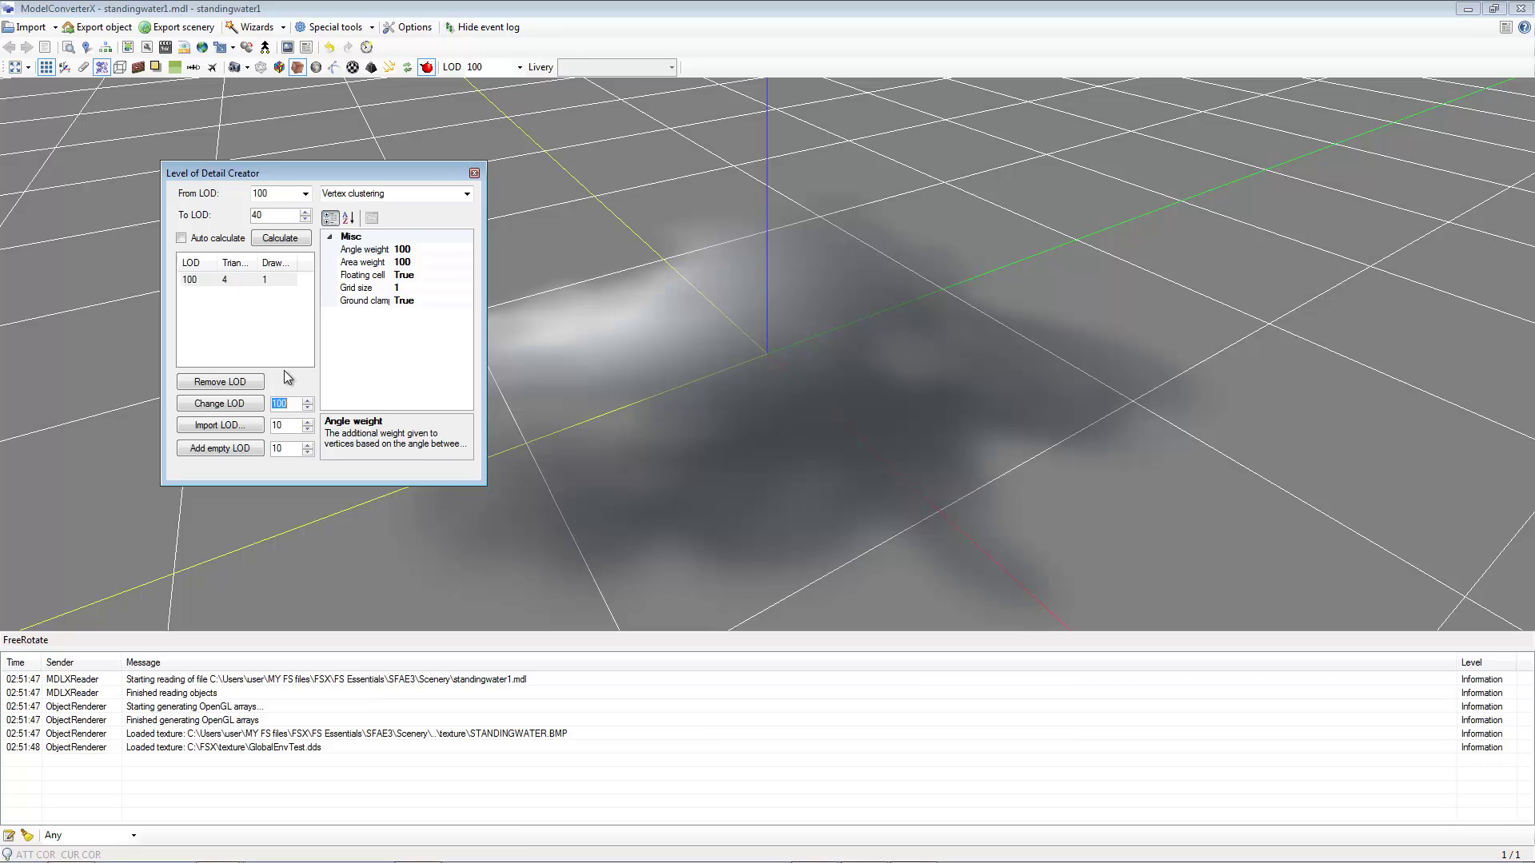
type("500")
left_click(219, 404)
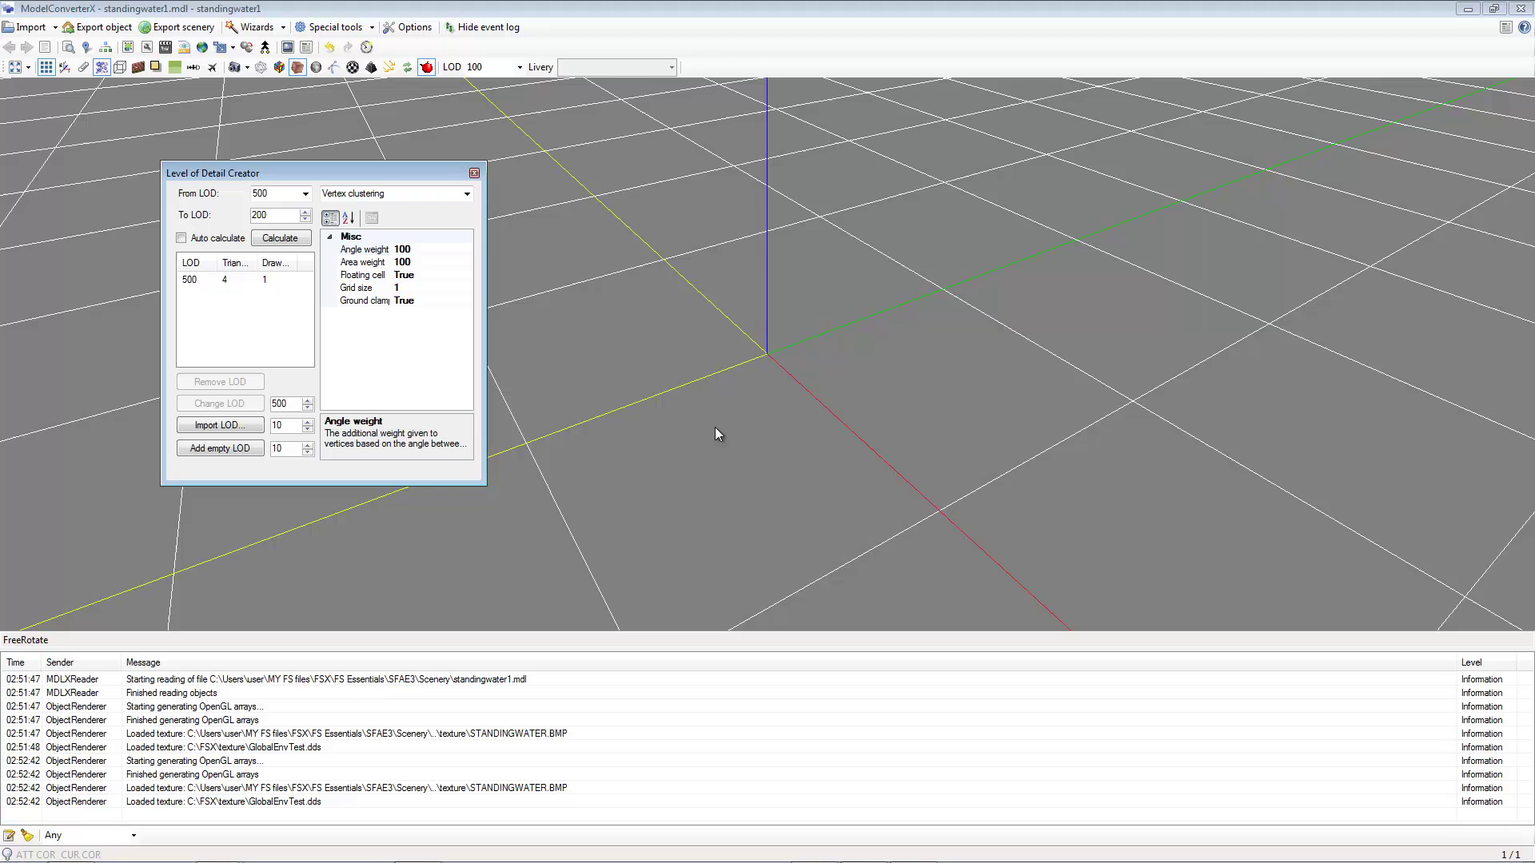
Step: Switch the preview to LOD 500 to view the puddle
left_click_drag(715, 427, 630, 97)
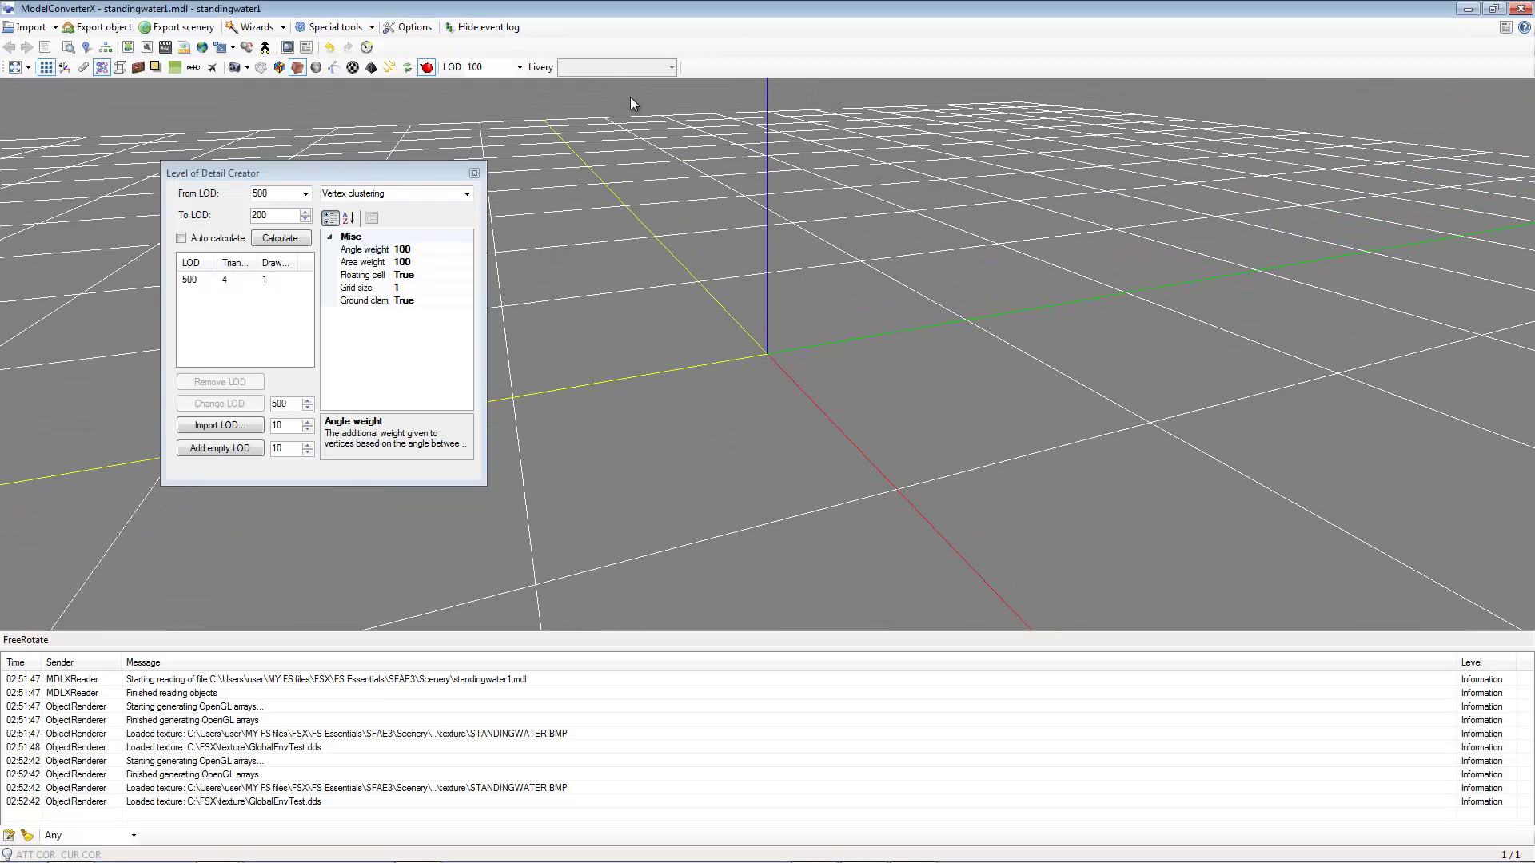
left_click(497, 66)
scroll(496, 66, "down", 1)
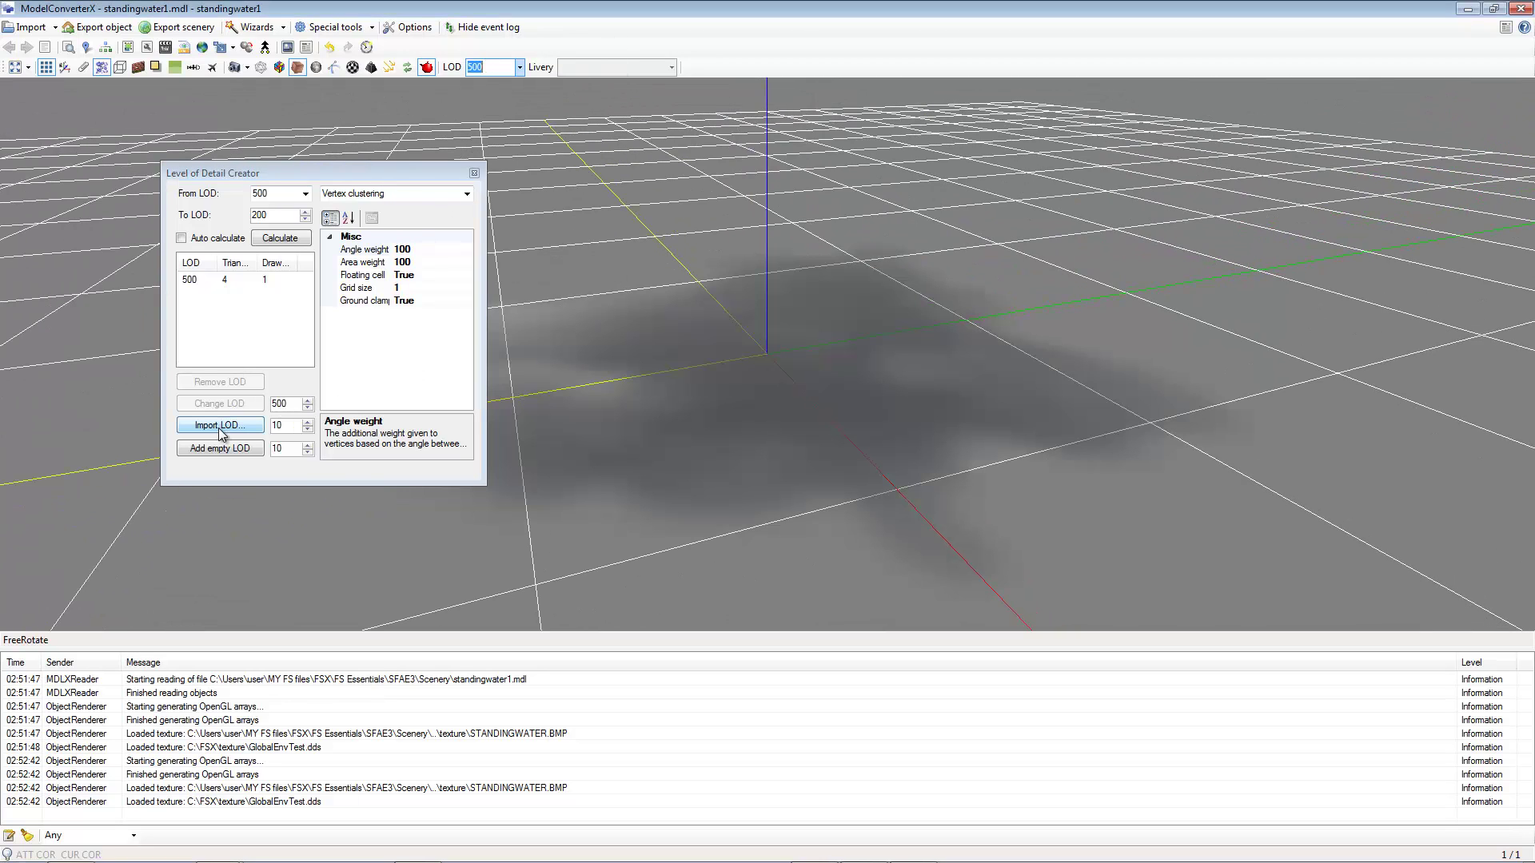
Step: Import PAPI.mdl from the Scenery folder as an additional level of detail at LOD 100
left_click(309, 434)
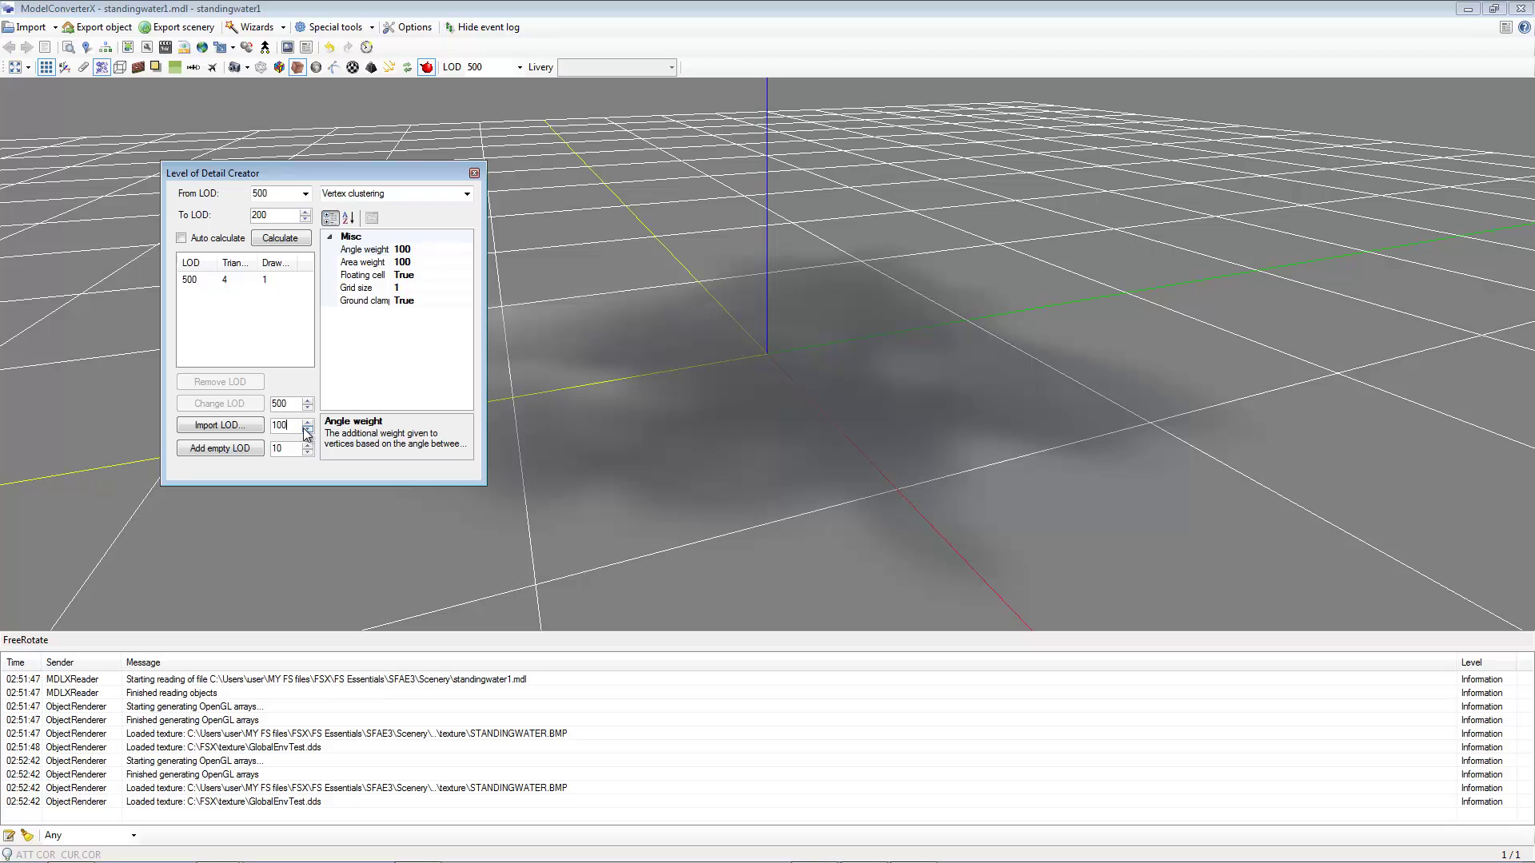
left_click(242, 426)
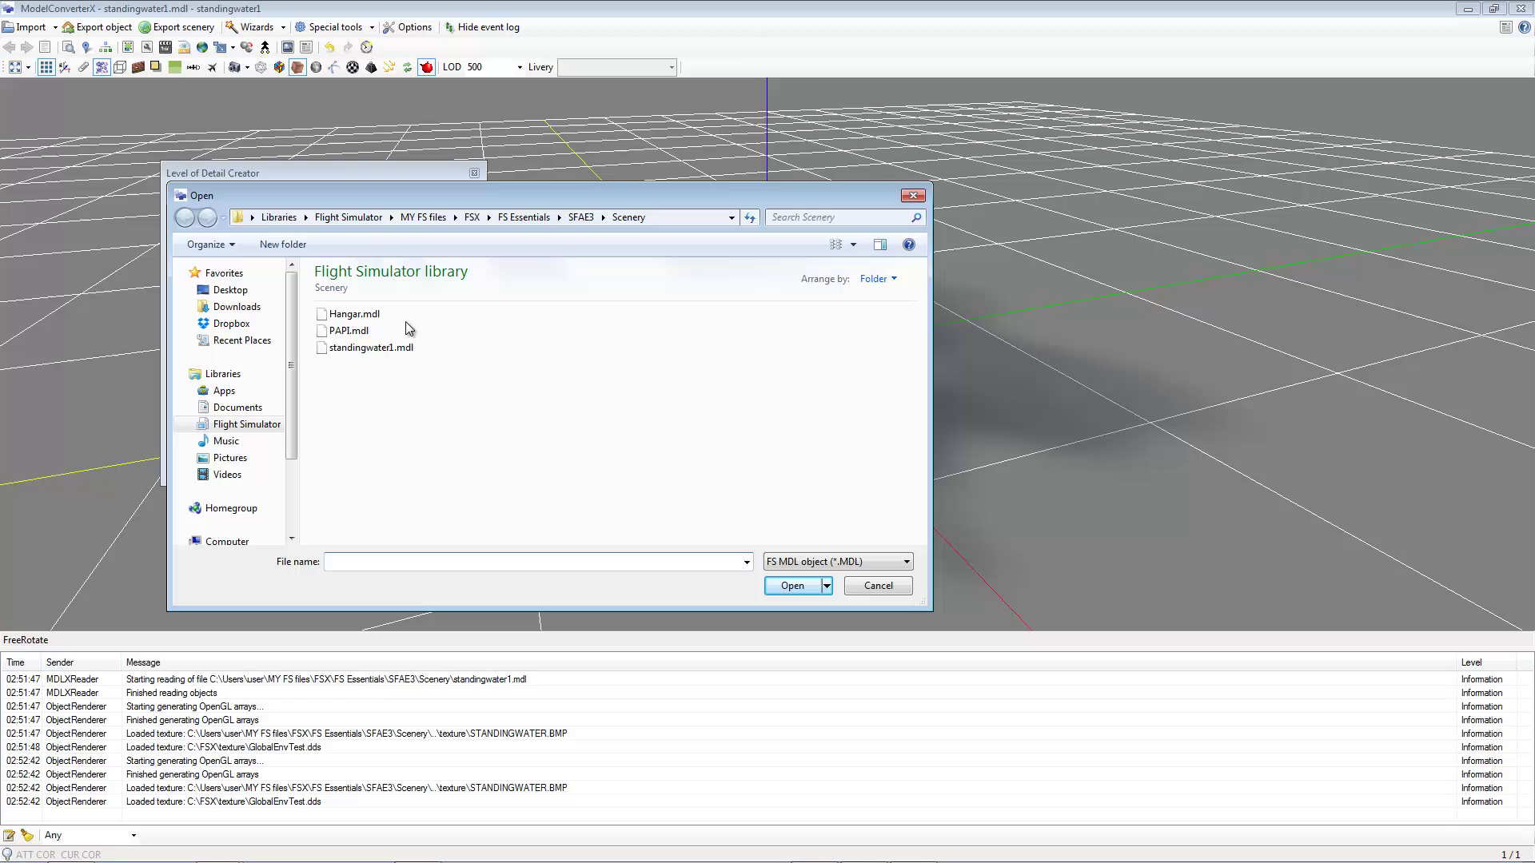
double_click(350, 331)
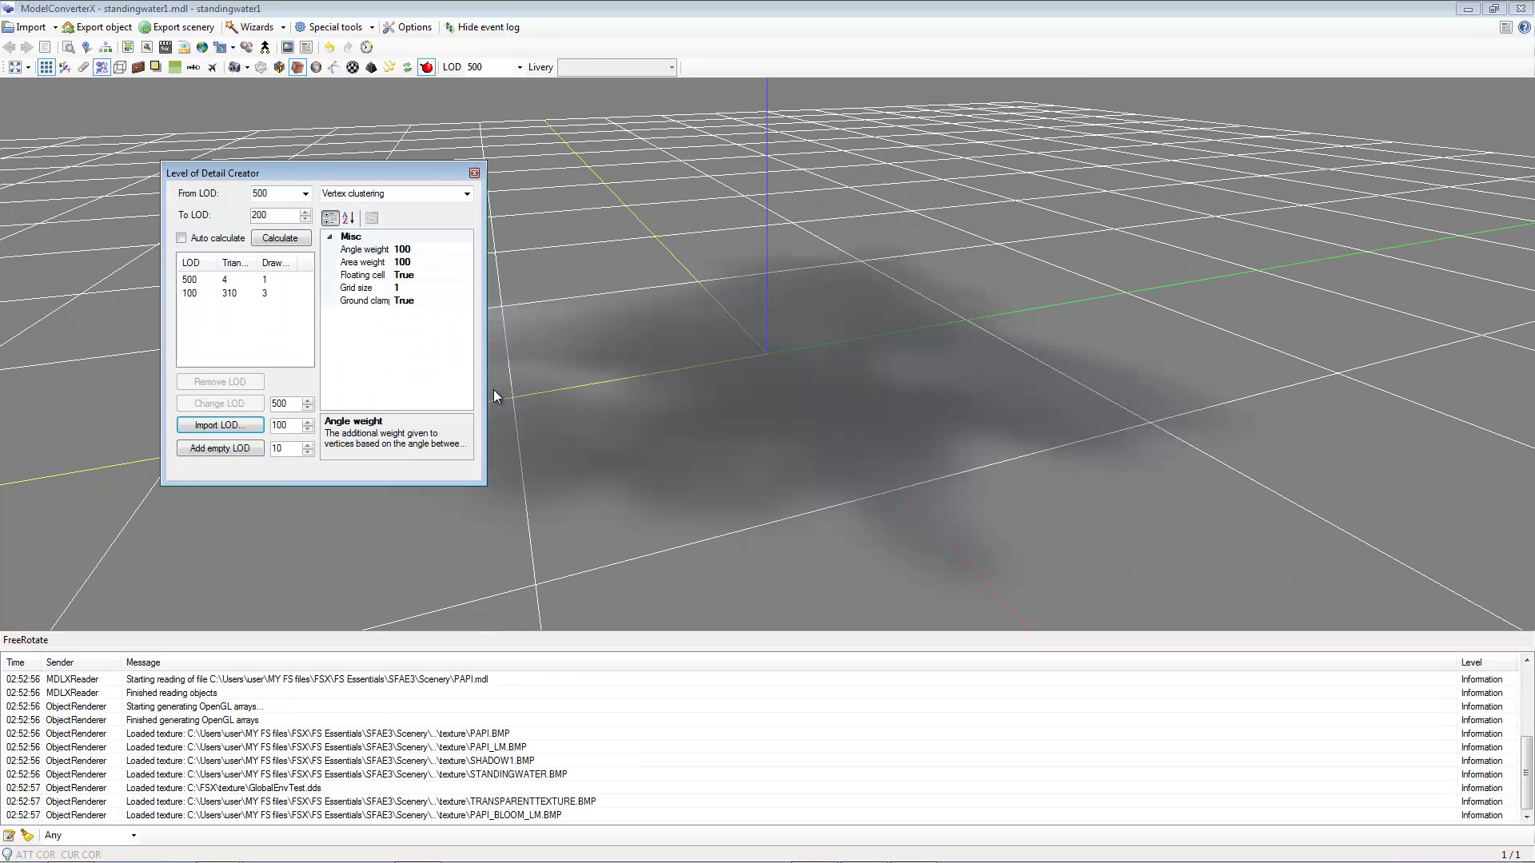
Step: Switch the preview to LOD 100 and view the imported PAPI model from another angle
left_click(503, 67)
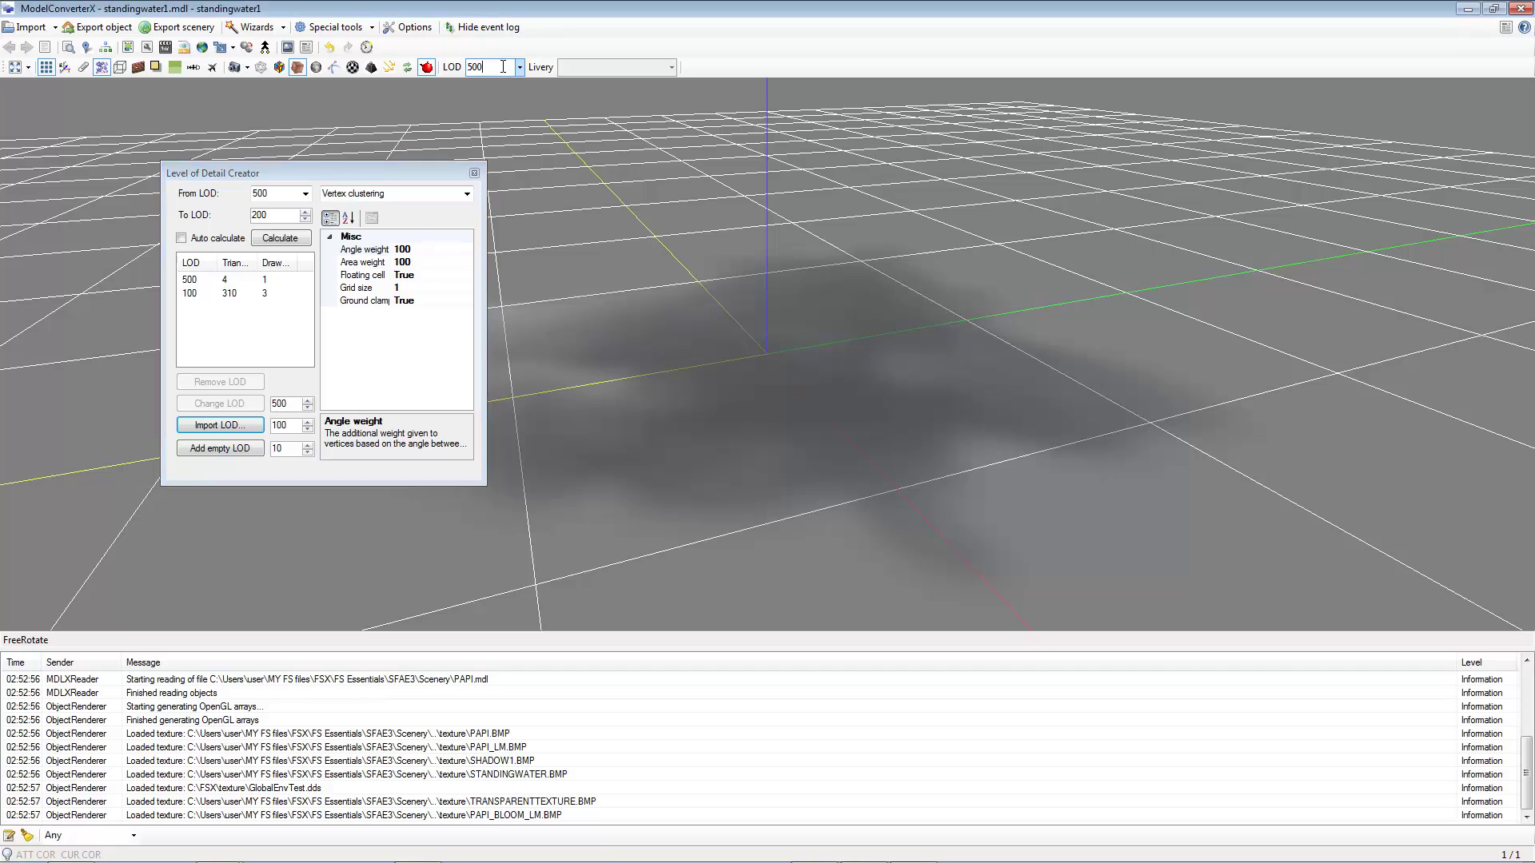
key("Down")
left_click_drag(717, 334, 554, 192)
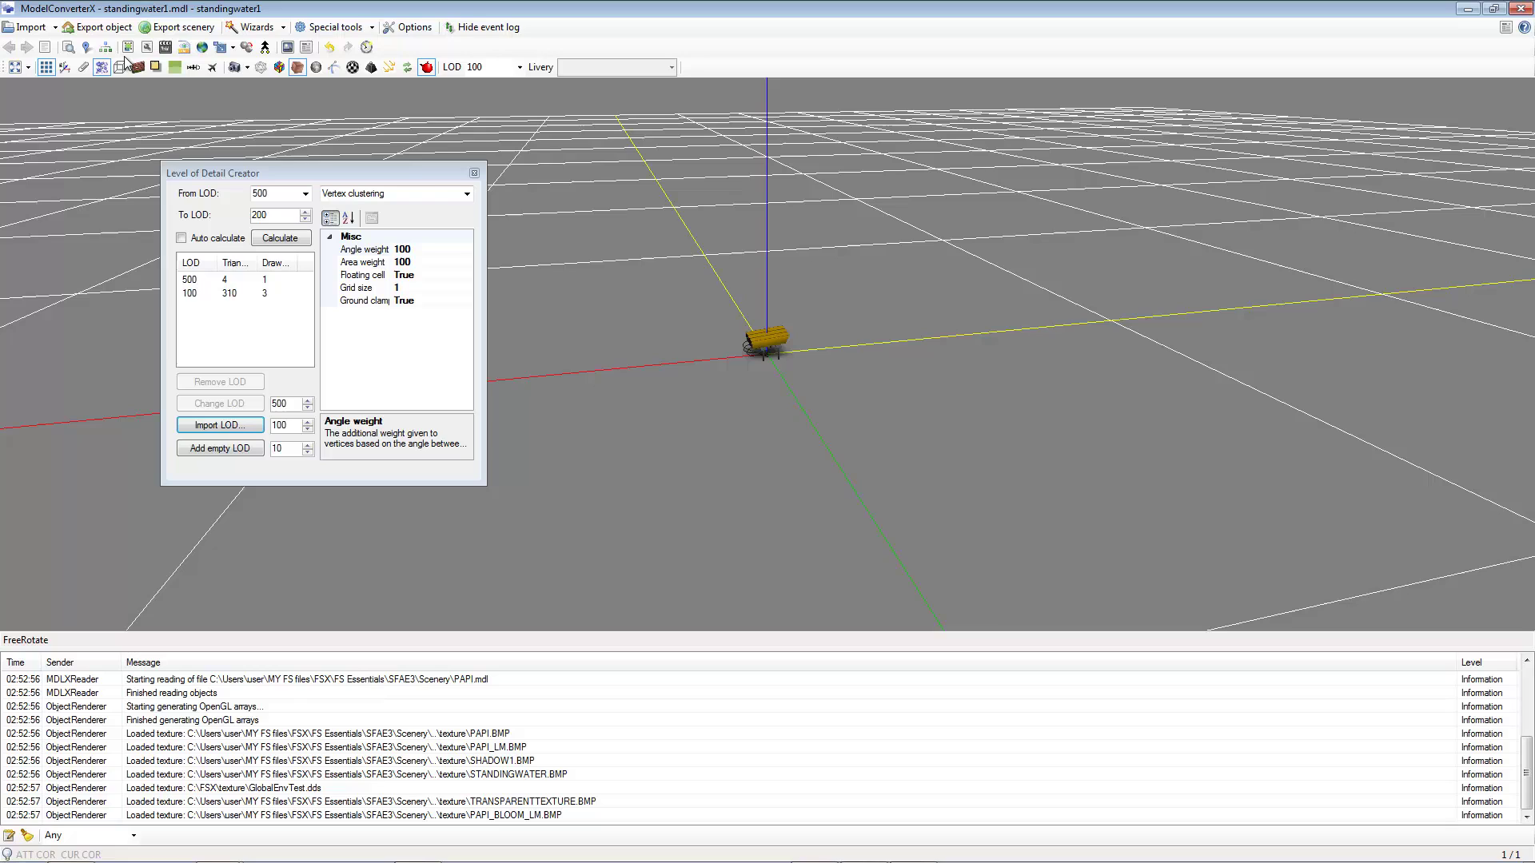
Step: Remove the PAPI, SHADOW1 and TRANSPARENTTEXTURE materials from the model in the Material Editor
left_click(474, 173)
left_click(125, 48)
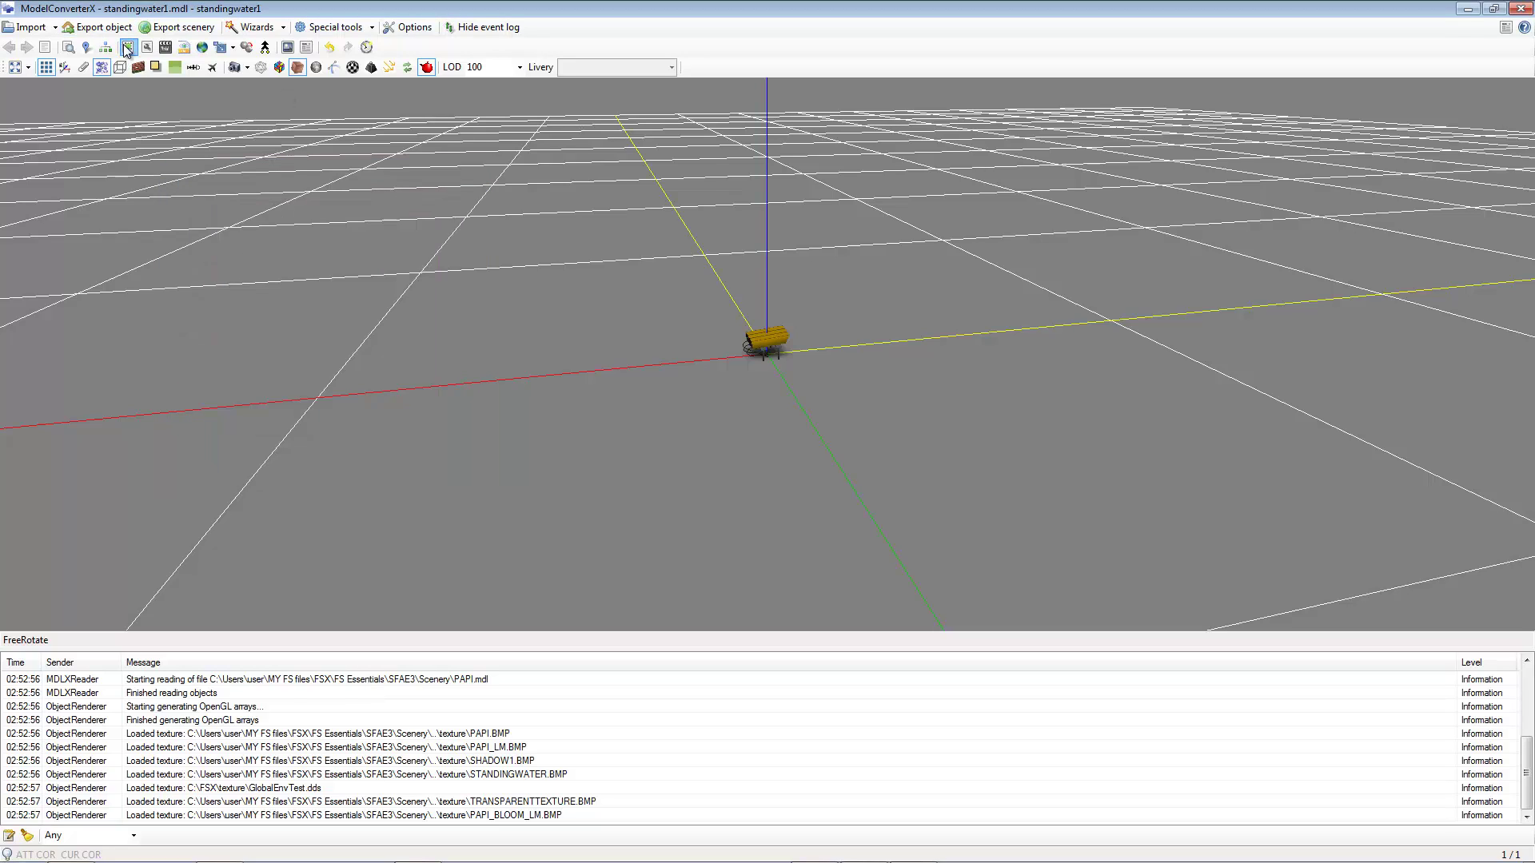
left_click(268, 246)
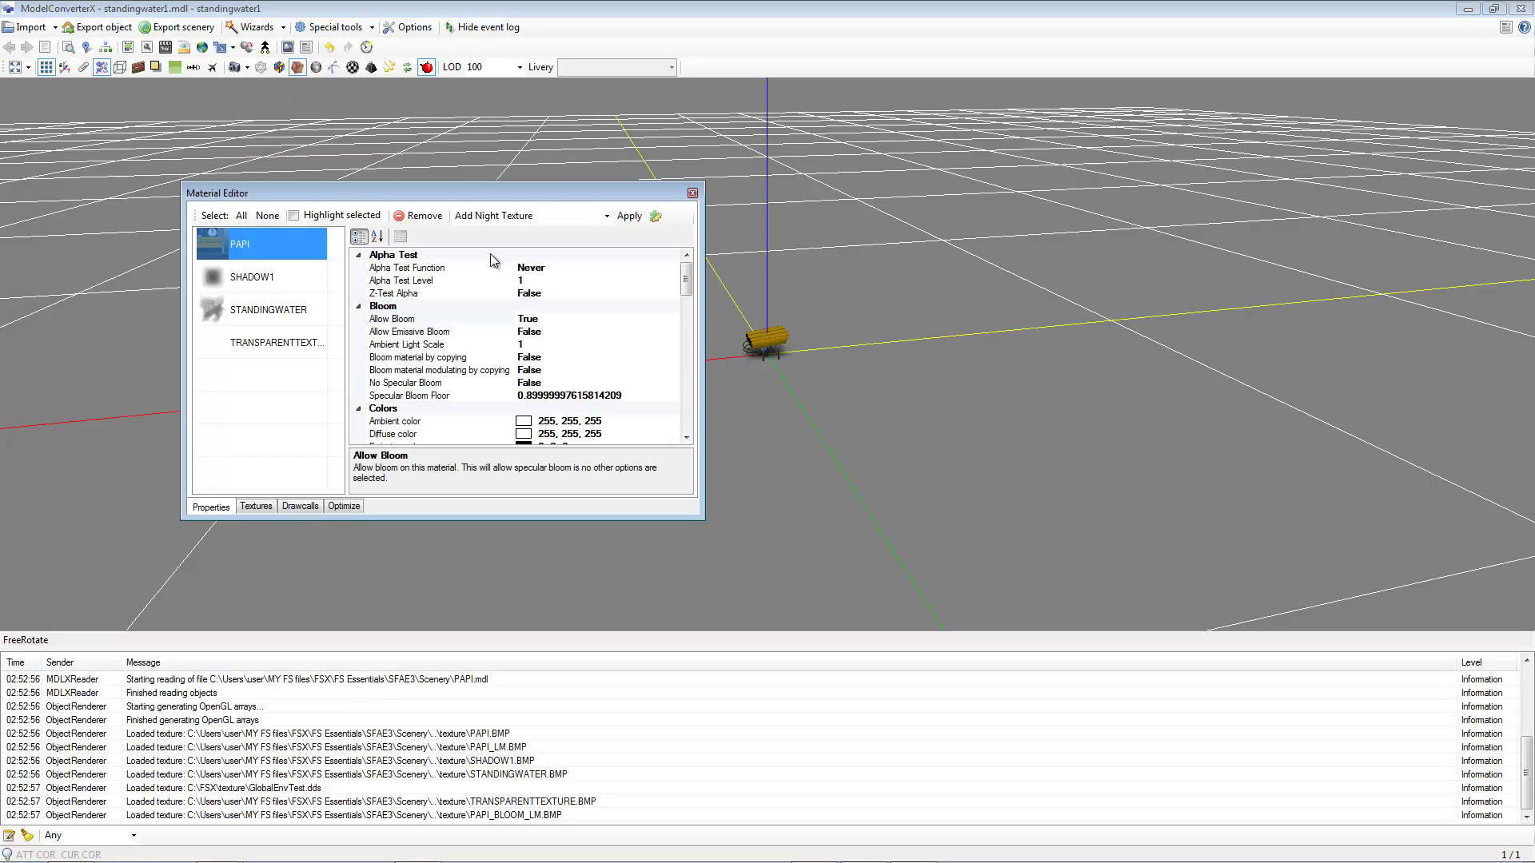
left_click(419, 216)
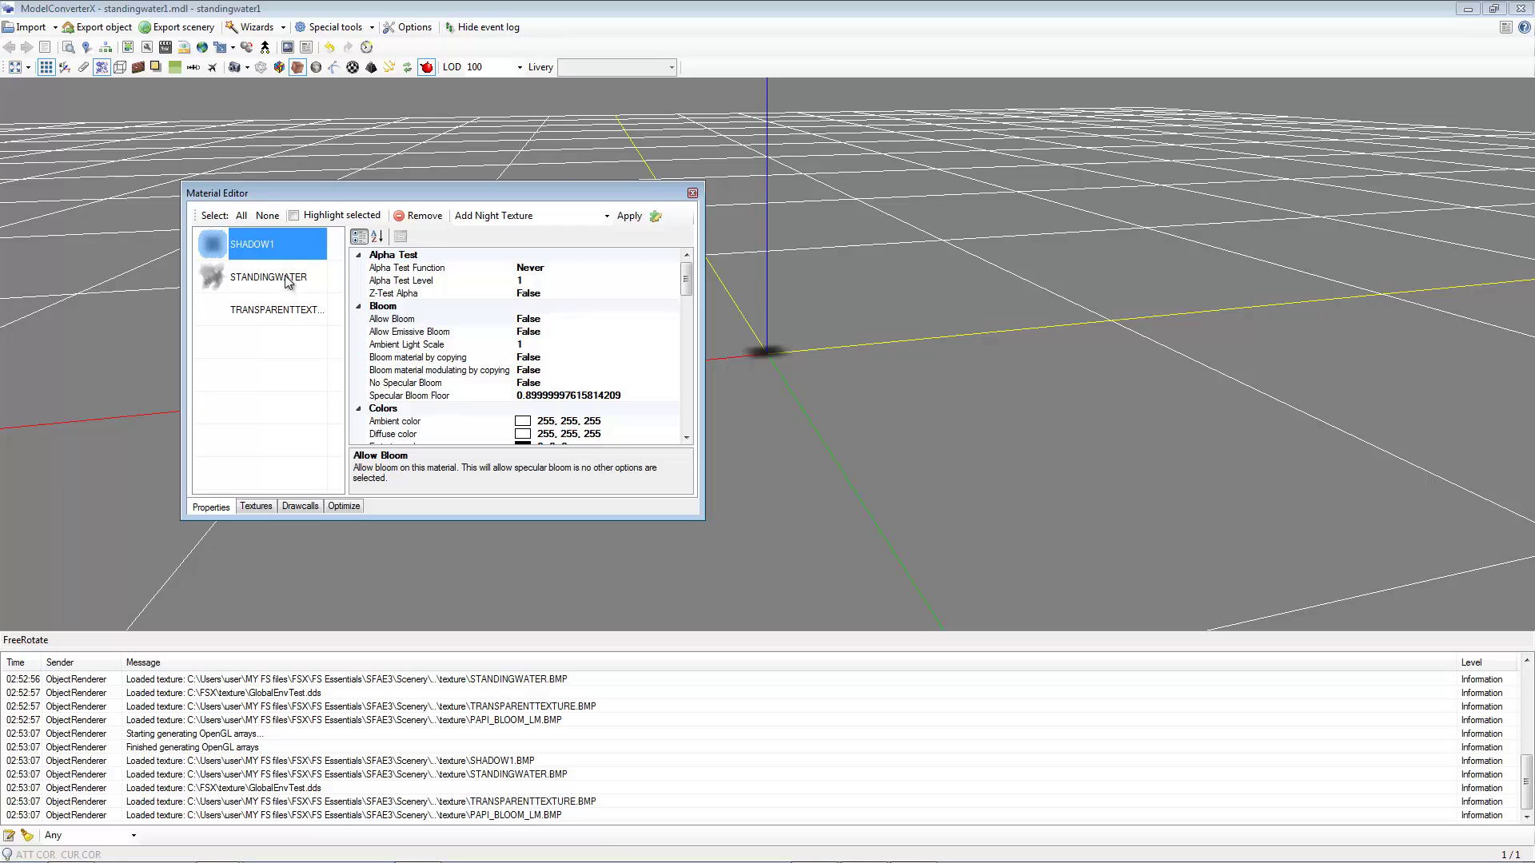
left_click(432, 218)
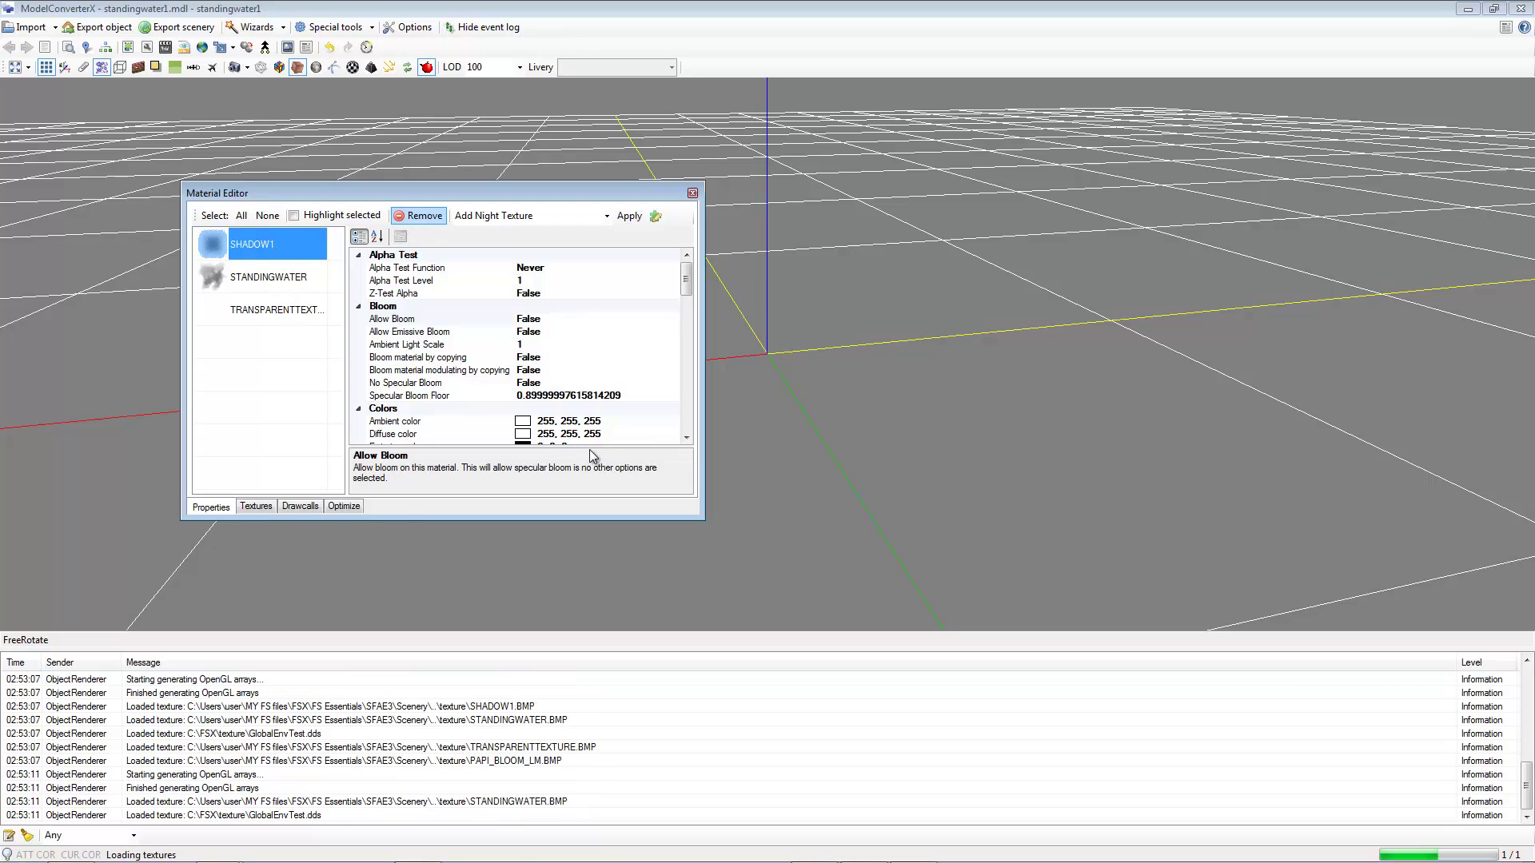
left_click(435, 223)
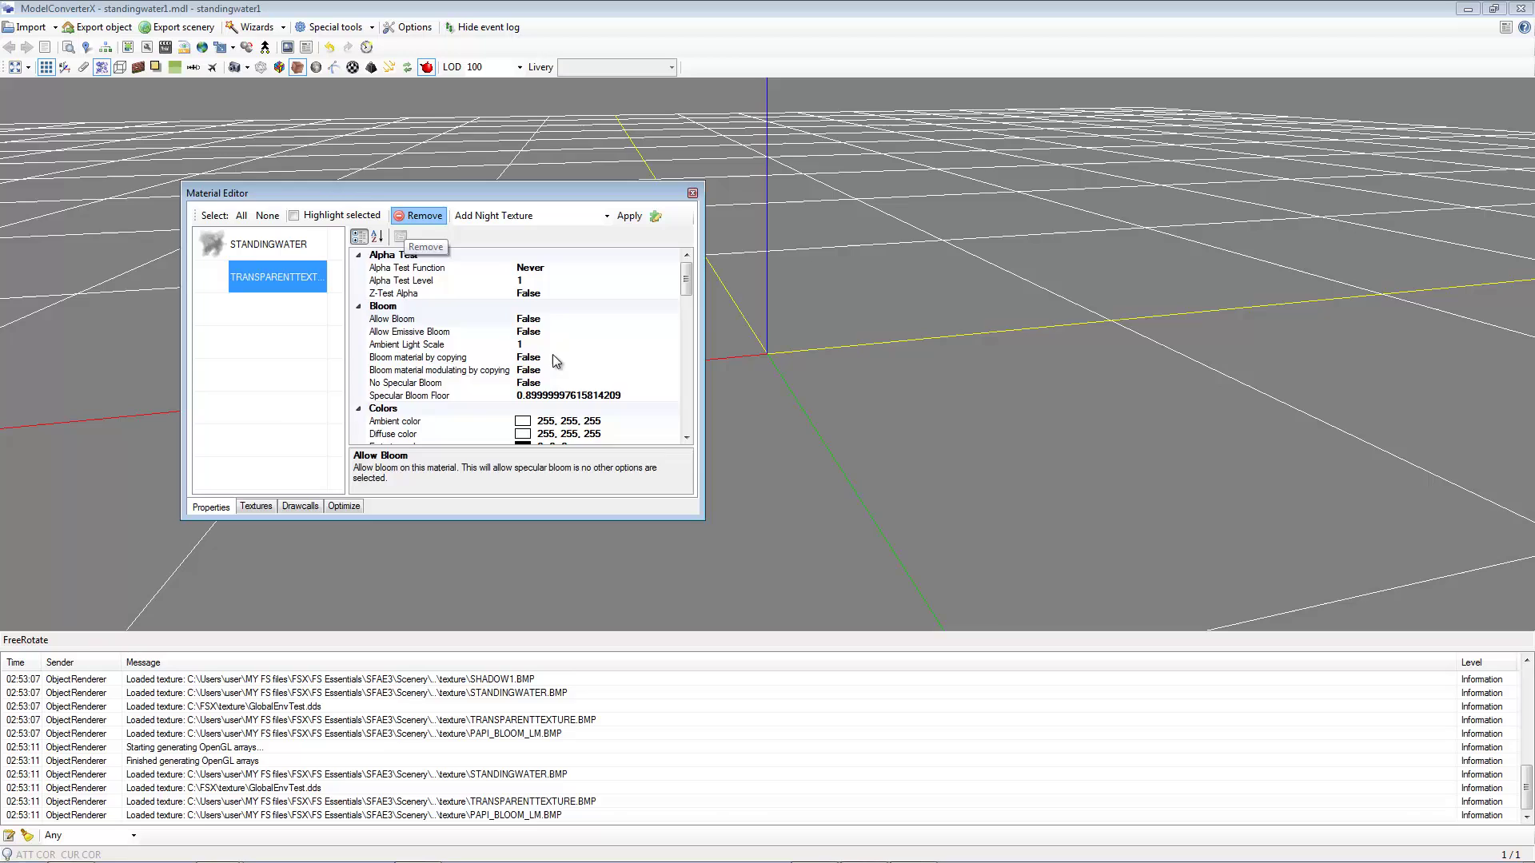
left_click_drag(830, 252, 678, 372)
left_click(693, 192)
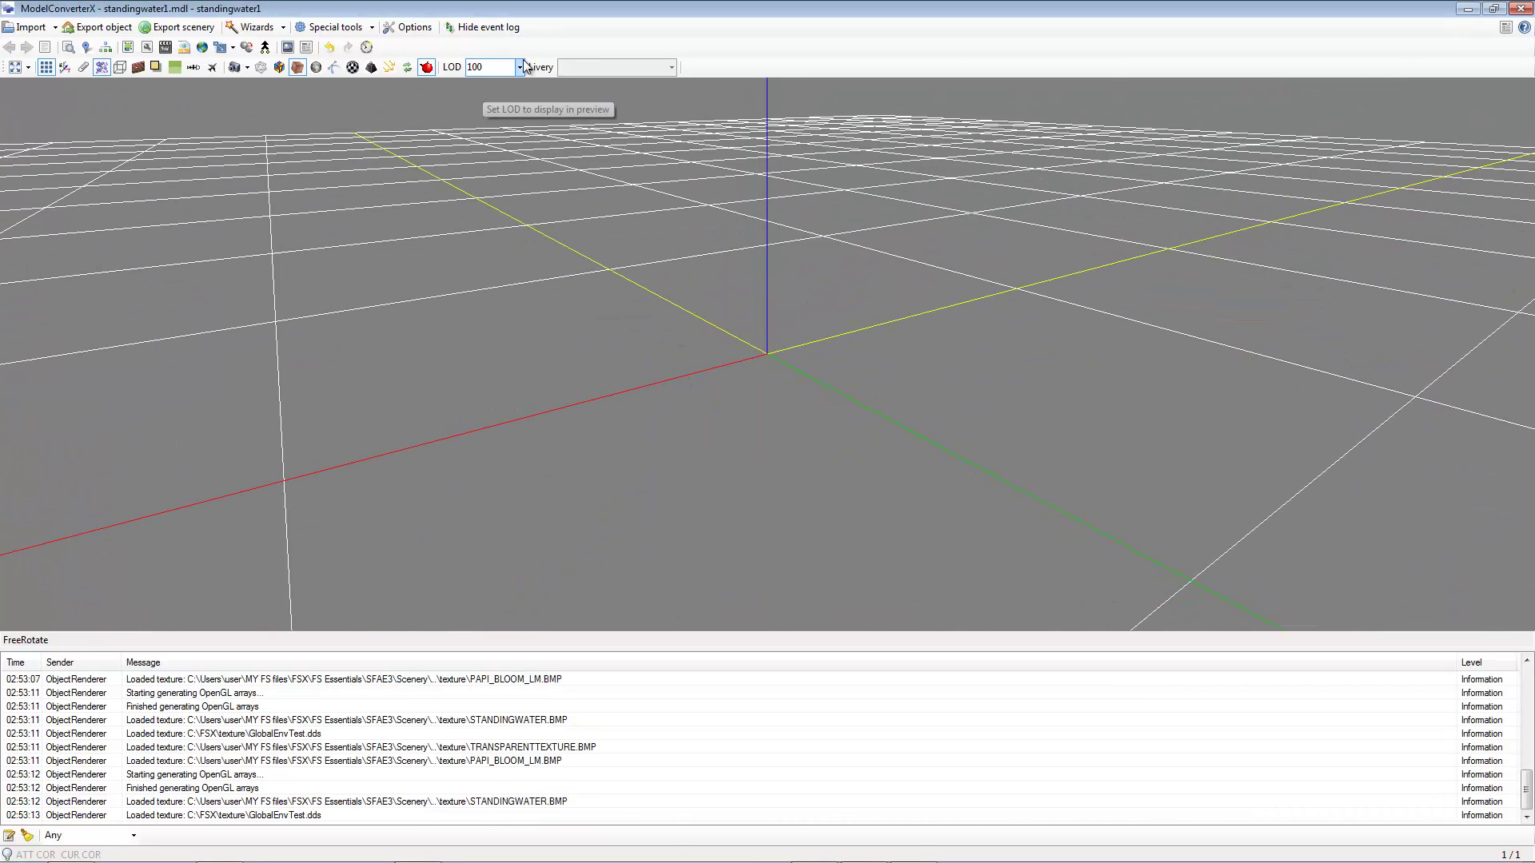
Step: Switch the preview to LOD 500 and examine the puddle from several angles
left_click(495, 68)
scroll(496, 67, "down", 1)
left_click_drag(642, 264, 687, 379)
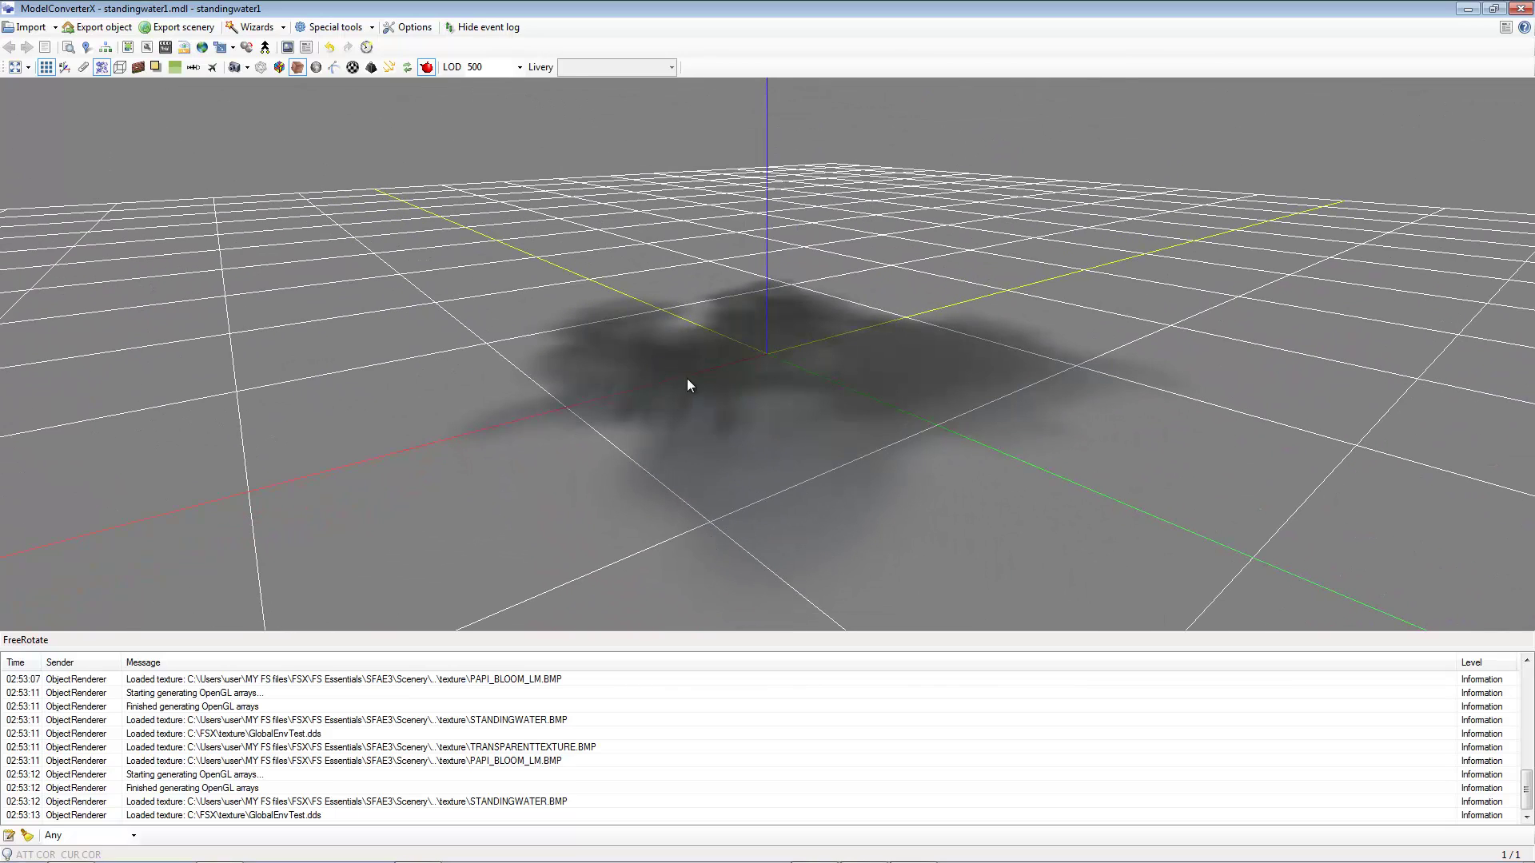
scroll(502, 68, "up", 1)
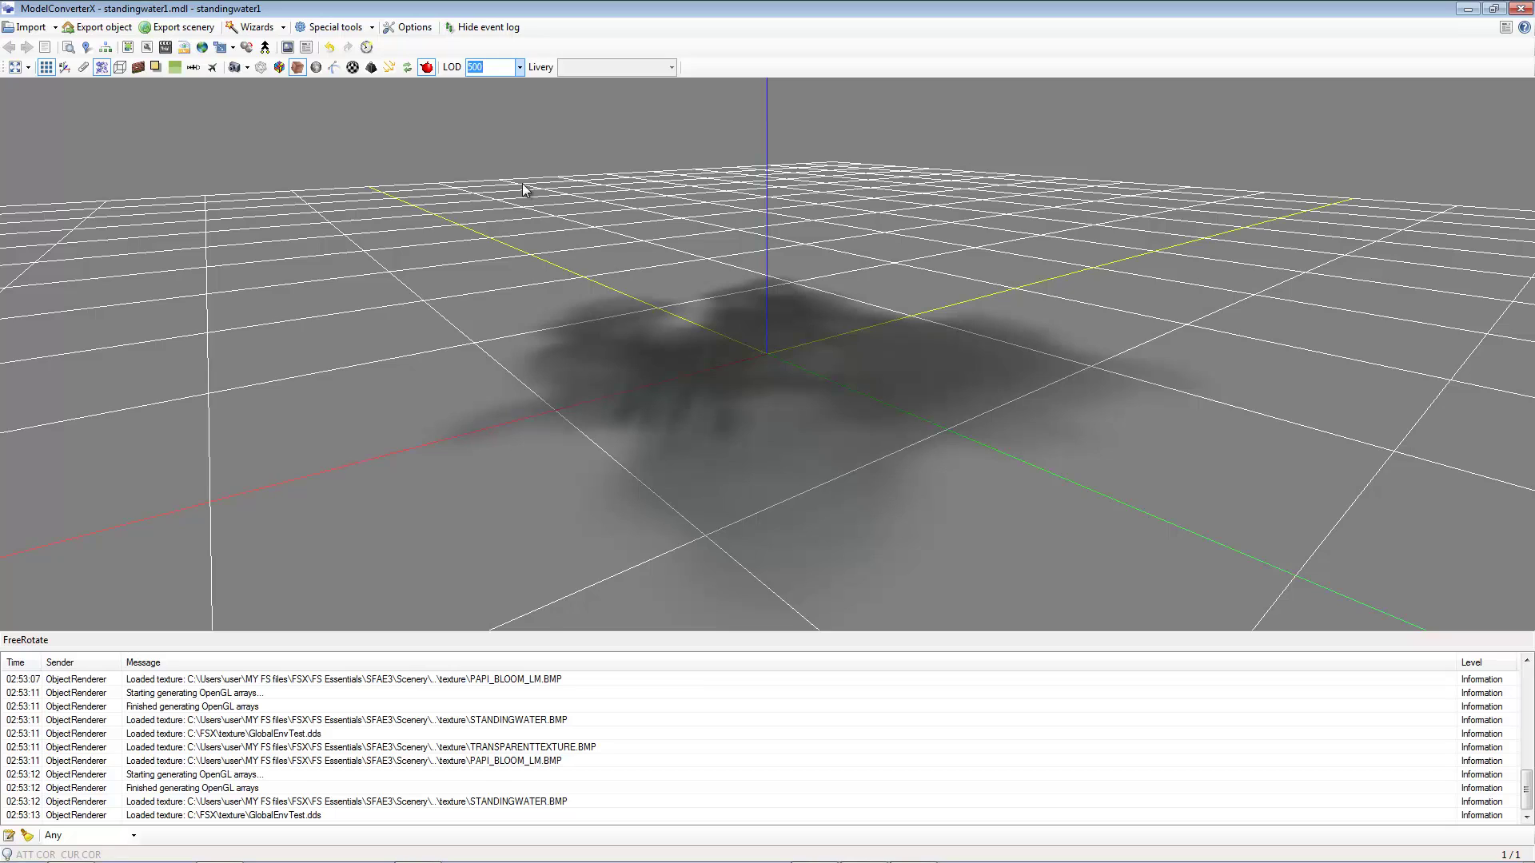
left_click_drag(523, 188, 620, 251)
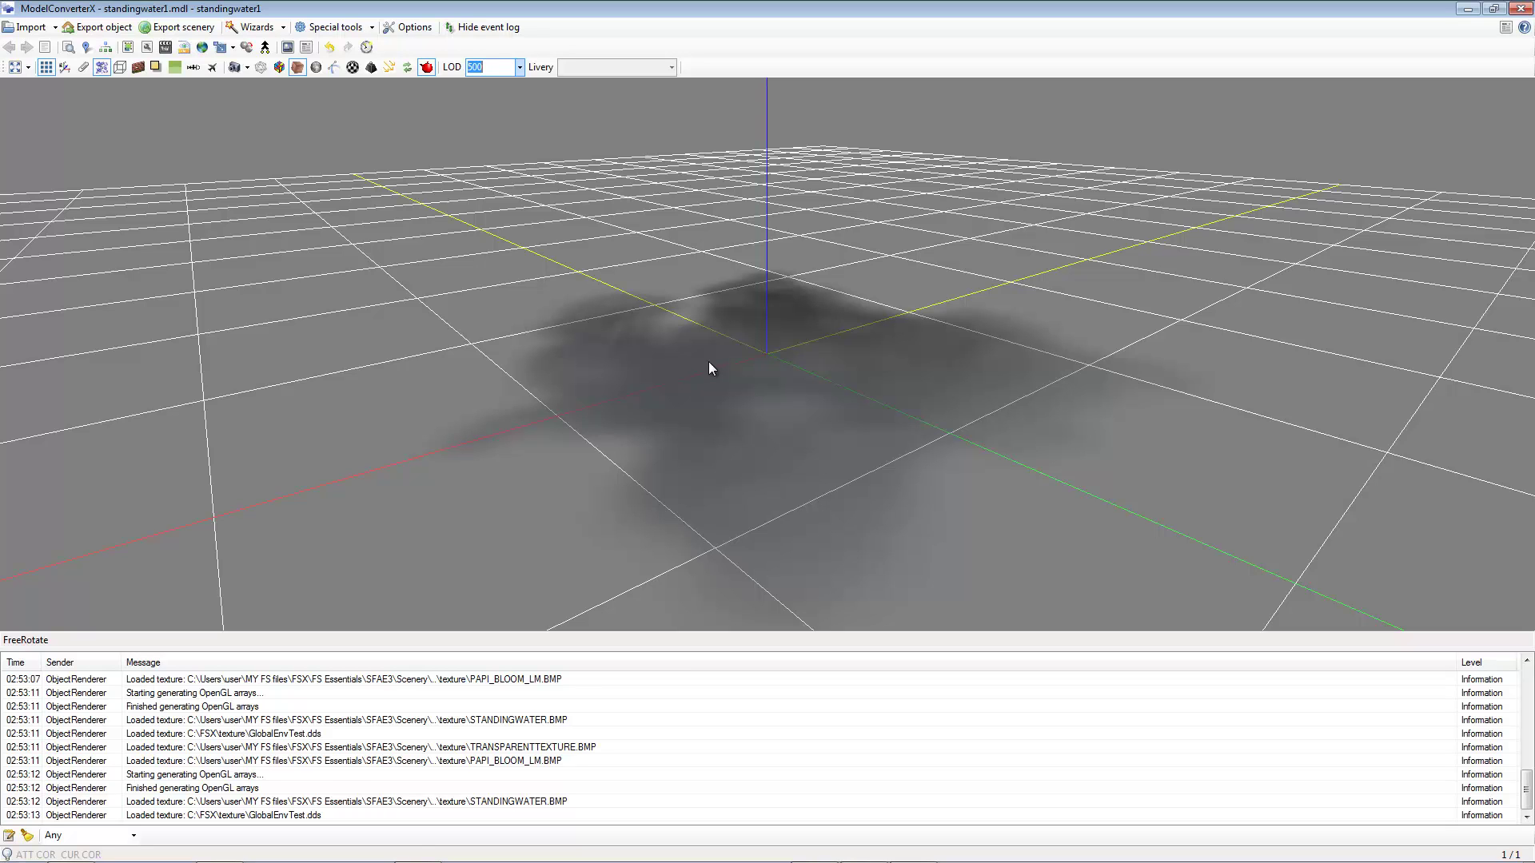
mouse_move(708, 361)
left_mouse_down()
mouse_move(754, 418)
mouse_move(697, 362)
left_mouse_up()
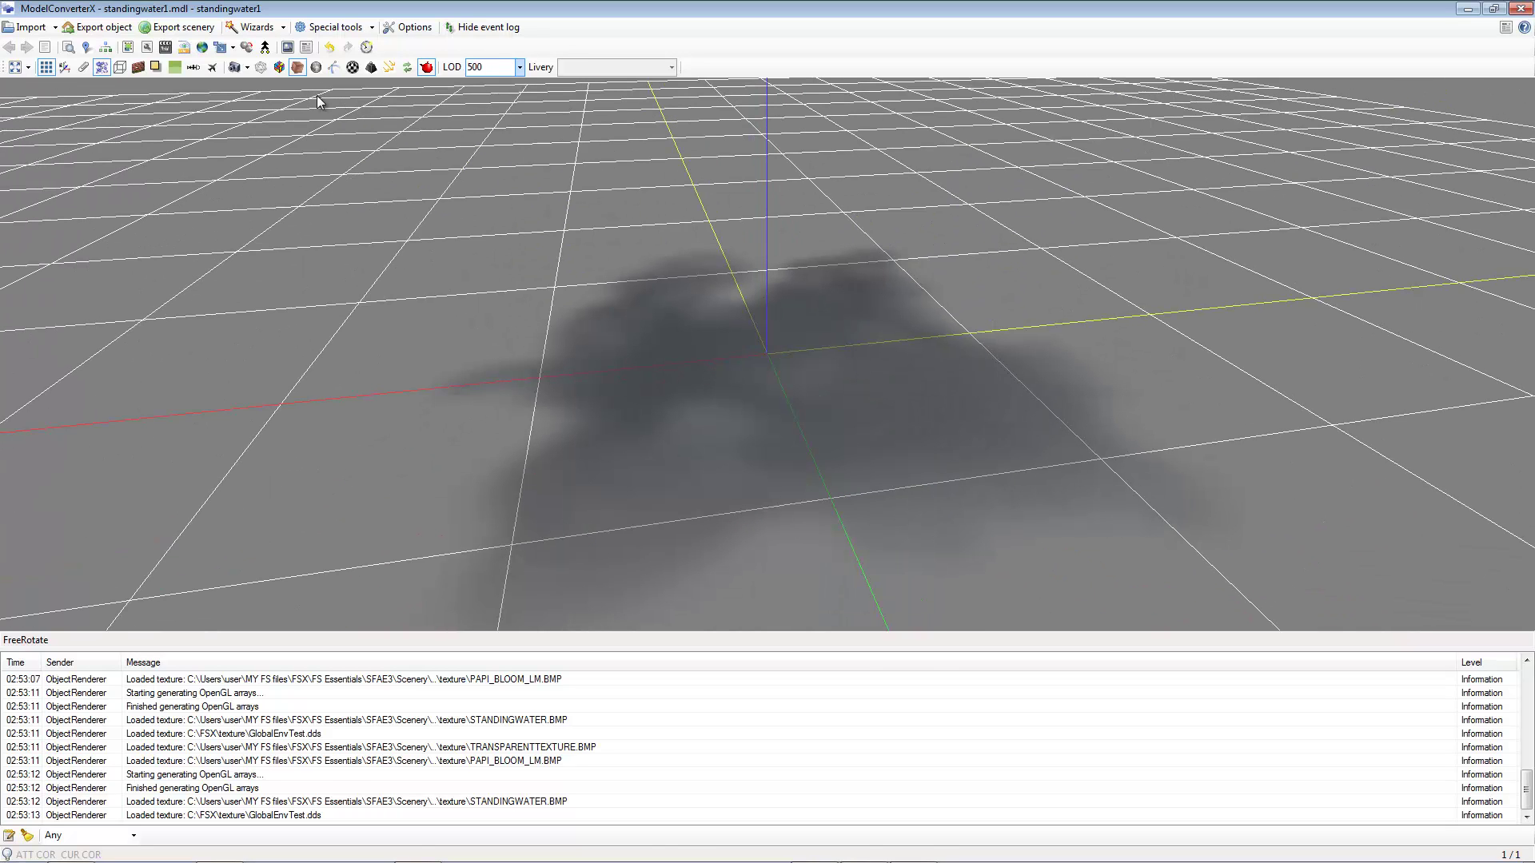
Step: Import PAPI.mdl from the Scenery folder as the LOD 100 model in the Level of Detail Creator
left_click(247, 47)
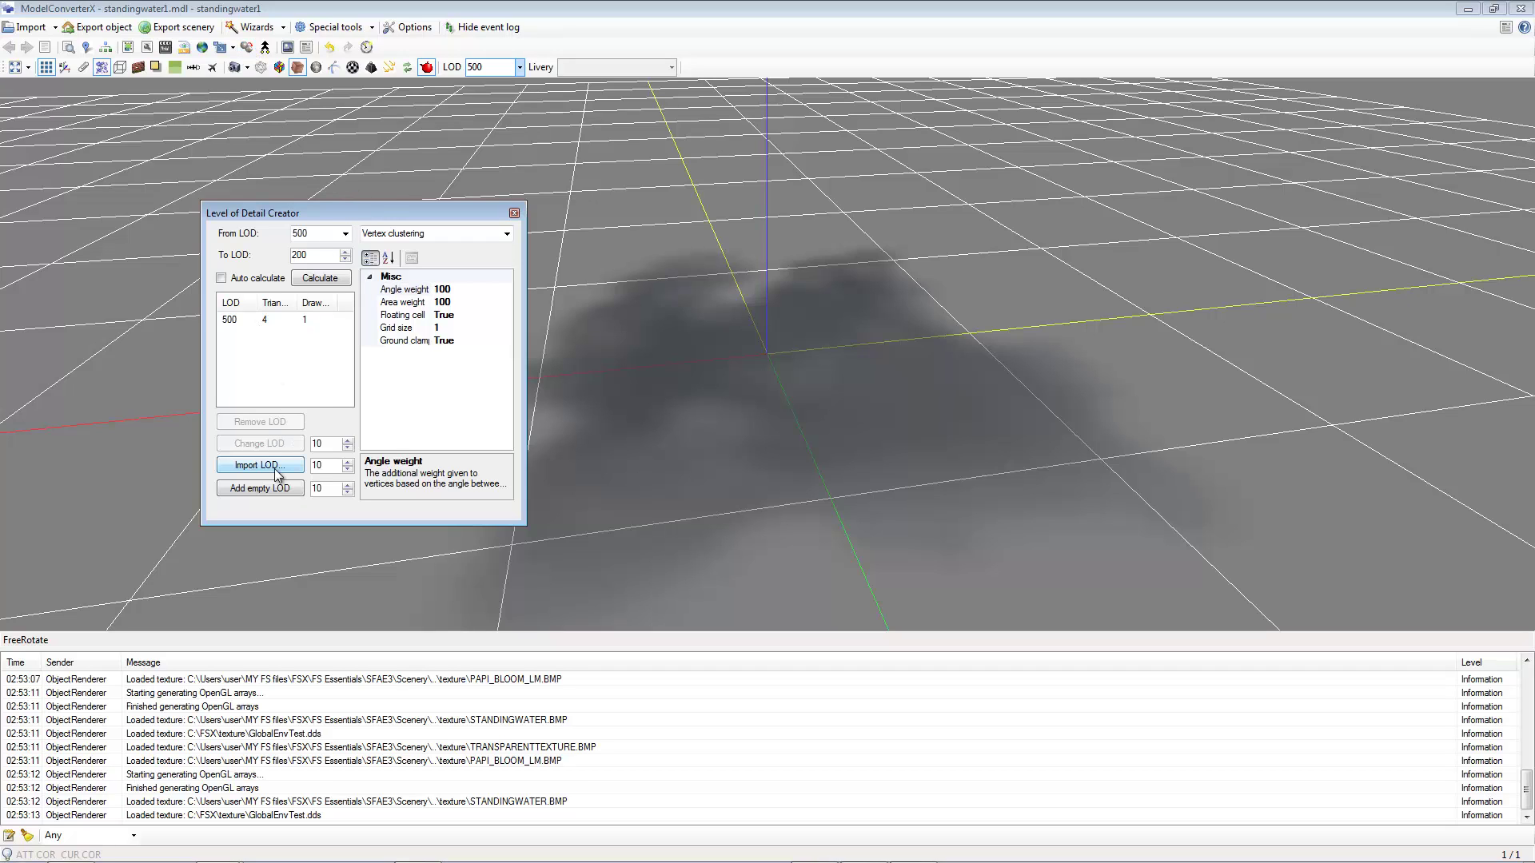
left_click(327, 466)
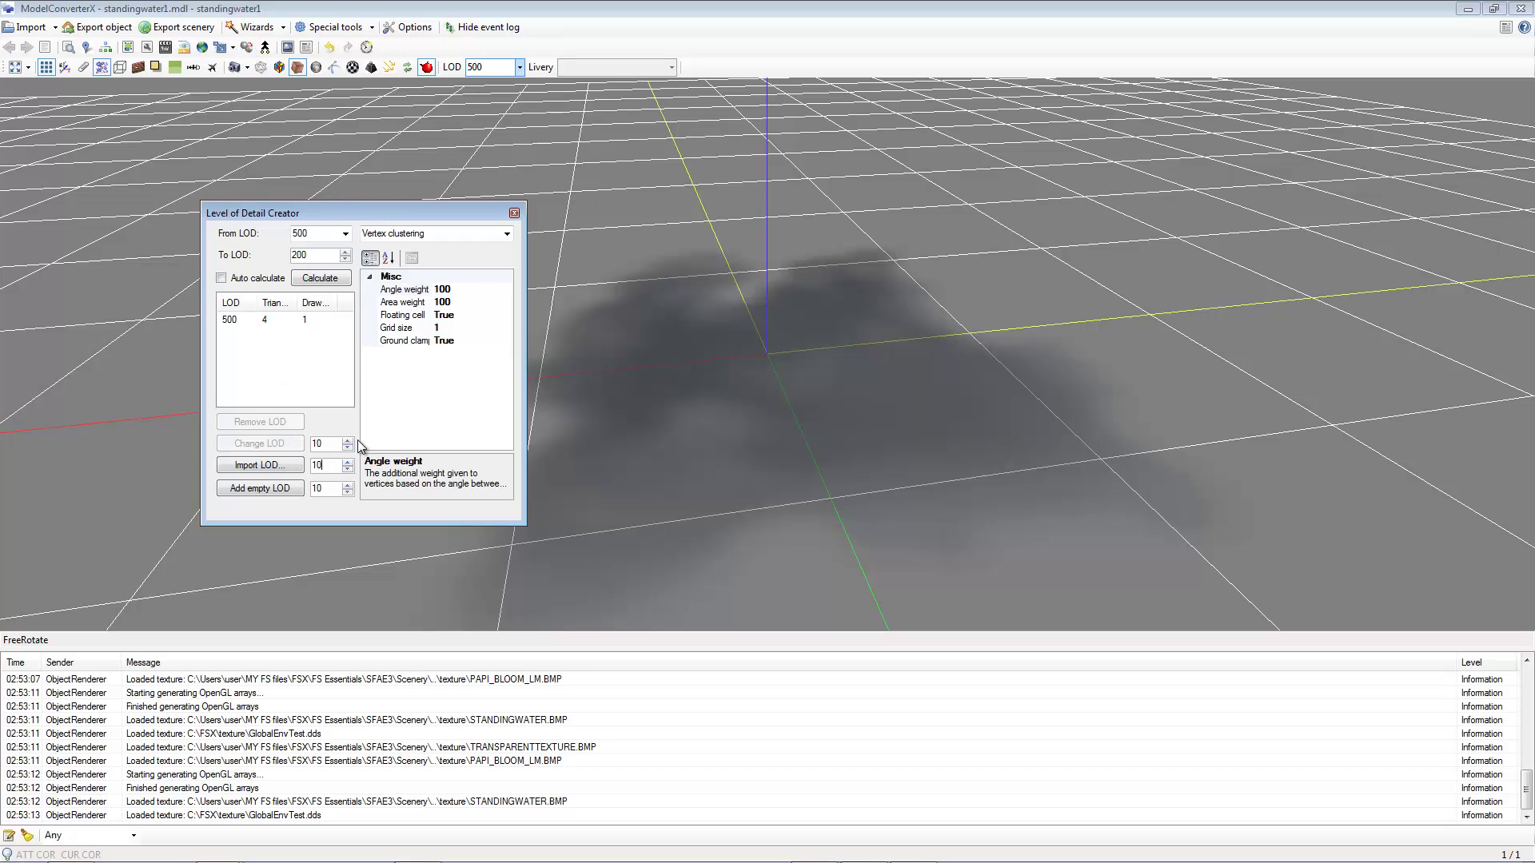
left_click(285, 464)
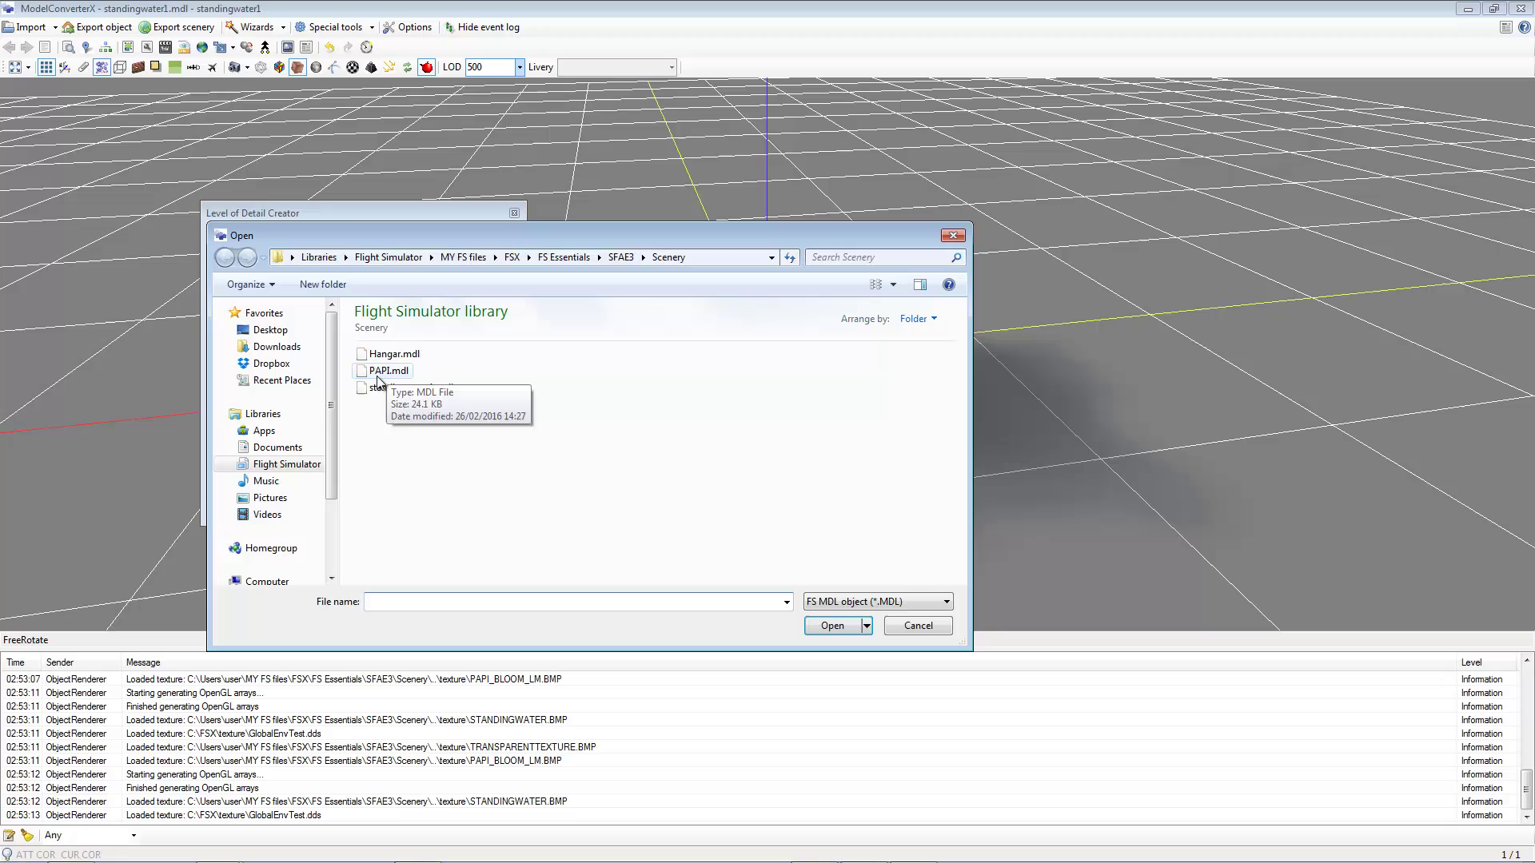
left_click_drag(412, 243, 708, 218)
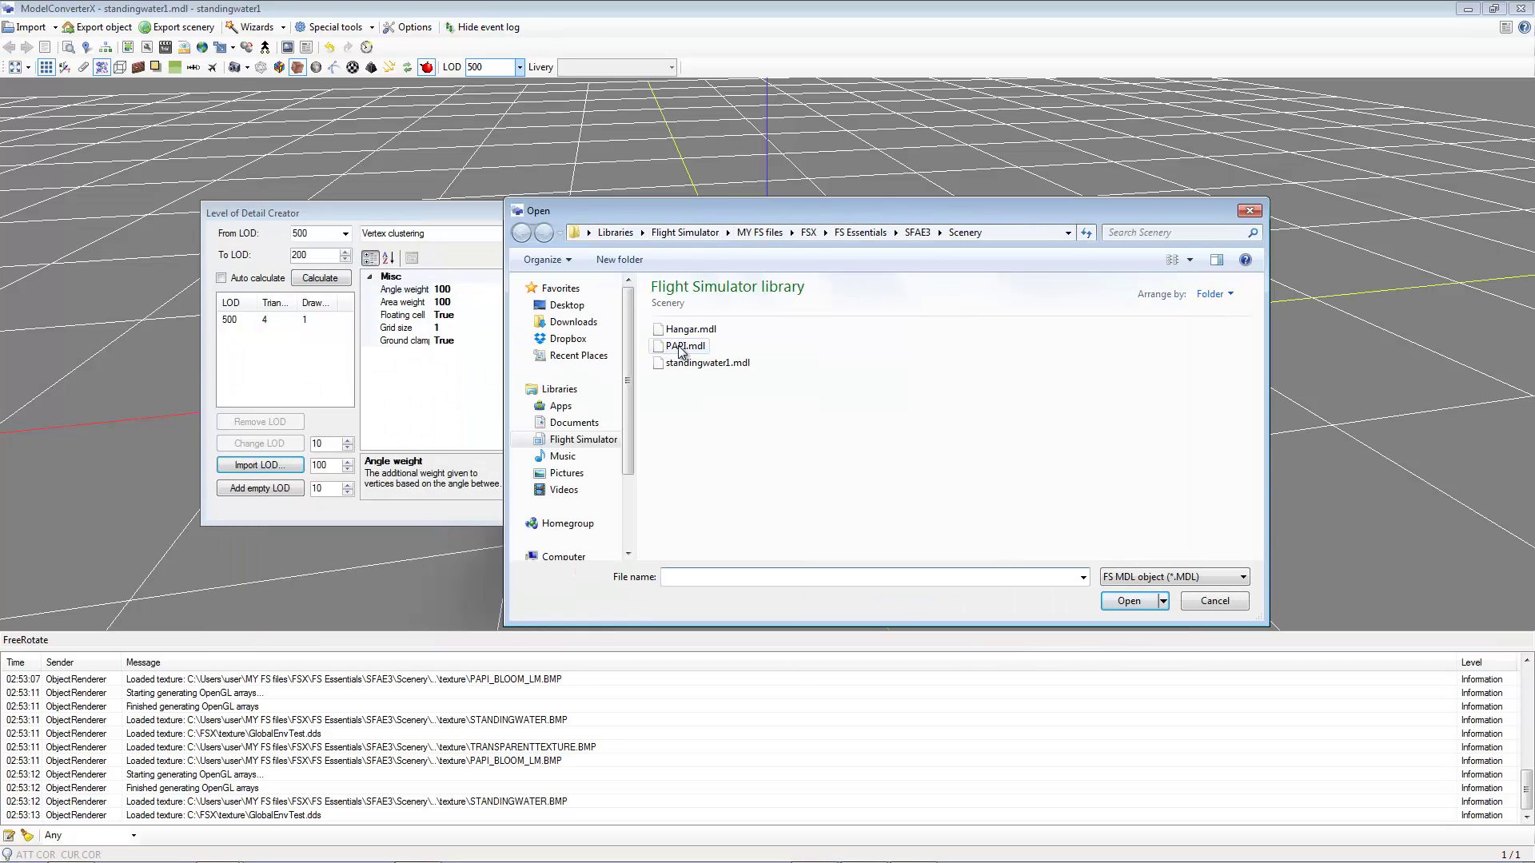
left_click(708, 364)
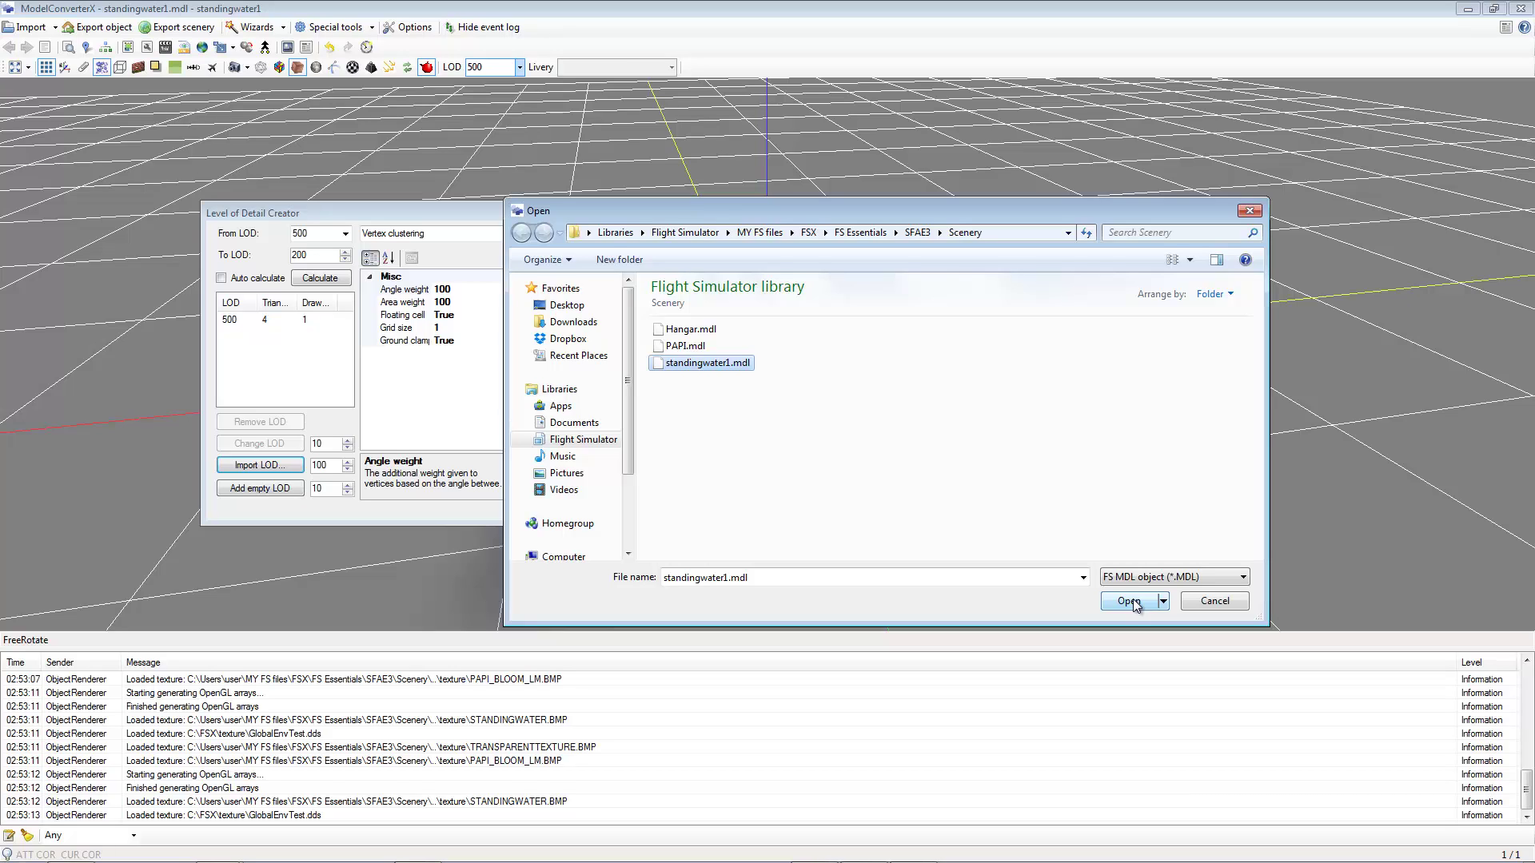
left_click(689, 346)
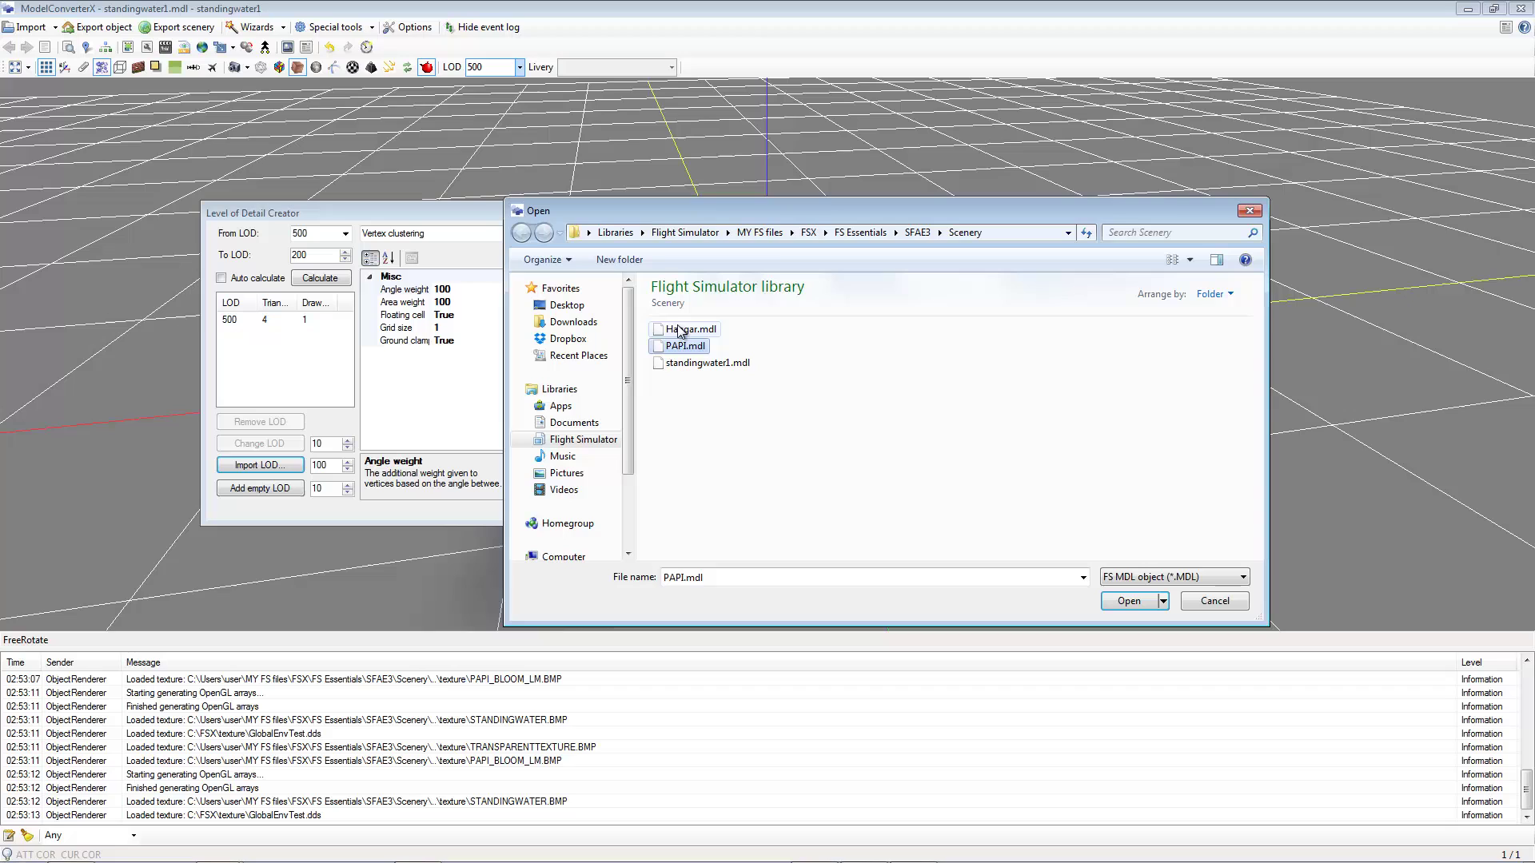
left_click(678, 330)
left_click(685, 346)
left_click(1129, 602)
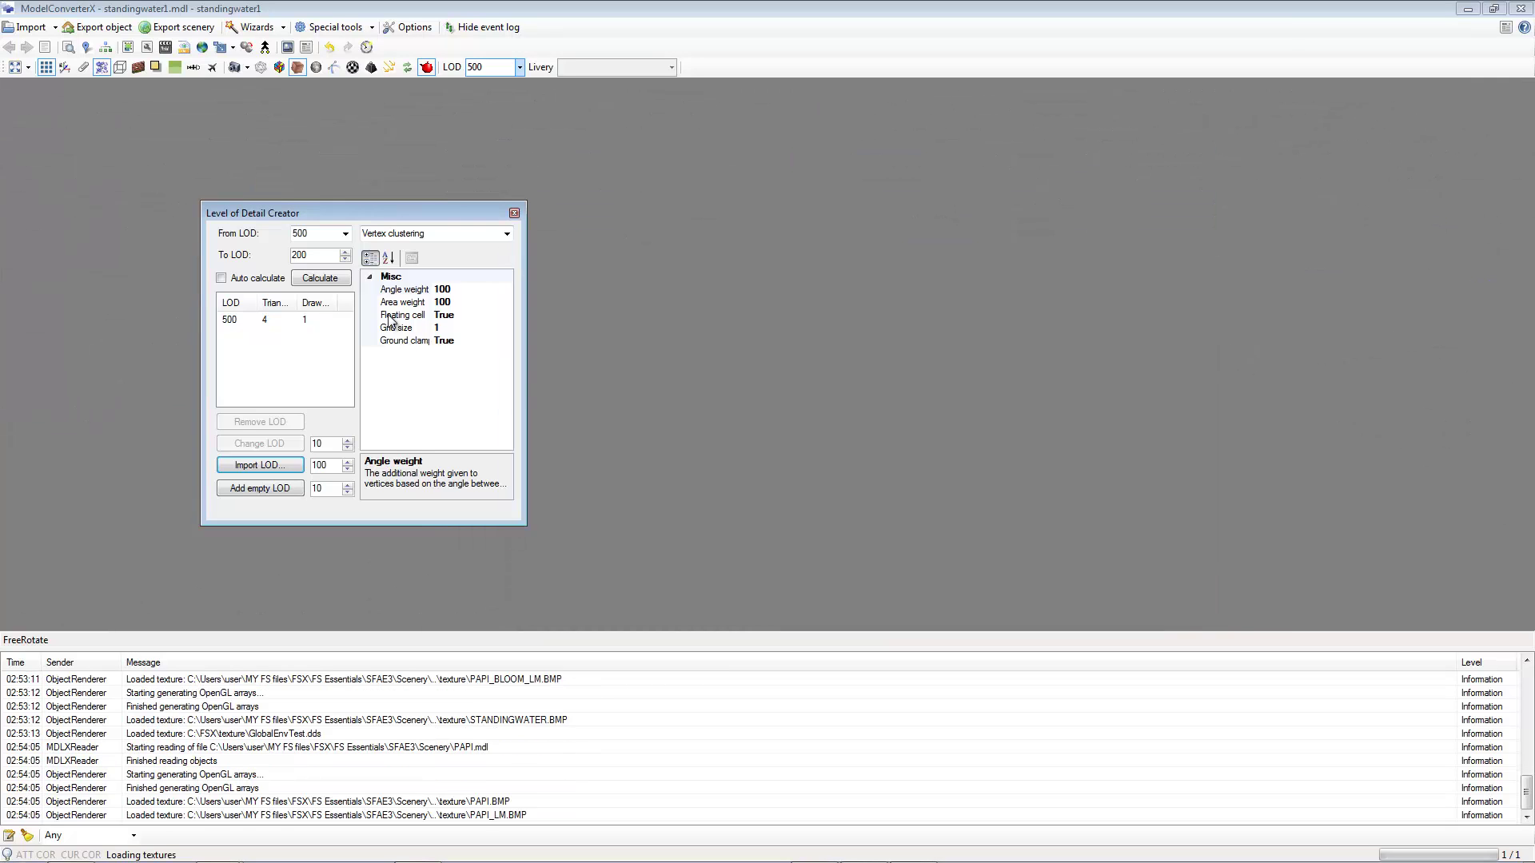
left_click(514, 213)
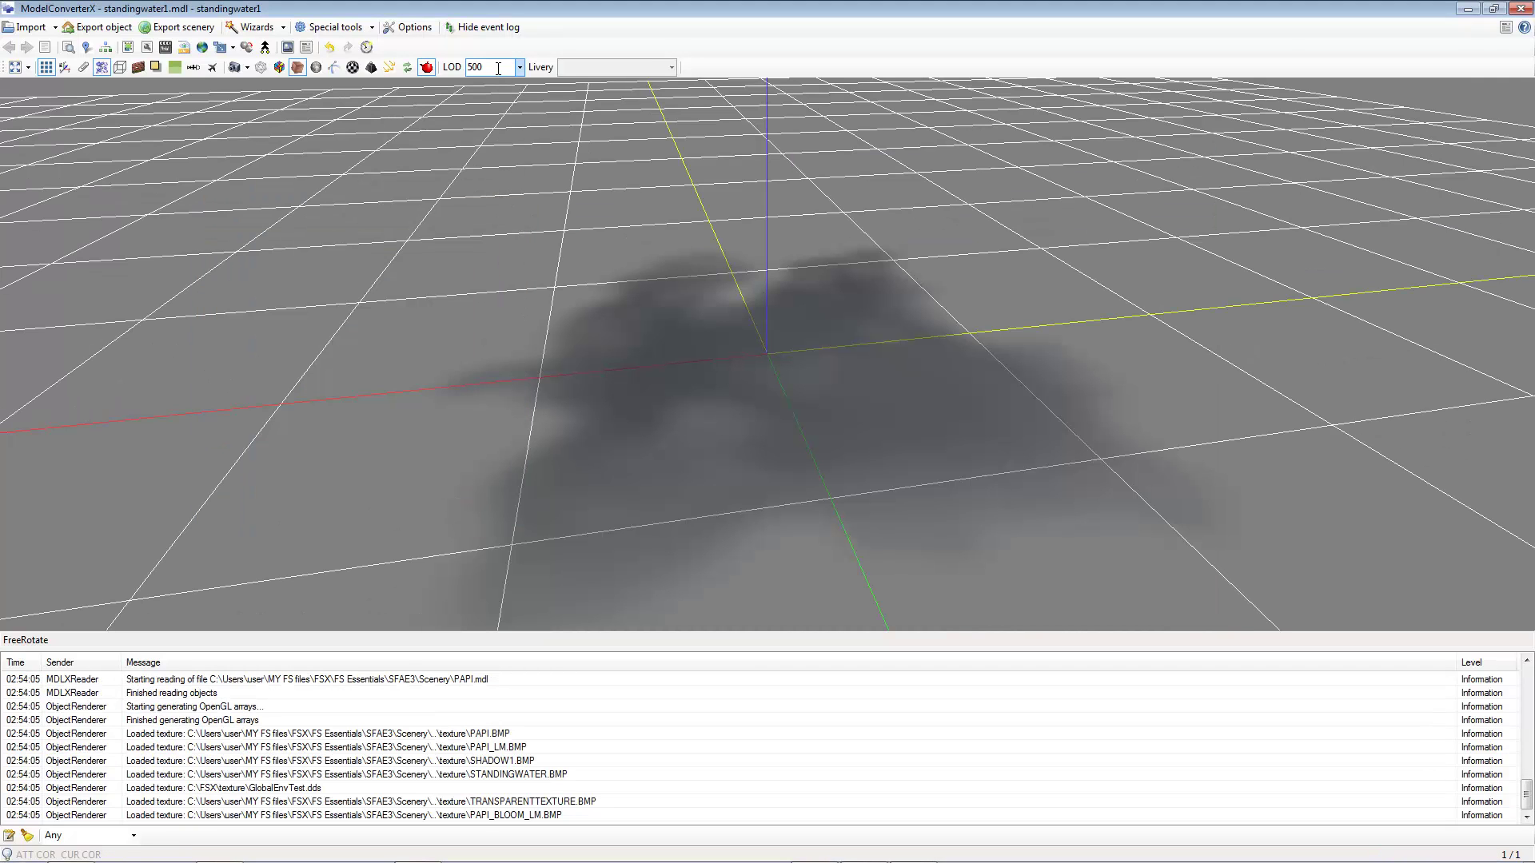
Step: Remove the PAPI material from the model in the Material Editor
left_click(128, 48)
left_click(89, 82)
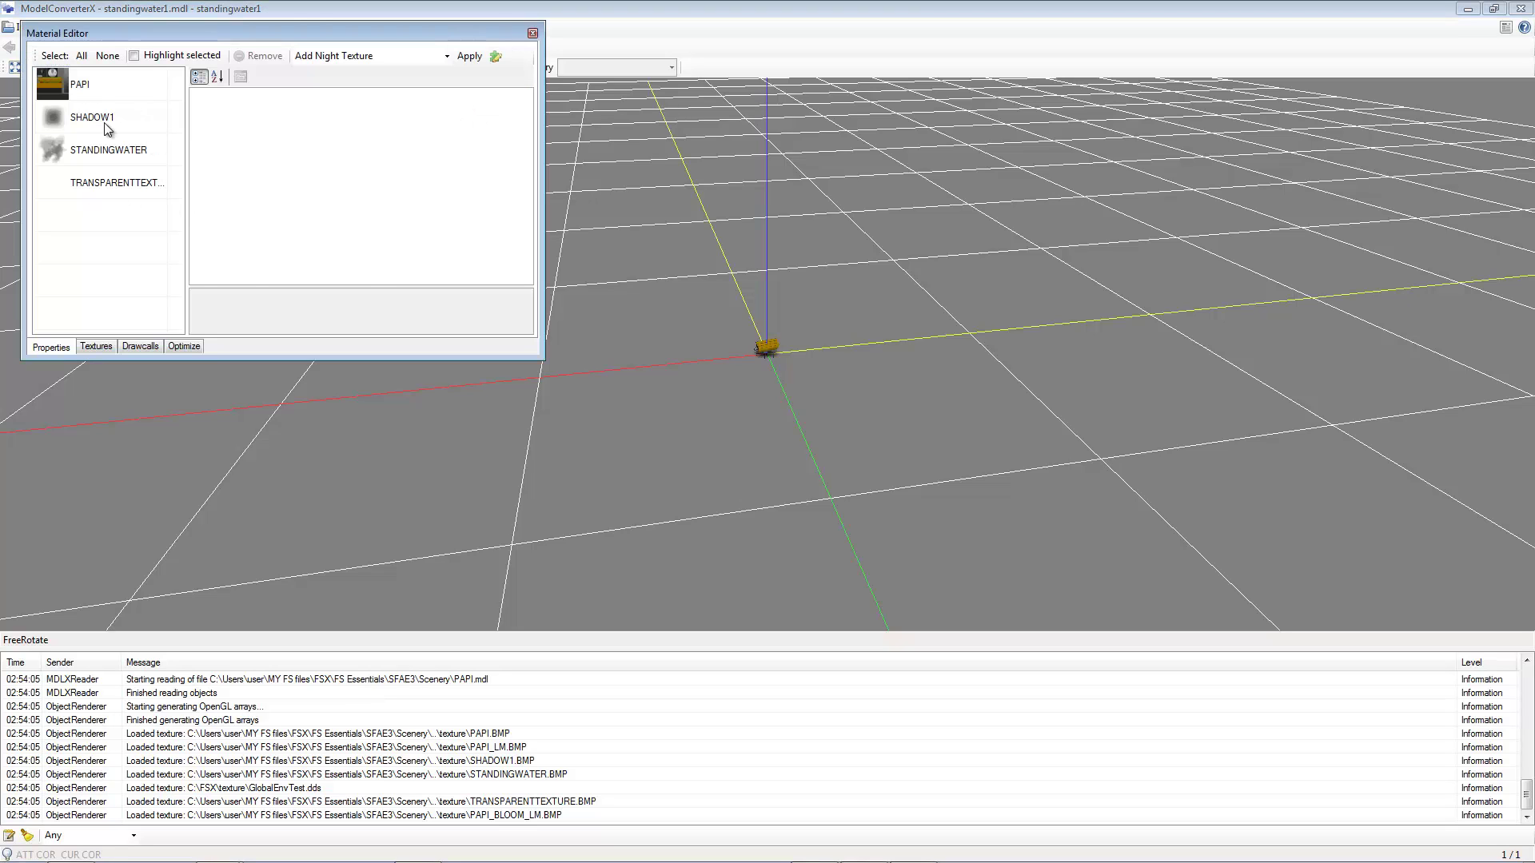
left_click(262, 56)
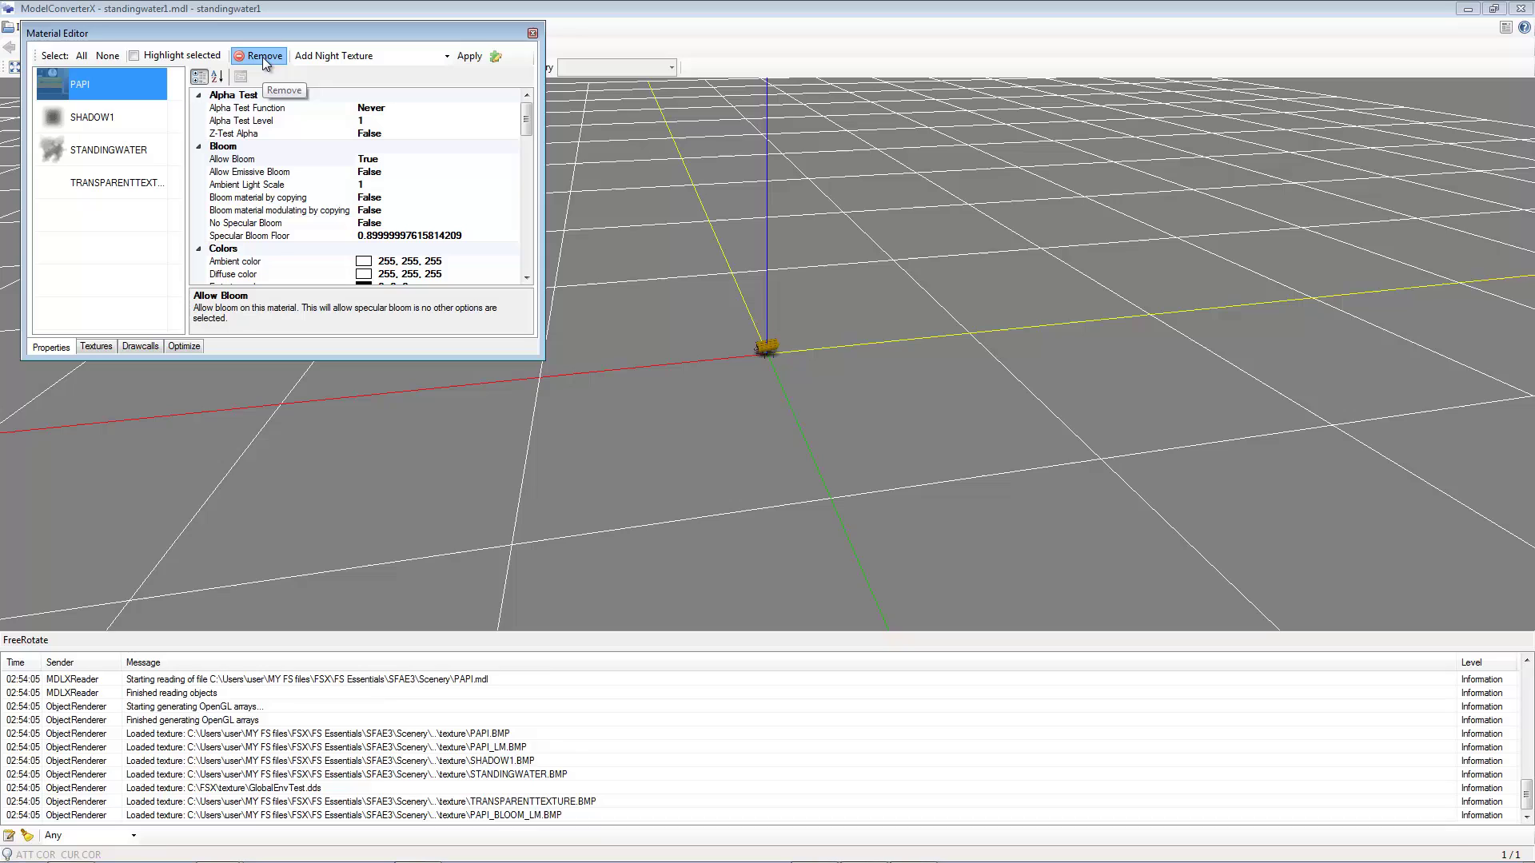
Step: Clear the nightmap texture PAPI_BLOOM_LM.BMP from the TRANSPARENTTEXTURE material
left_click(98, 158)
left_click_drag(525, 118, 526, 252)
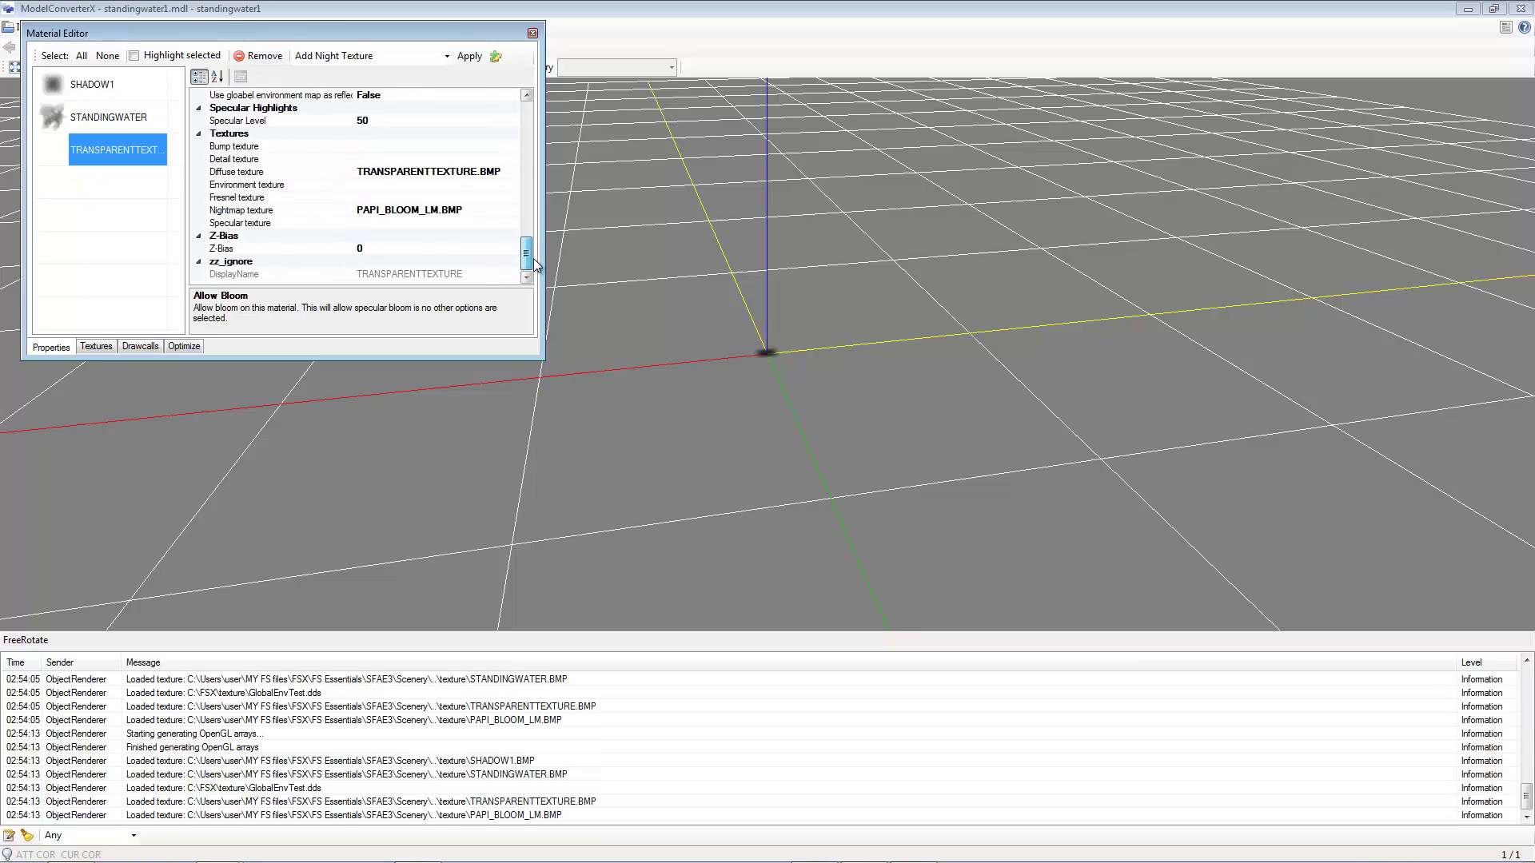
left_click(469, 210)
double_click(400, 209)
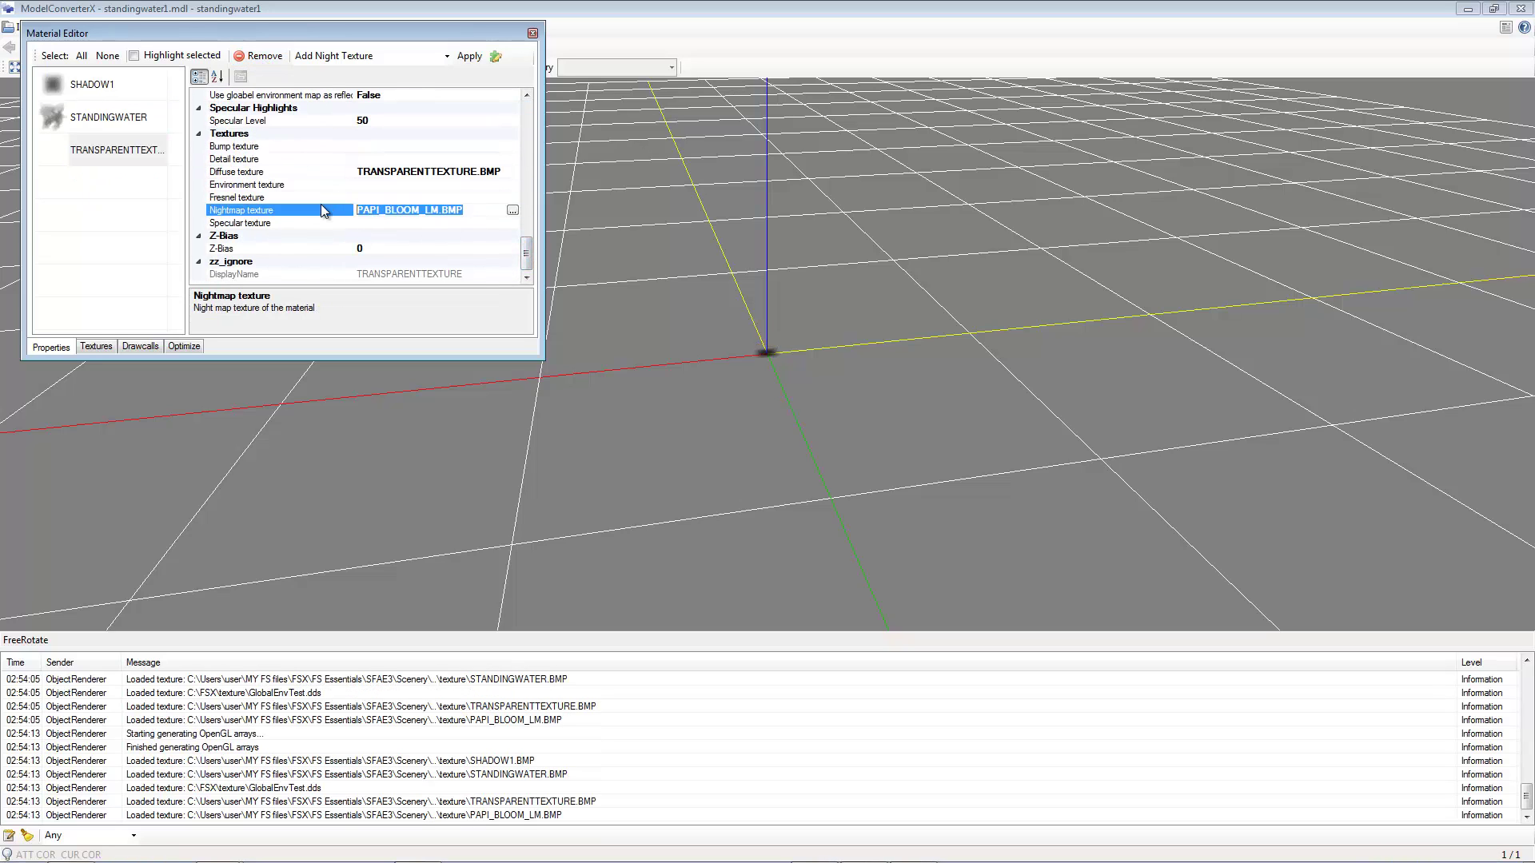
key("Delete")
scroll(320, 203, "up", 2)
left_click(531, 34)
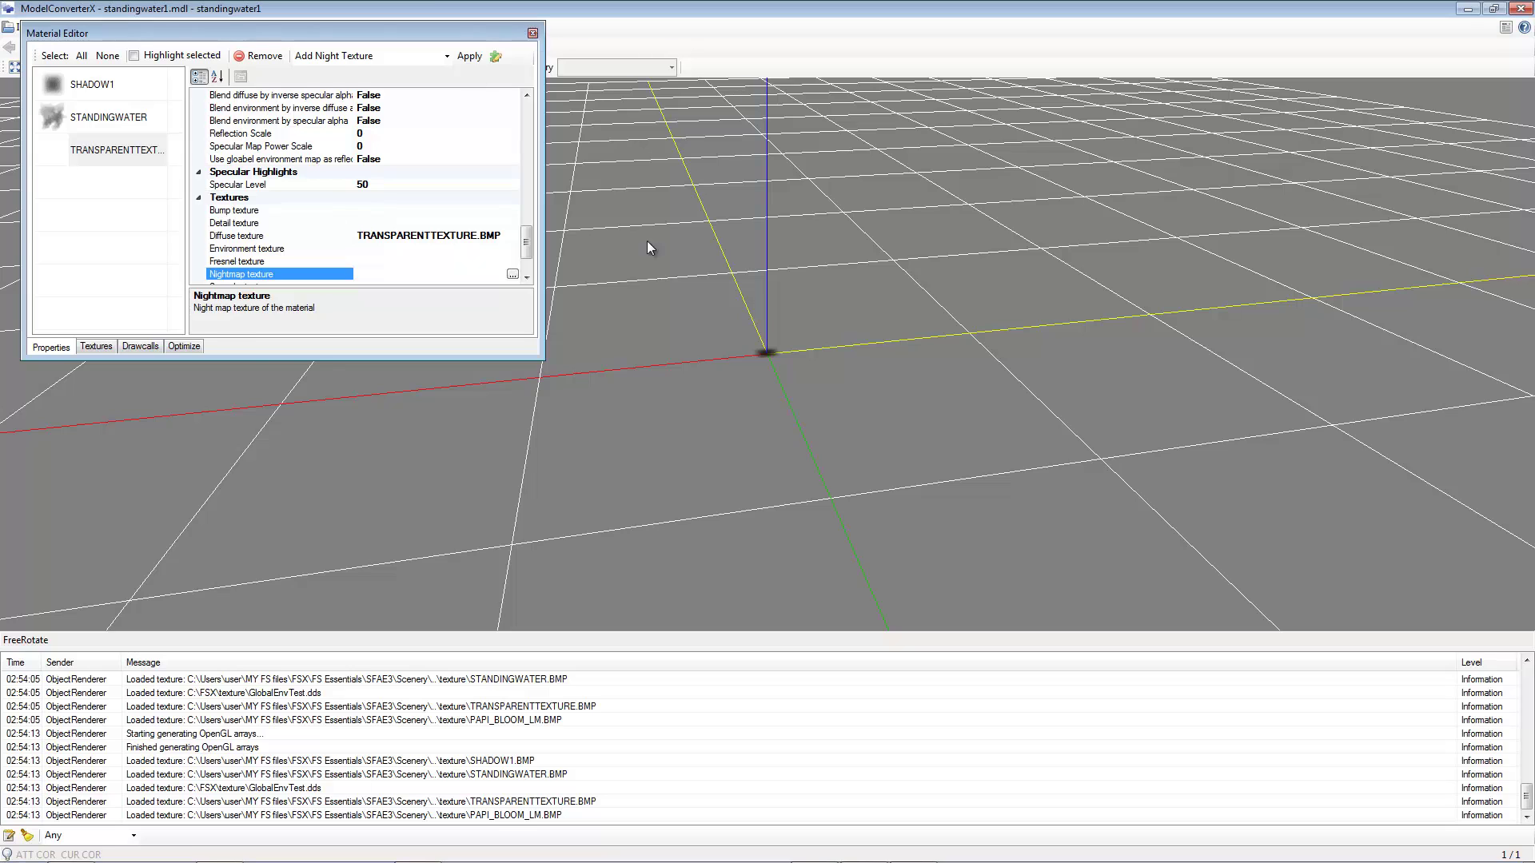
Step: Remove the SHADOW1 material from the model in the Material Editor
left_click_drag(645, 241, 631, 360)
scroll(769, 359, "up", 4)
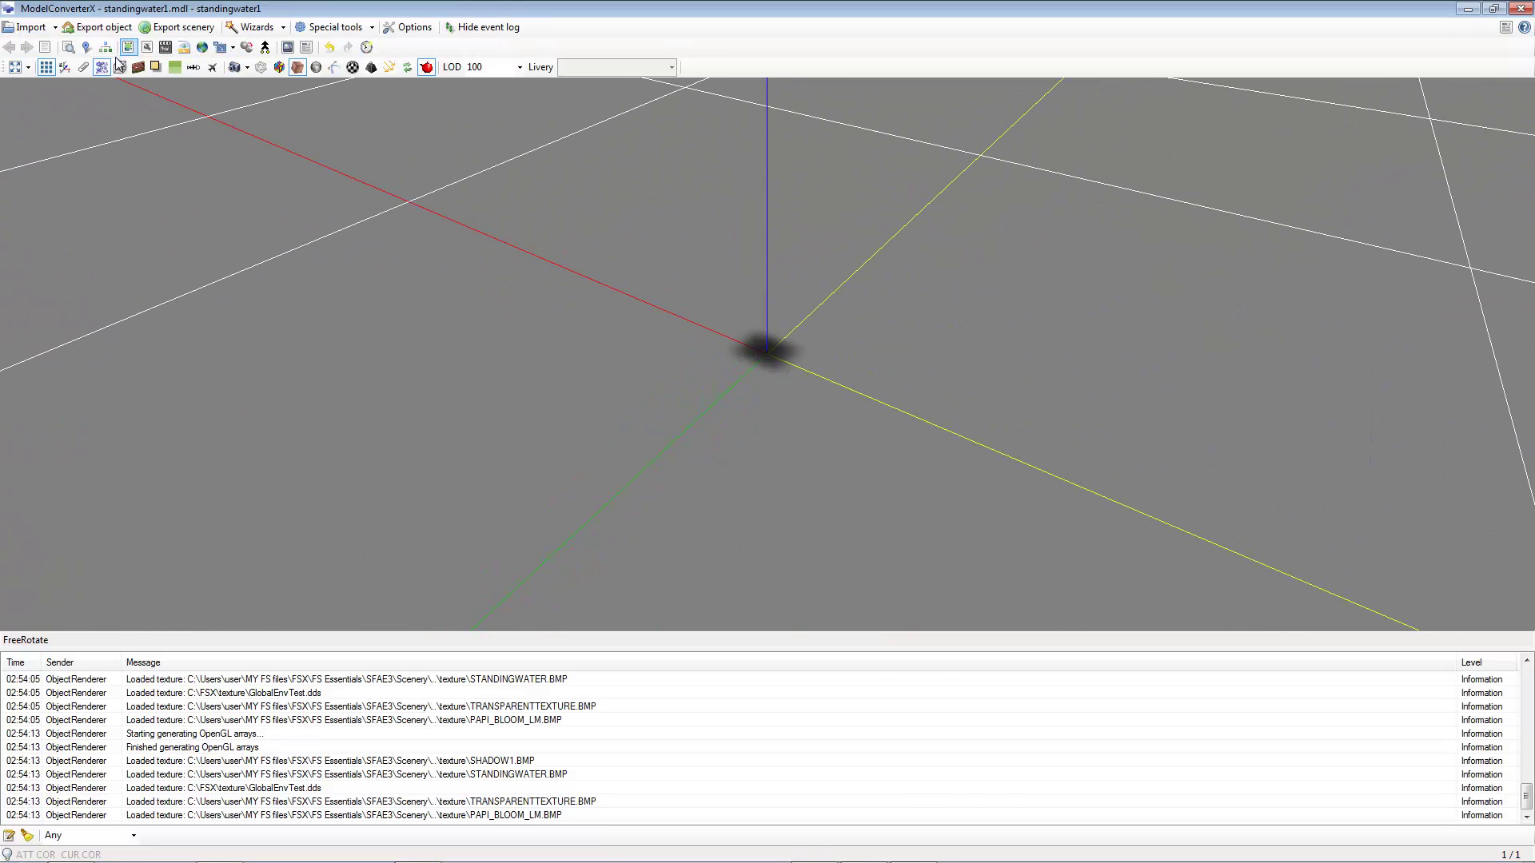
left_click(137, 65)
left_click(146, 109)
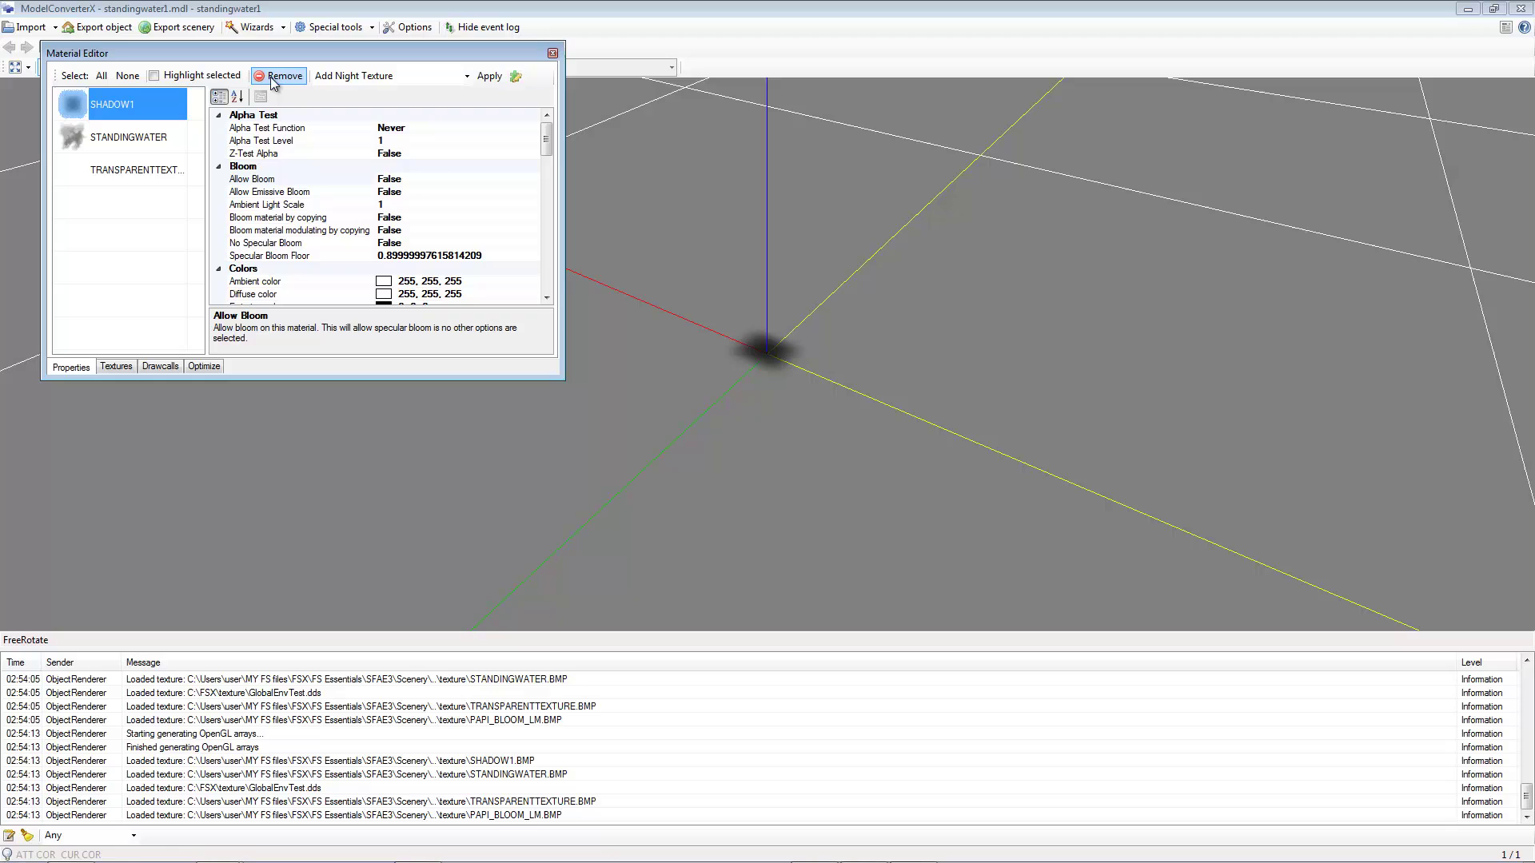
left_click(280, 75)
left_click(552, 53)
Step: Examine the remaining transparent polygon at LOD 100 from several angles in the textured preview
left_click_drag(654, 254, 519, 112)
left_click(494, 62)
scroll(494, 62, "down", 1)
scroll(494, 62, "down", 1)
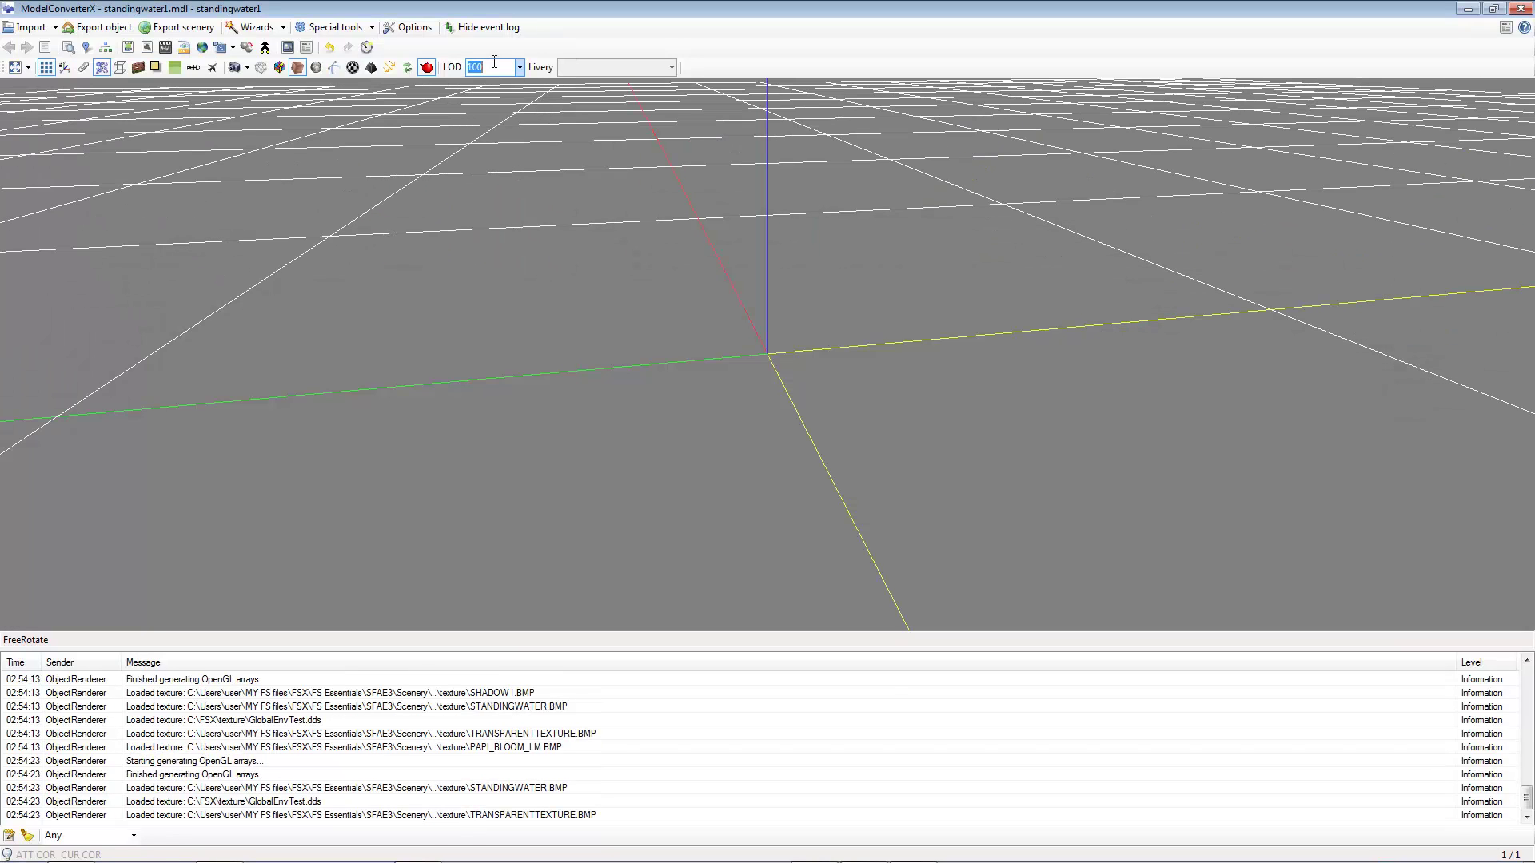
left_click_drag(664, 200, 674, 385)
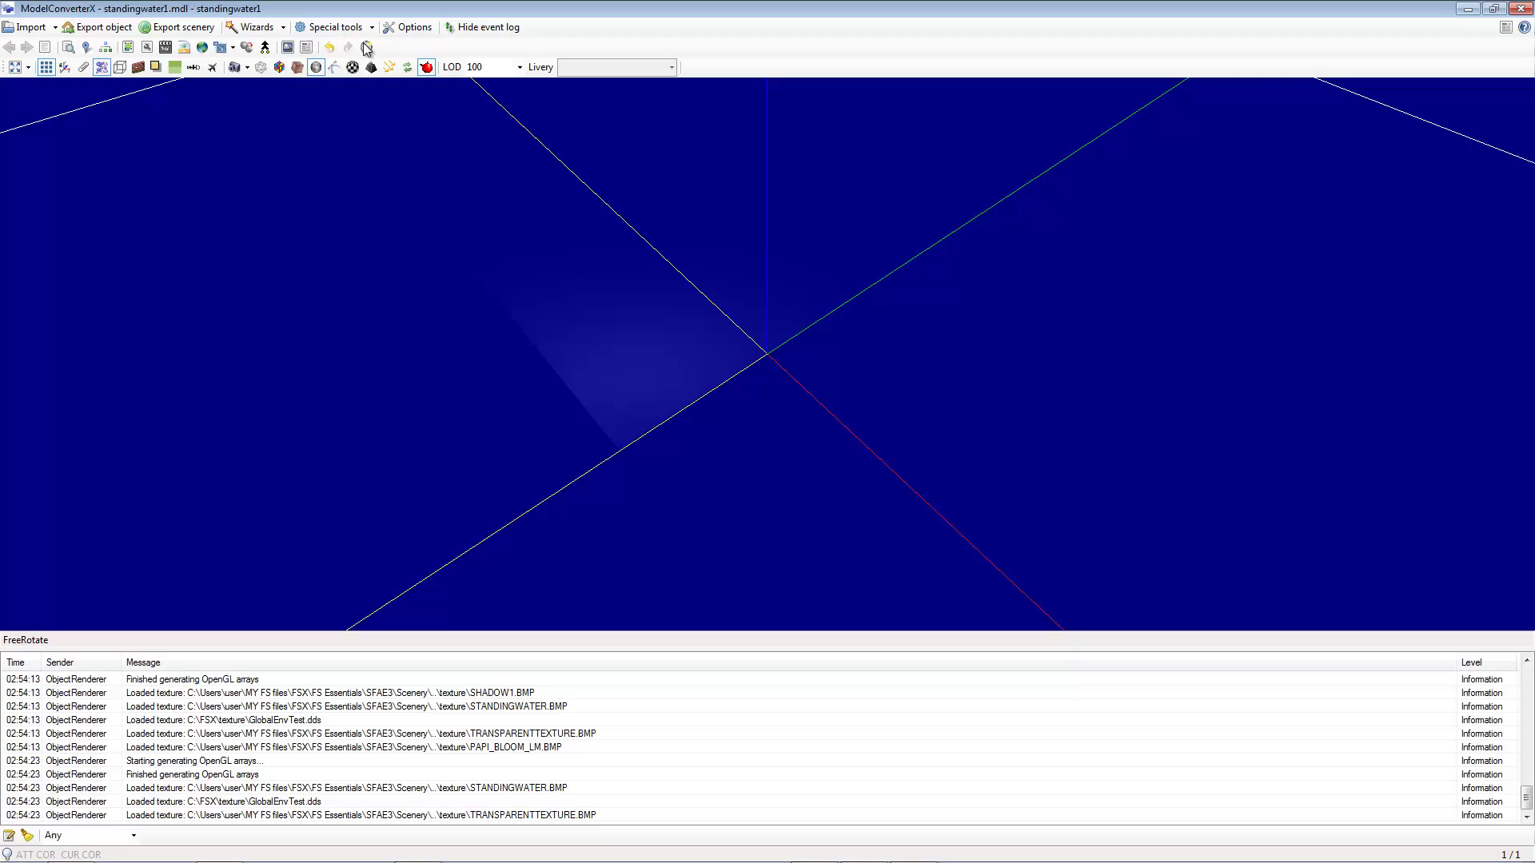
left_click(297, 66)
left_click_drag(571, 250, 583, 227)
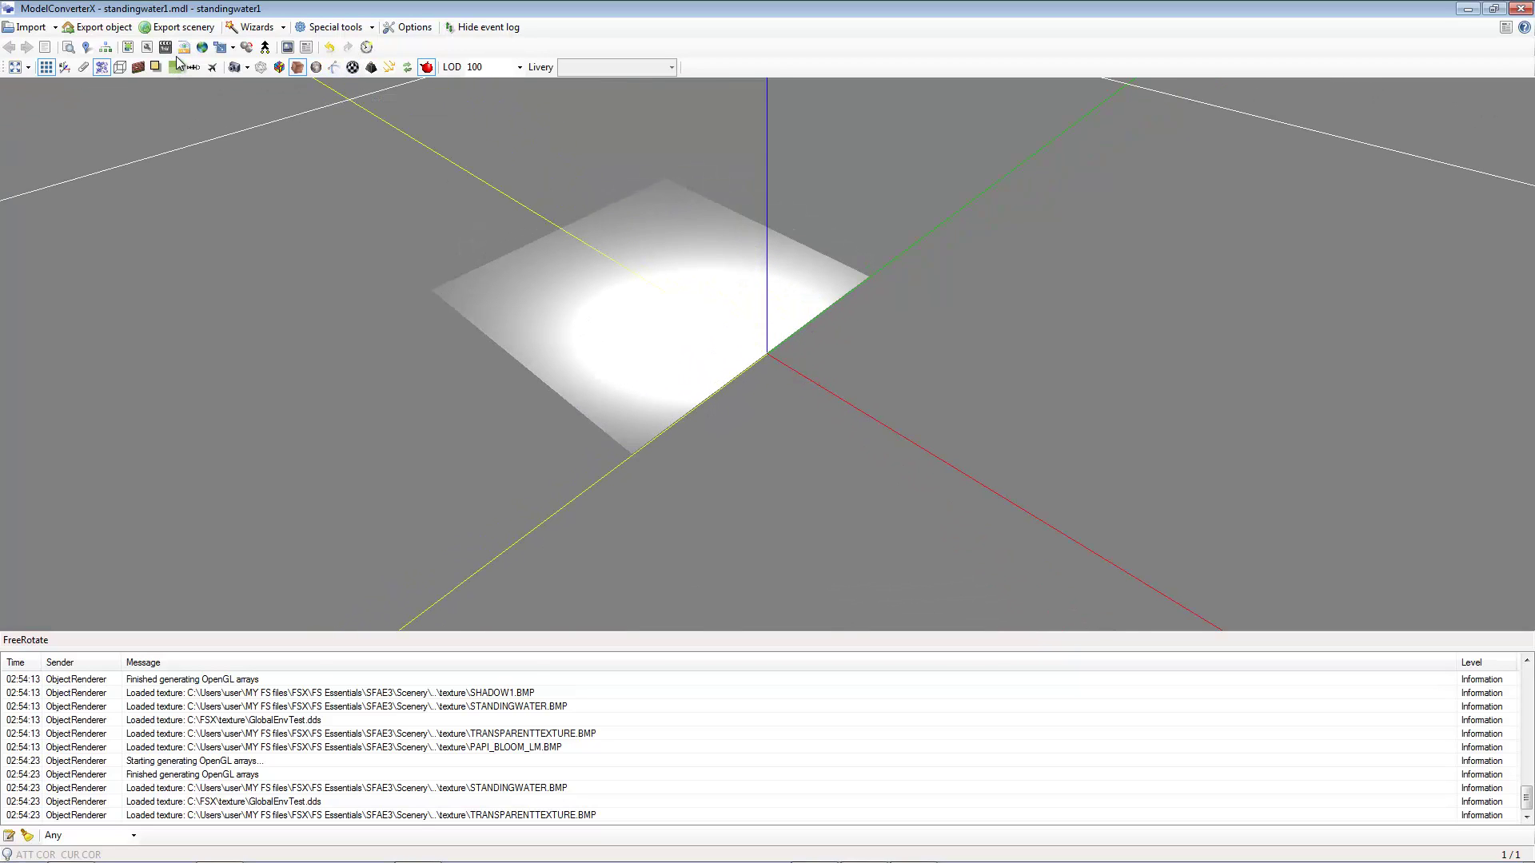
mouse_move(490, 236)
left_mouse_down()
mouse_move(555, 229)
mouse_move(497, 216)
left_mouse_up()
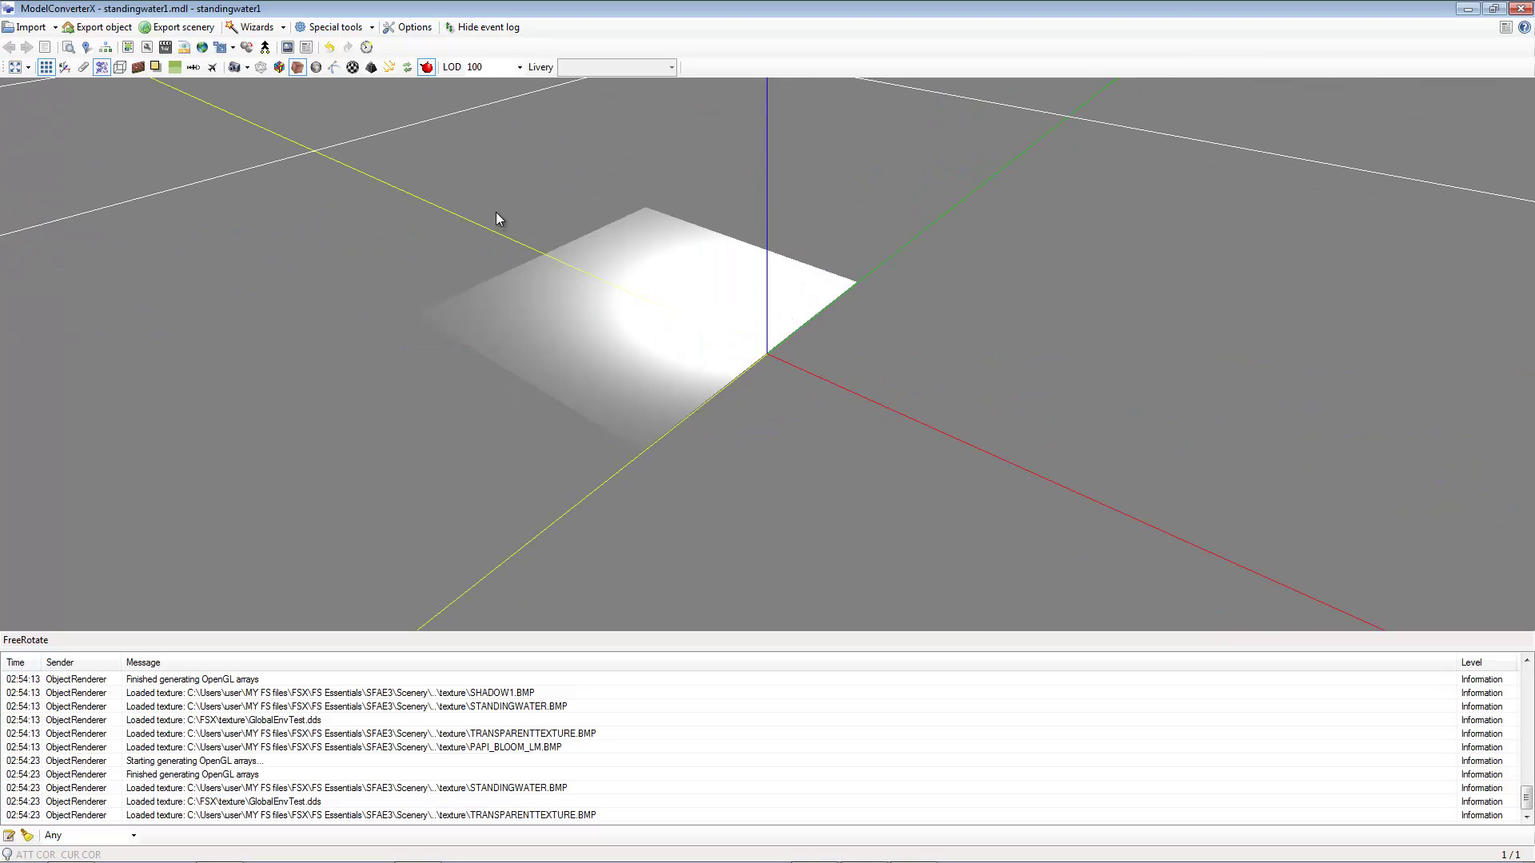
Step: Set the specular color of the TRANSPARENTTEXTURE material to 0, 0, 0 and check the polygon in the preview
left_click(128, 48)
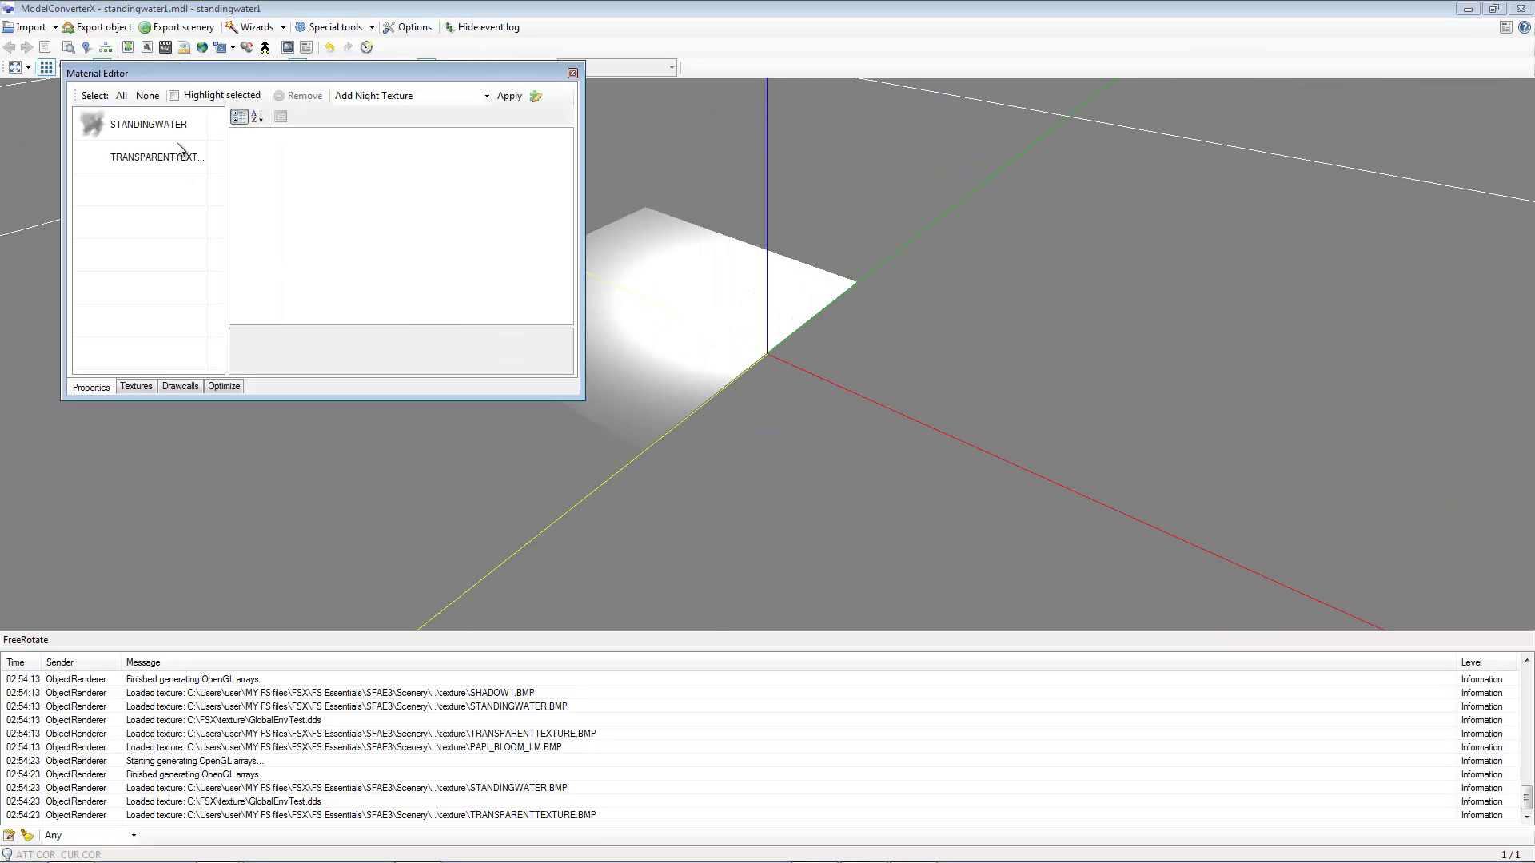
left_click(200, 157)
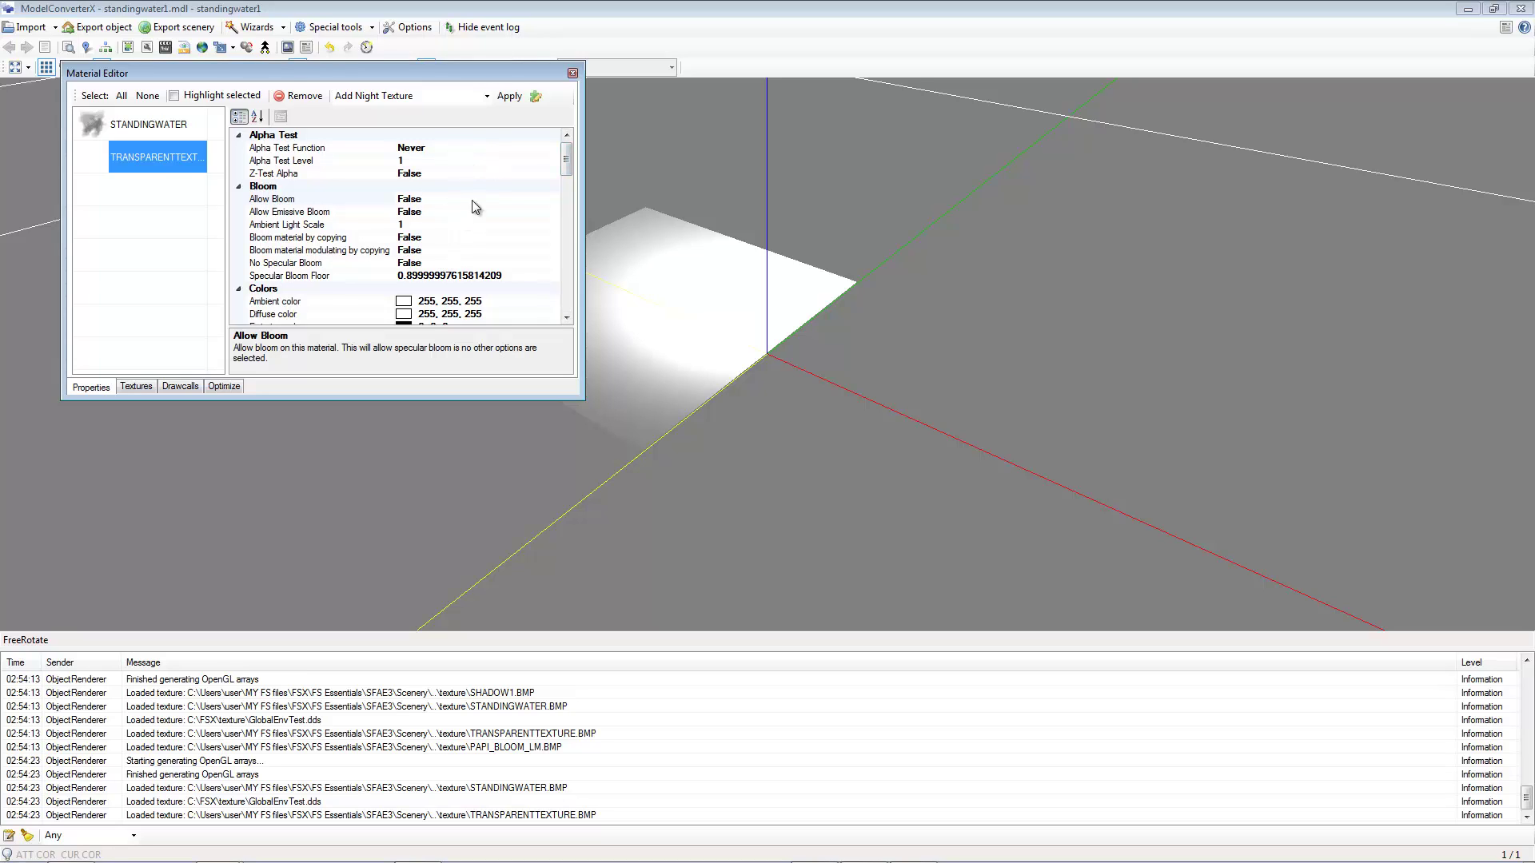
scroll(565, 165, "down", 1)
left_click(434, 288)
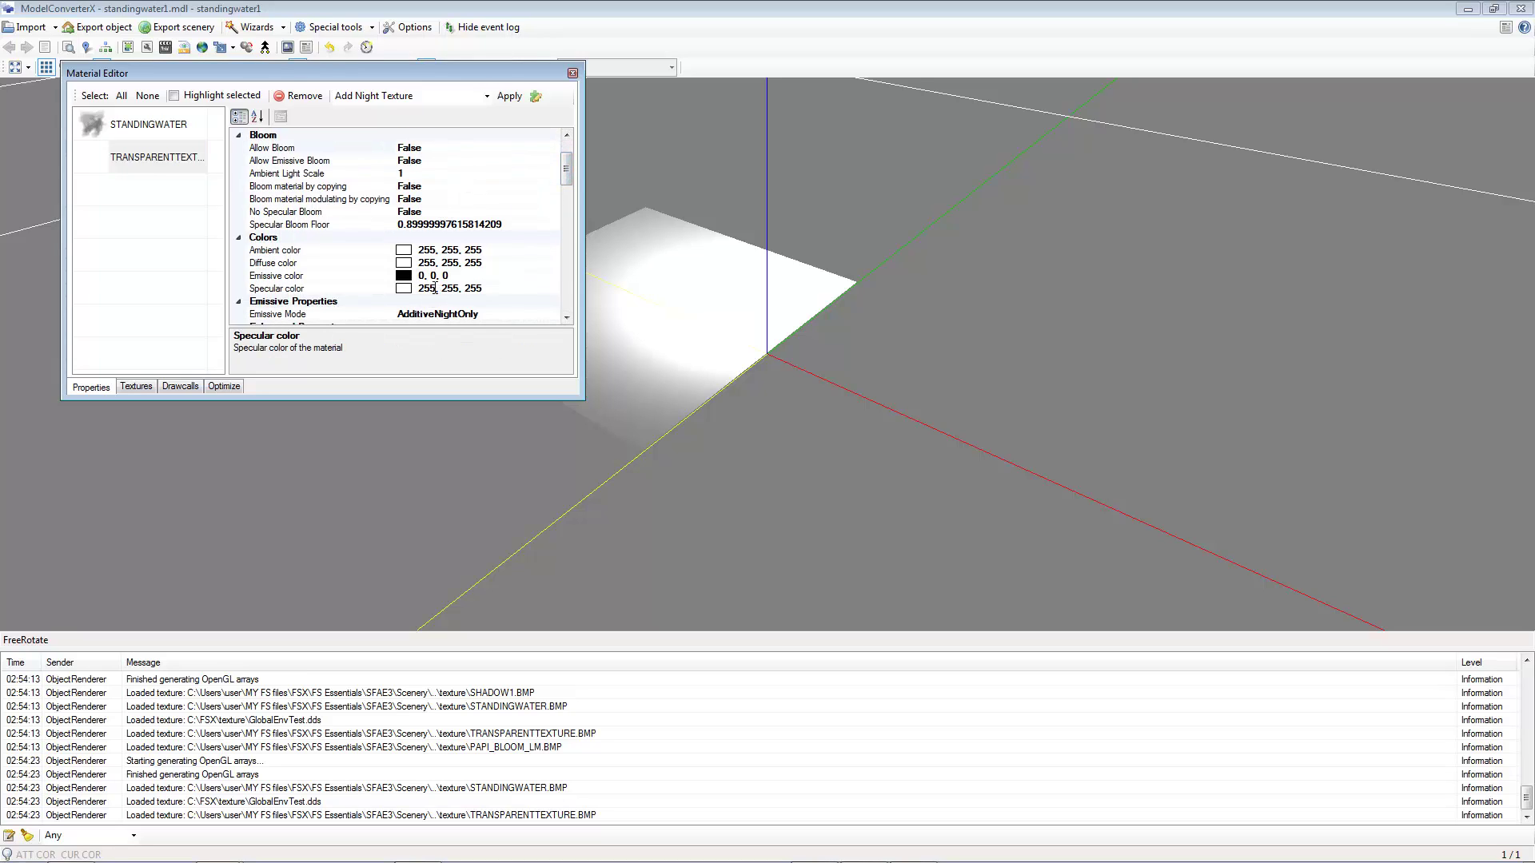
left_click(421, 293)
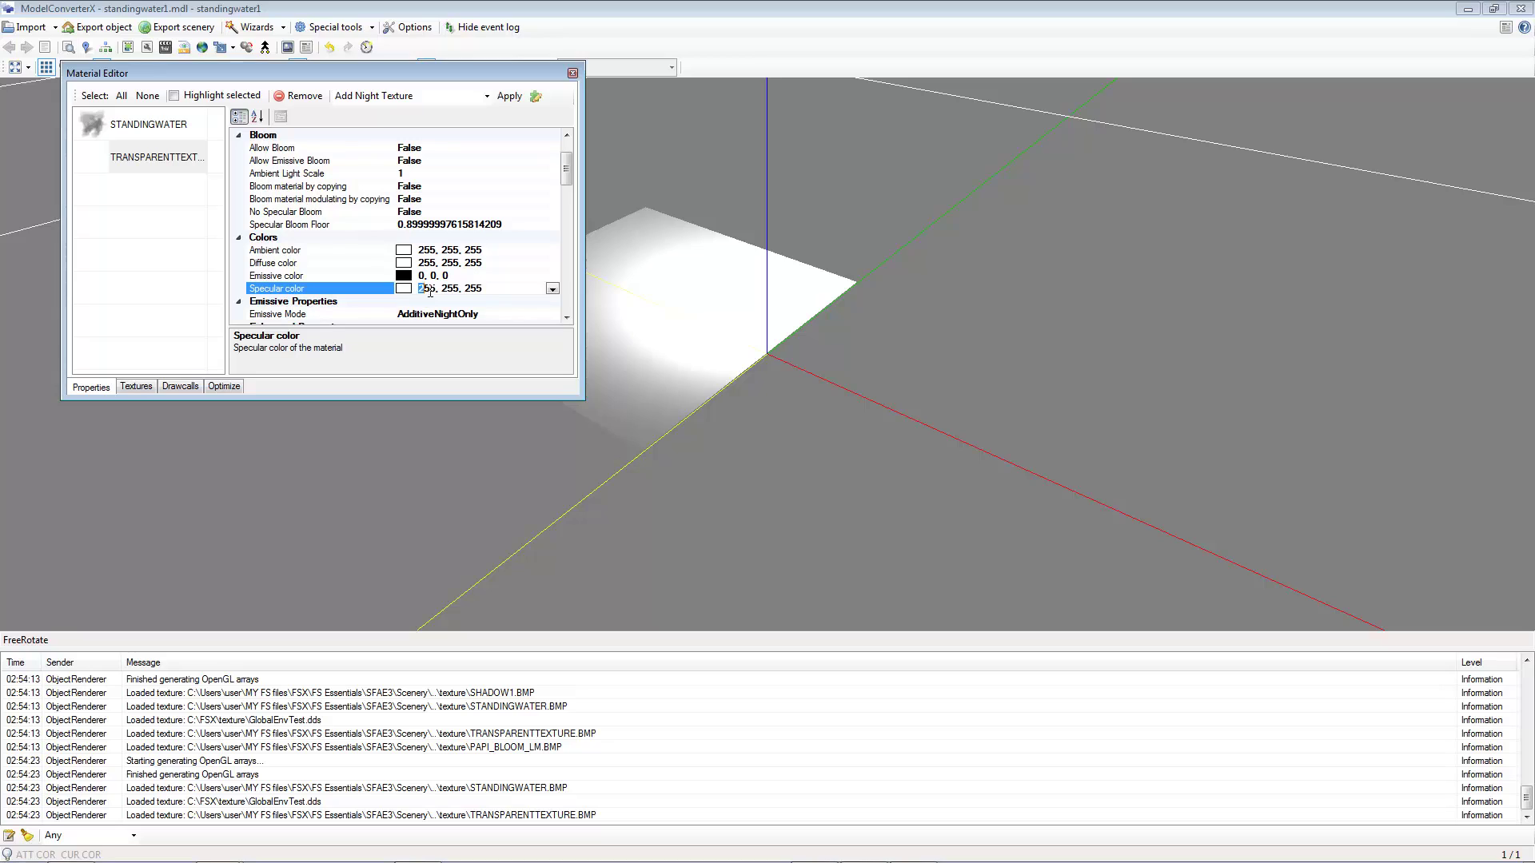
type("0, 0, 0")
key("Return")
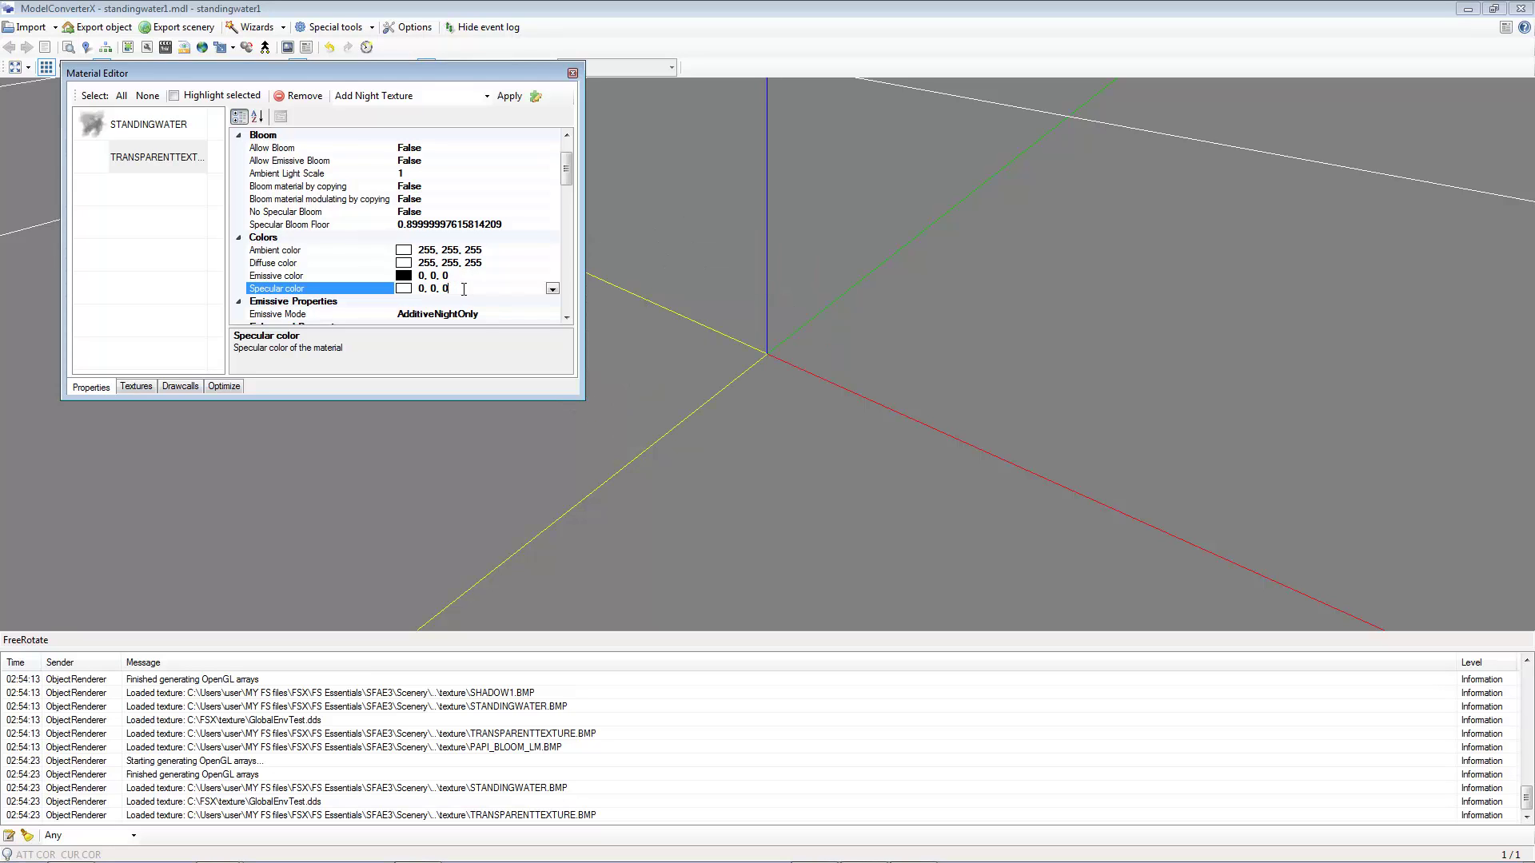
left_click_drag(694, 360, 795, 357)
left_click(572, 73)
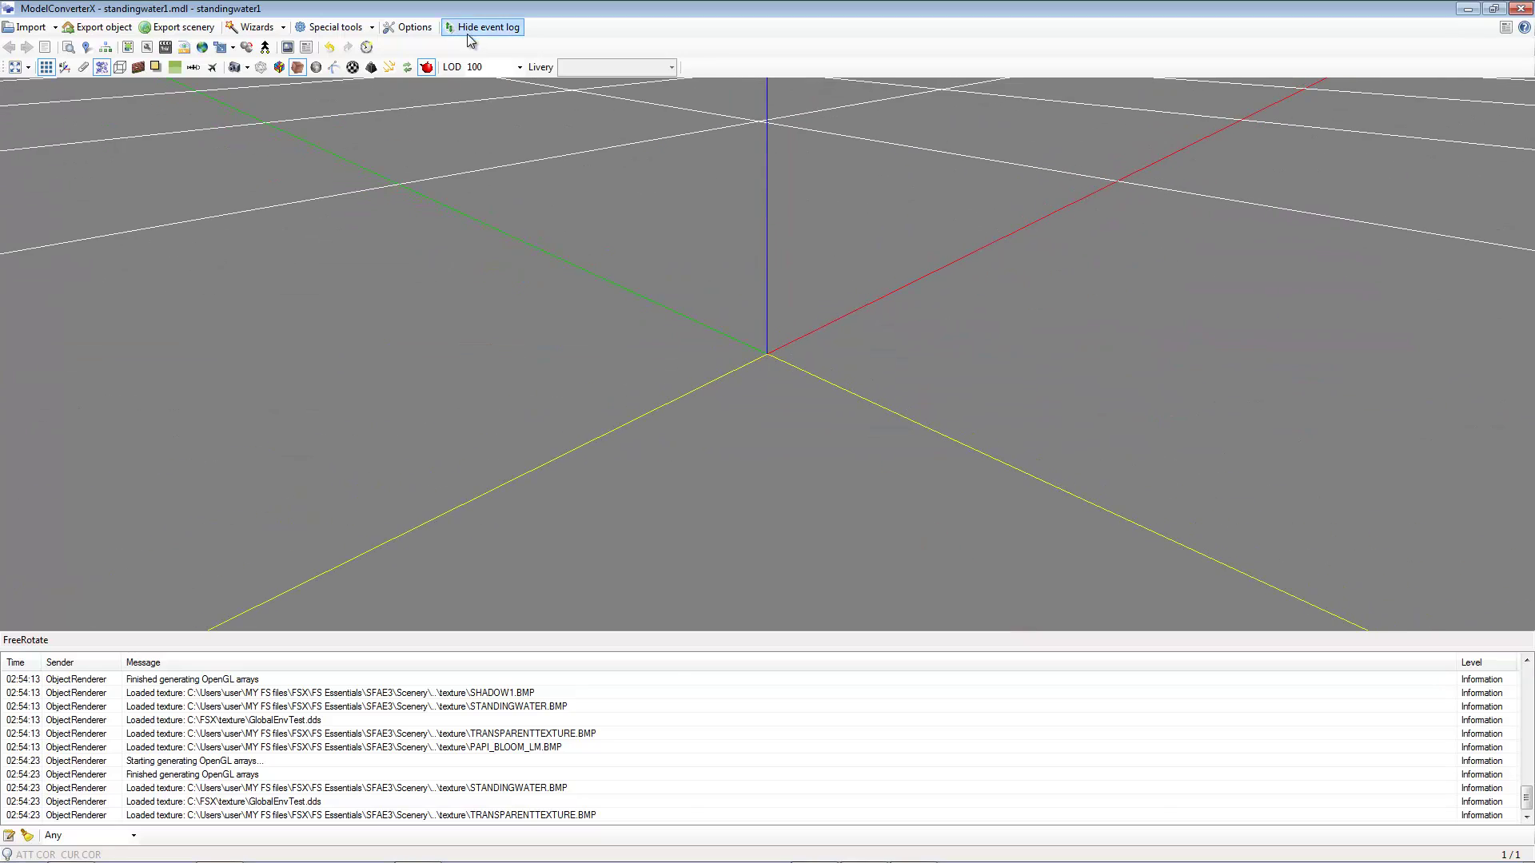
Step: Switch the preview between LOD 100 and LOD 500 and compare the puddle model's visibility from several angles
double_click(506, 68)
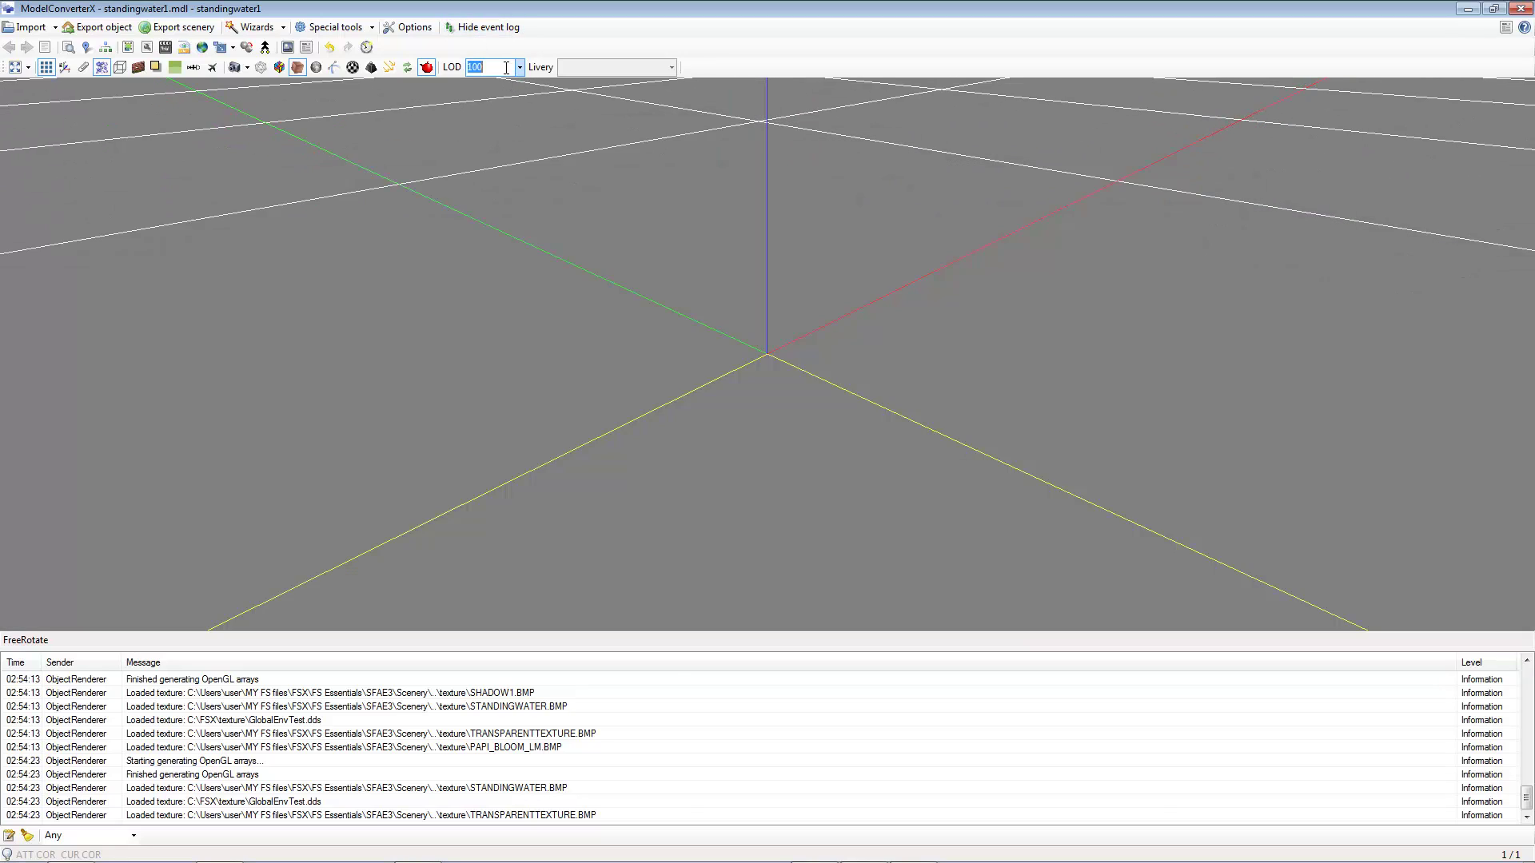
scroll(506, 68, "up", 1)
scroll(649, 308, "down", 5)
left_click_drag(713, 323, 683, 388)
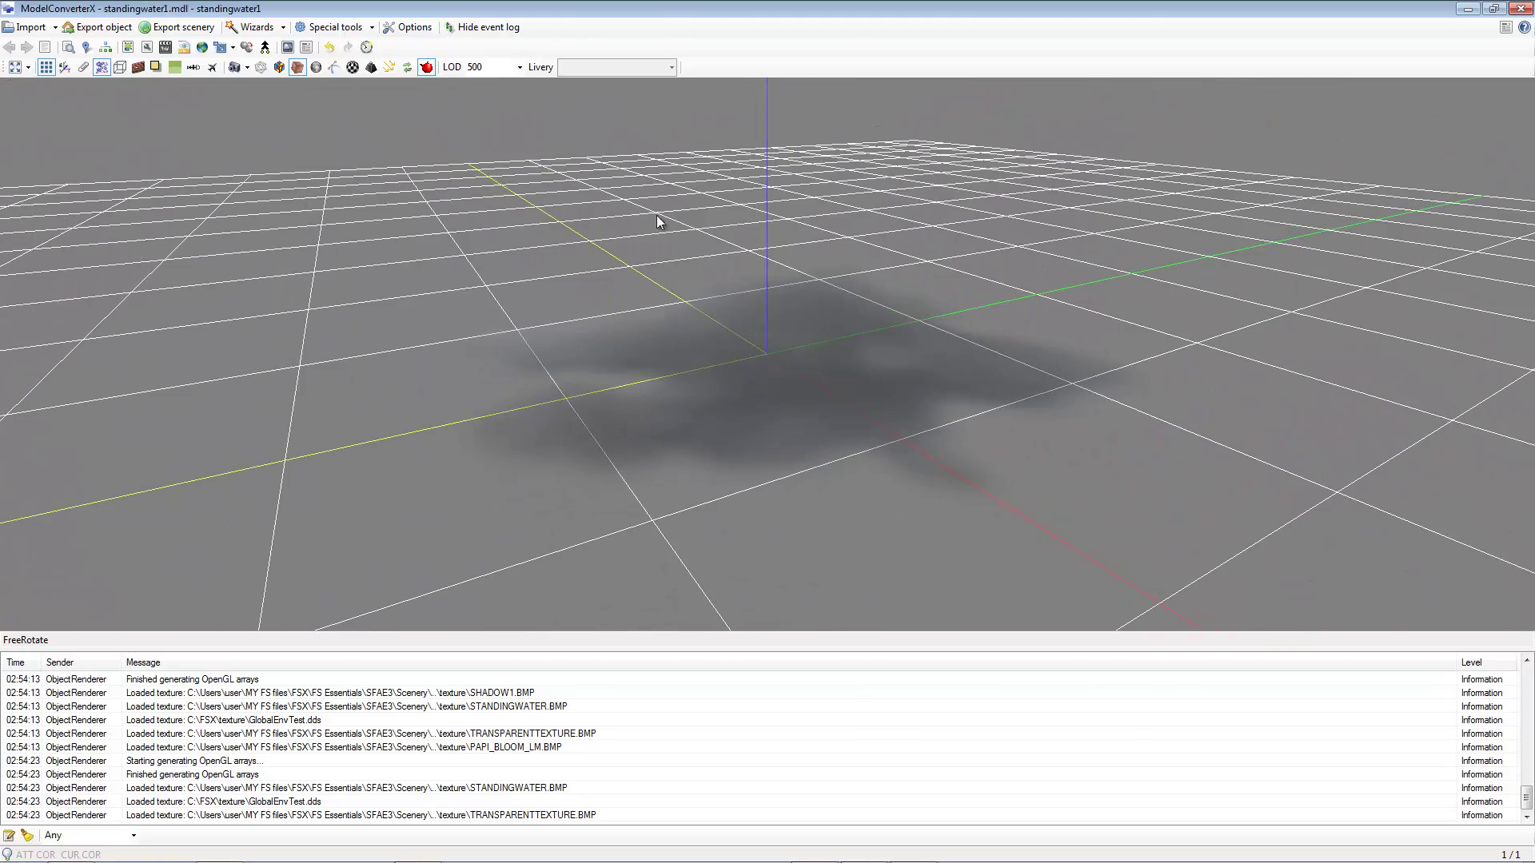
scroll(495, 67, "down", 1)
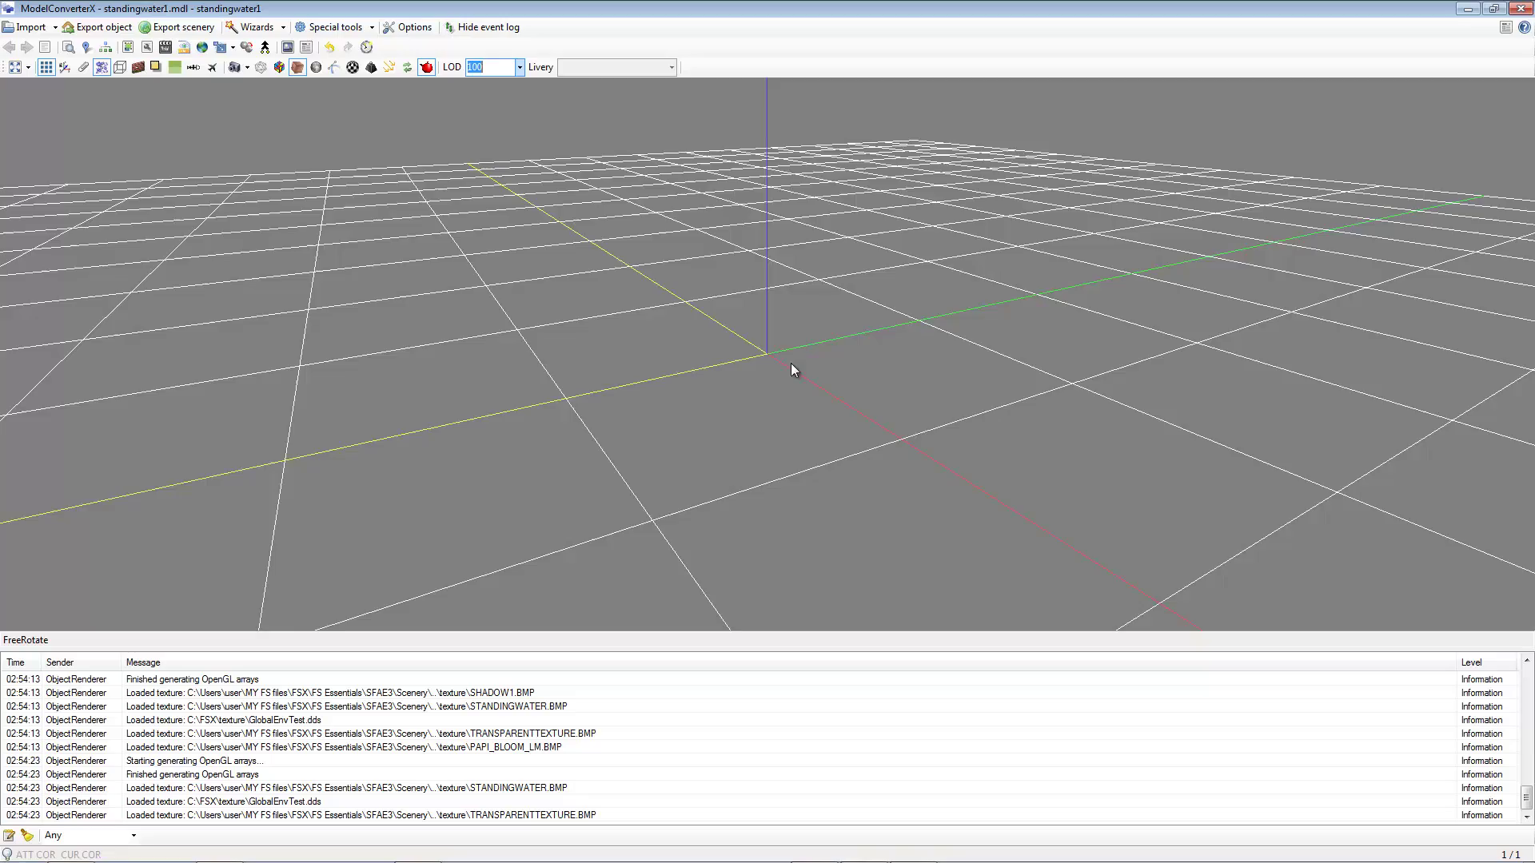
left_click_drag(790, 363, 886, 404)
left_click(506, 67)
scroll(506, 67, "up", 1)
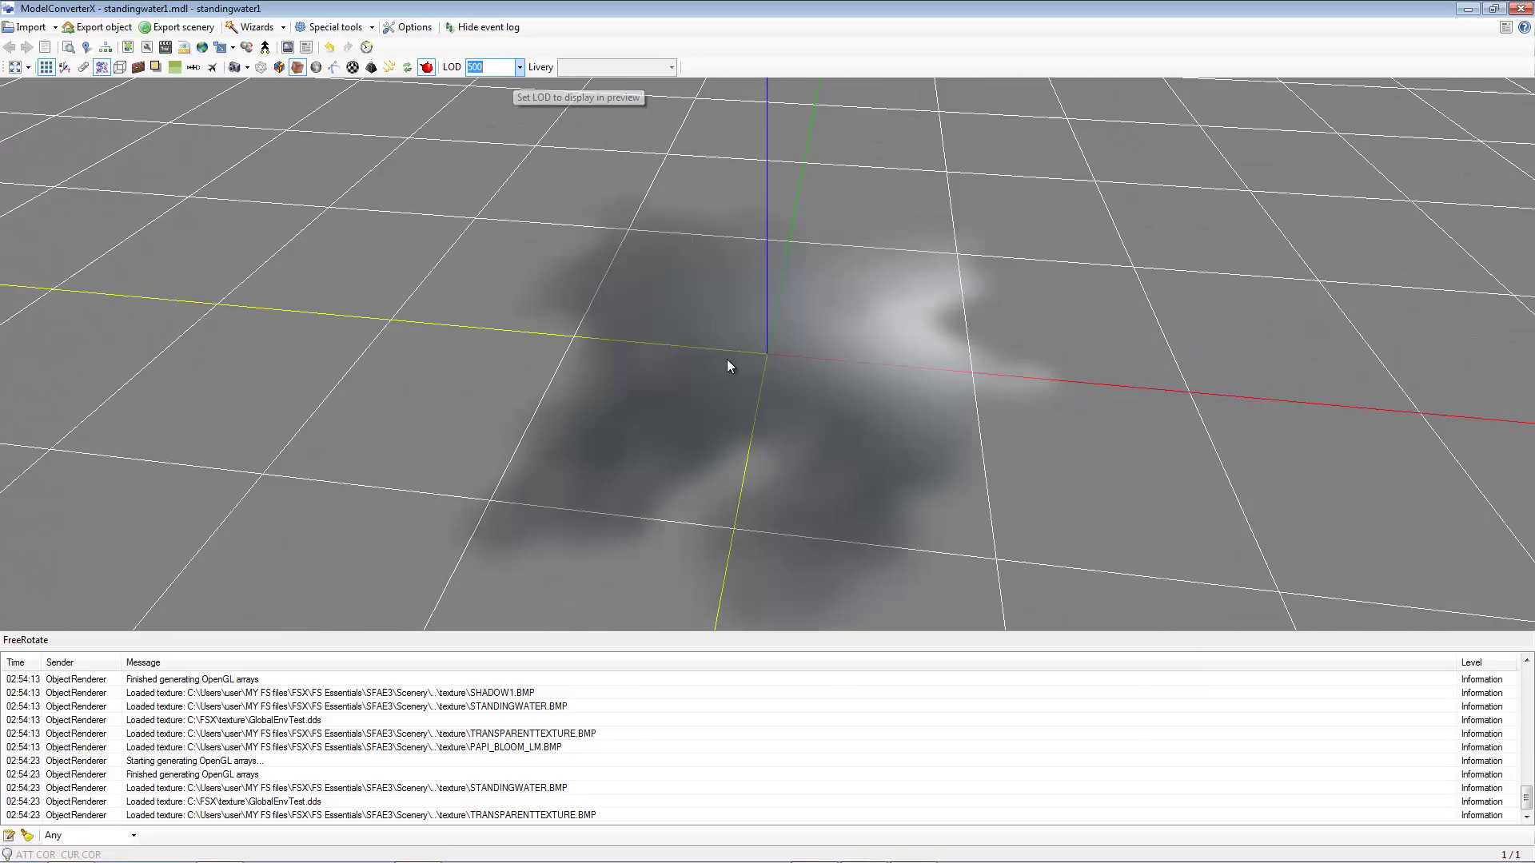
left_click_drag(814, 362, 702, 339)
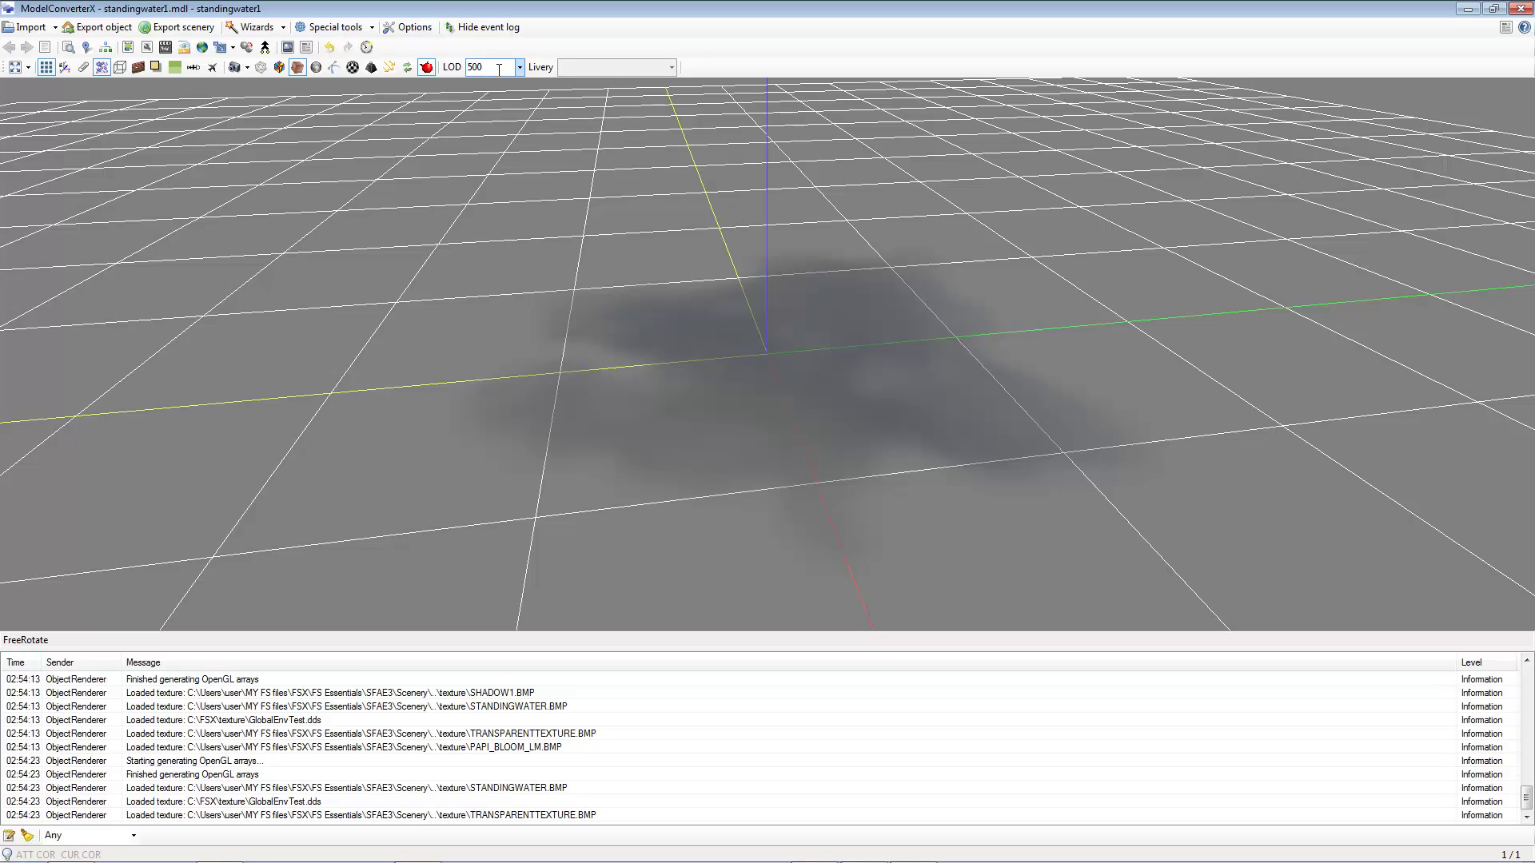
mouse_move(726, 371)
left_mouse_down()
mouse_move(684, 367)
mouse_move(744, 375)
left_mouse_up()
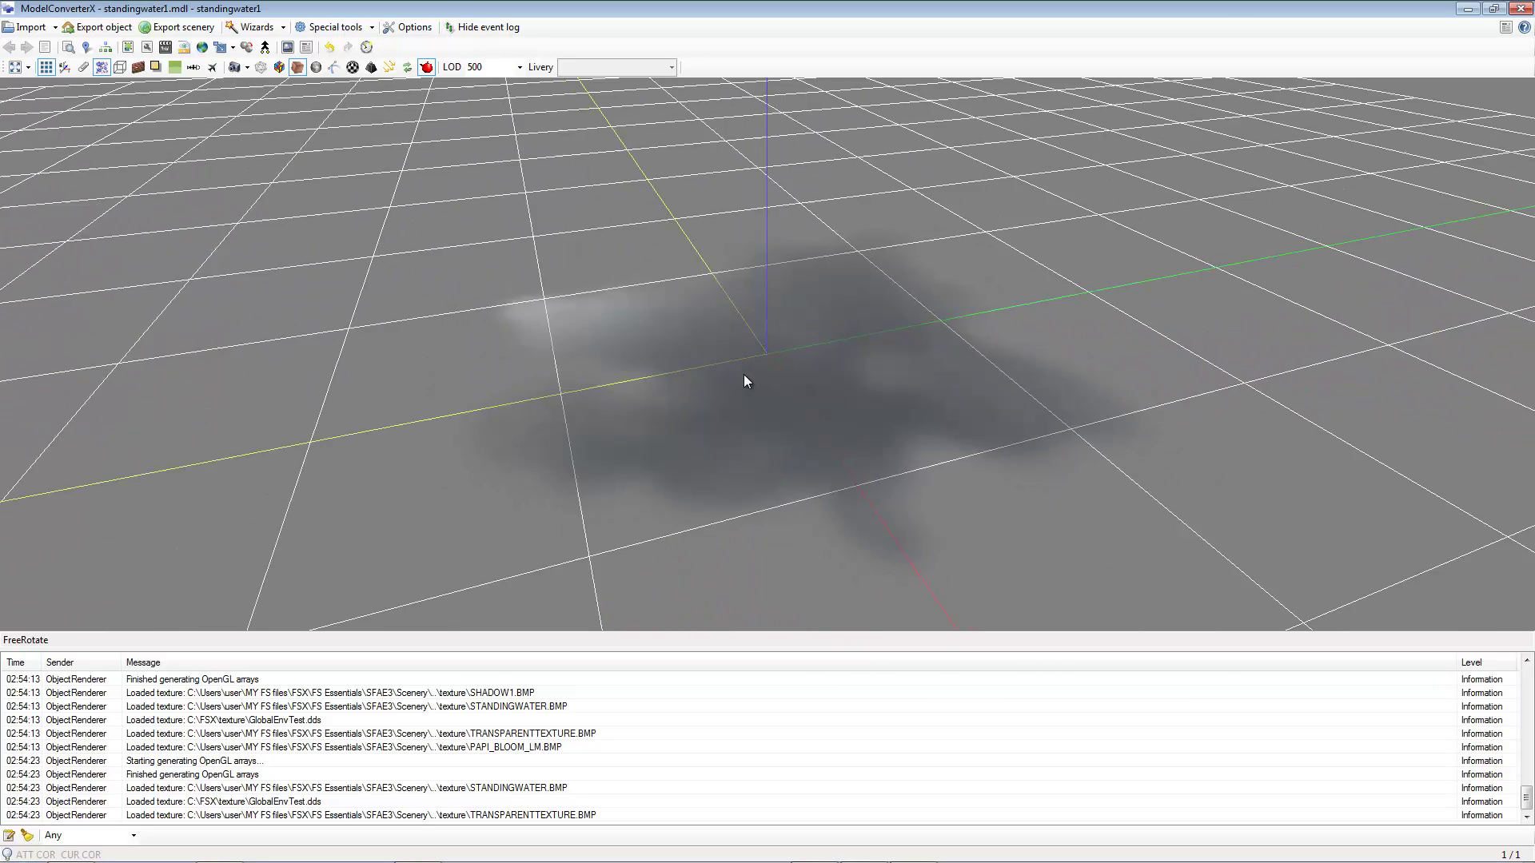
left_click_drag(687, 309, 502, 94)
left_click(492, 69)
type("100")
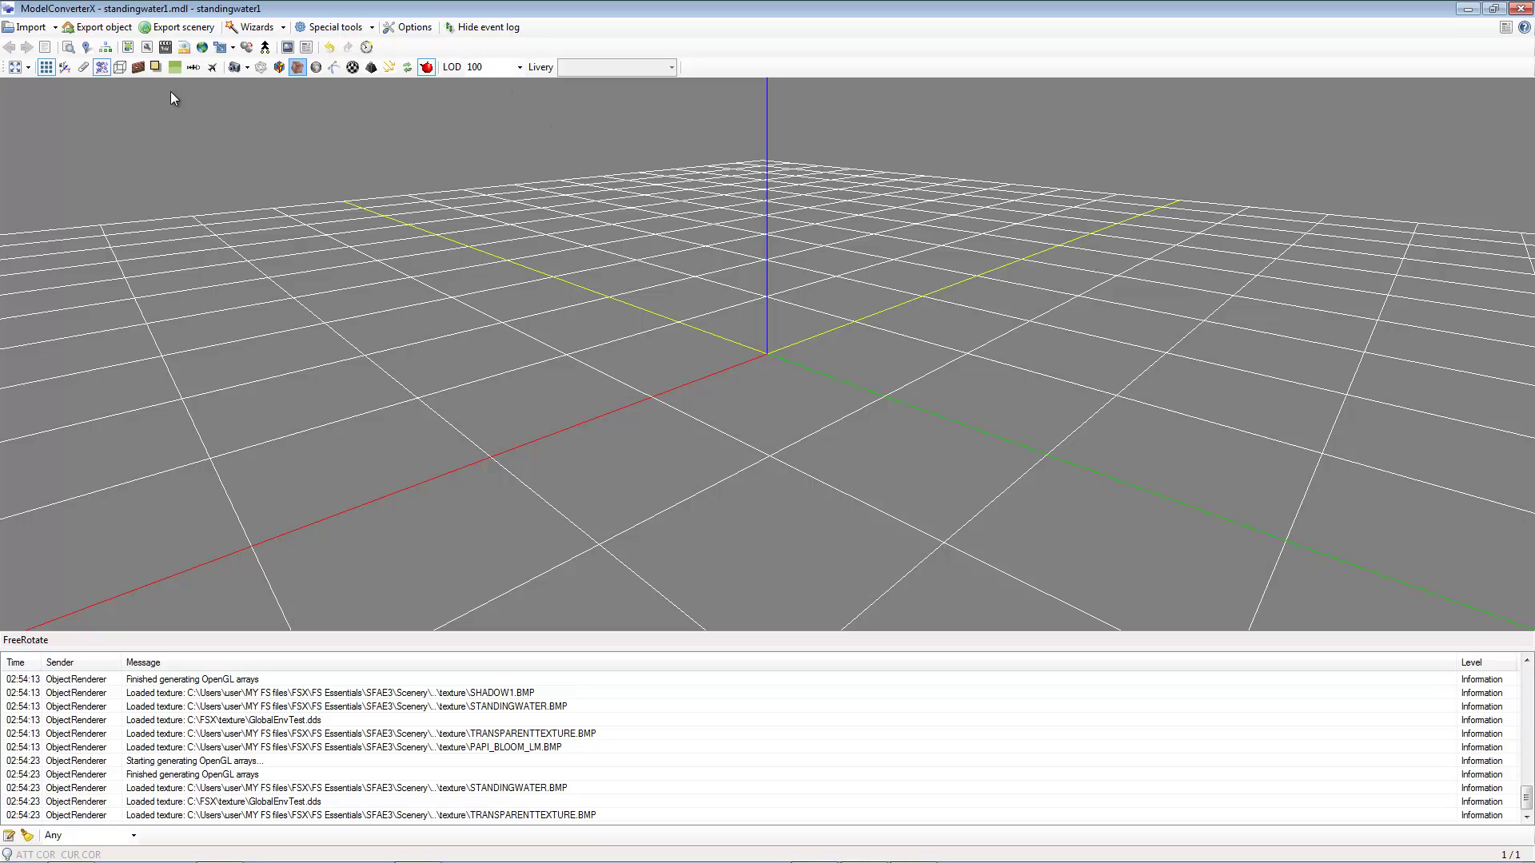
Step: Export the object as an FSX MDL named standingwater1.MDL in the SFAE3 Scenery folder, replacing the existing file
left_click(104, 28)
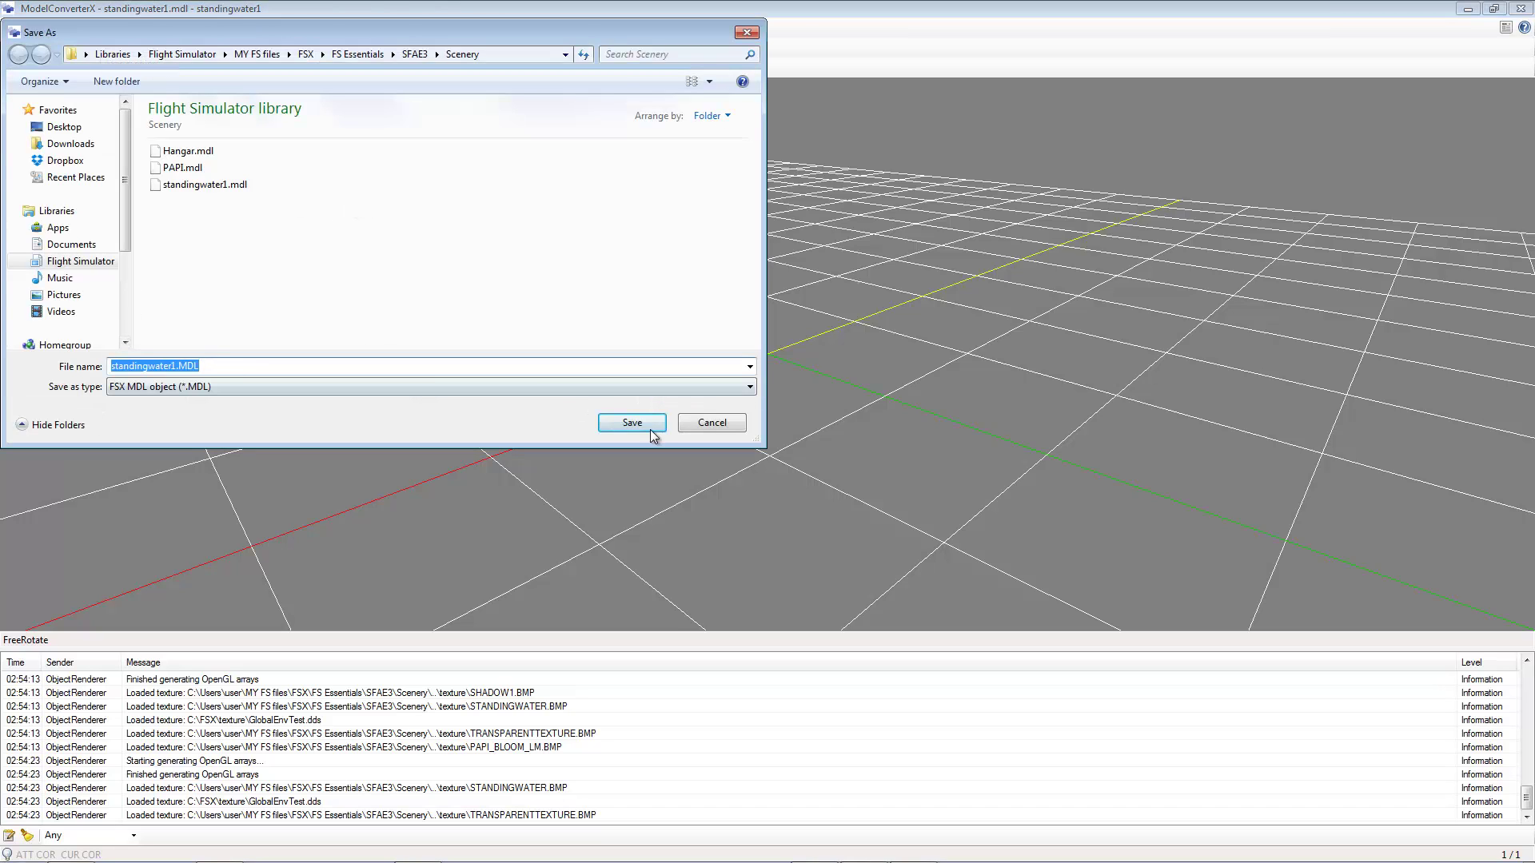
left_click(632, 430)
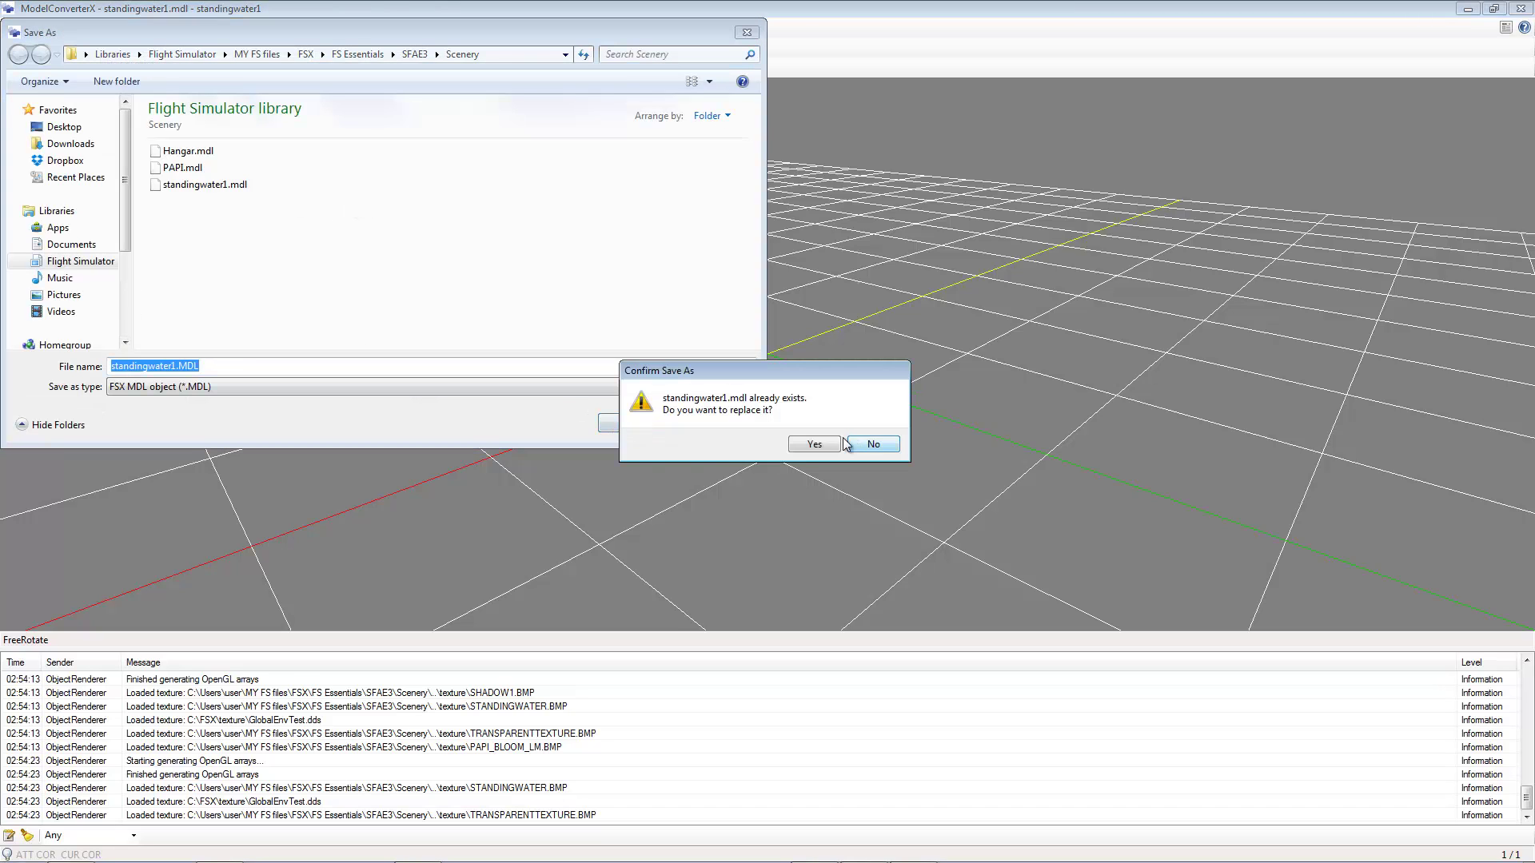
left_click(830, 440)
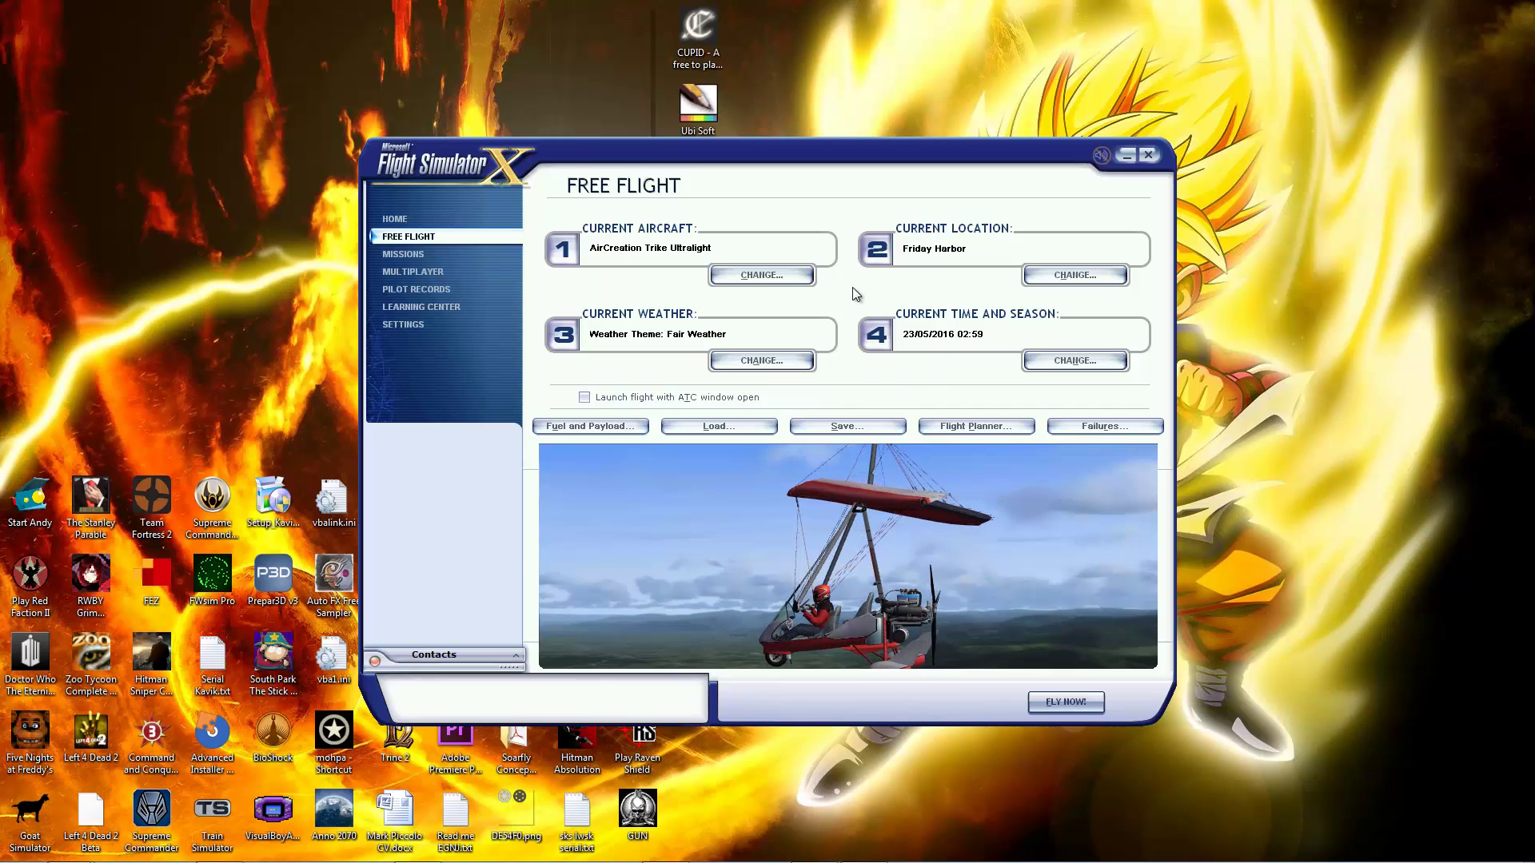
Step: In Flight Simulator X, set the free flight location to Southampton Intl by searching for airport ID EGHI
left_click(1055, 277)
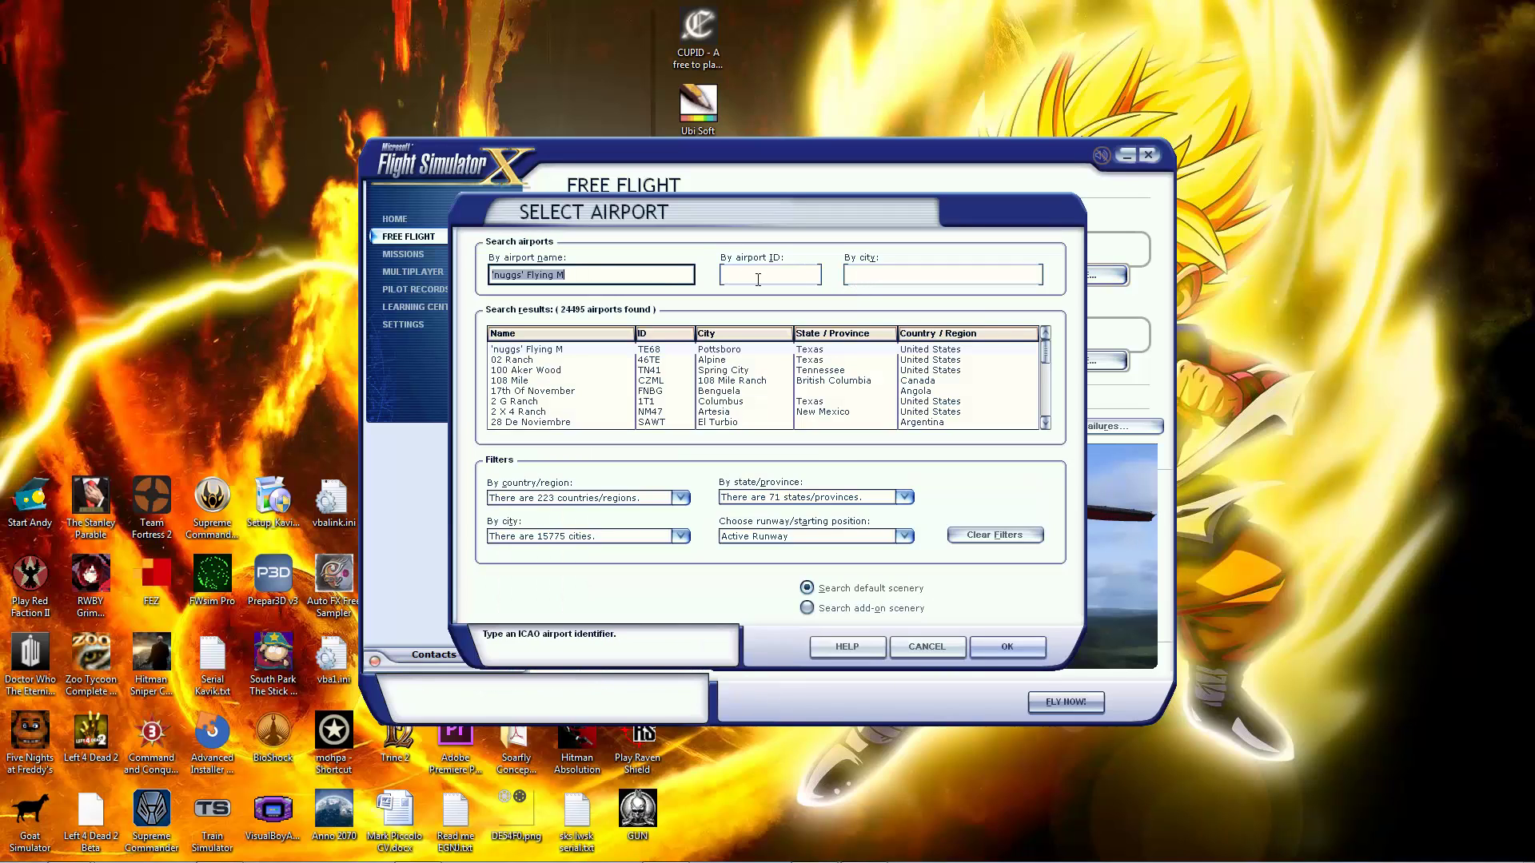
left_click(757, 279)
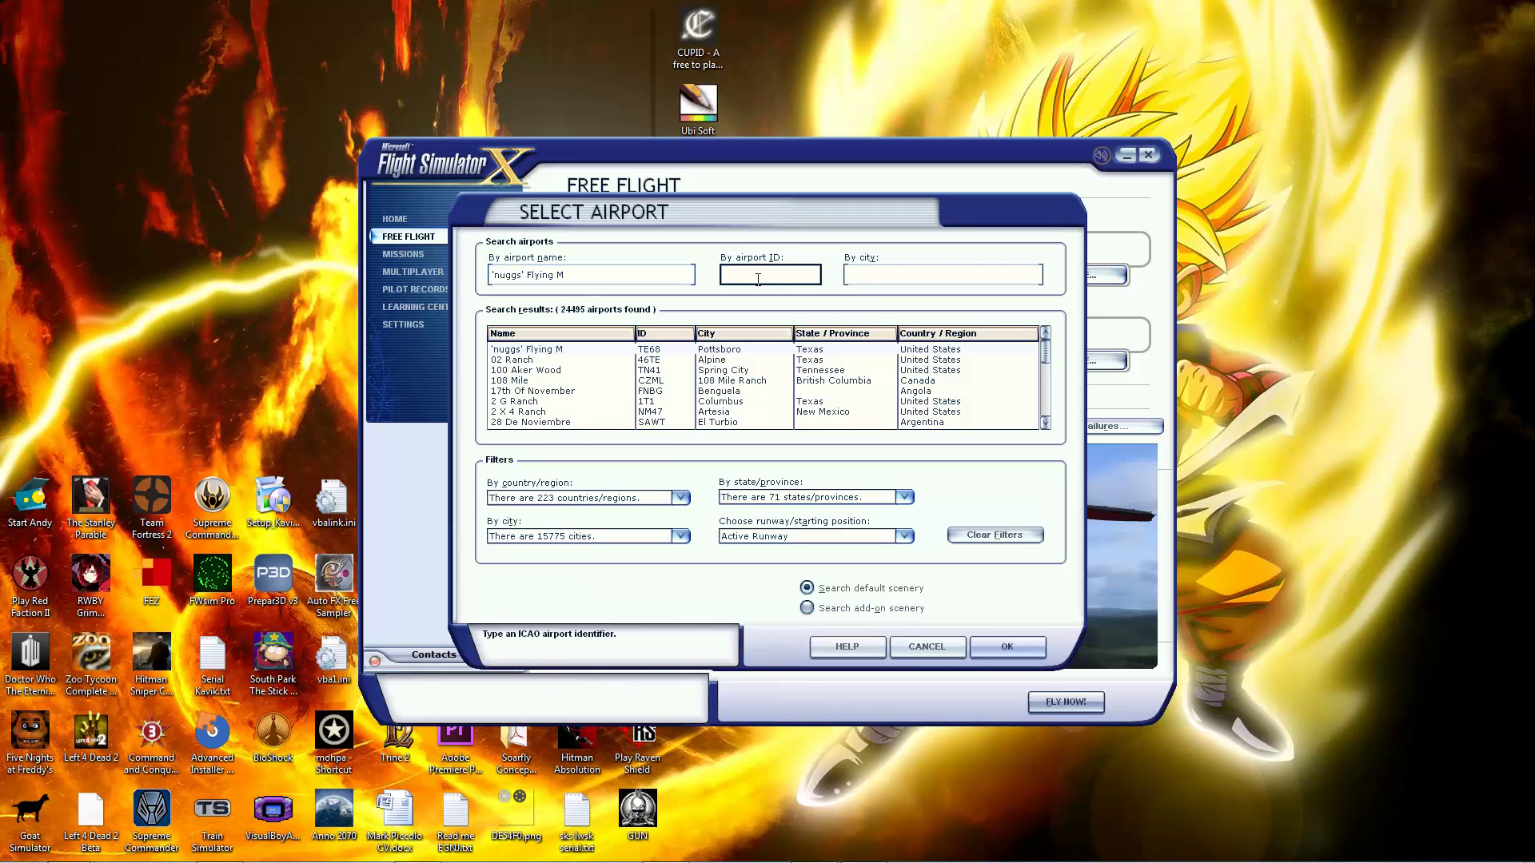
type("eghi")
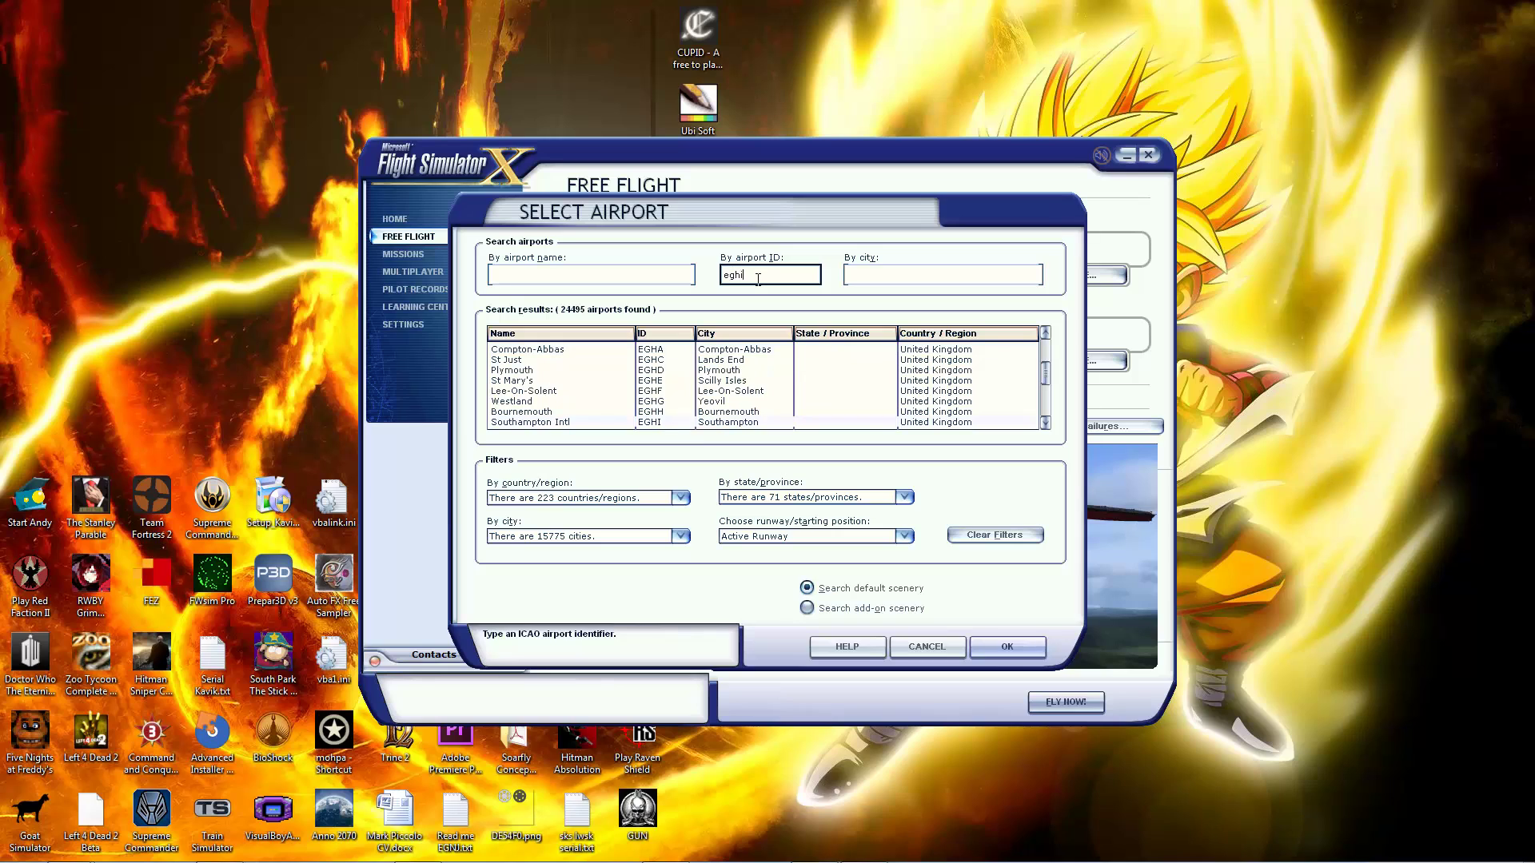
left_click(660, 423)
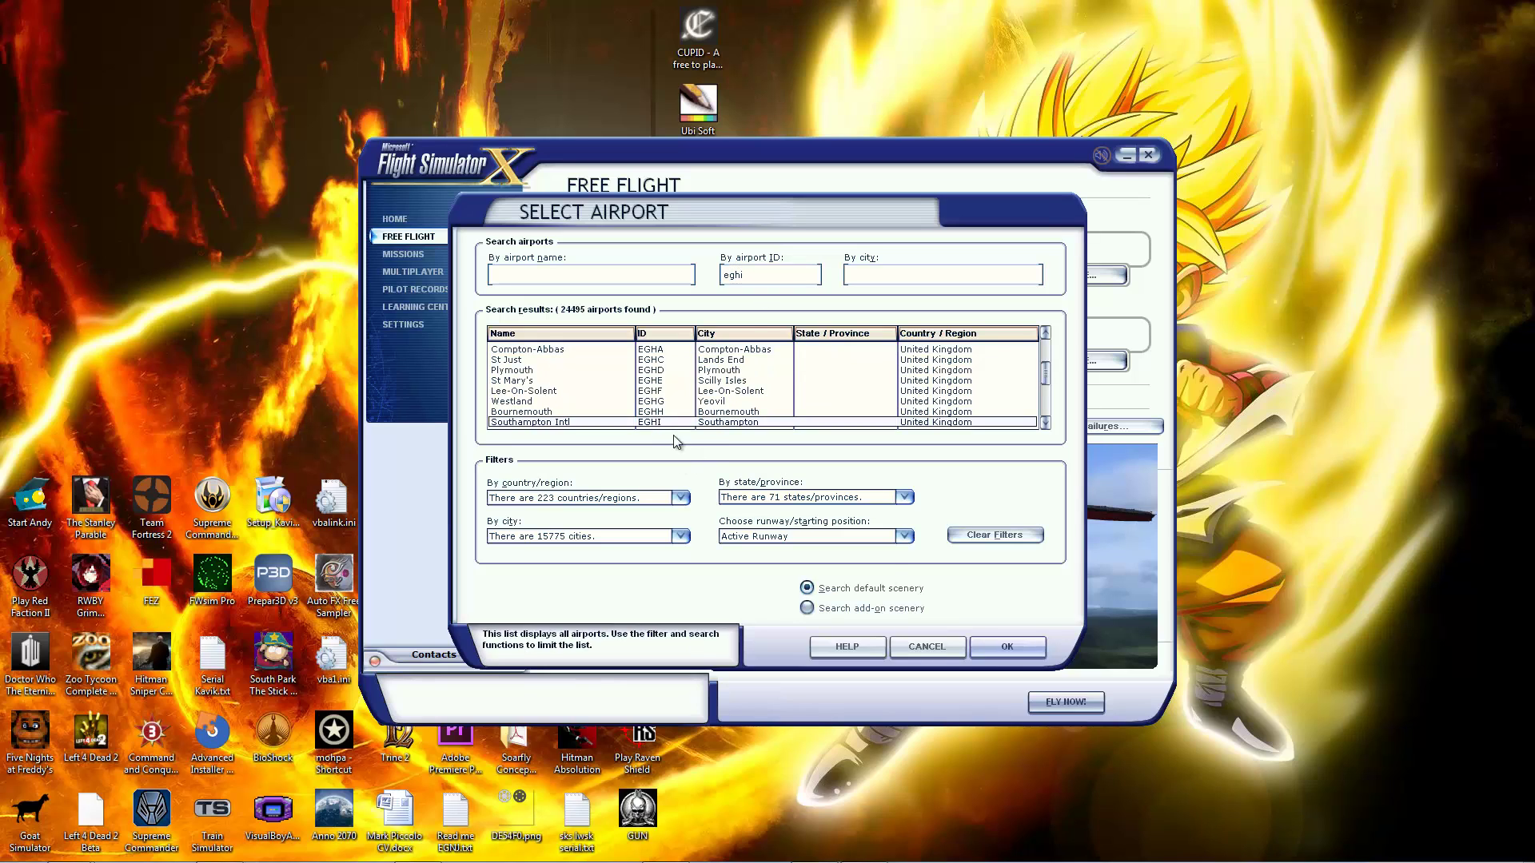
left_click(1006, 647)
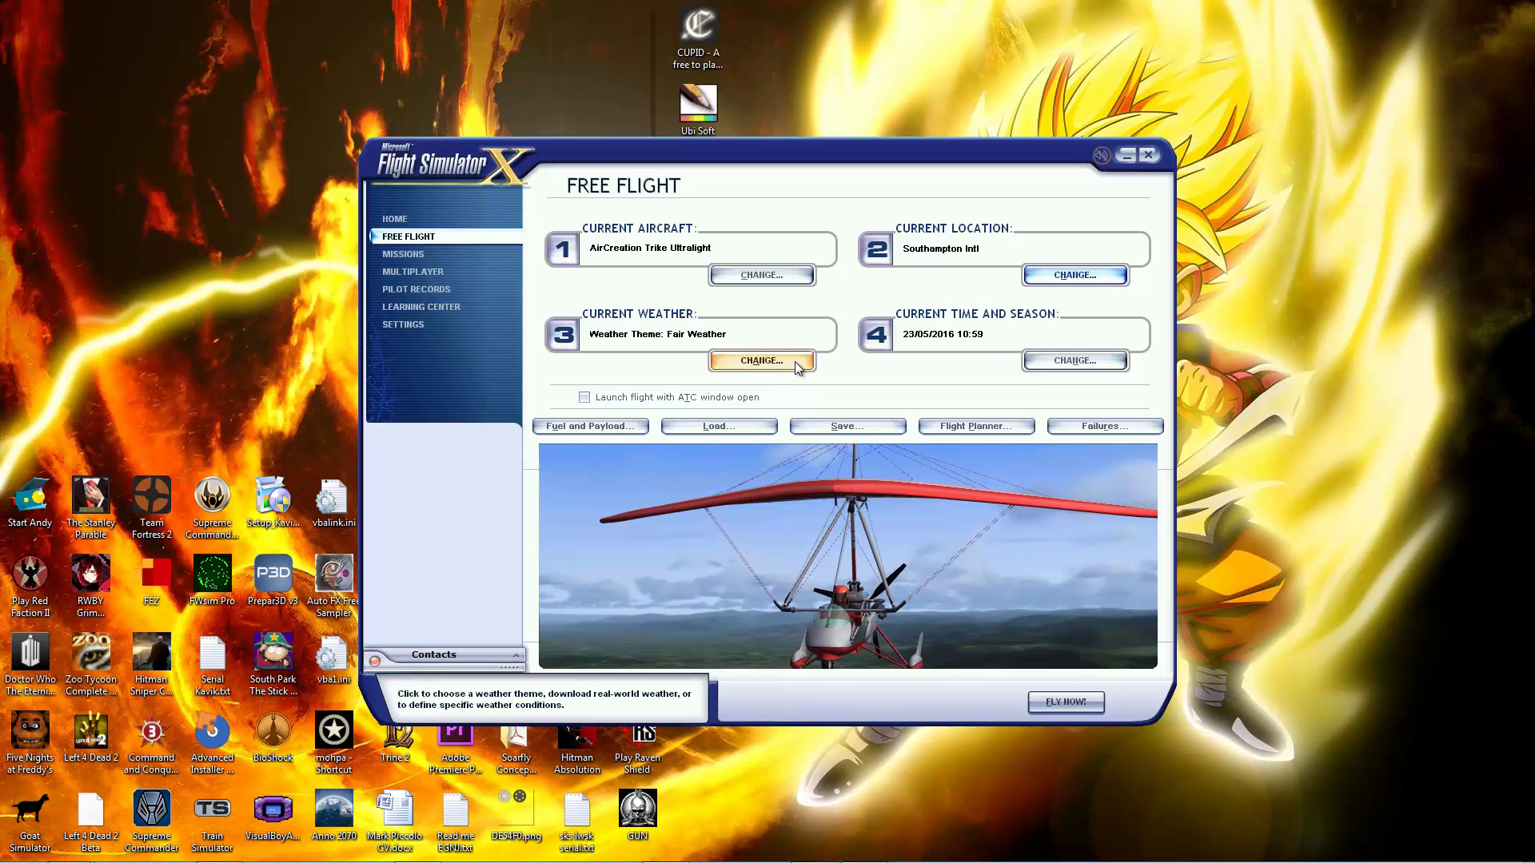
Step: Open the customizable display settings and set the scenery complexity to Normal
left_click(414, 325)
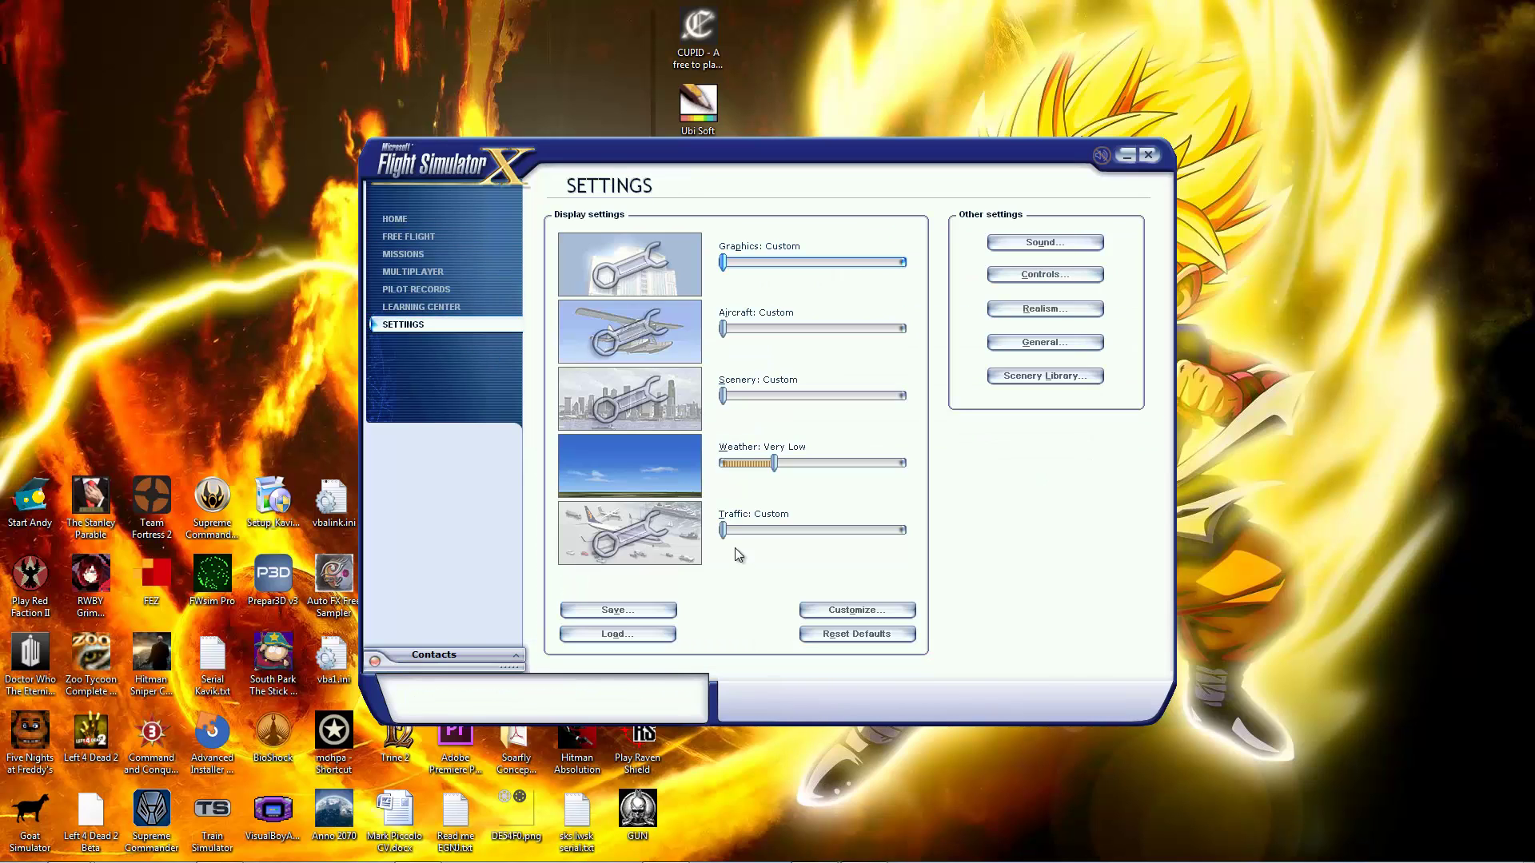
left_click(833, 610)
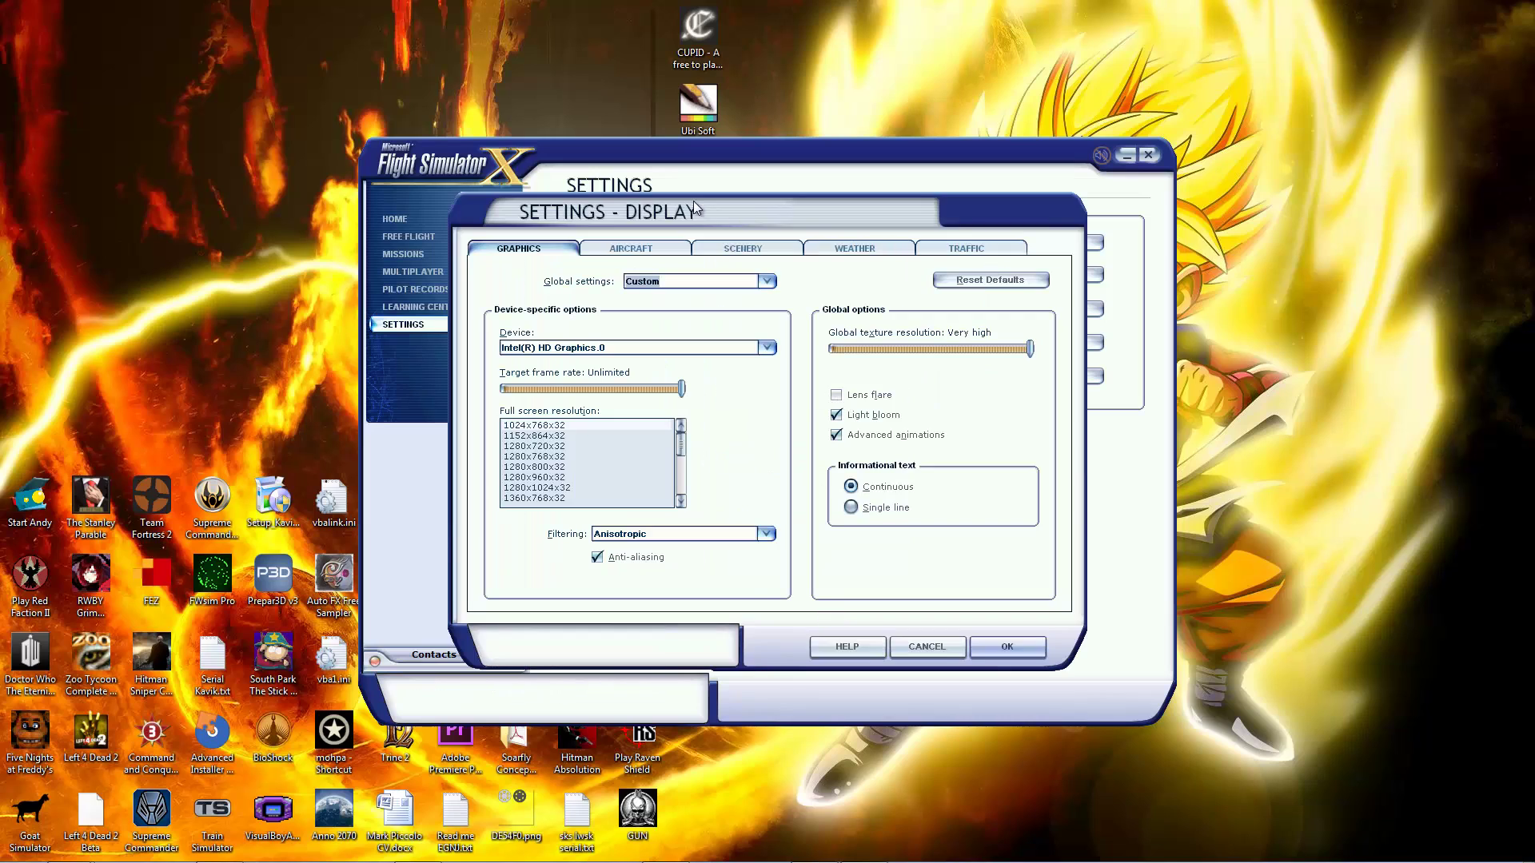
left_click(651, 248)
left_click(747, 250)
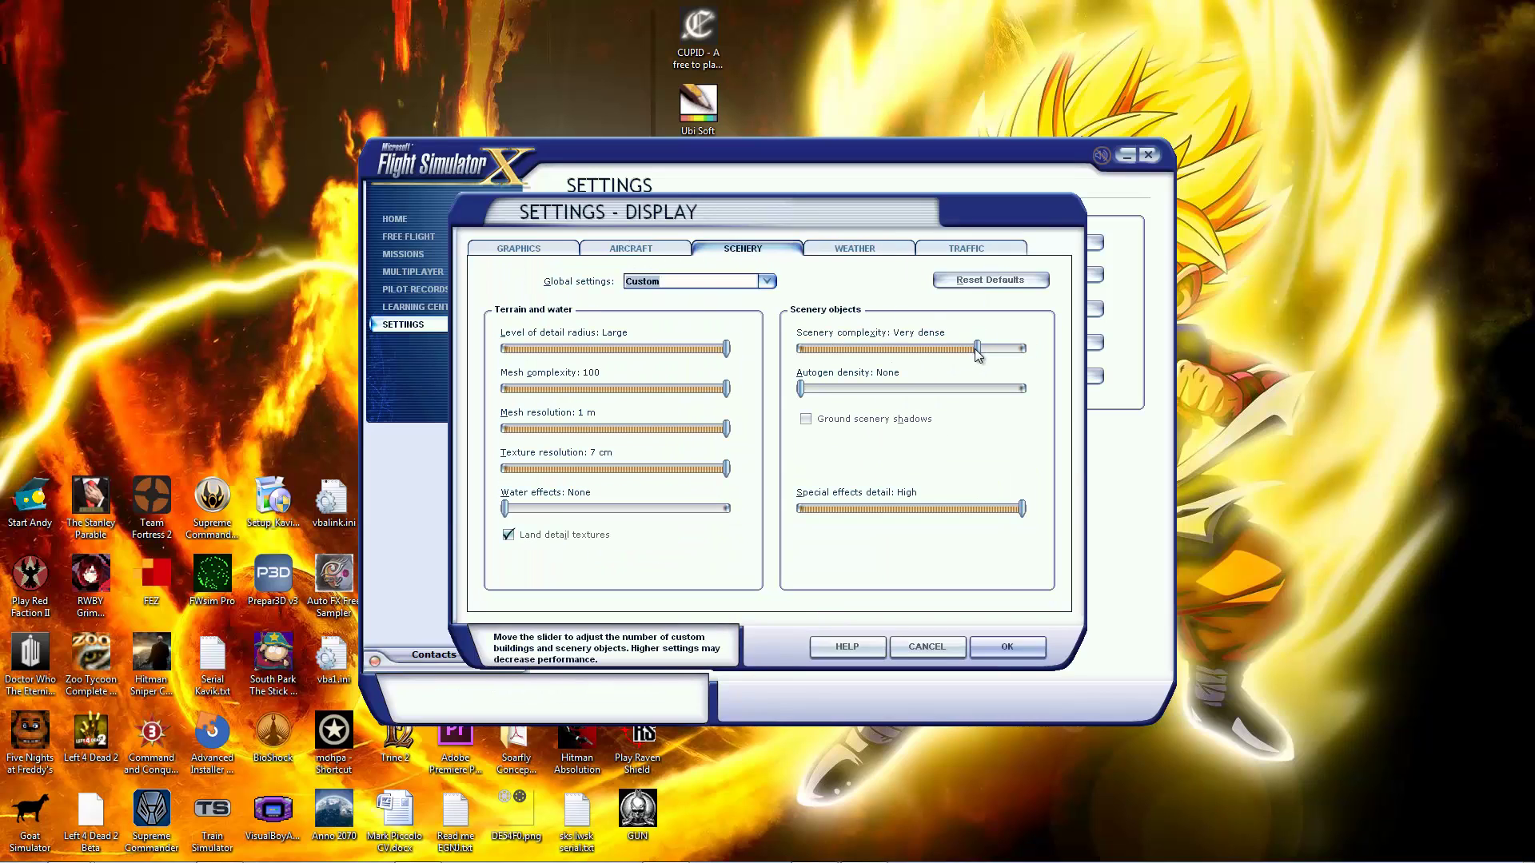
left_click_drag(975, 349, 929, 356)
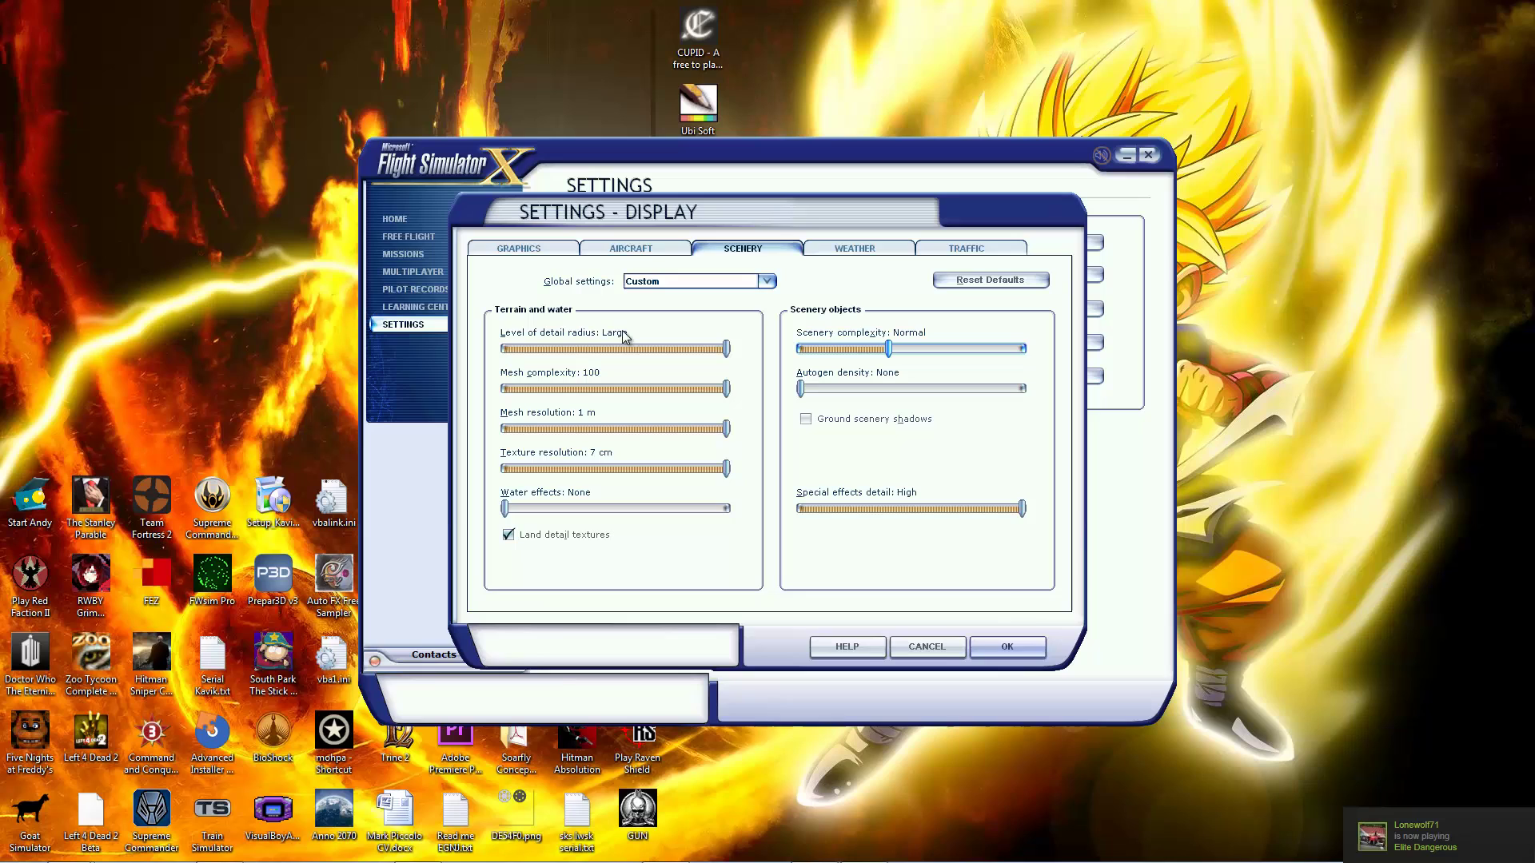
Step: Set mesh resolution to 10 m, texture resolution to 30 cm and mesh complexity to 79, then return to the free flight setup
left_click_drag(726, 429, 643, 429)
left_click_drag(726, 469, 664, 473)
left_click_drag(726, 388, 860, 426)
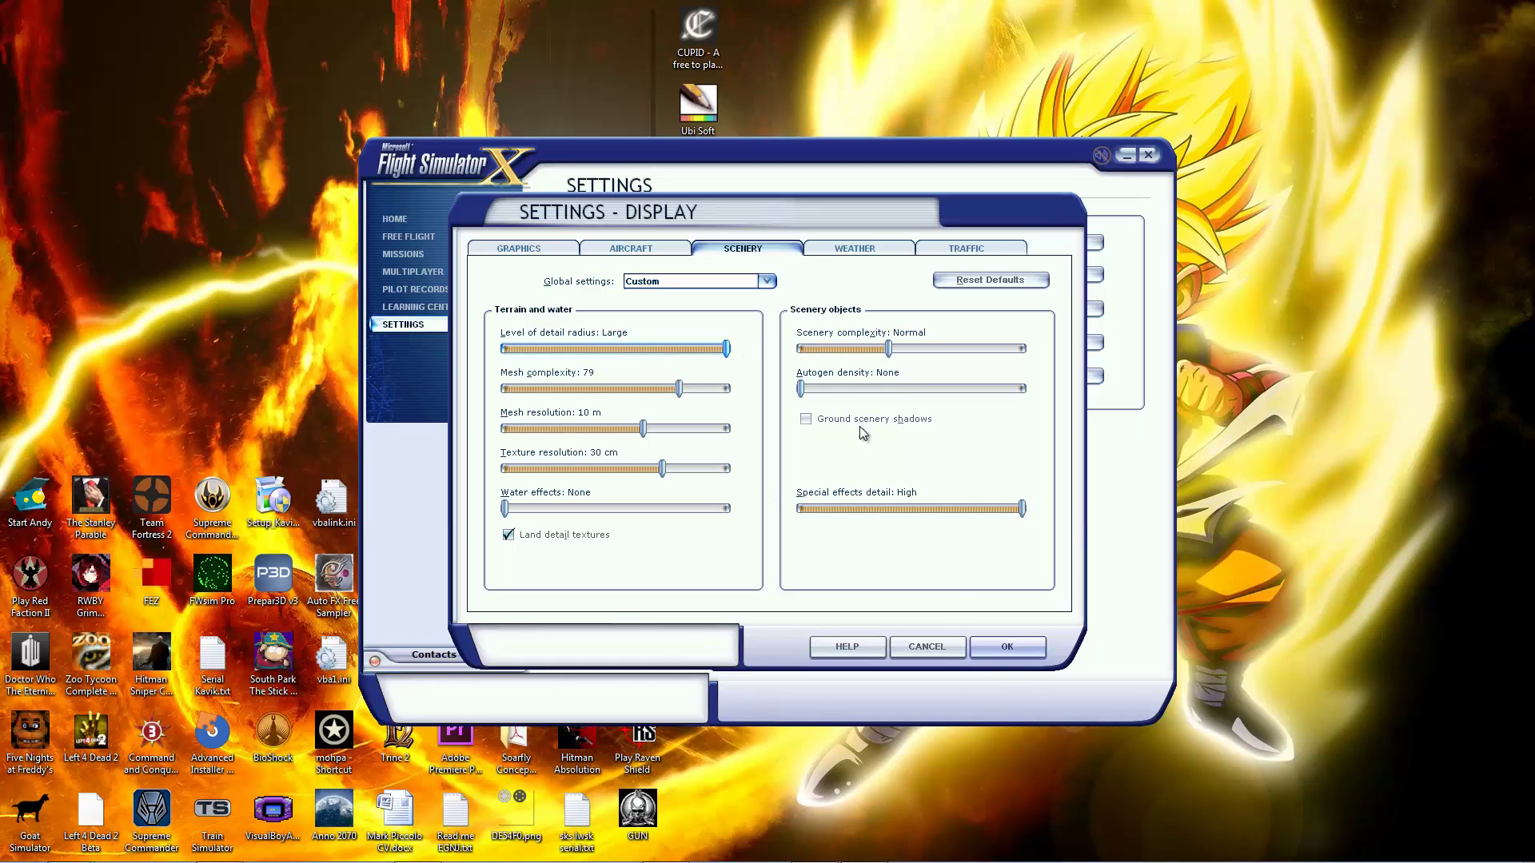
left_click(1005, 645)
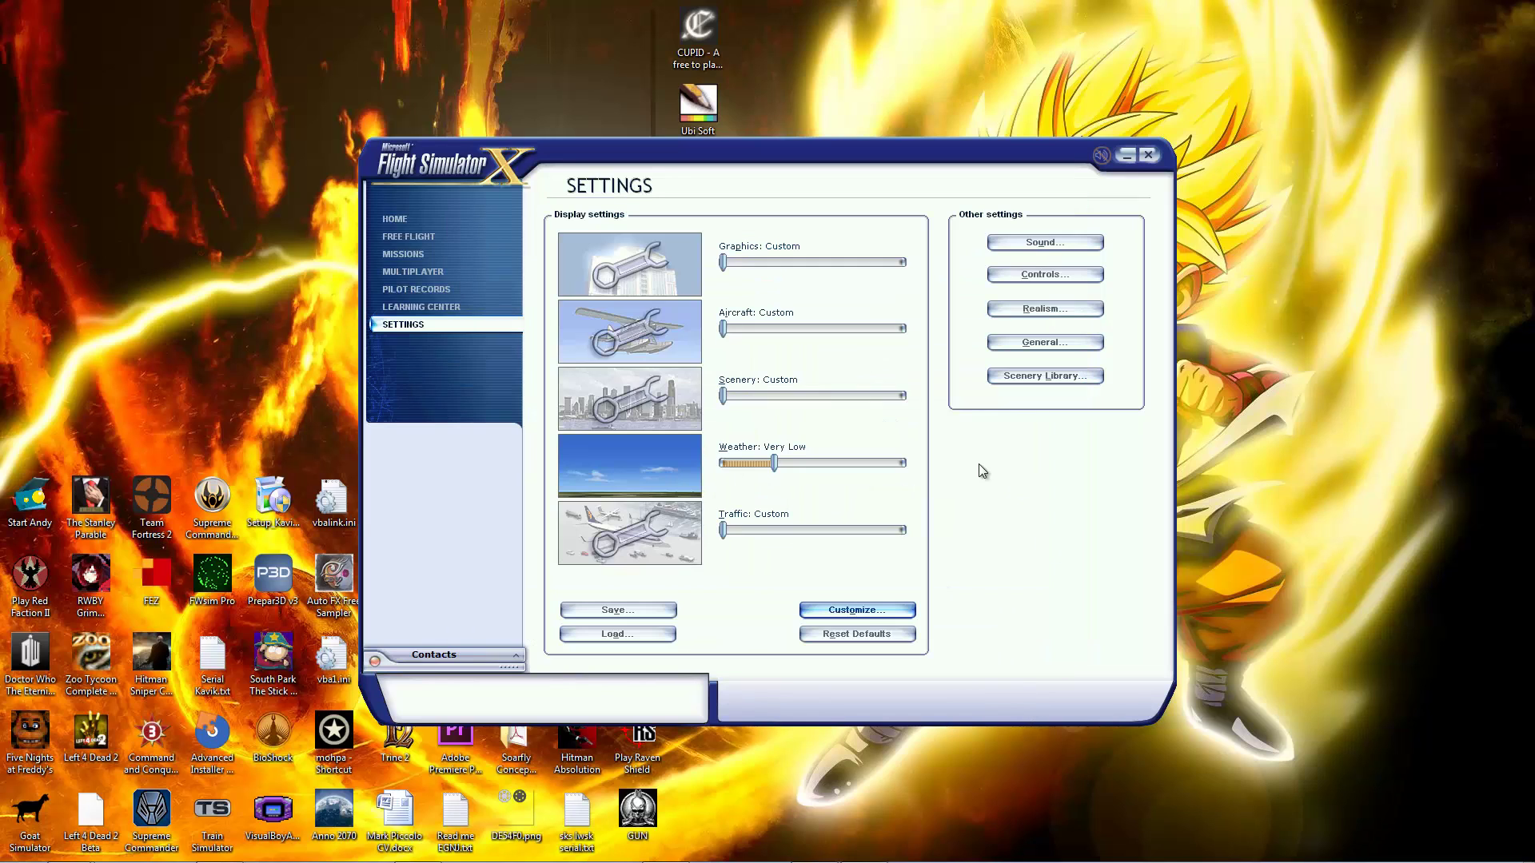
left_click(407, 237)
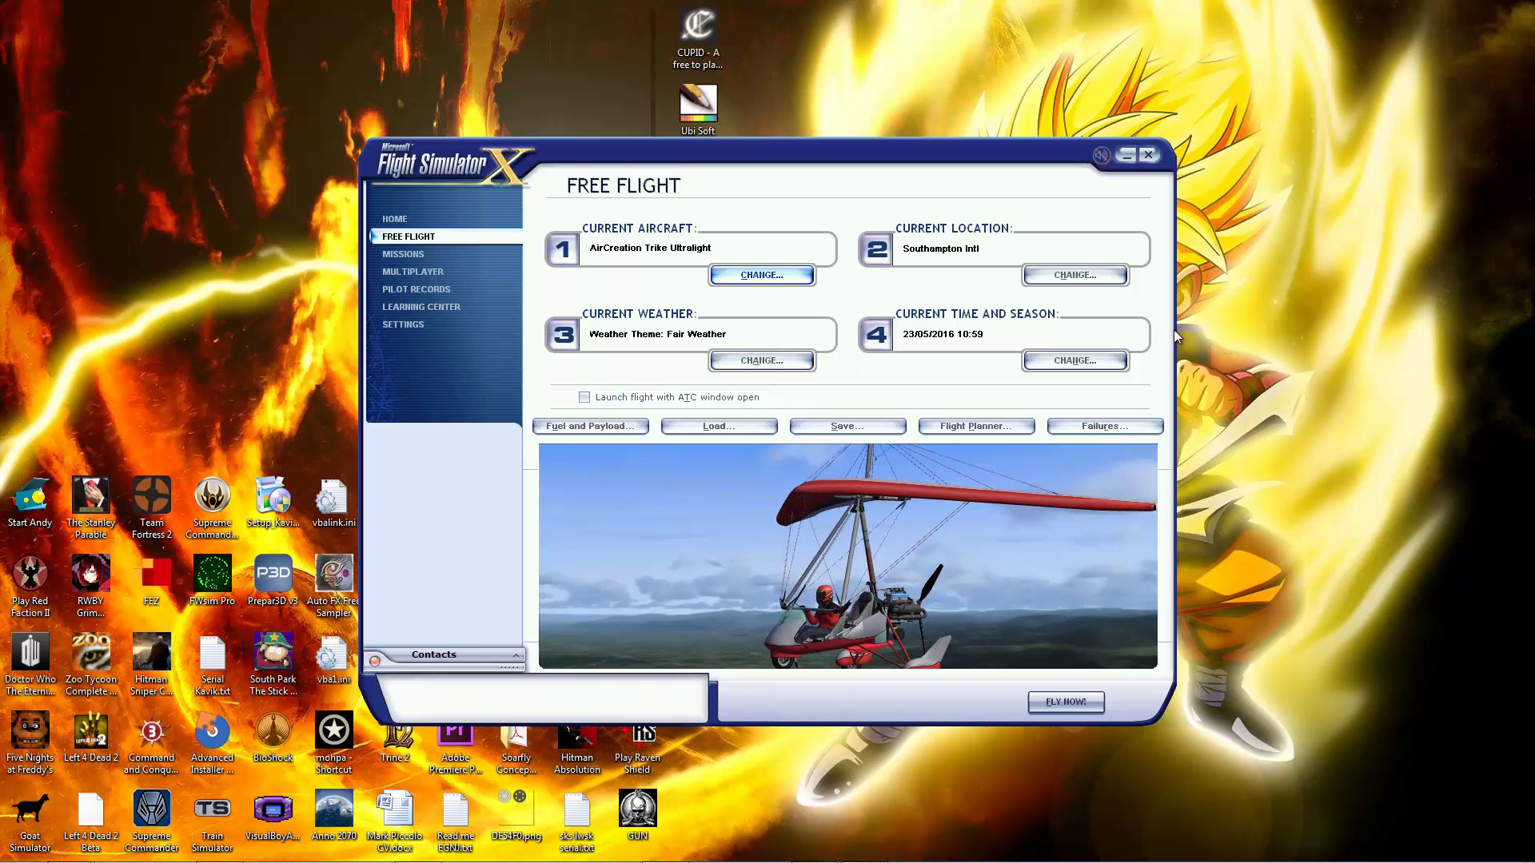
left_click(794, 368)
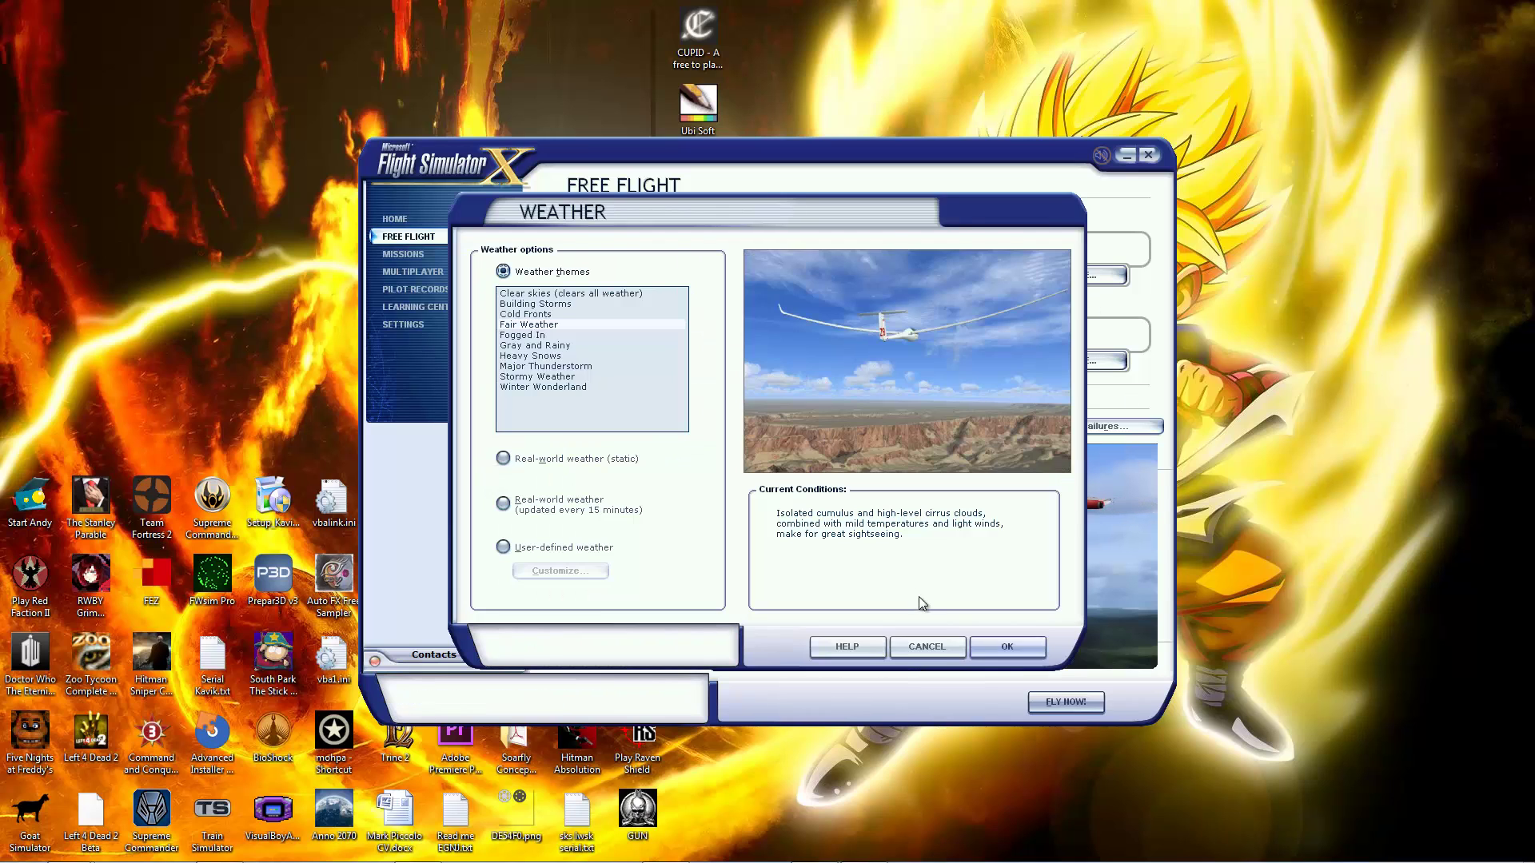
left_click(1006, 645)
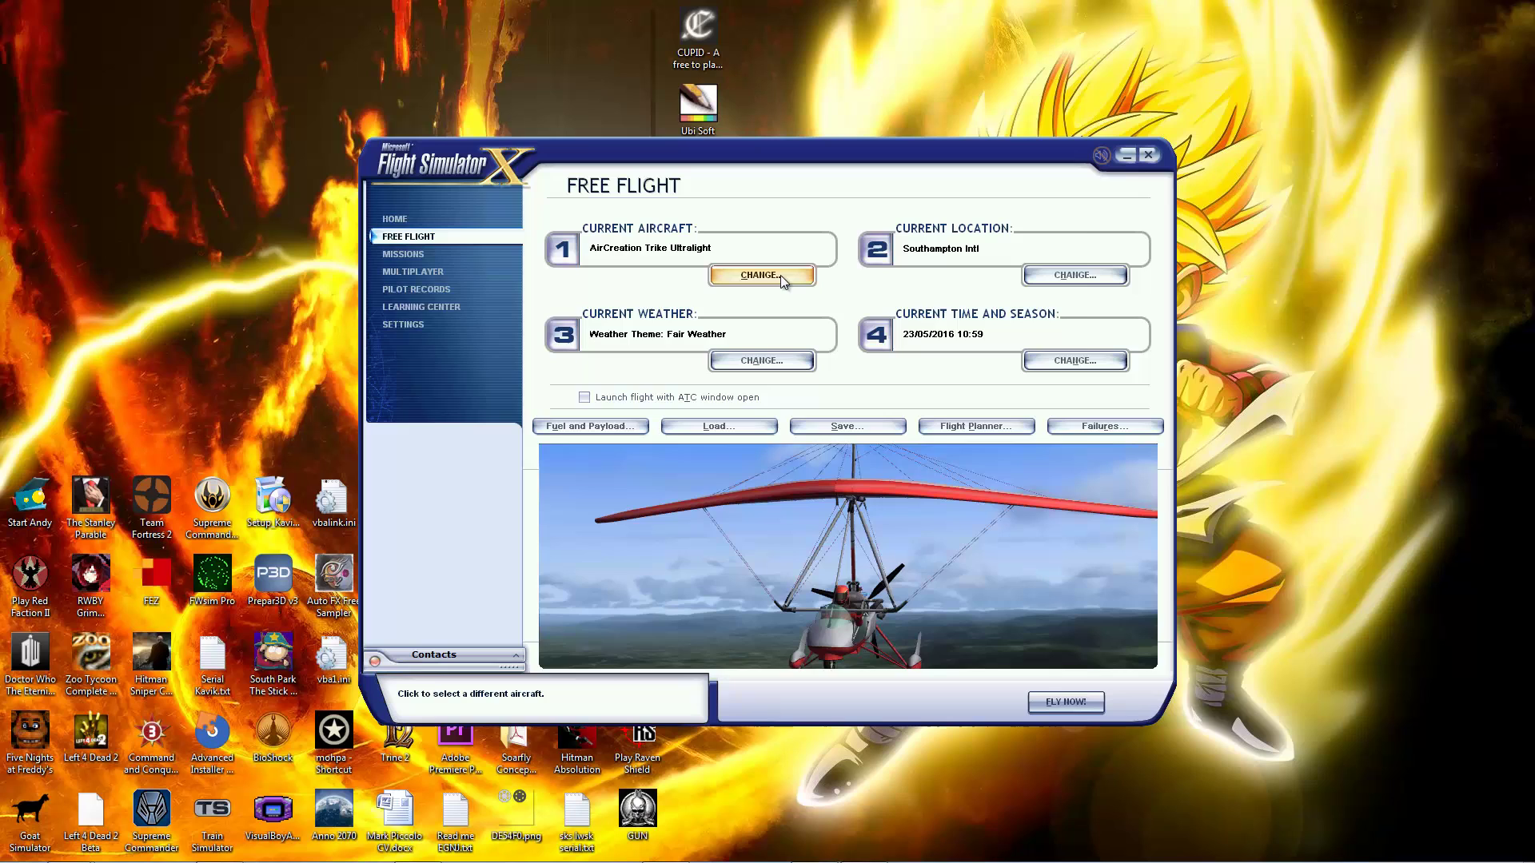
left_click(783, 280)
left_click(928, 646)
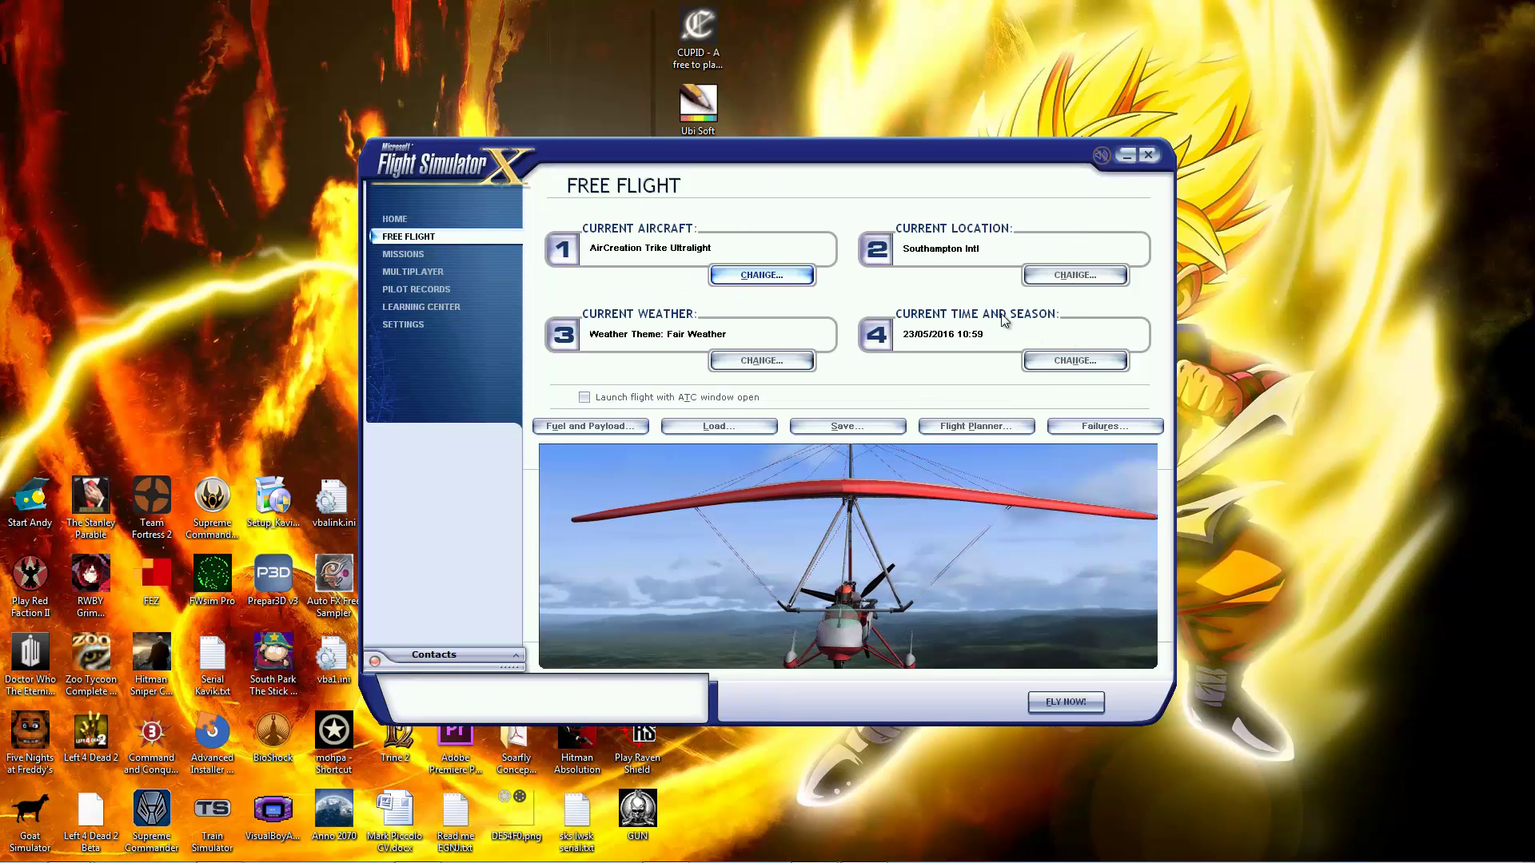
Step: Set the time of day to Day and start the flight
left_click(1075, 360)
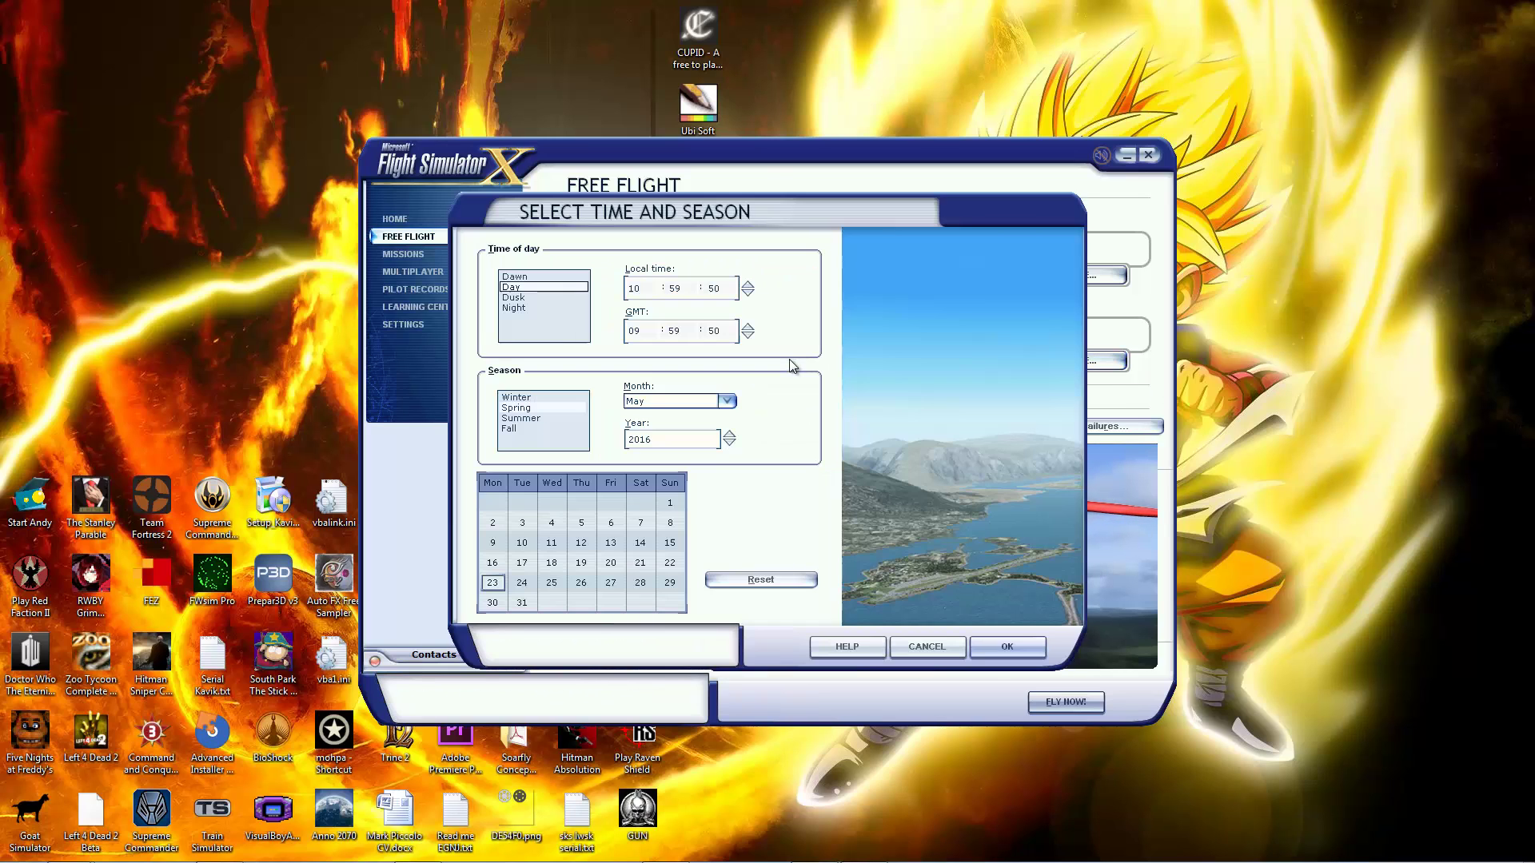
left_click(545, 308)
left_click(527, 286)
left_click(1007, 647)
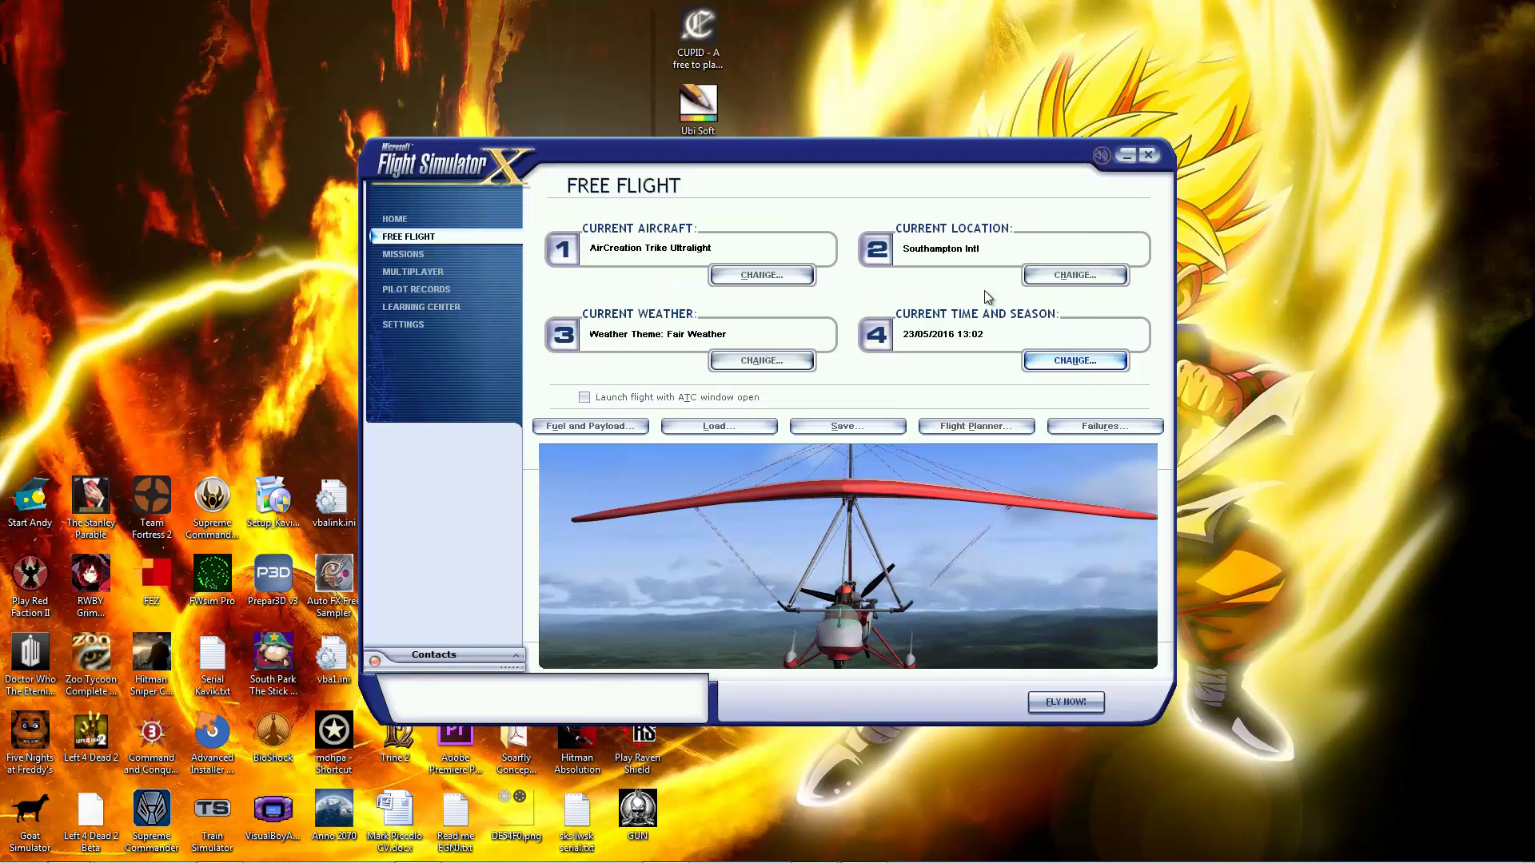
left_click(1065, 702)
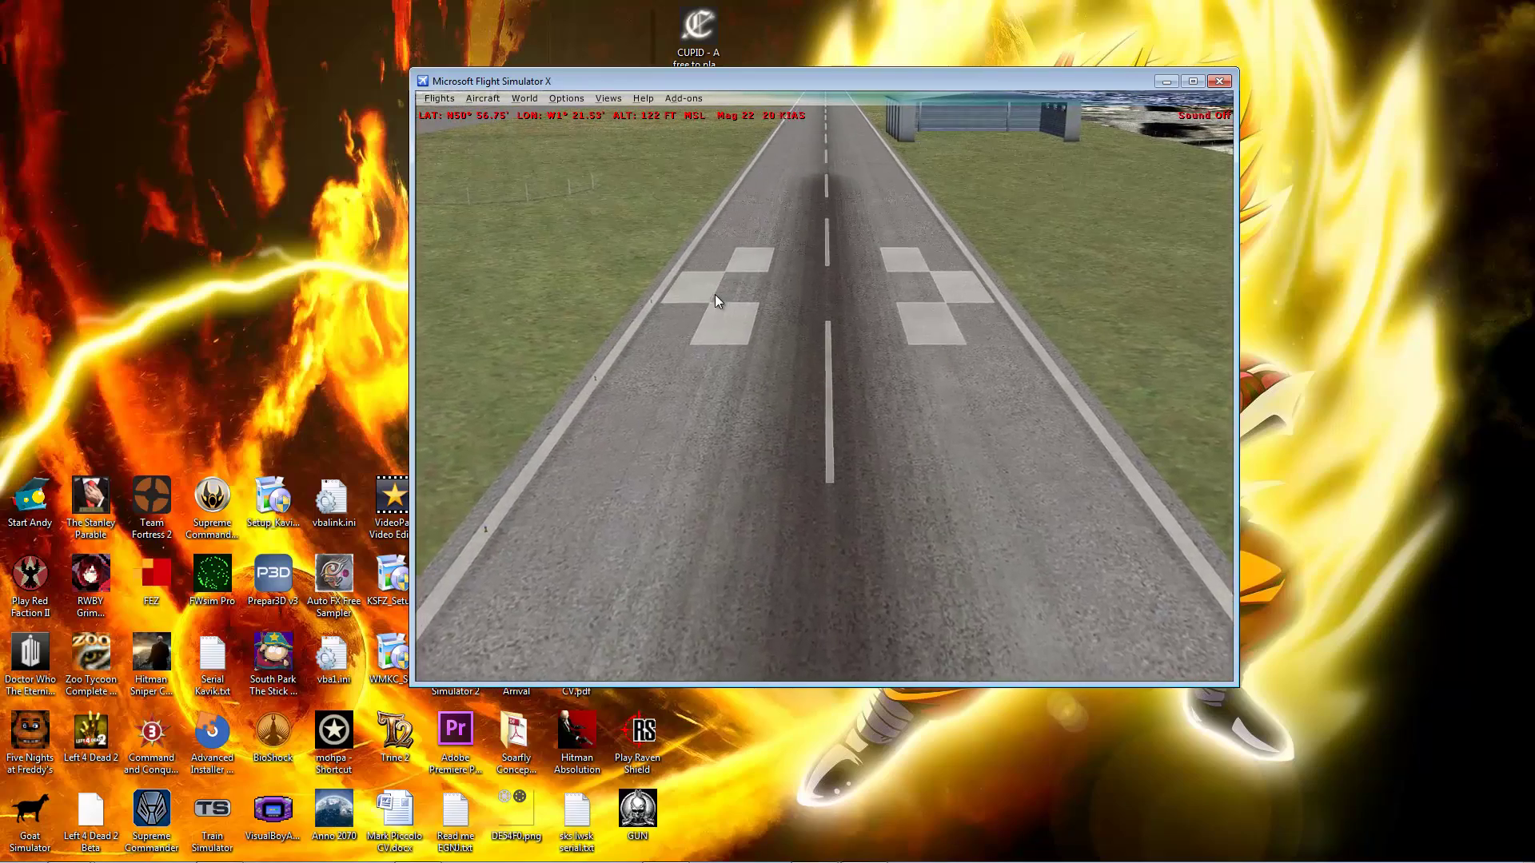
Step: Slew the aircraft from the runway to the open apron, leave slew mode and open the Instant Scenery add-on
key("KP_4")
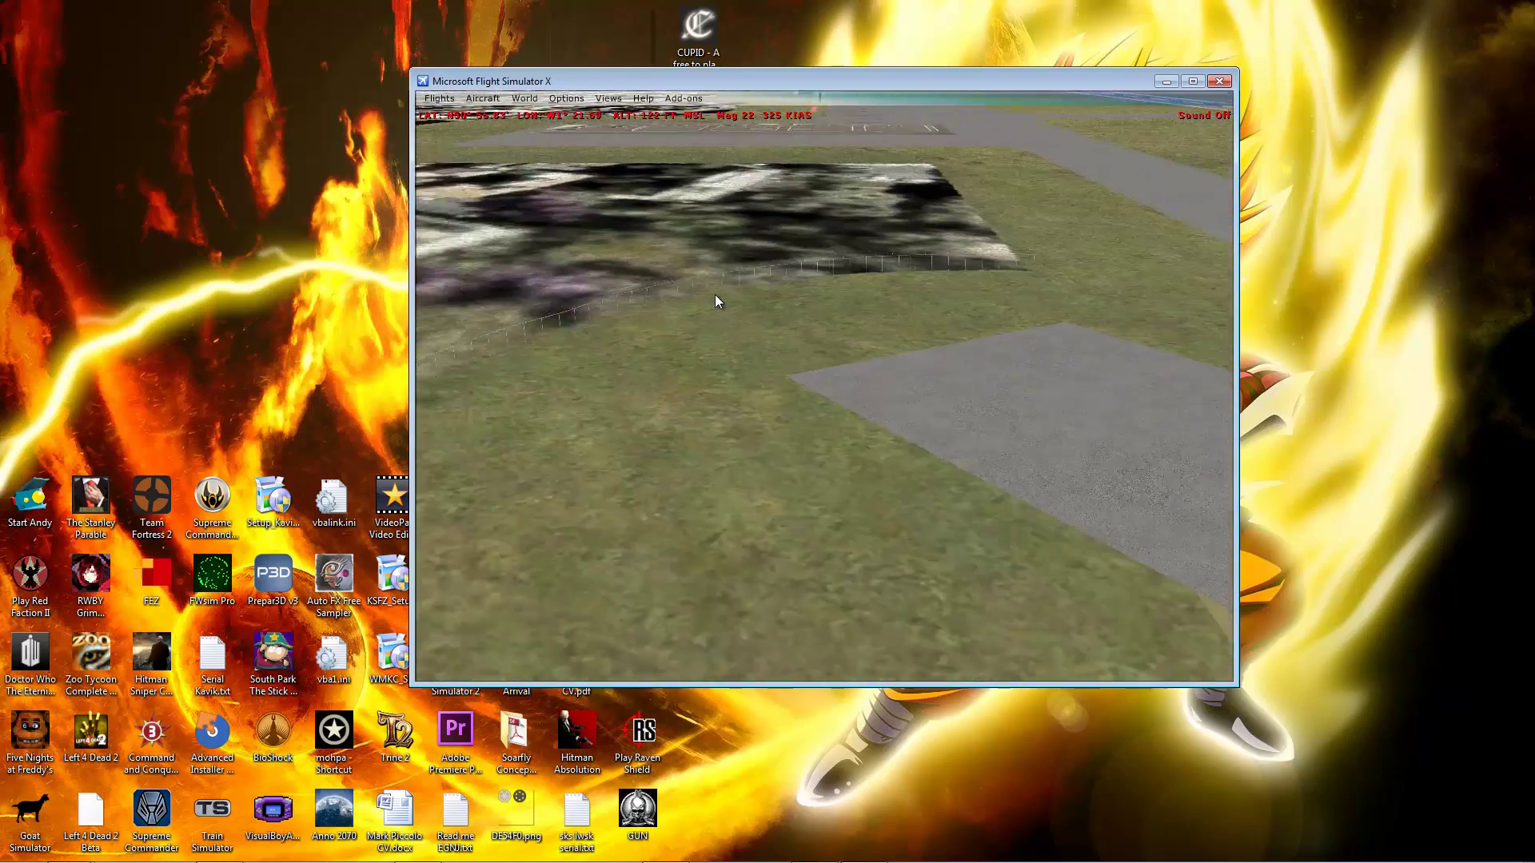
key("KP_8")
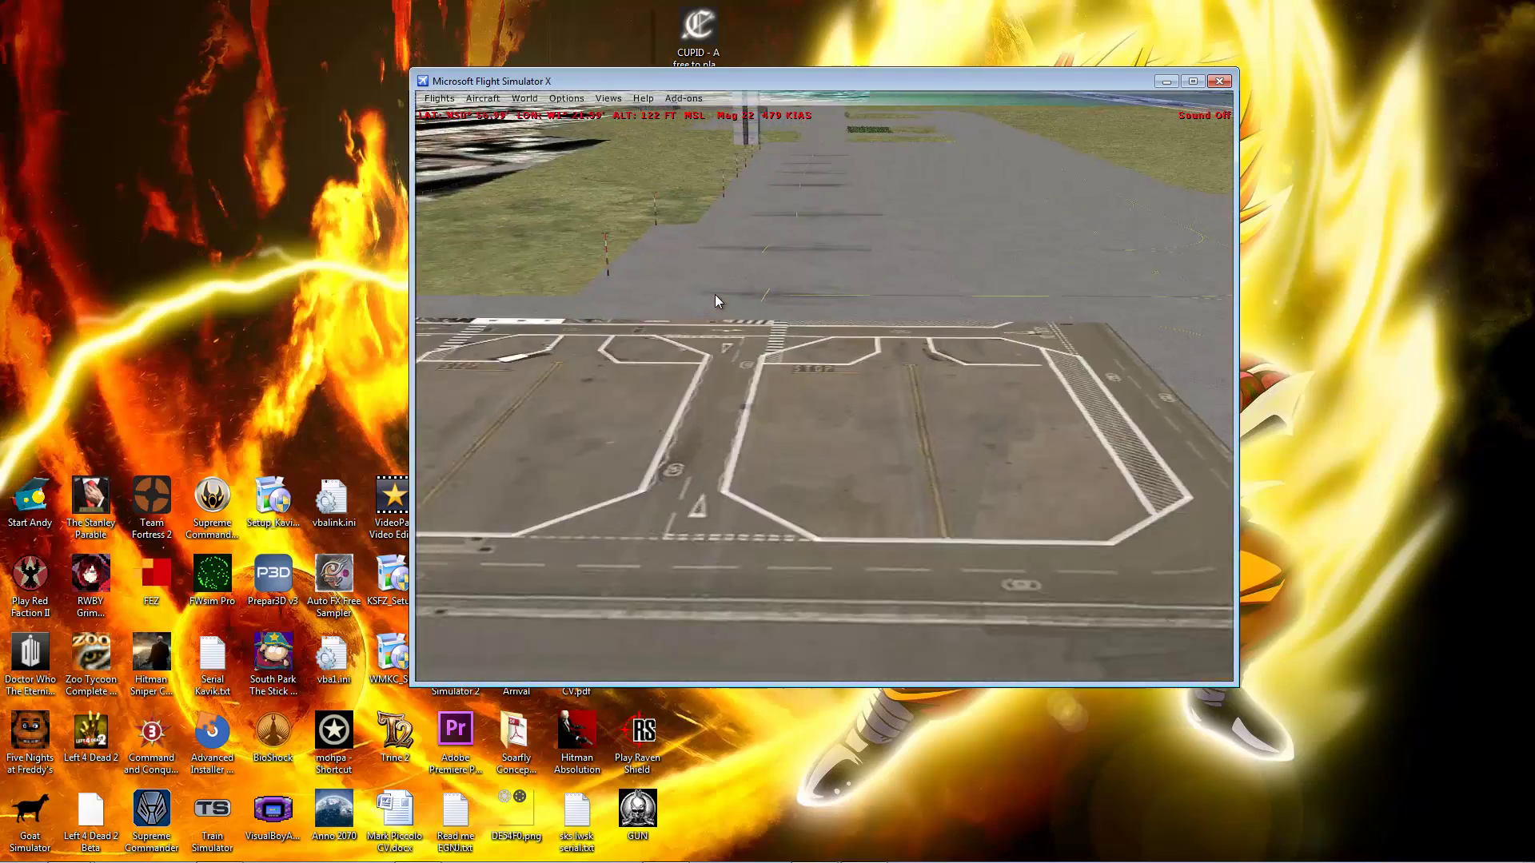
key("KP_5")
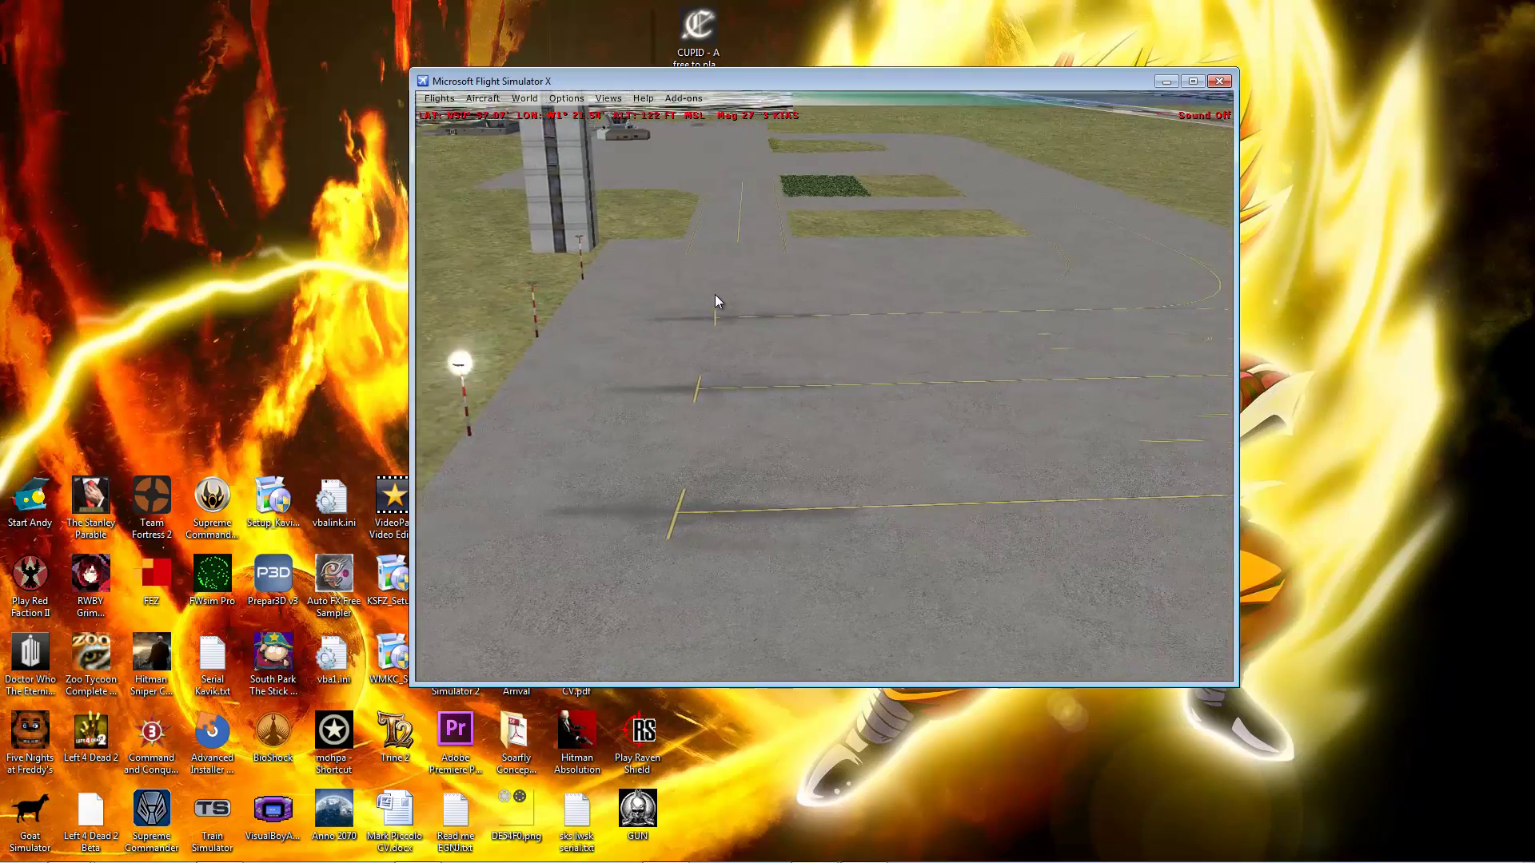
key("KP_3")
key("KP_5")
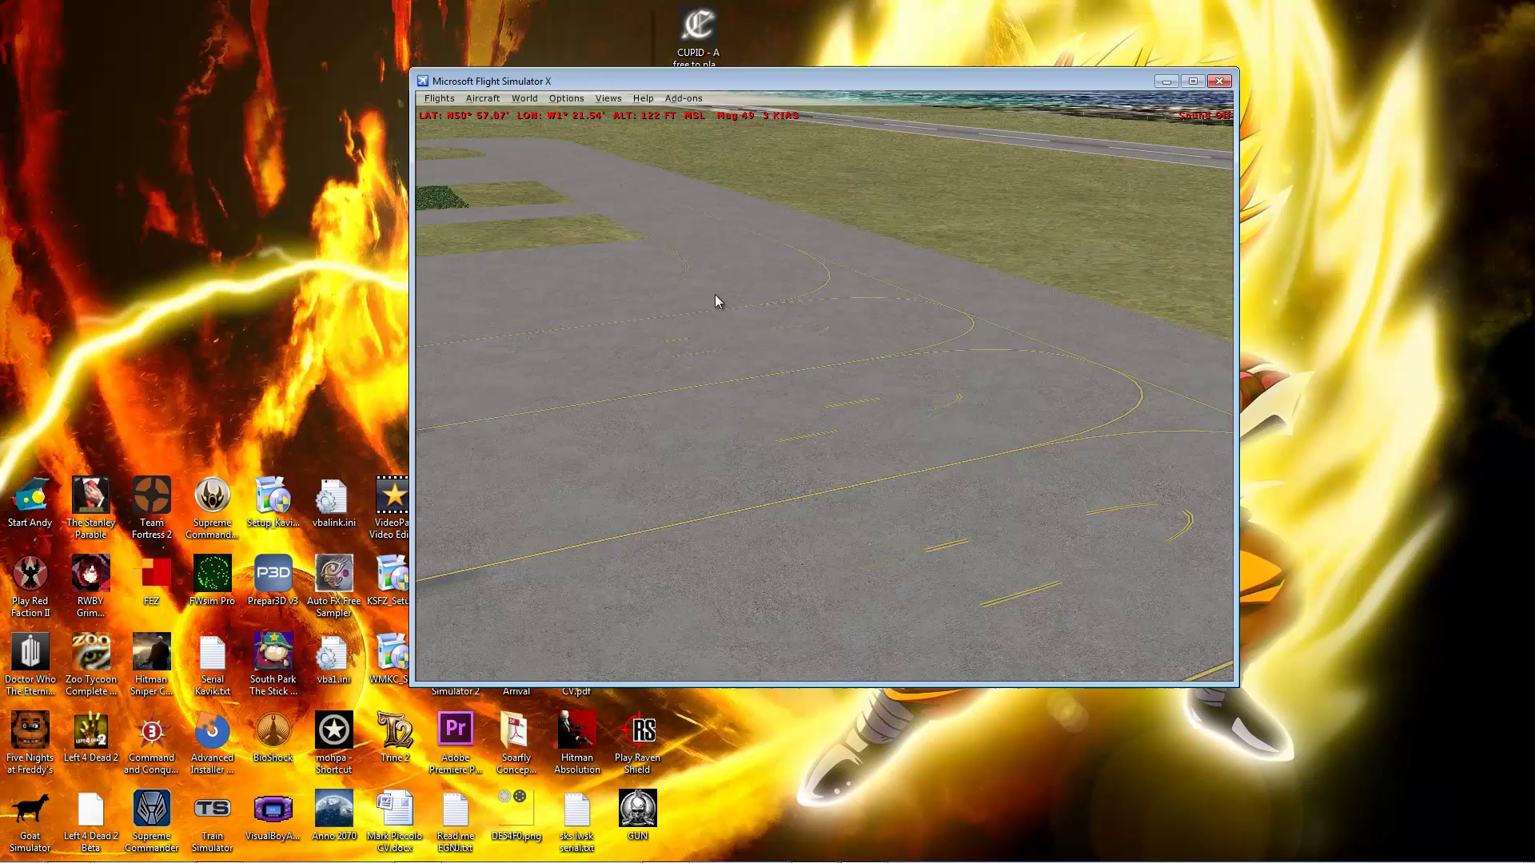
key("y")
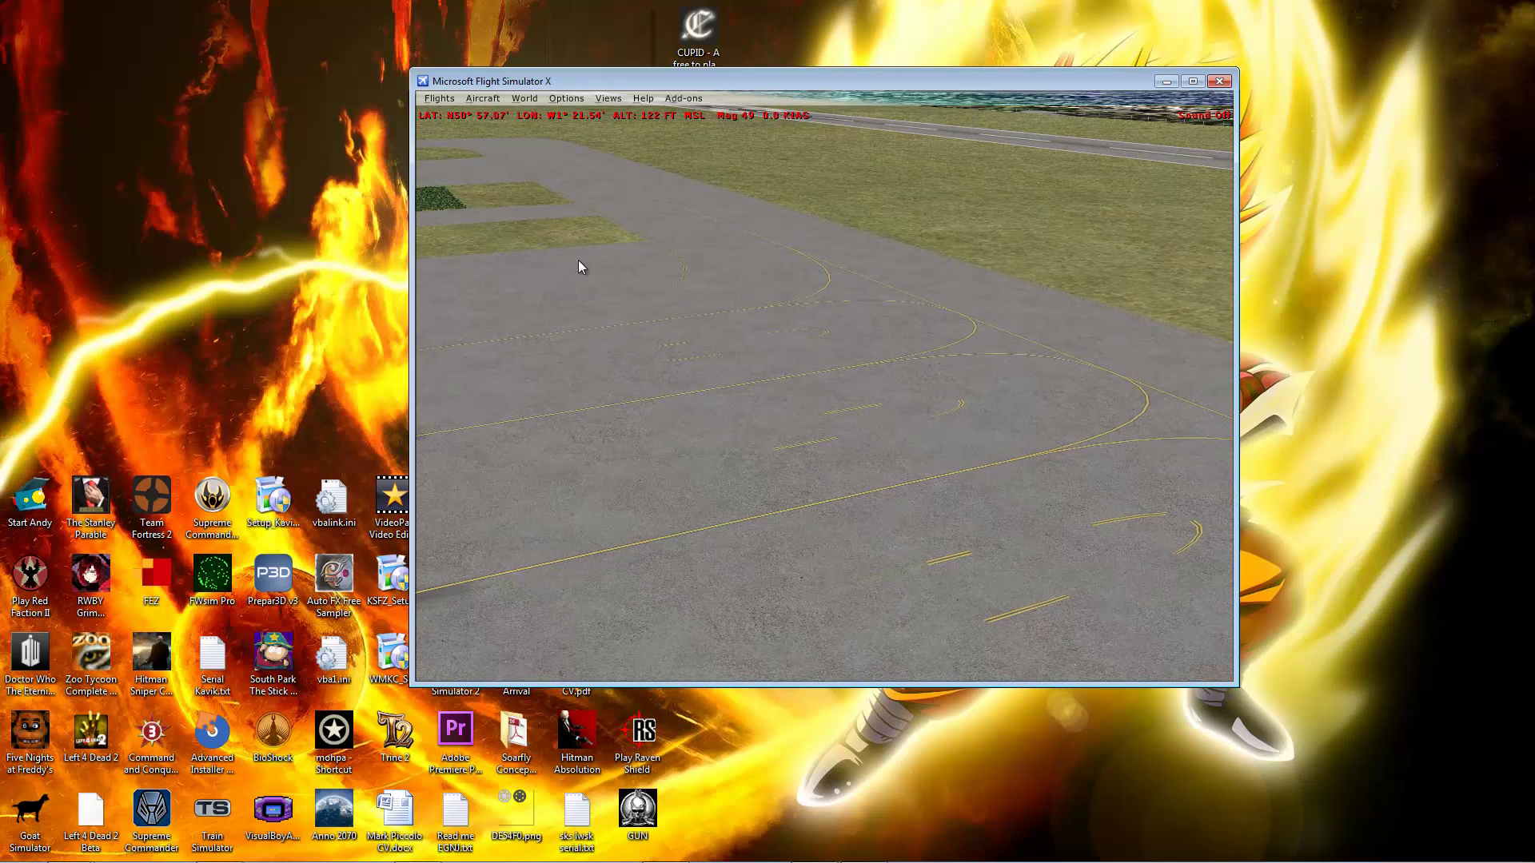
left_click(672, 100)
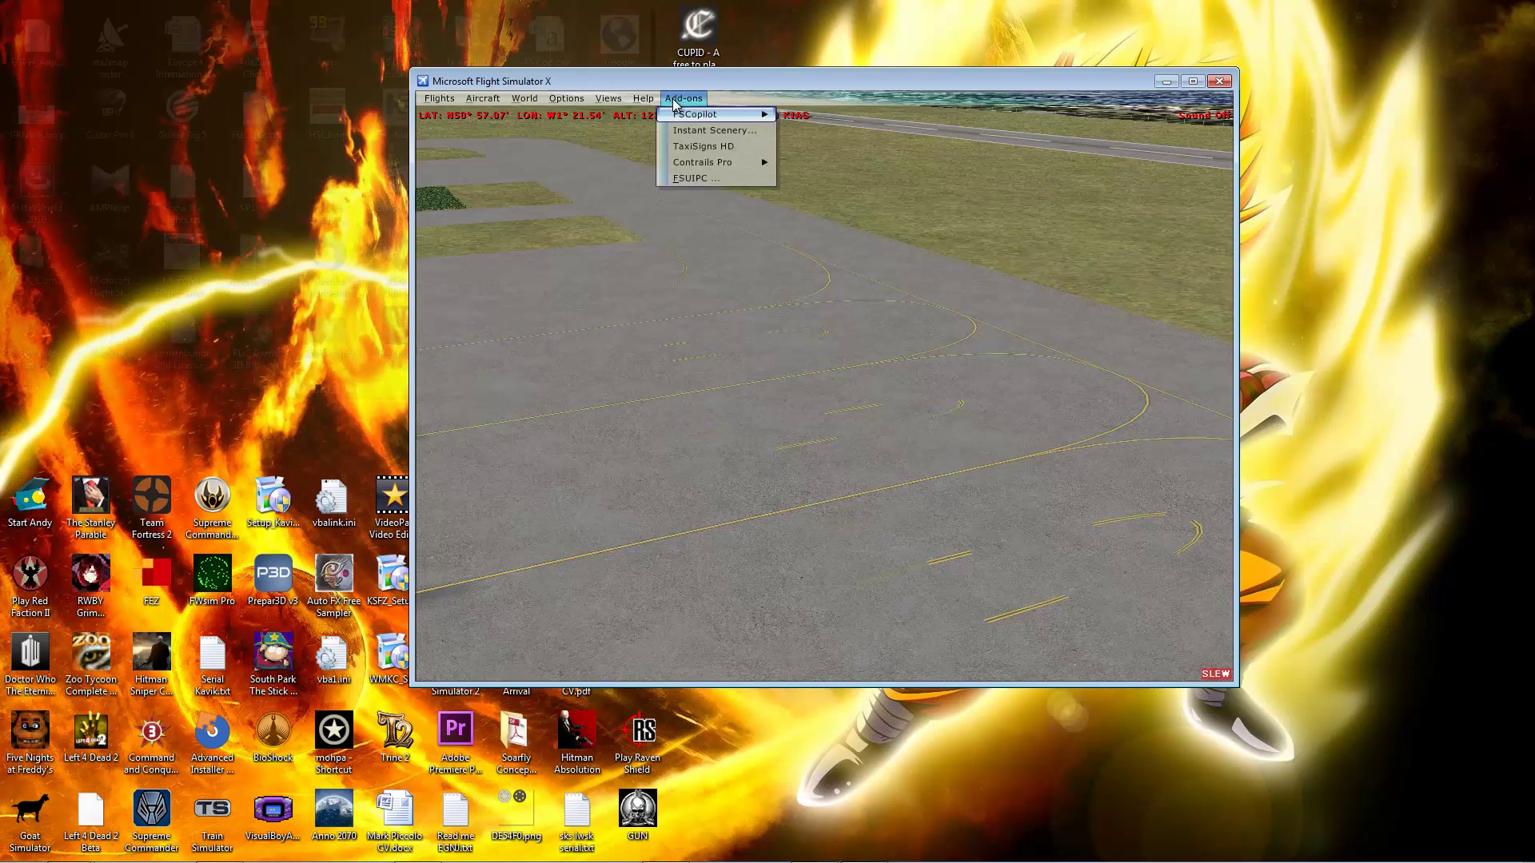
left_click(713, 136)
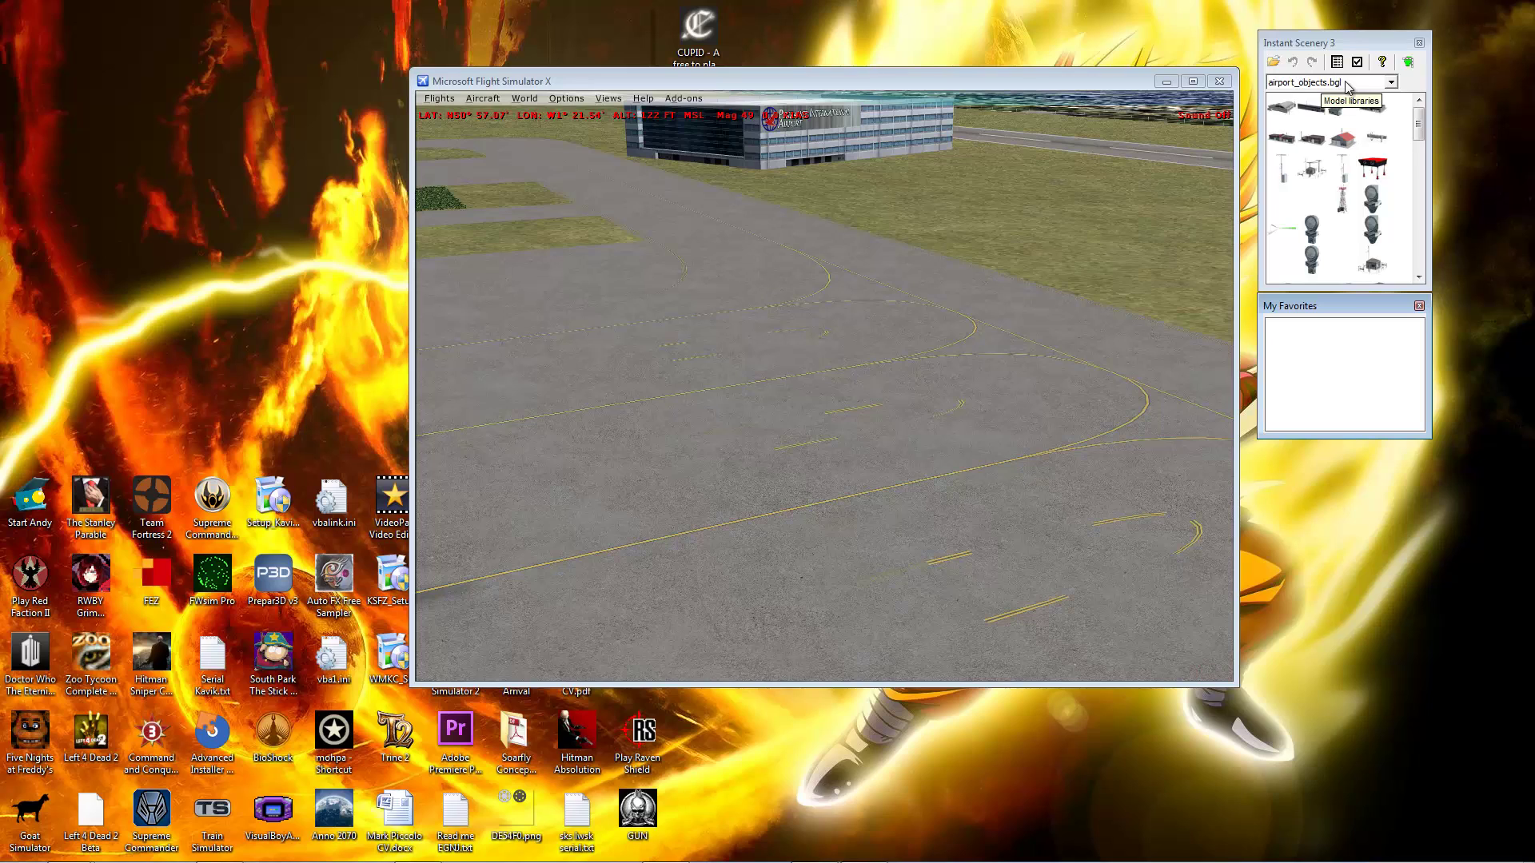
Step: Enable the add-on global libraries in the Instant Scenery options and apply the change
left_click(1345, 84)
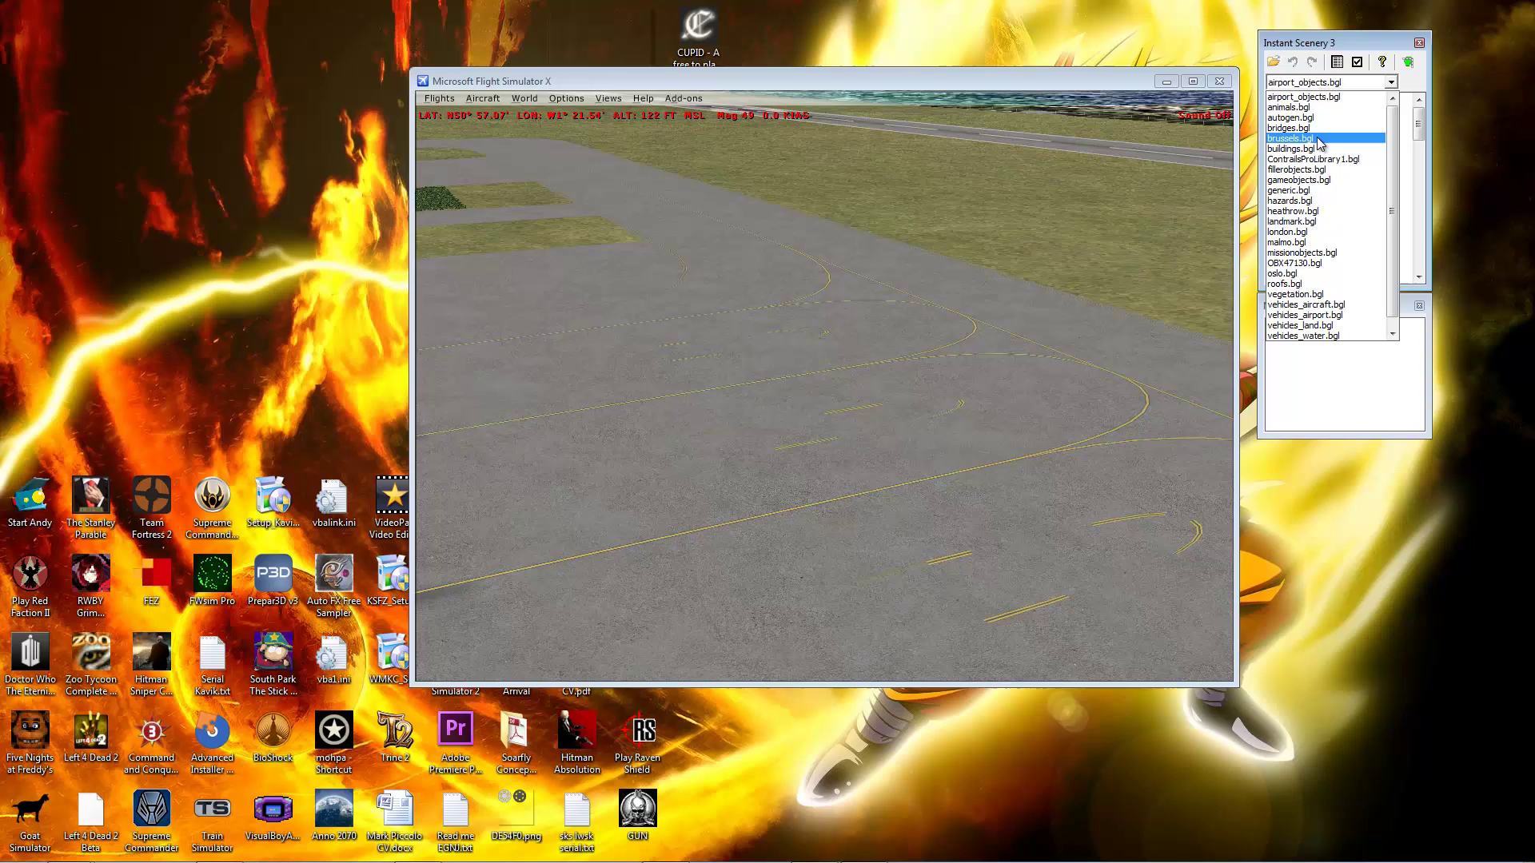
key("Up")
key("Up")
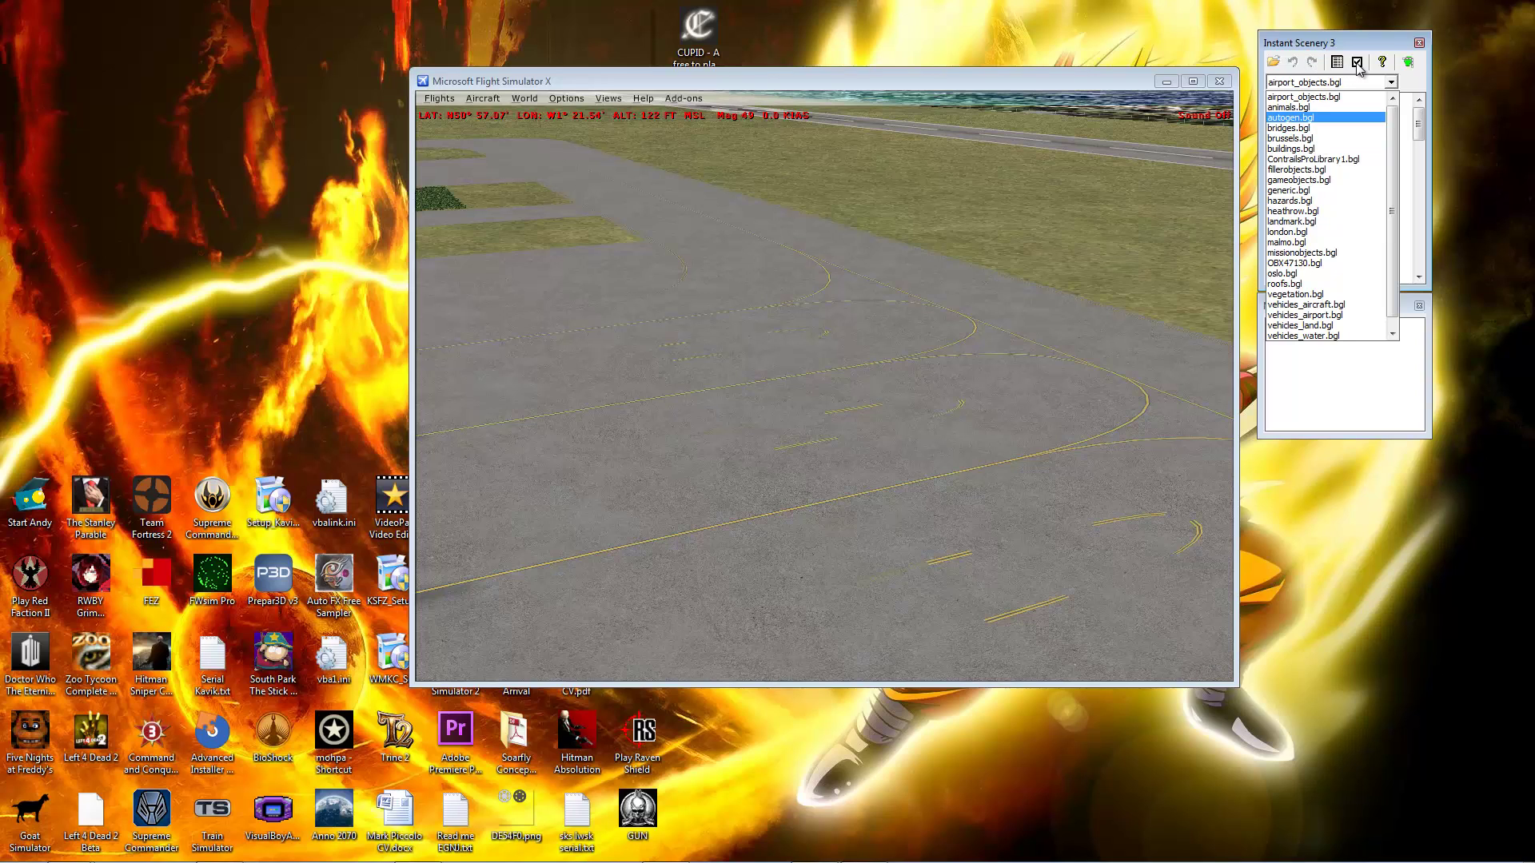
left_click(1358, 64)
left_click(1358, 64)
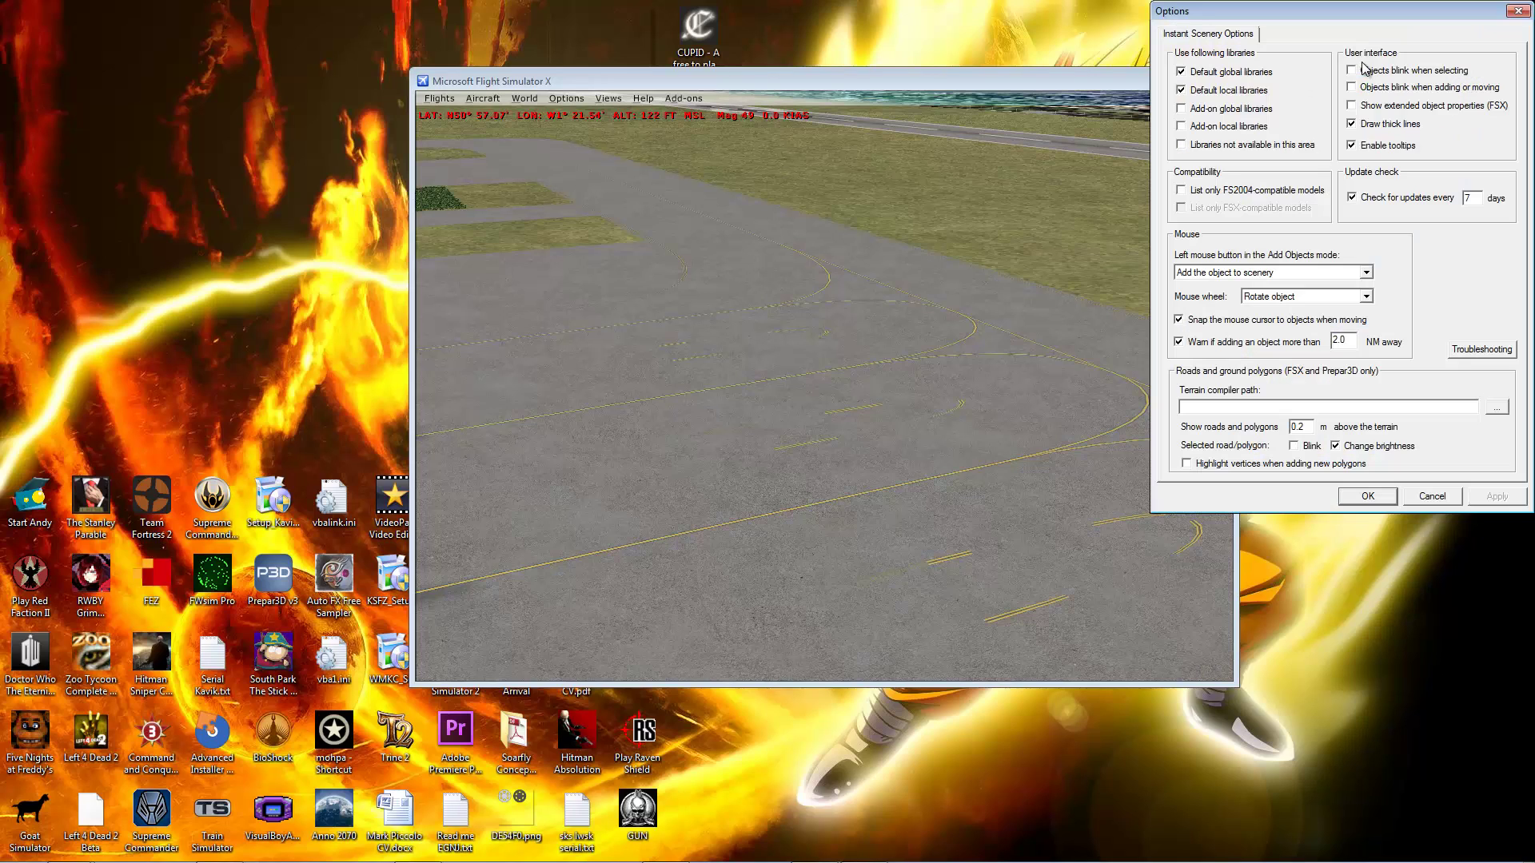
left_click(1182, 110)
left_click(1388, 494)
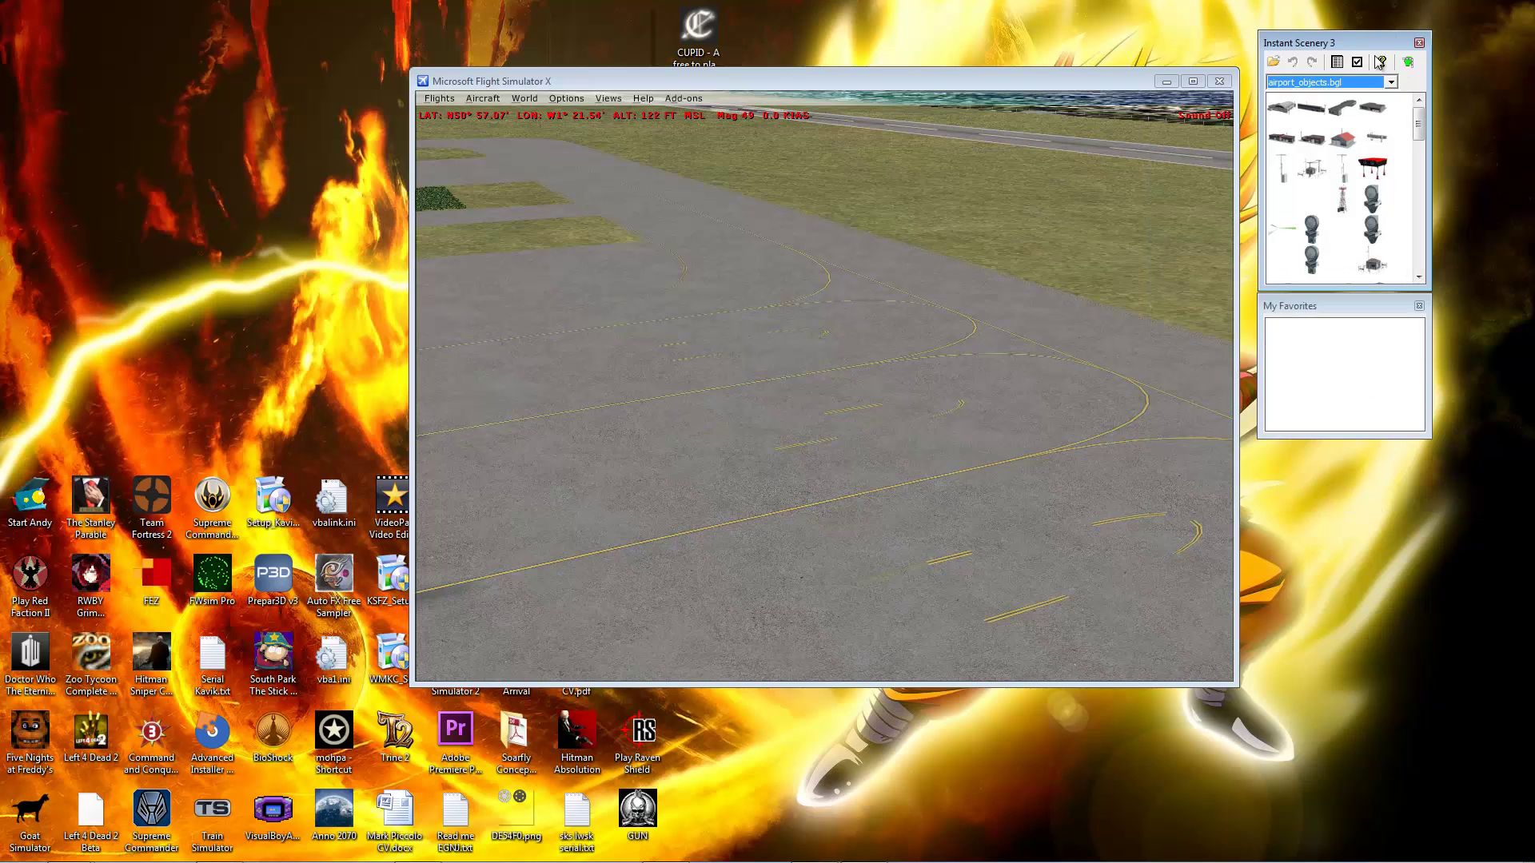
left_click(1391, 82)
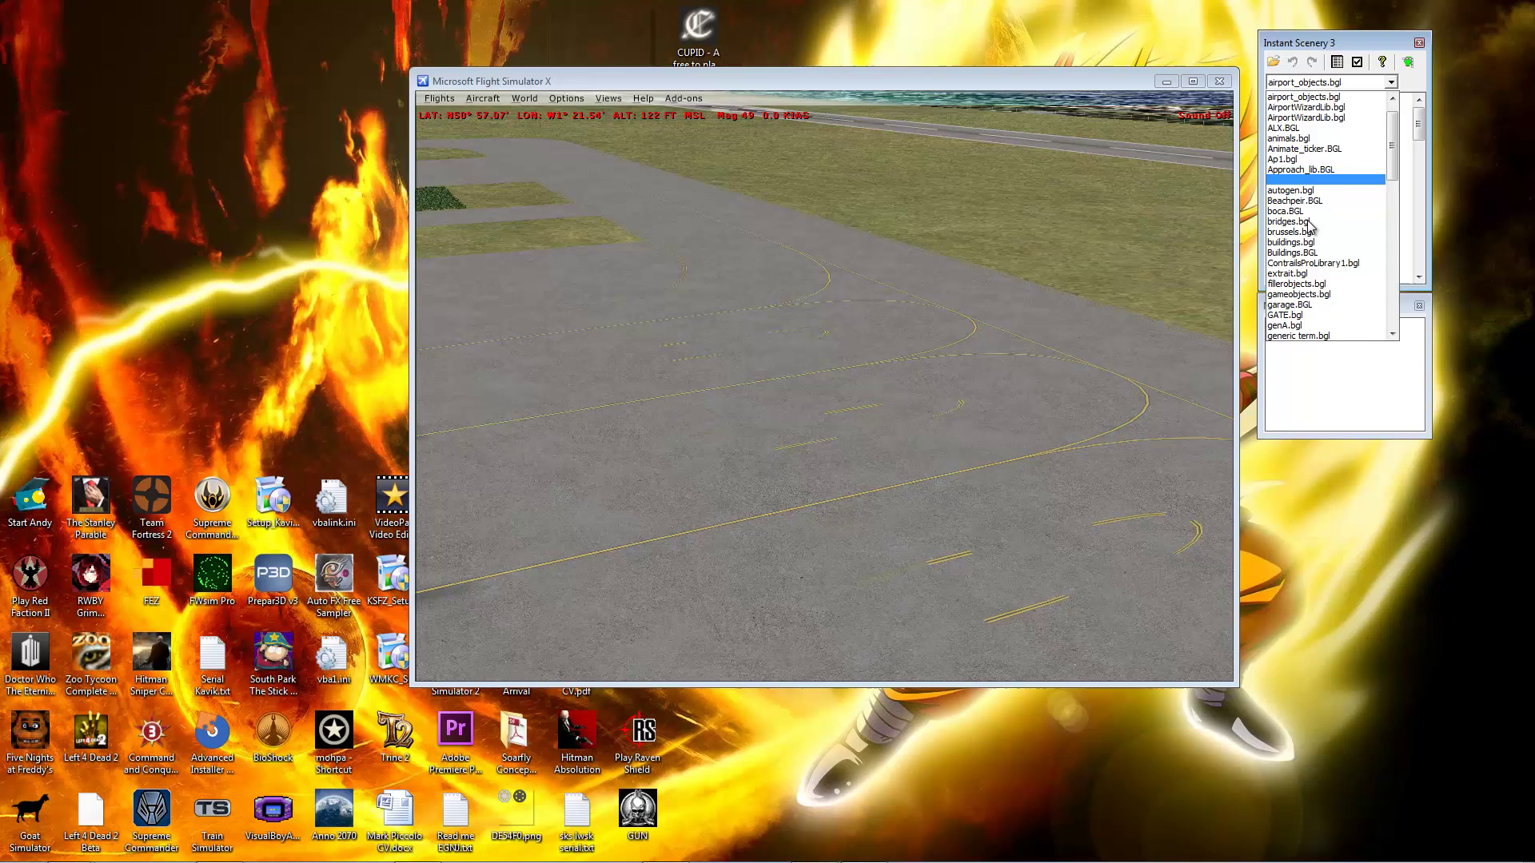
scroll(1308, 227, "down", 5)
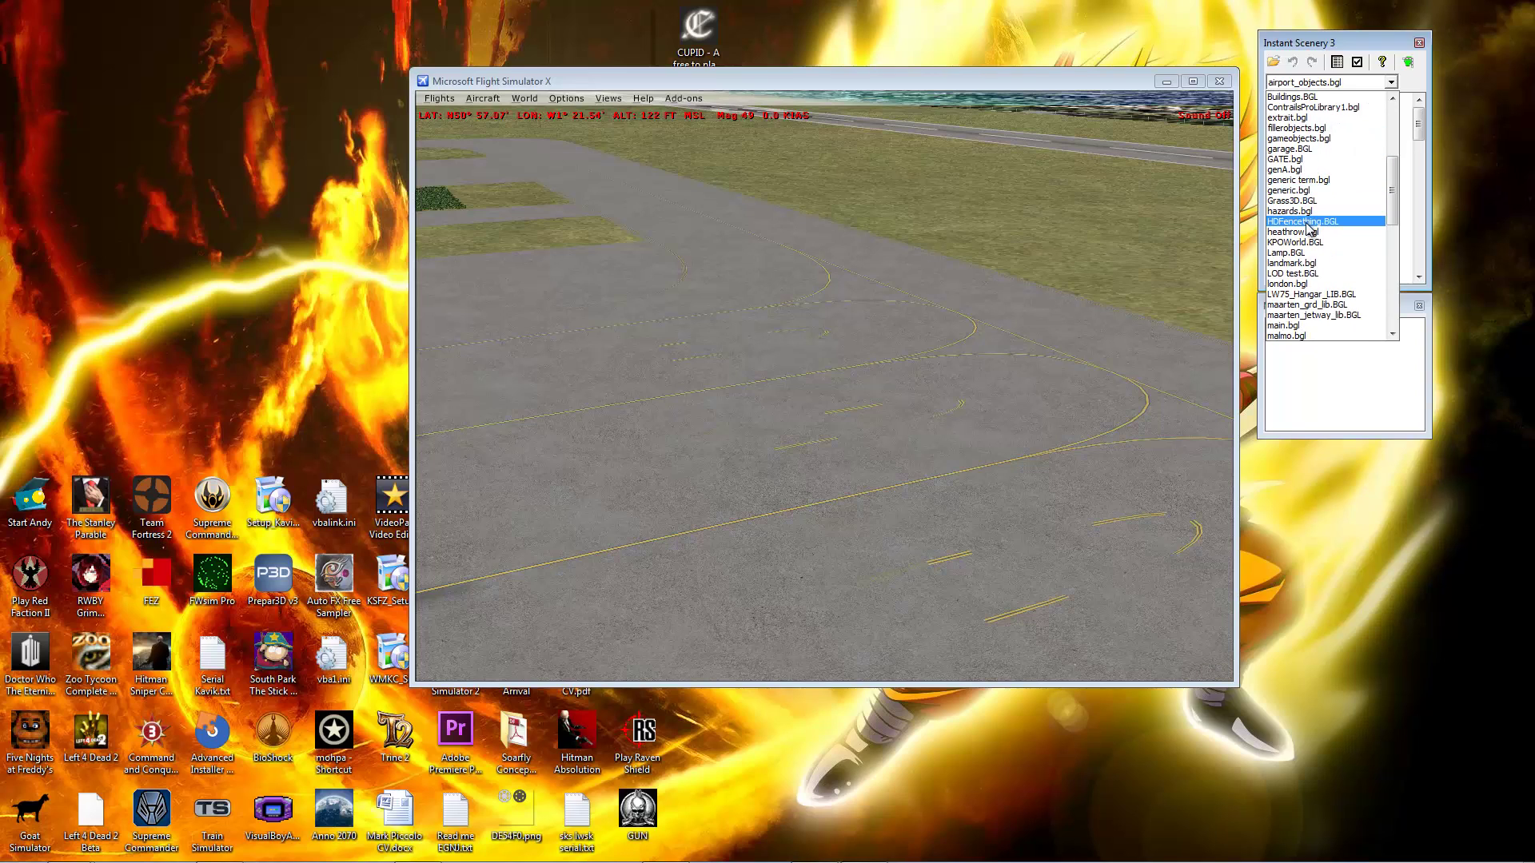
scroll(1308, 227, "up", 5)
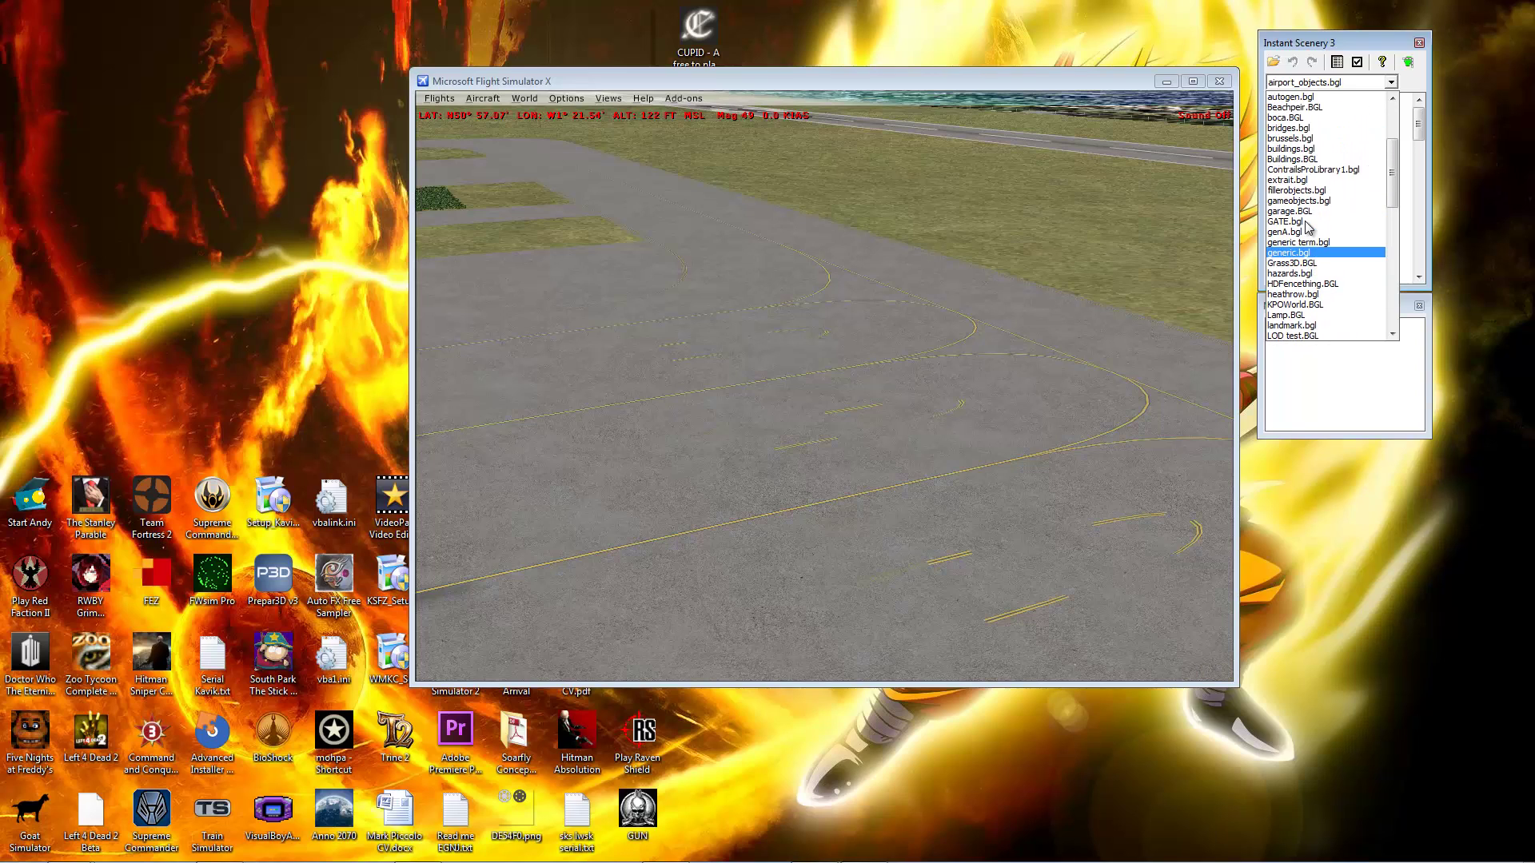
scroll(1307, 225, "up", 1)
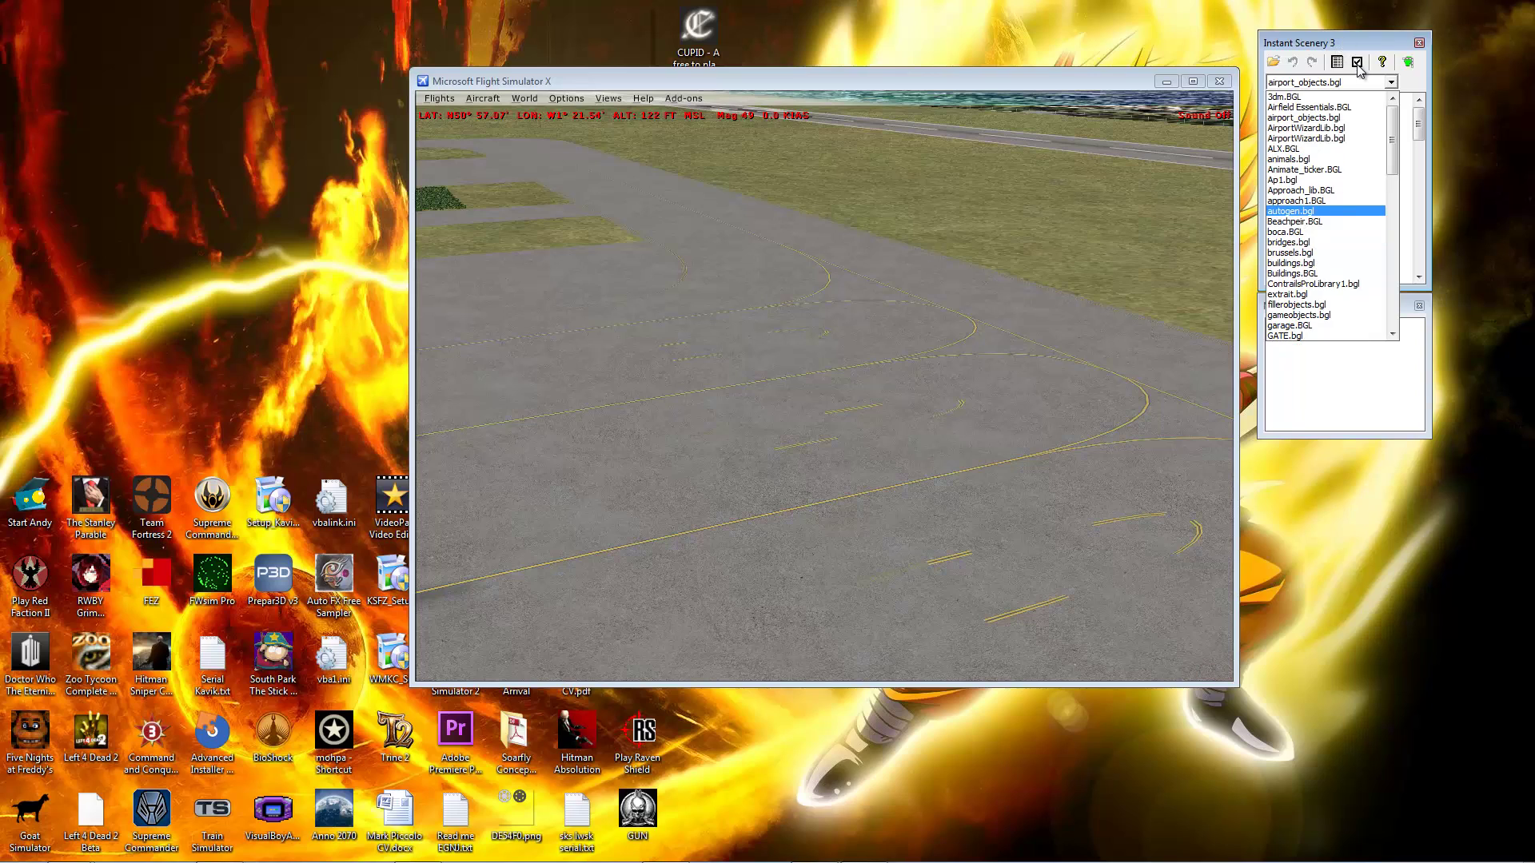
left_click(1358, 70)
left_click(1357, 67)
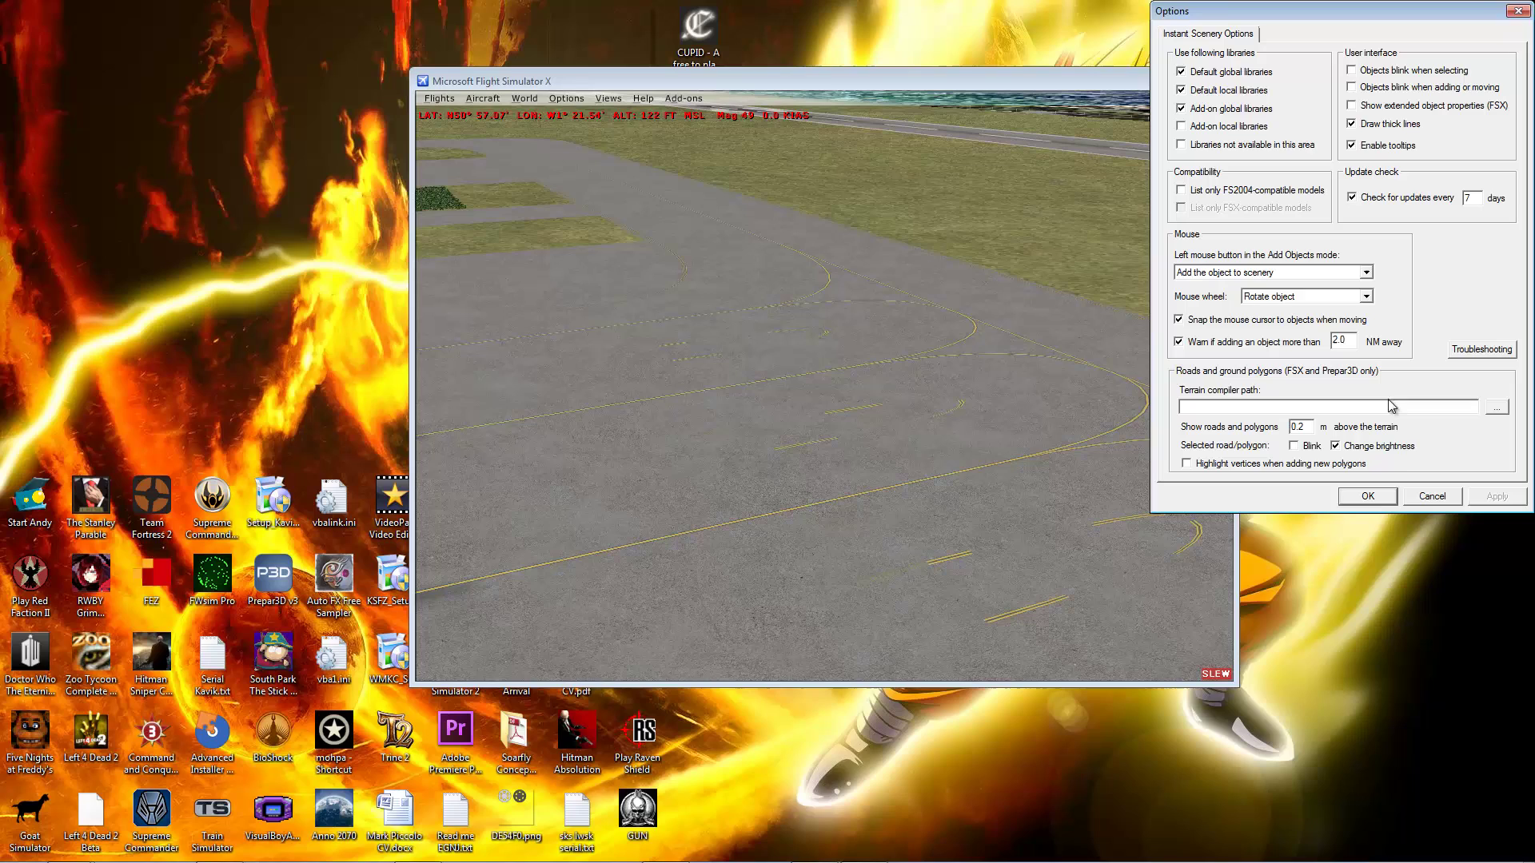
left_click(1430, 496)
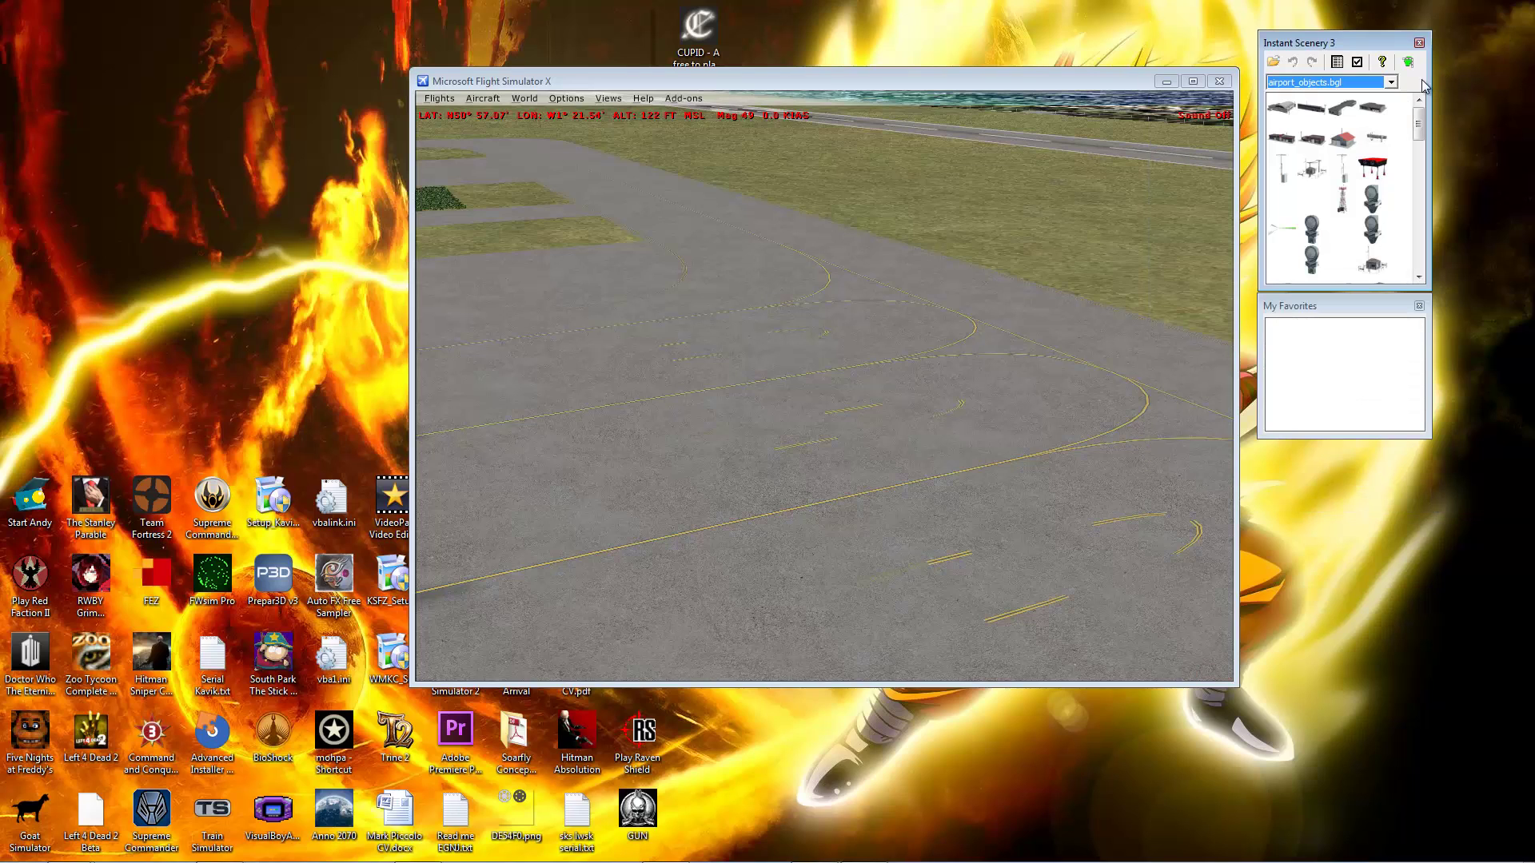
Step: Load the SFAE 3.BGL model library in Instant Scenery
left_click(1392, 83)
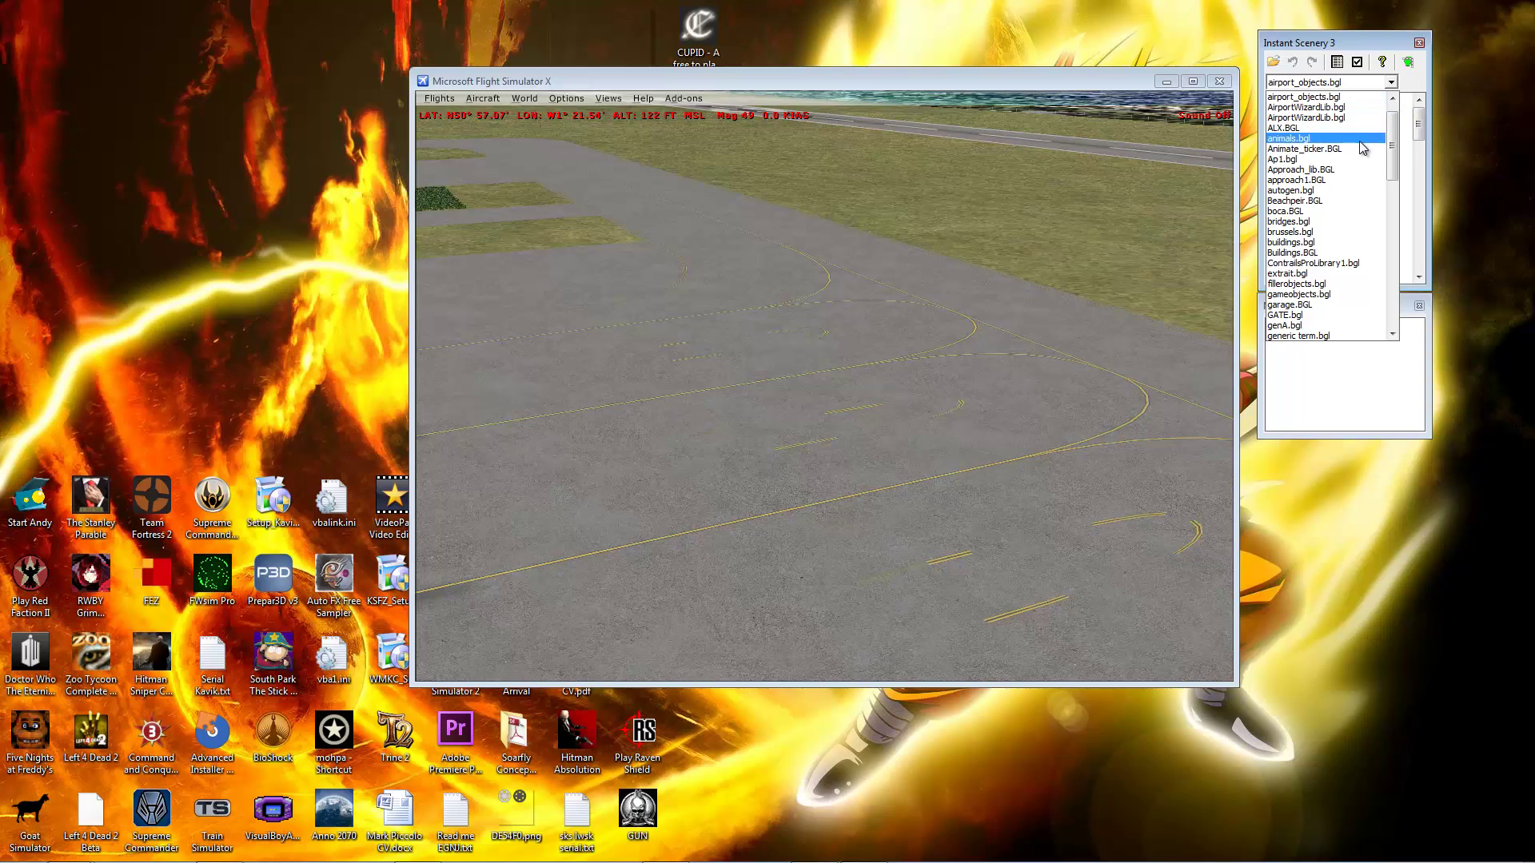
scroll(1325, 290, "down", 1)
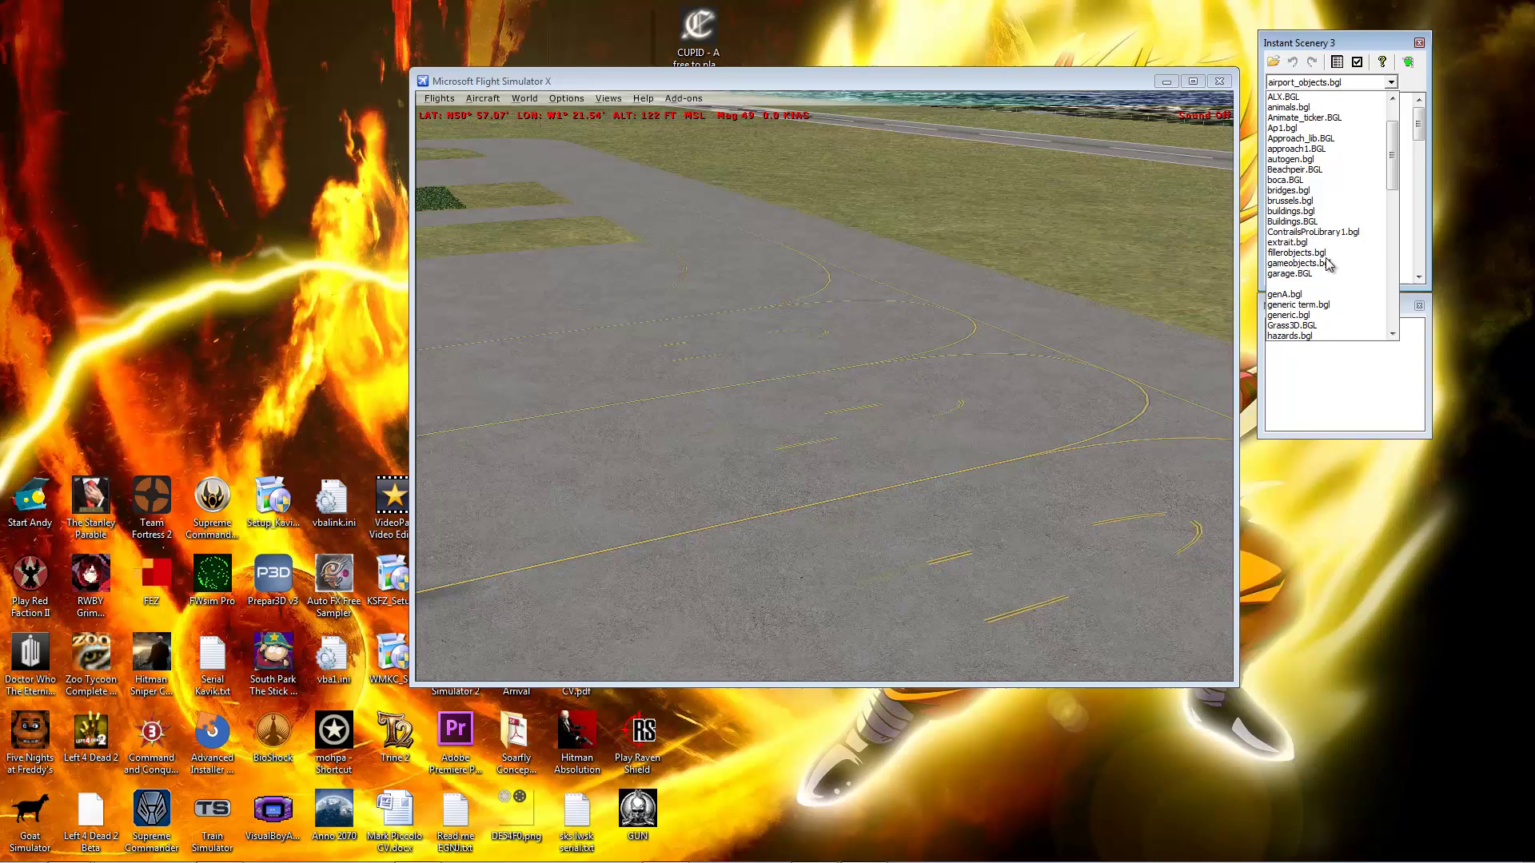
scroll(1326, 276, "down", 3)
scroll(1327, 261, "down", 5)
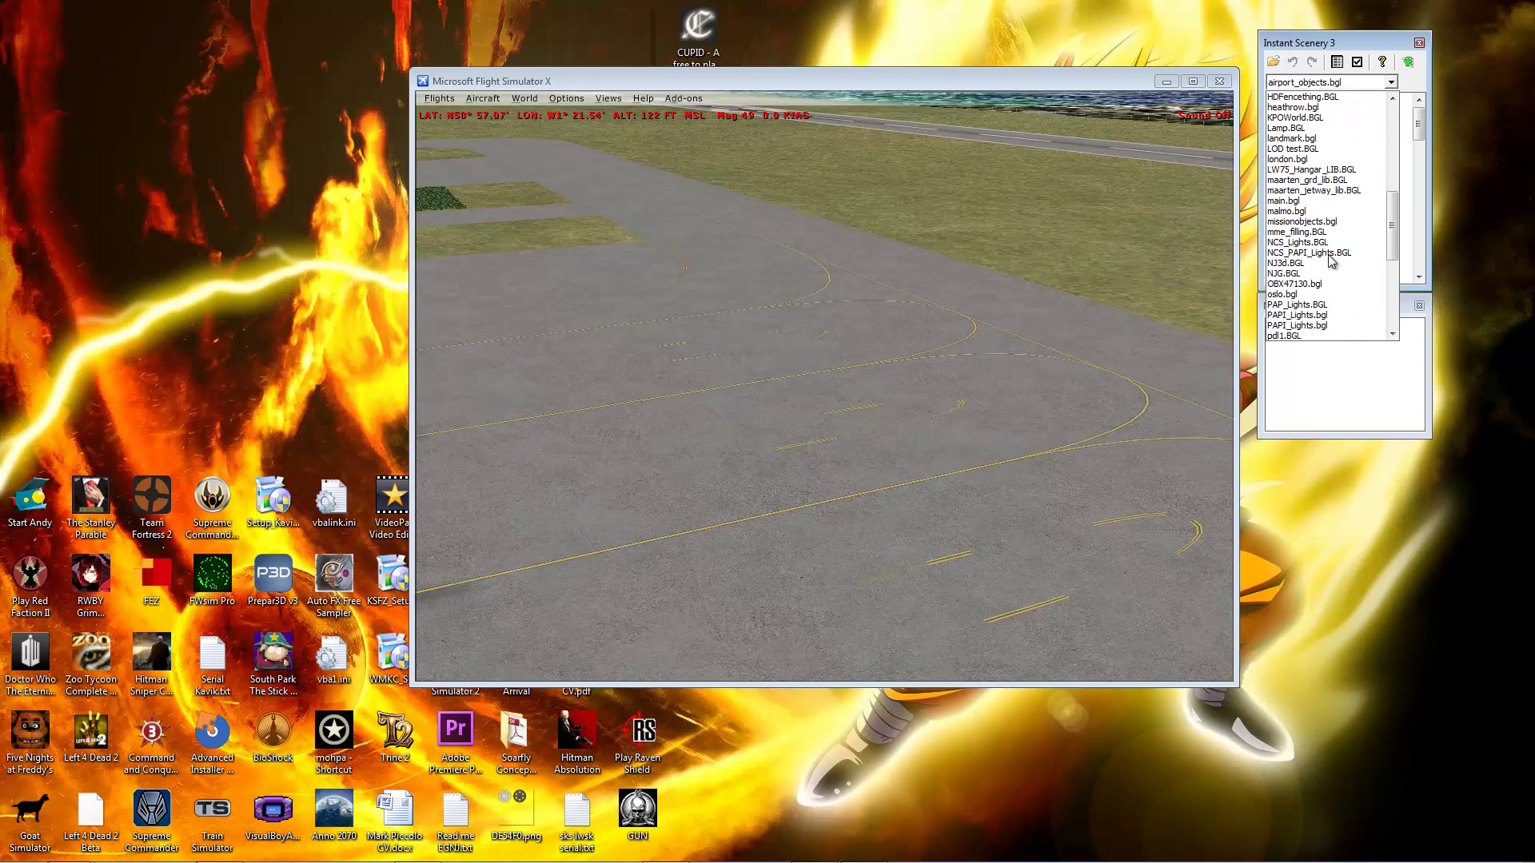
scroll(1329, 260, "down", 3)
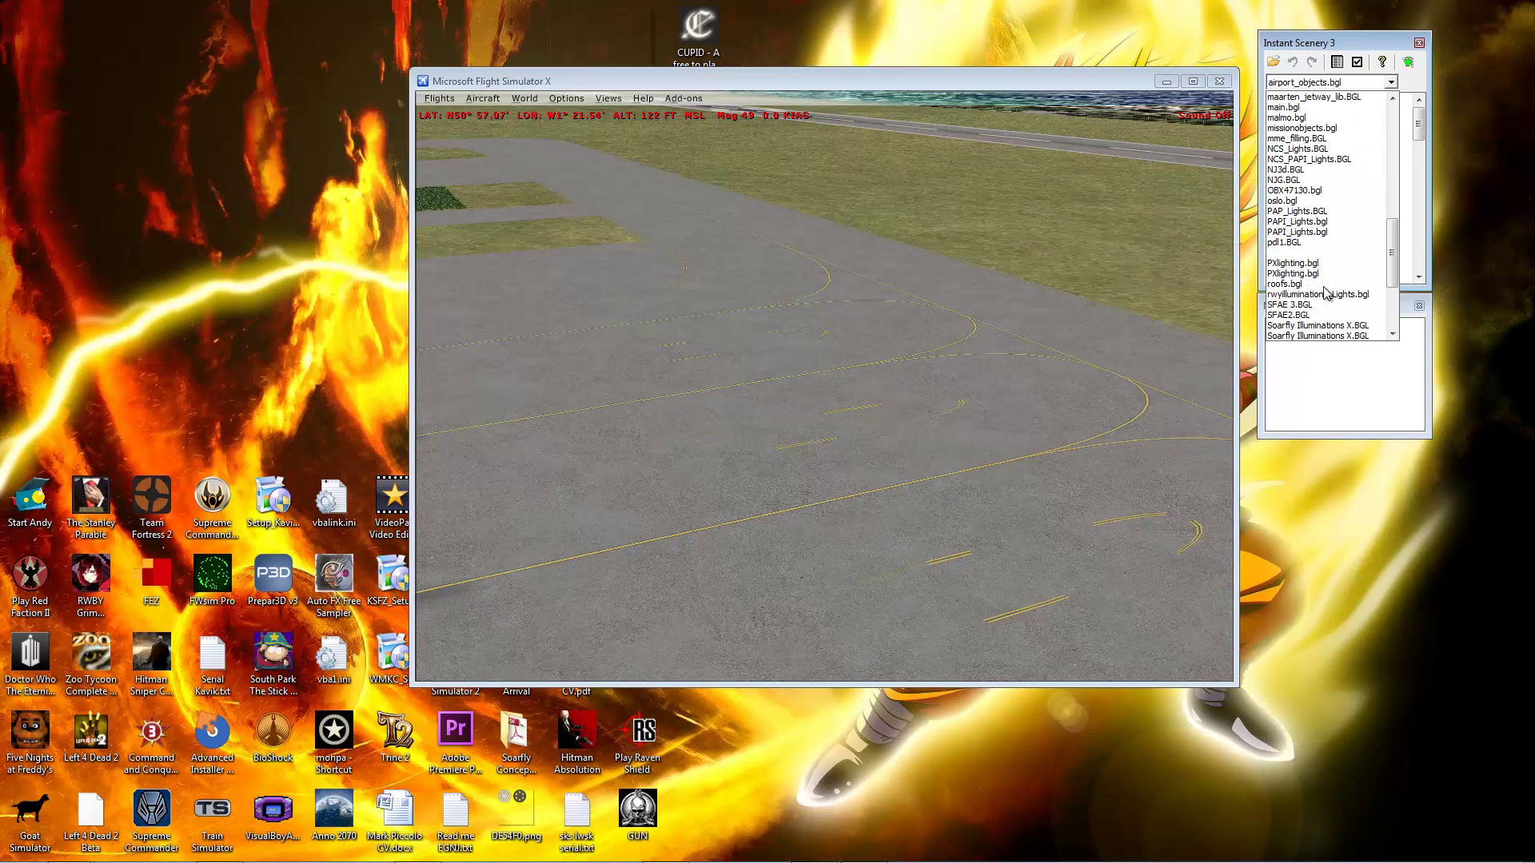
scroll(1324, 268, "down", 2)
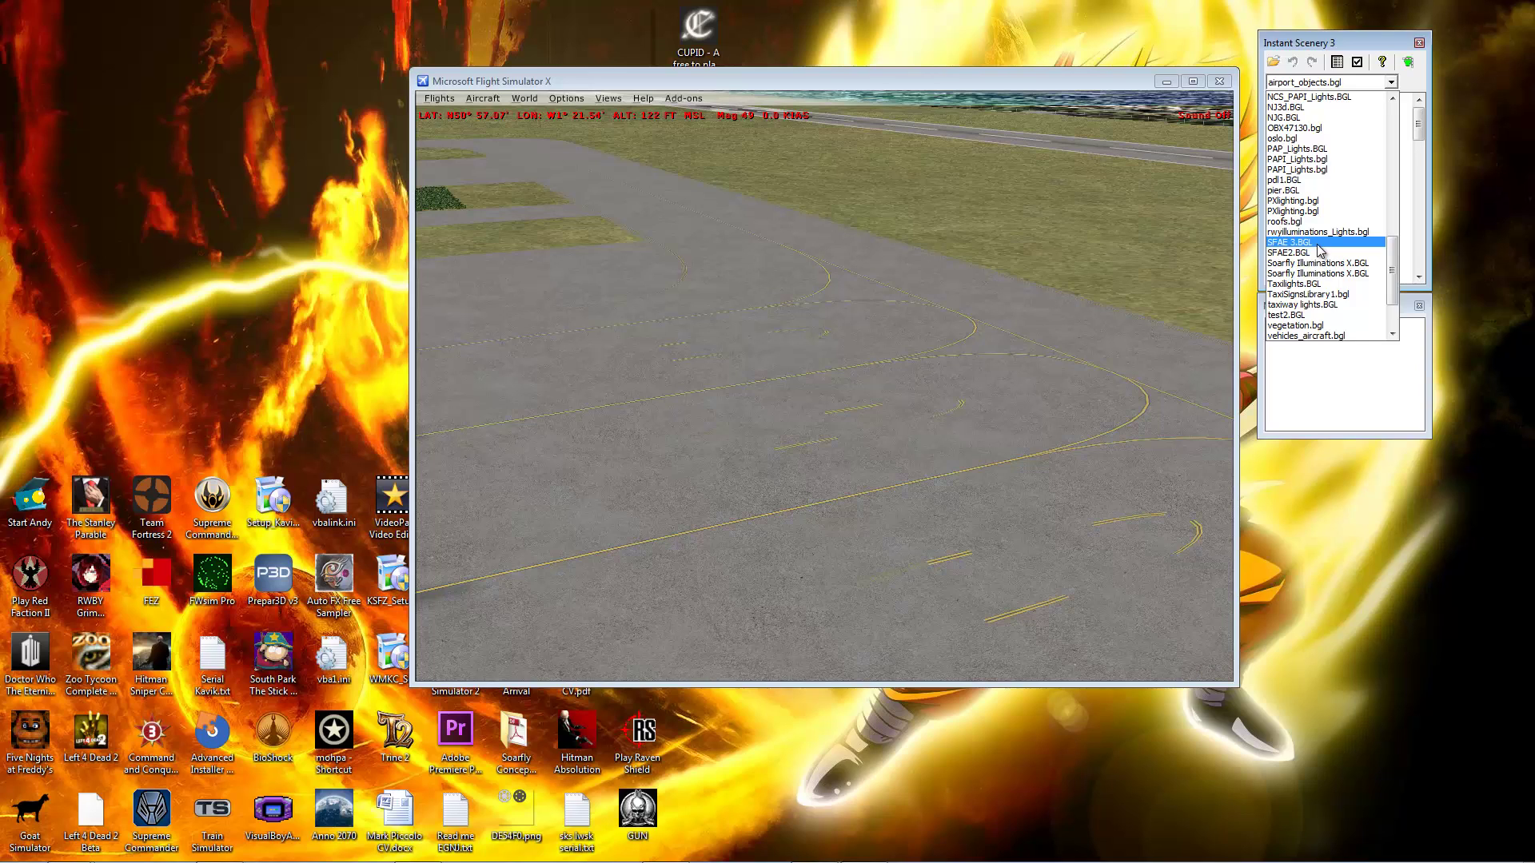
left_click(1317, 242)
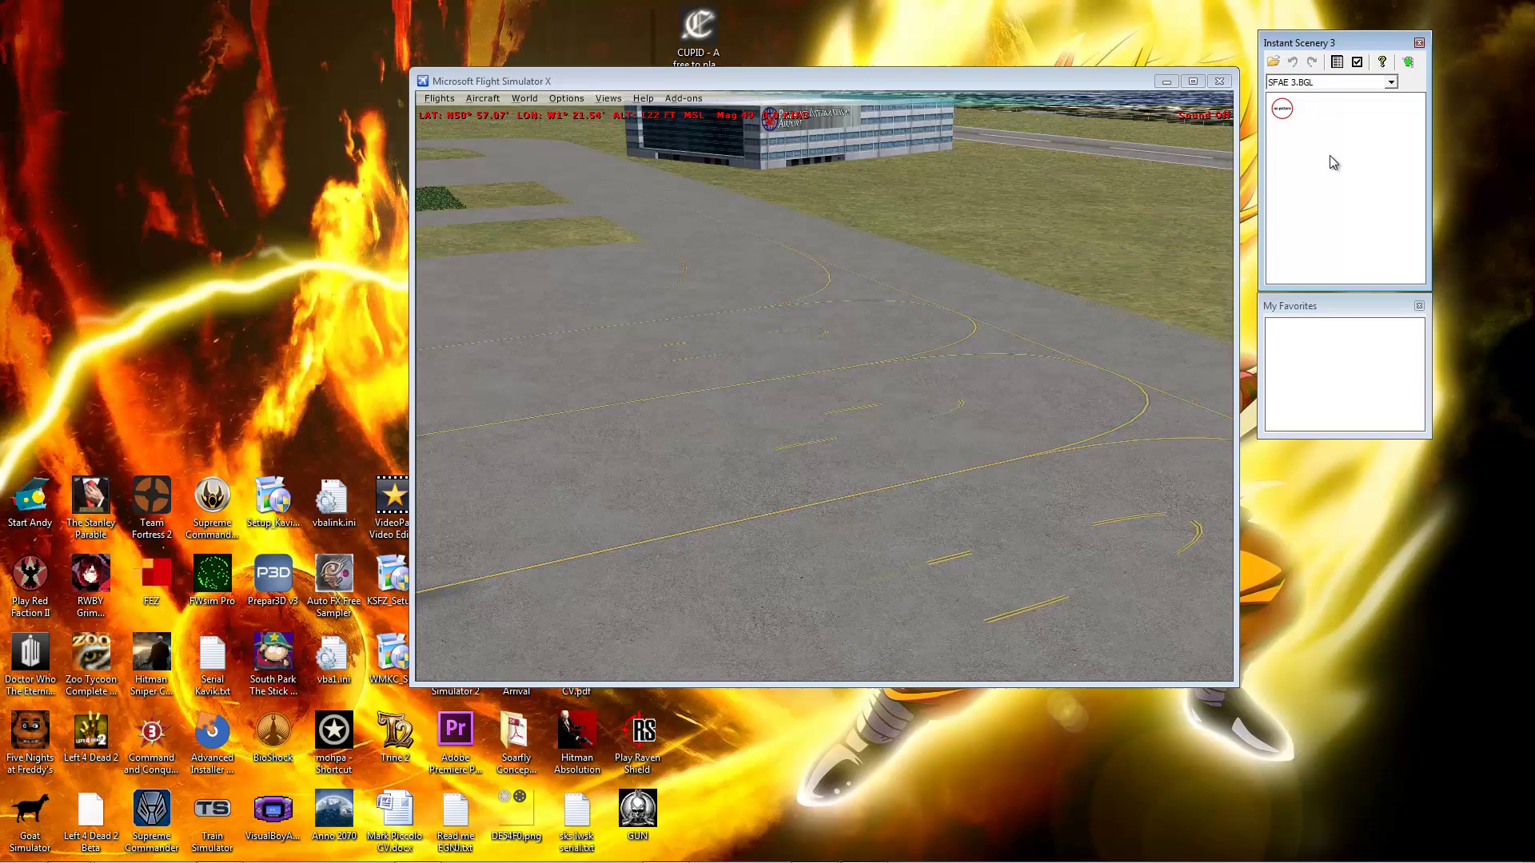
Step: Select the puddle model from the library and preview it at several spots on the apron
key("y")
key("y")
left_click(1282, 109)
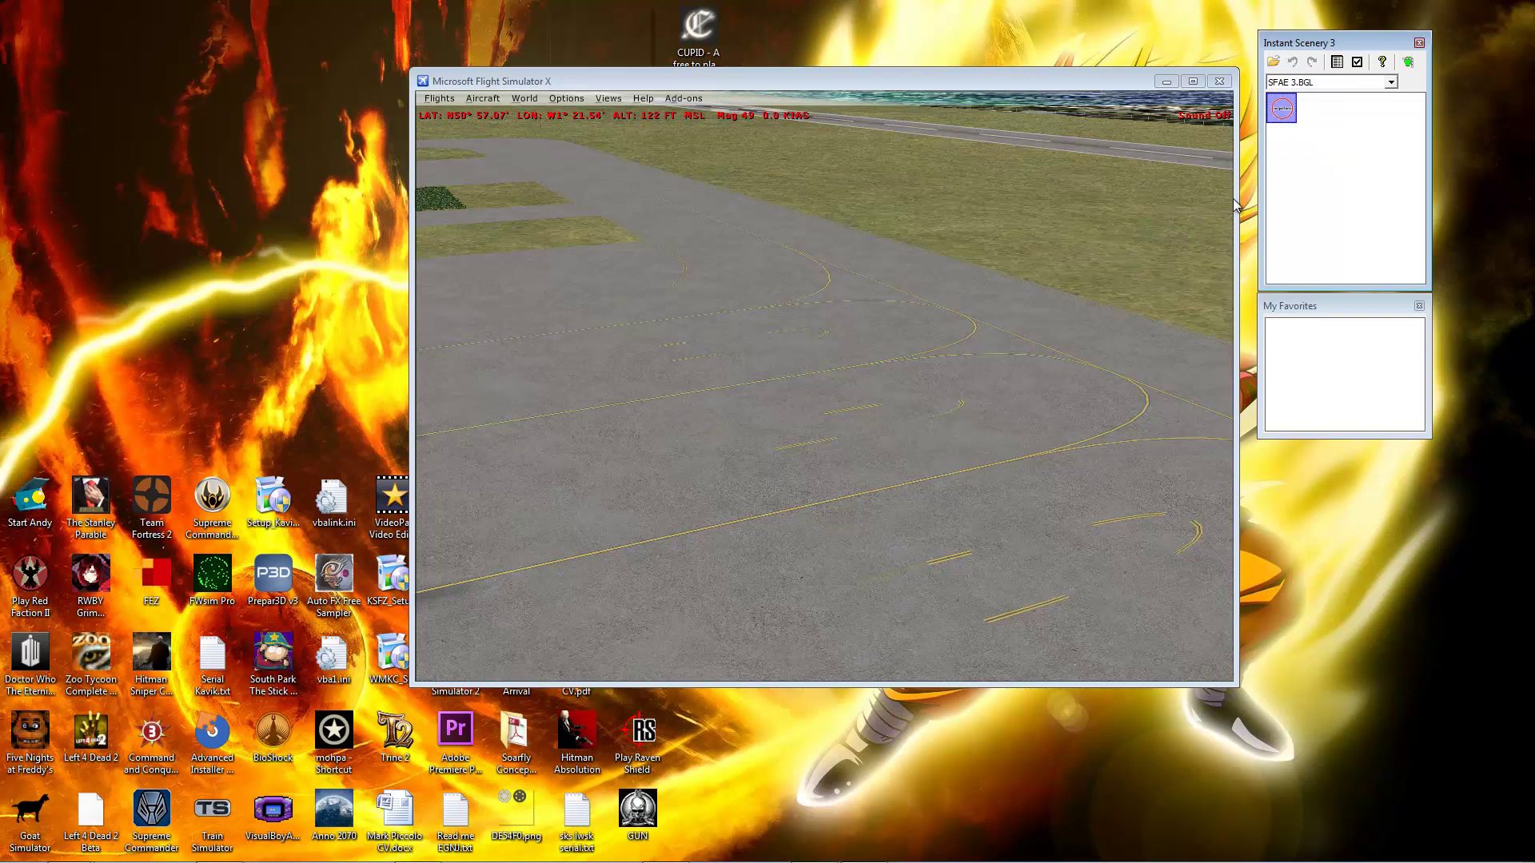
left_click(937, 415)
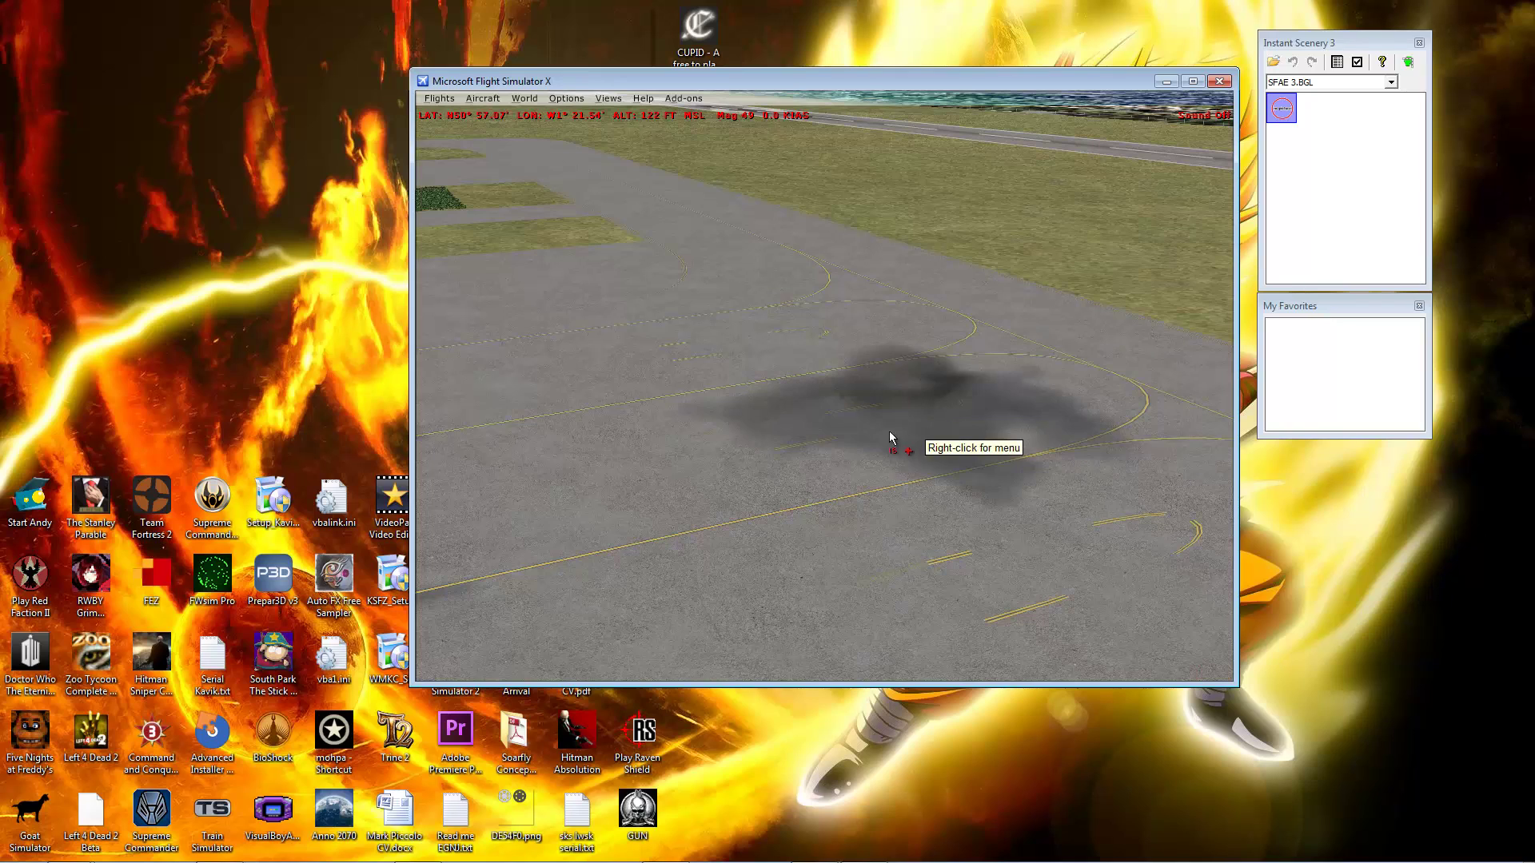
left_click_drag(915, 439, 761, 242)
mouse_move(648, 187)
left_mouse_down()
mouse_move(584, 174)
mouse_move(675, 214)
left_mouse_up()
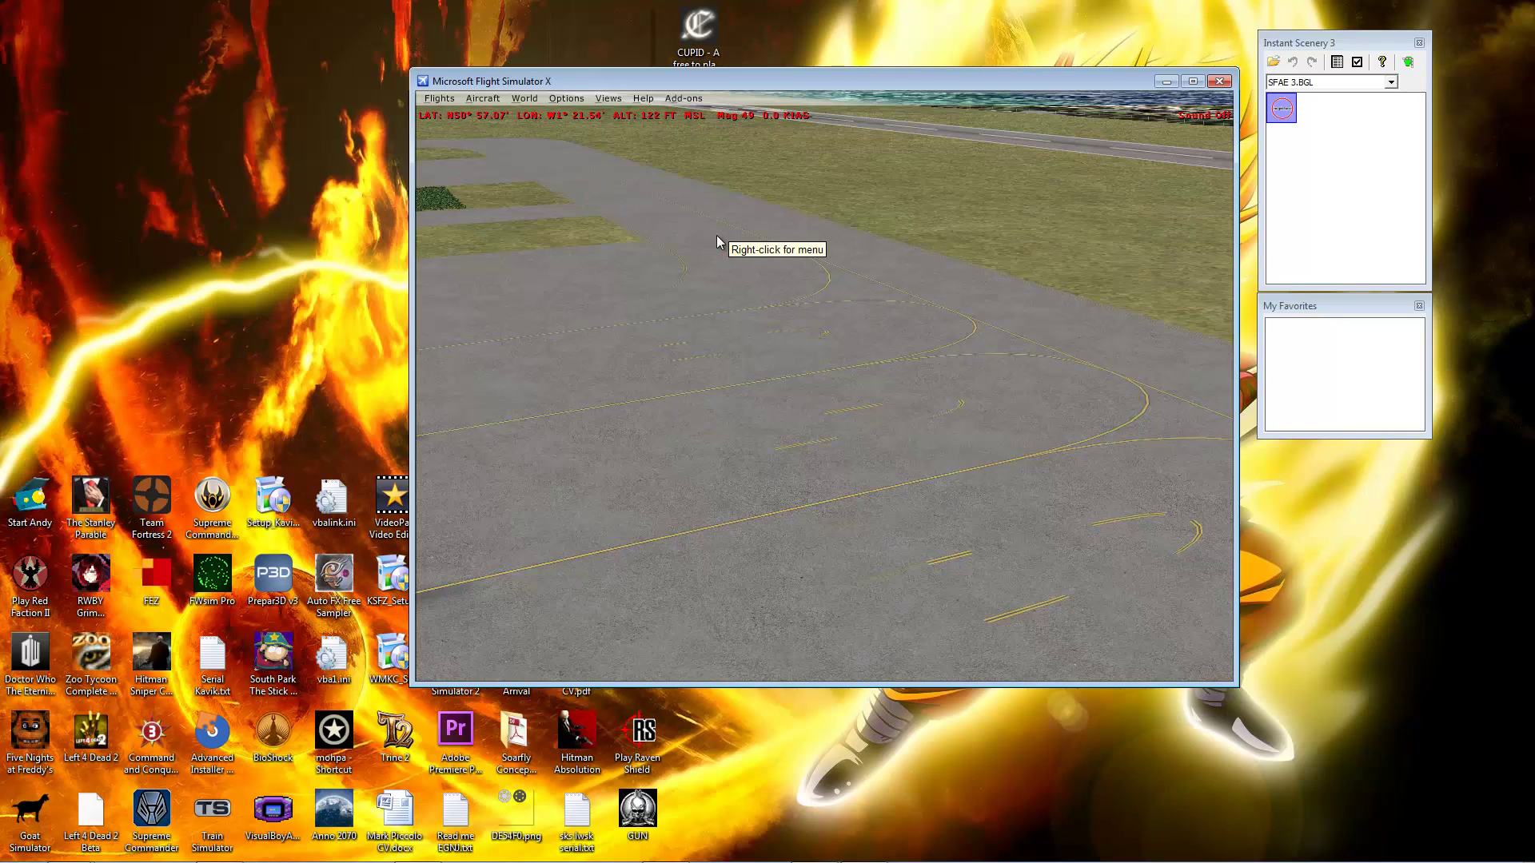
left_click_drag(756, 258, 920, 493)
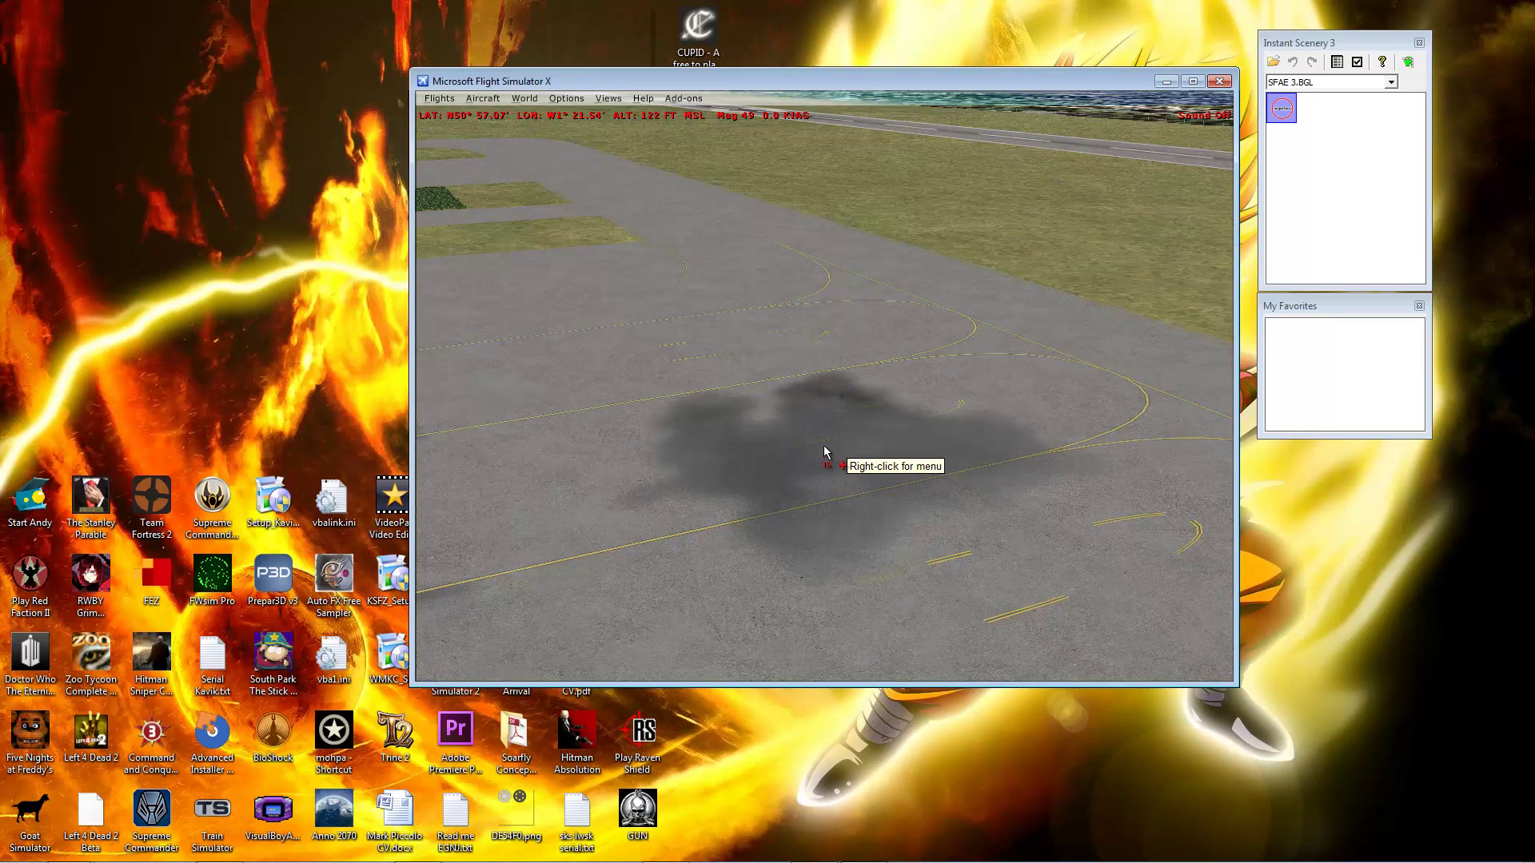
Step: Open the puddle's object properties, set its scale to 2.98126 and rotate it to a heading of 220.0
key("y")
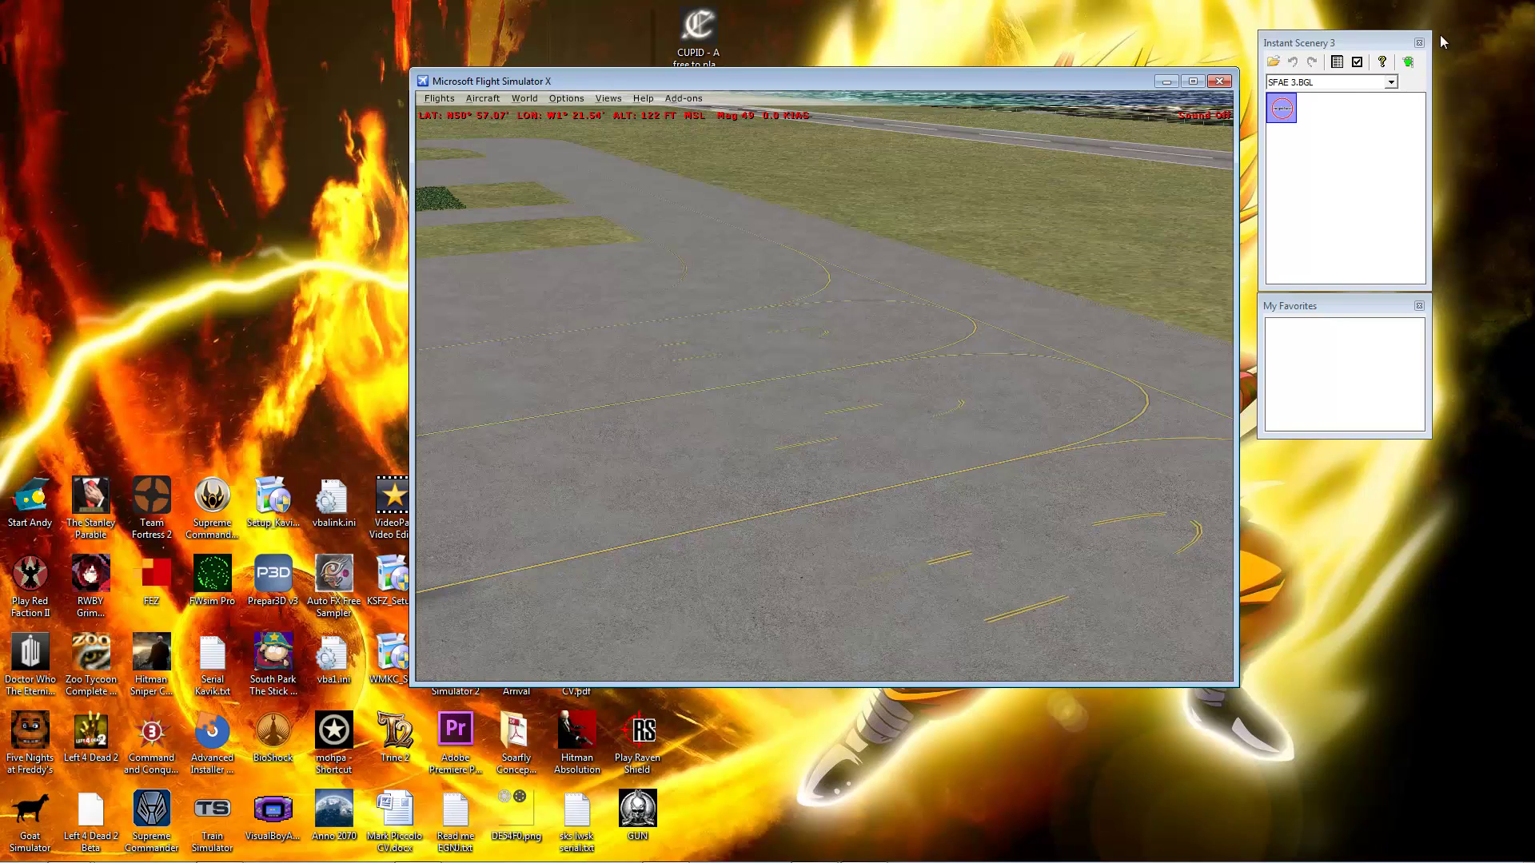
right_click(611, 408)
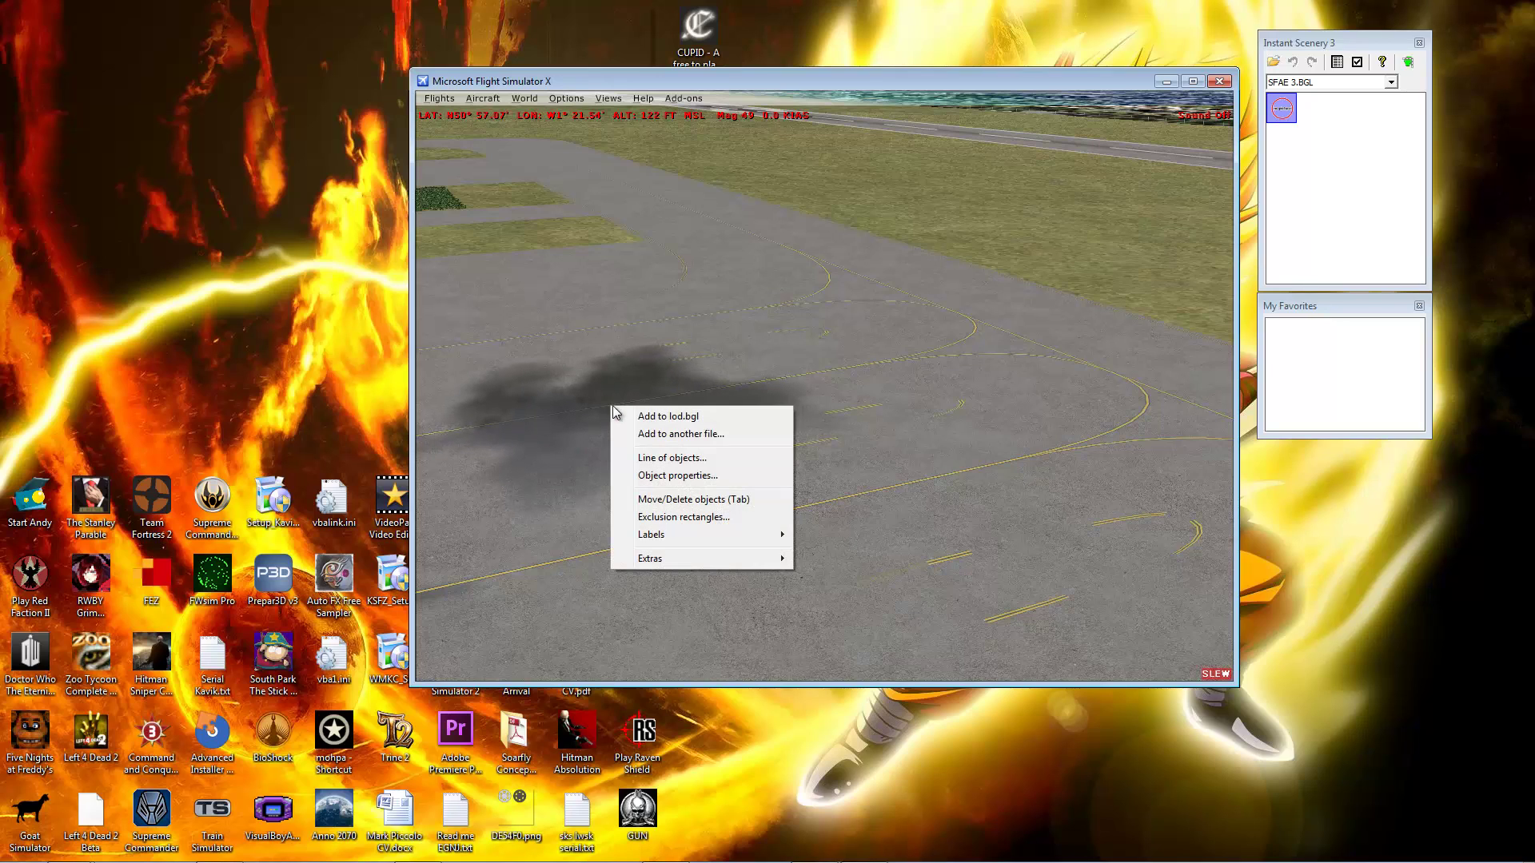
left_click(692, 475)
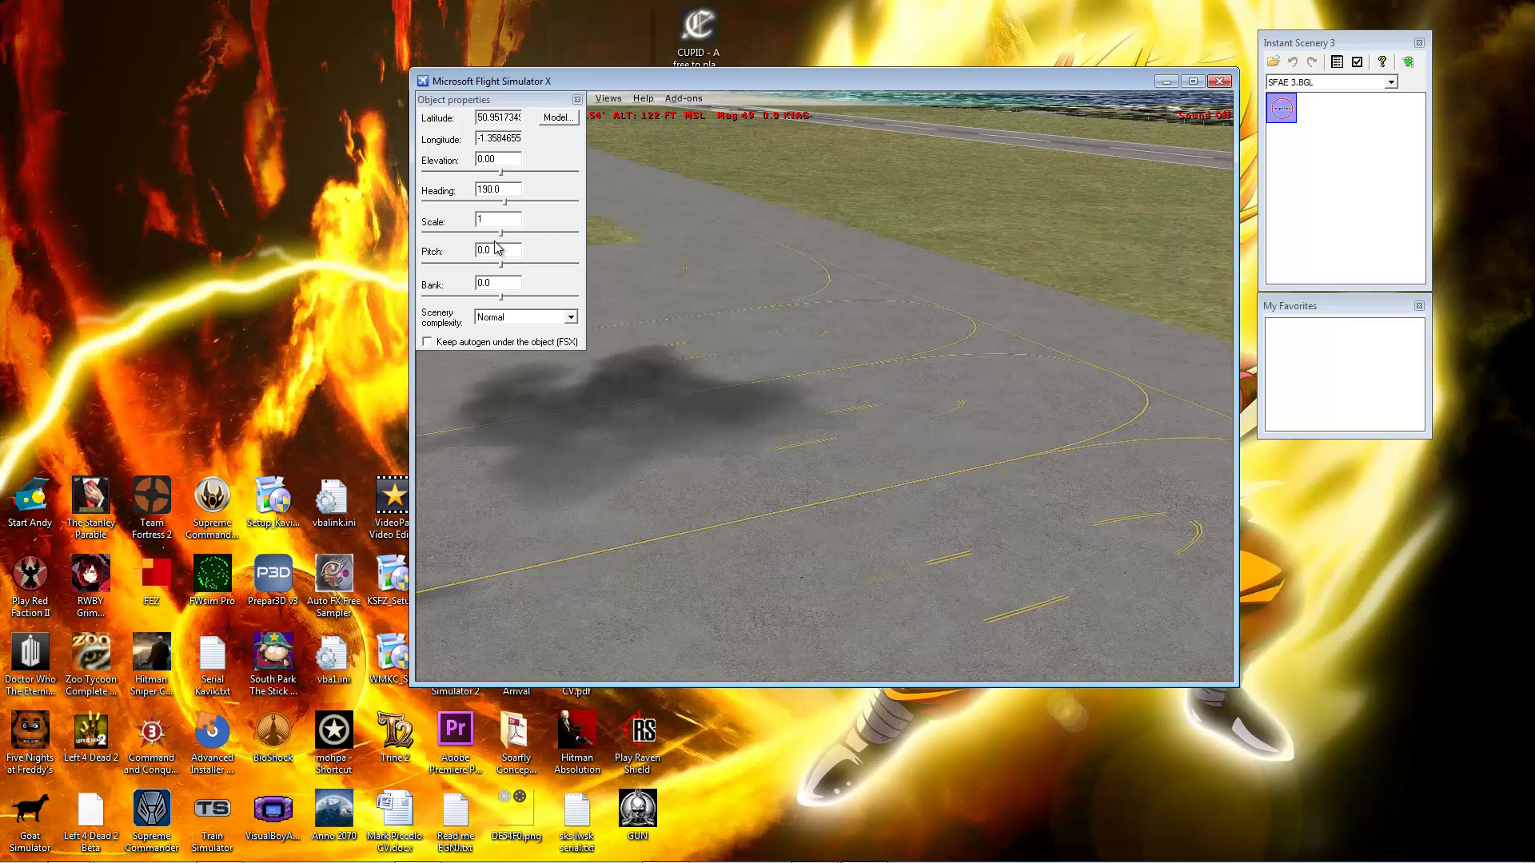
left_click_drag(504, 237, 520, 233)
left_click_drag(737, 373, 741, 404)
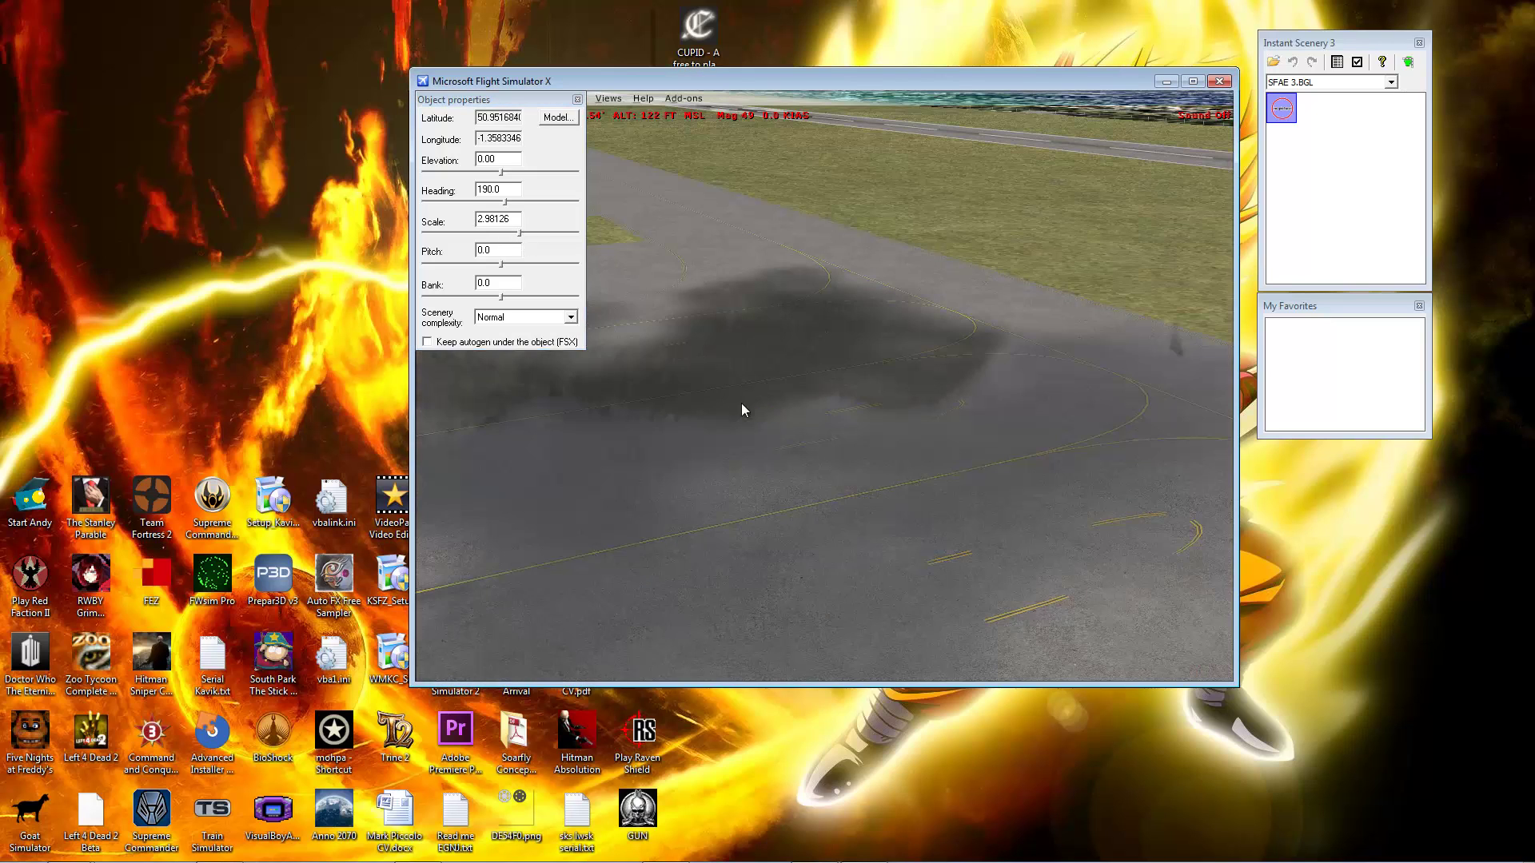
scroll(698, 415, "up", 3)
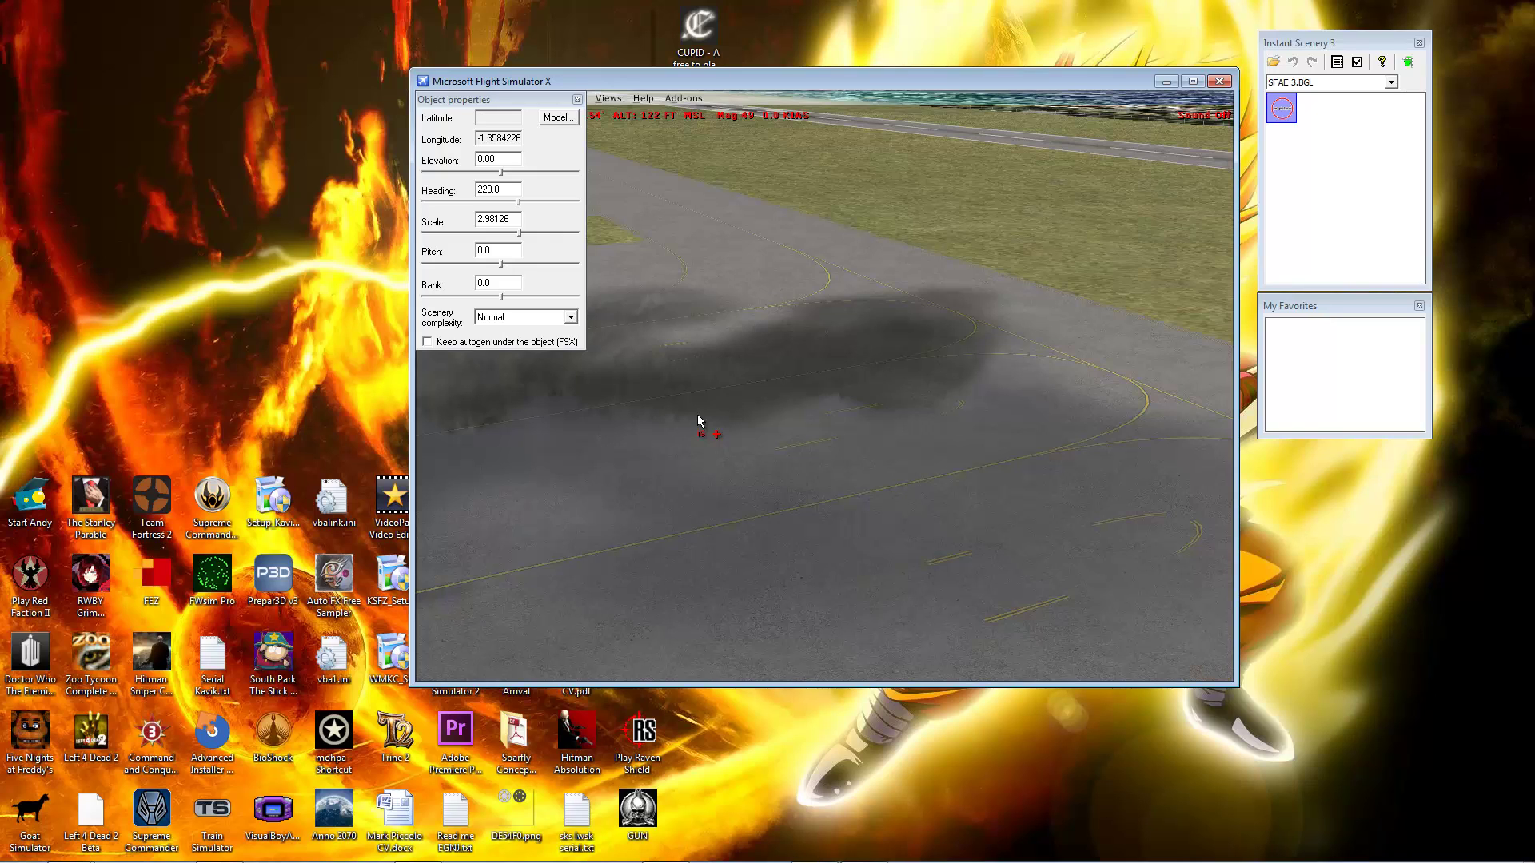
Step: Add the puddle on the apron to a new scenery file named test puddle in the Scenery folder
right_click(698, 416)
left_click(748, 443)
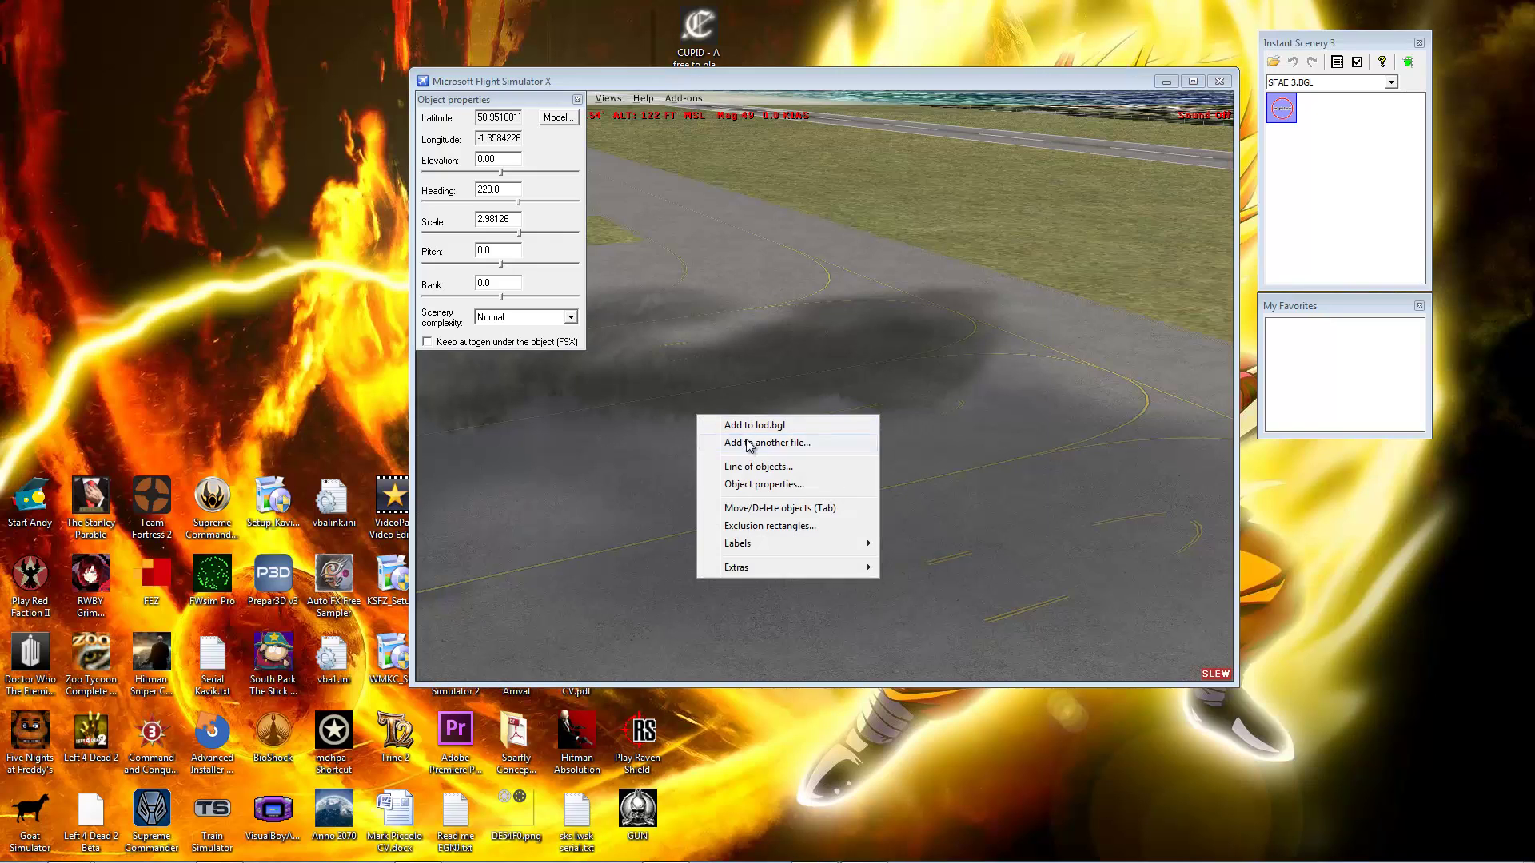
type("test")
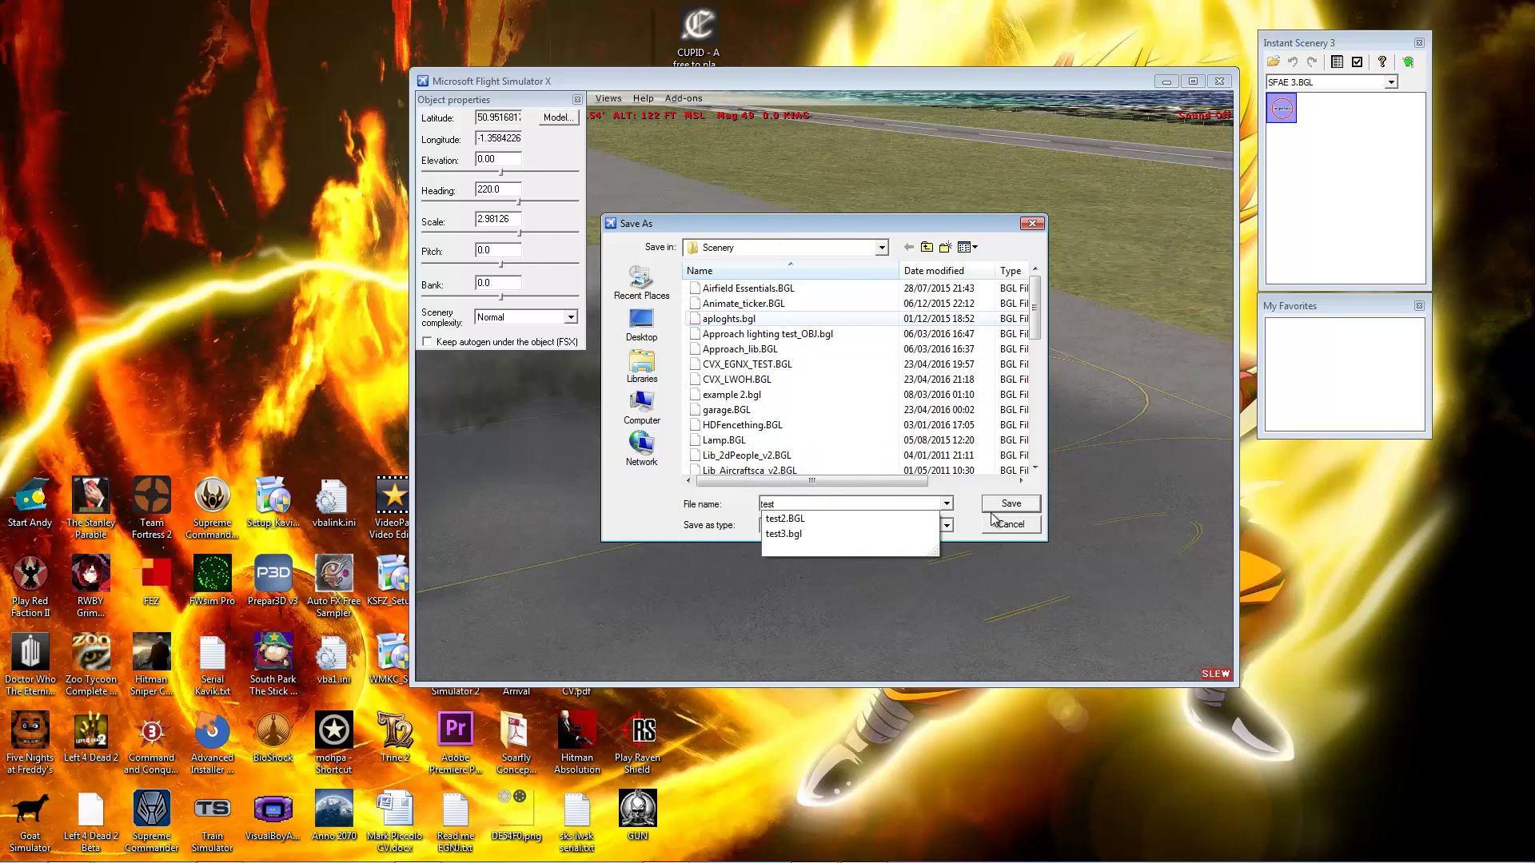
left_click(969, 491)
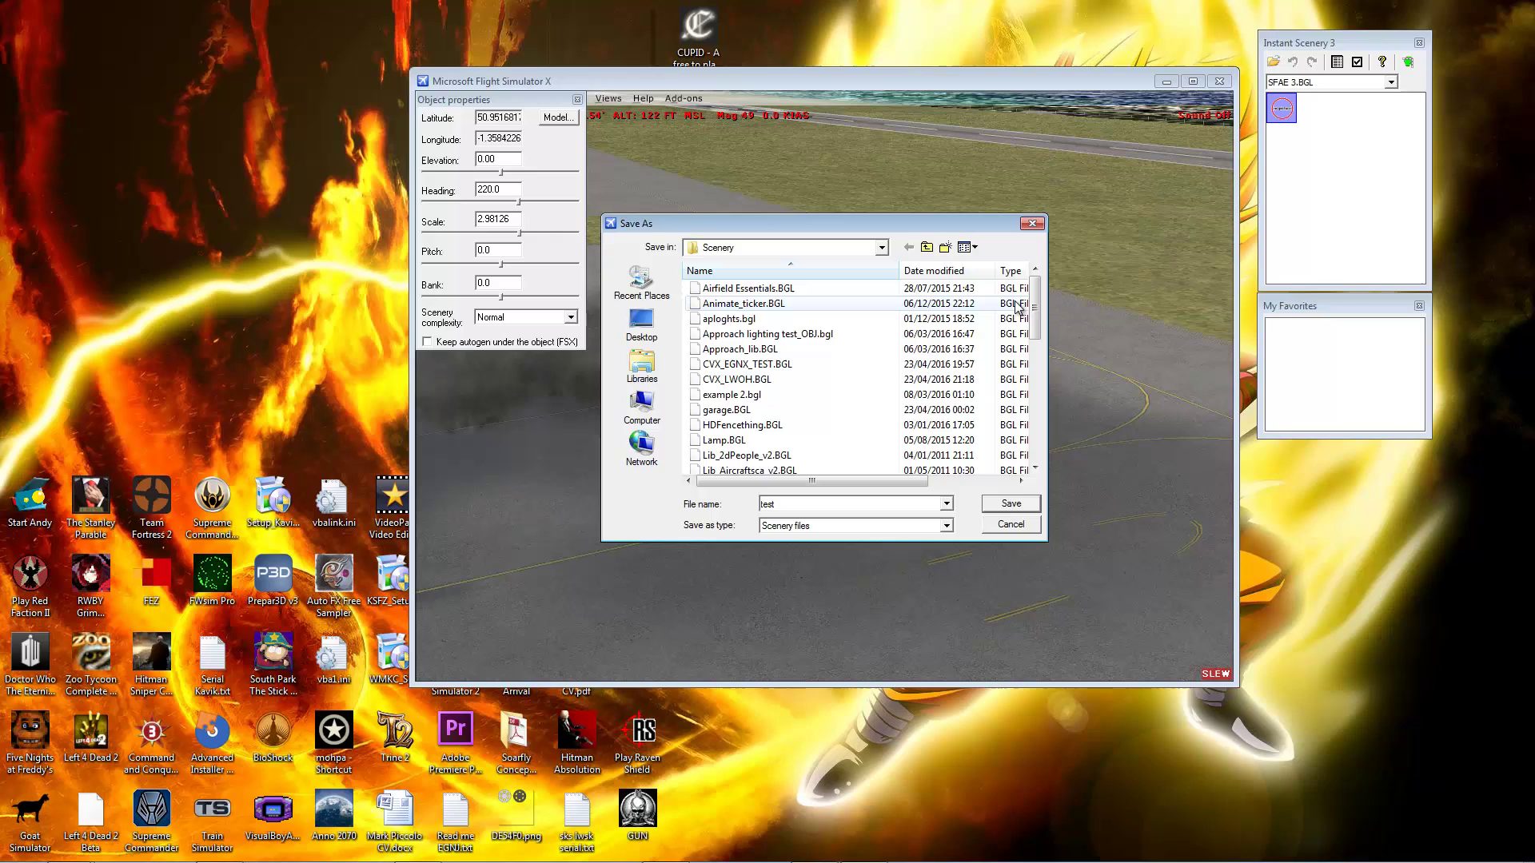
left_click(882, 249)
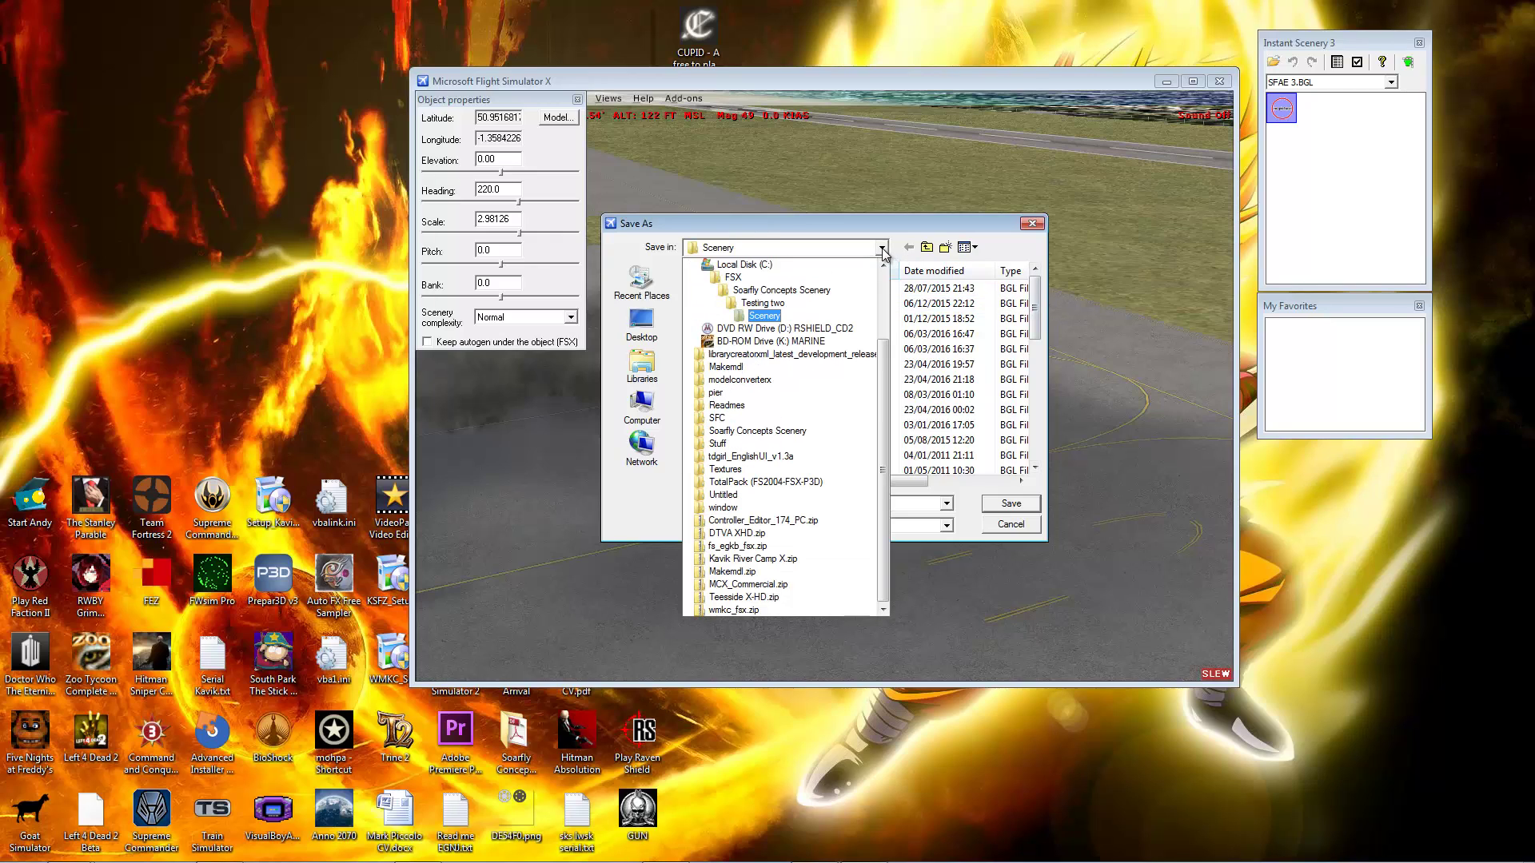
left_click(894, 236)
left_click(823, 504)
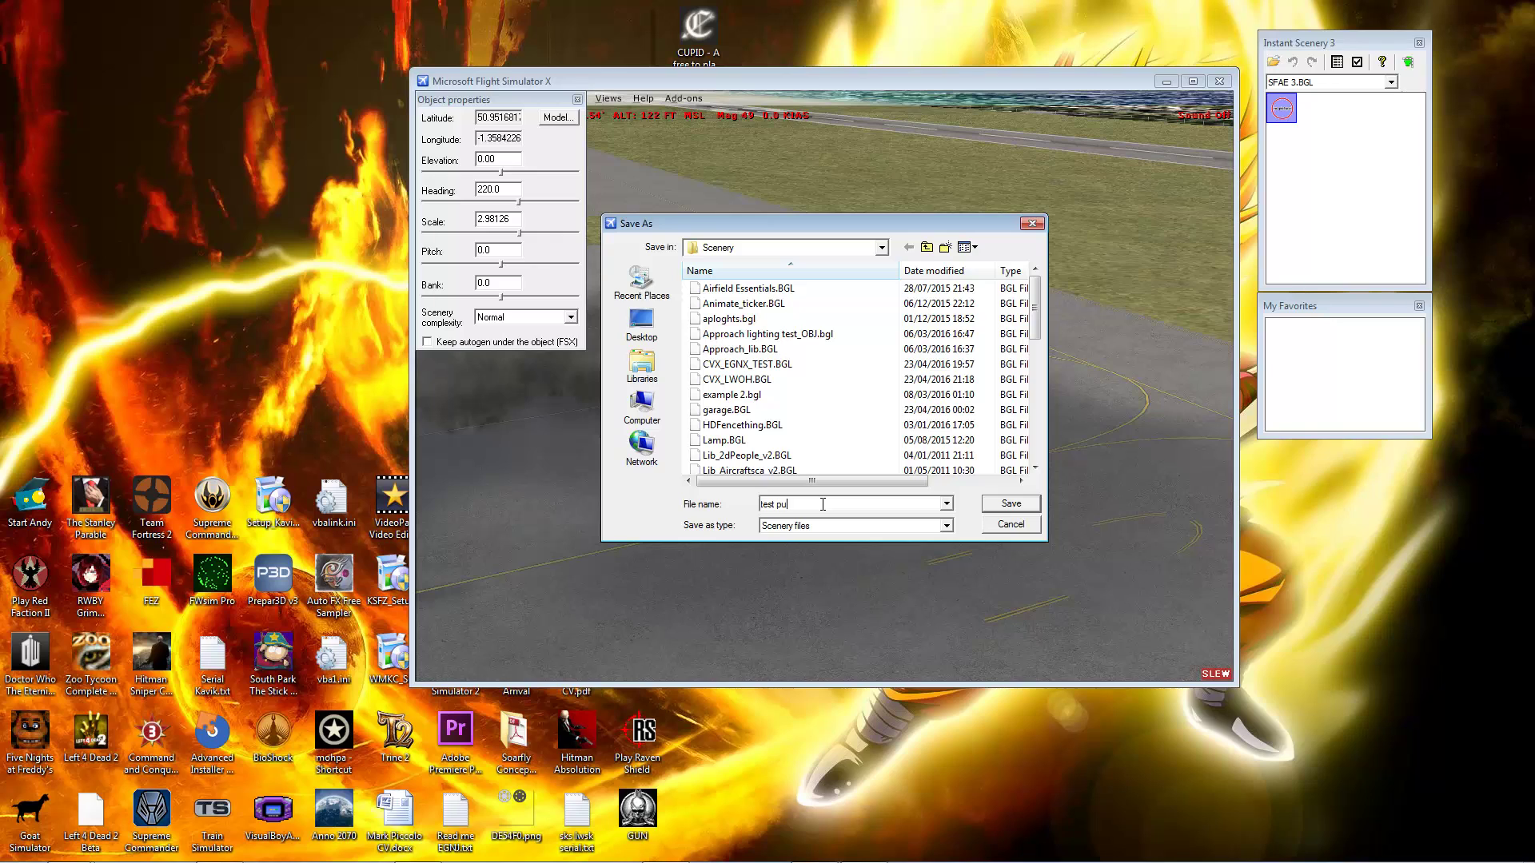
key("Return")
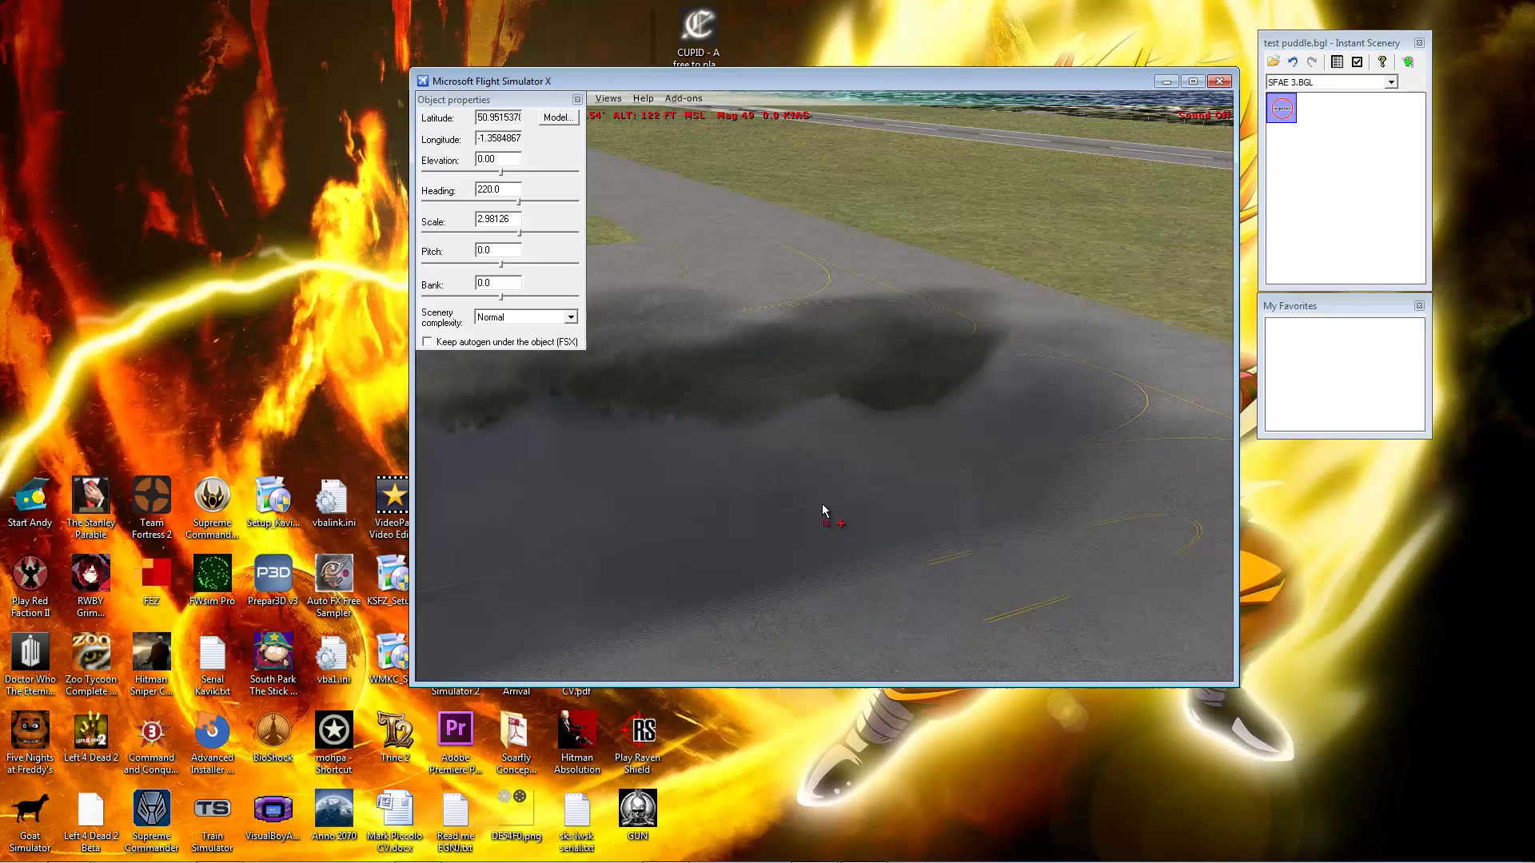
Step: Slew the aircraft to view the puddle from another angle, then close Instant Scenery and switch to the outside spot view
left_click(823, 510)
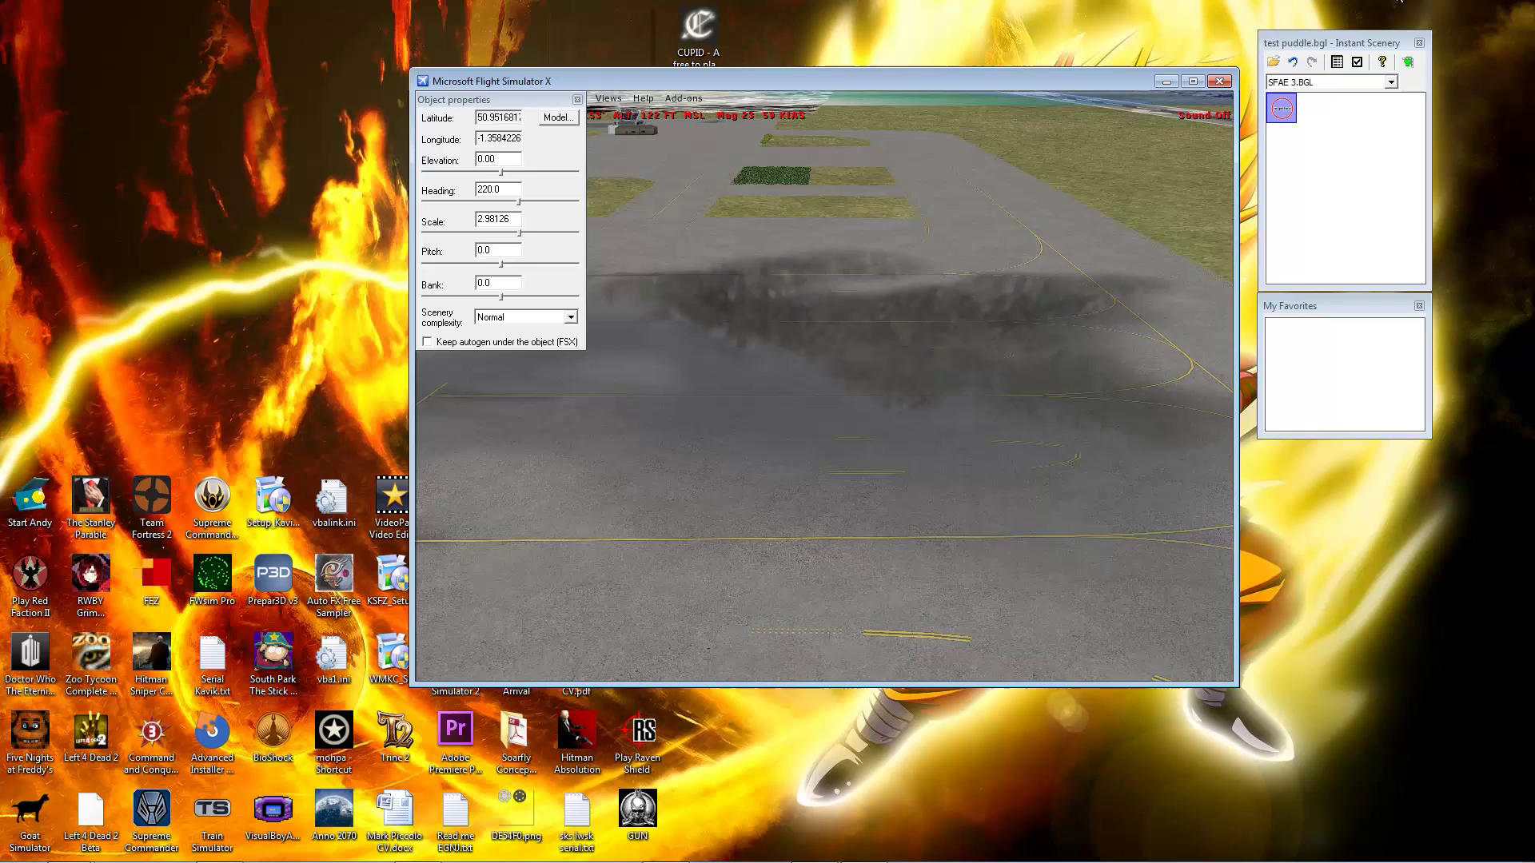
key("y")
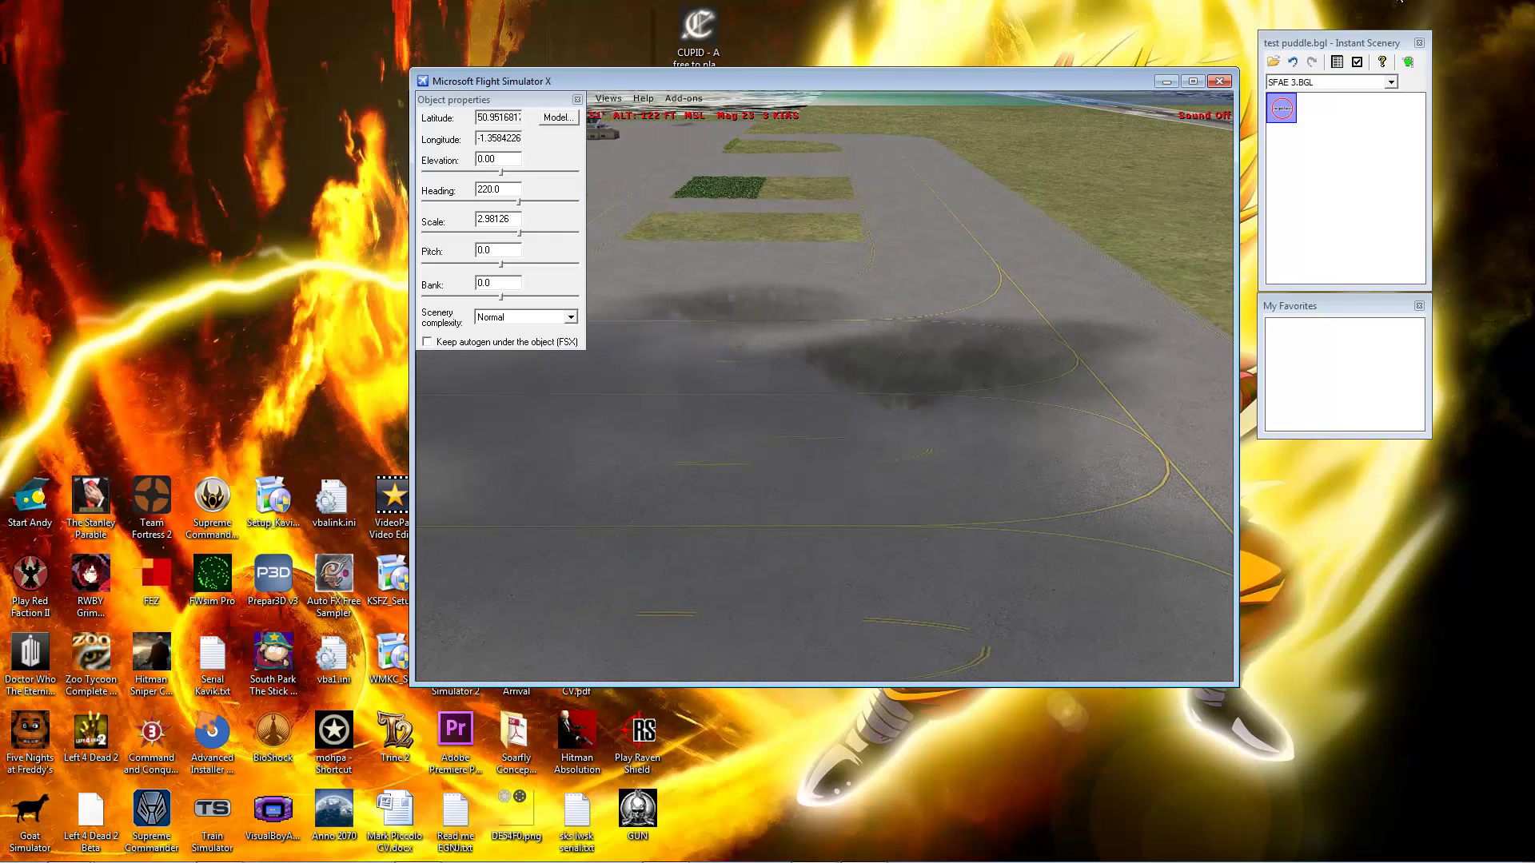
left_click(1419, 43)
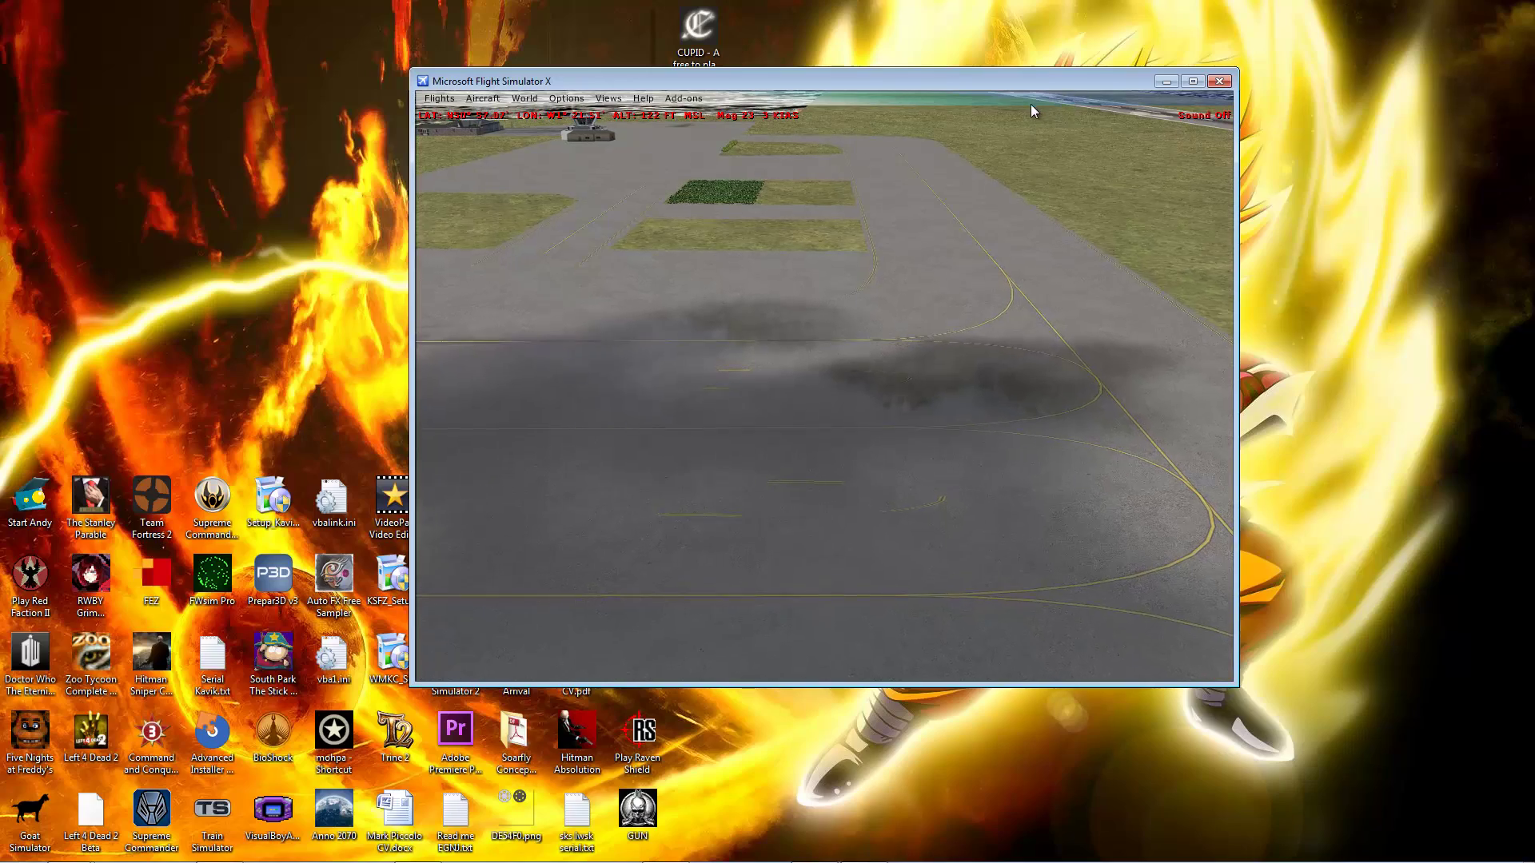
key("s")
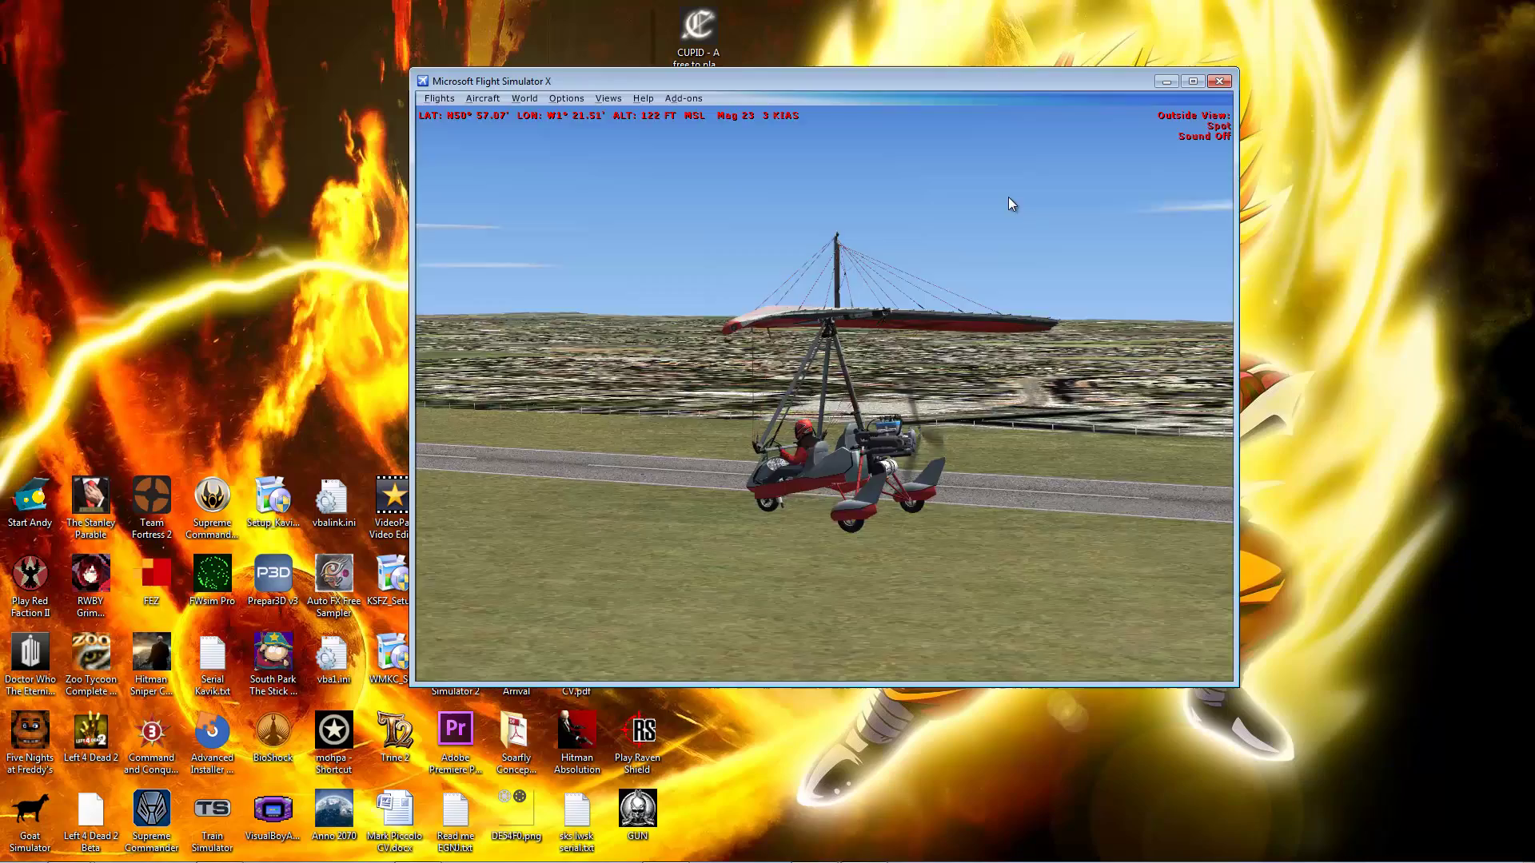
Step: Slew the aircraft over to the apron puddle and inspect its reflections from the outside and tail views
key("F1")
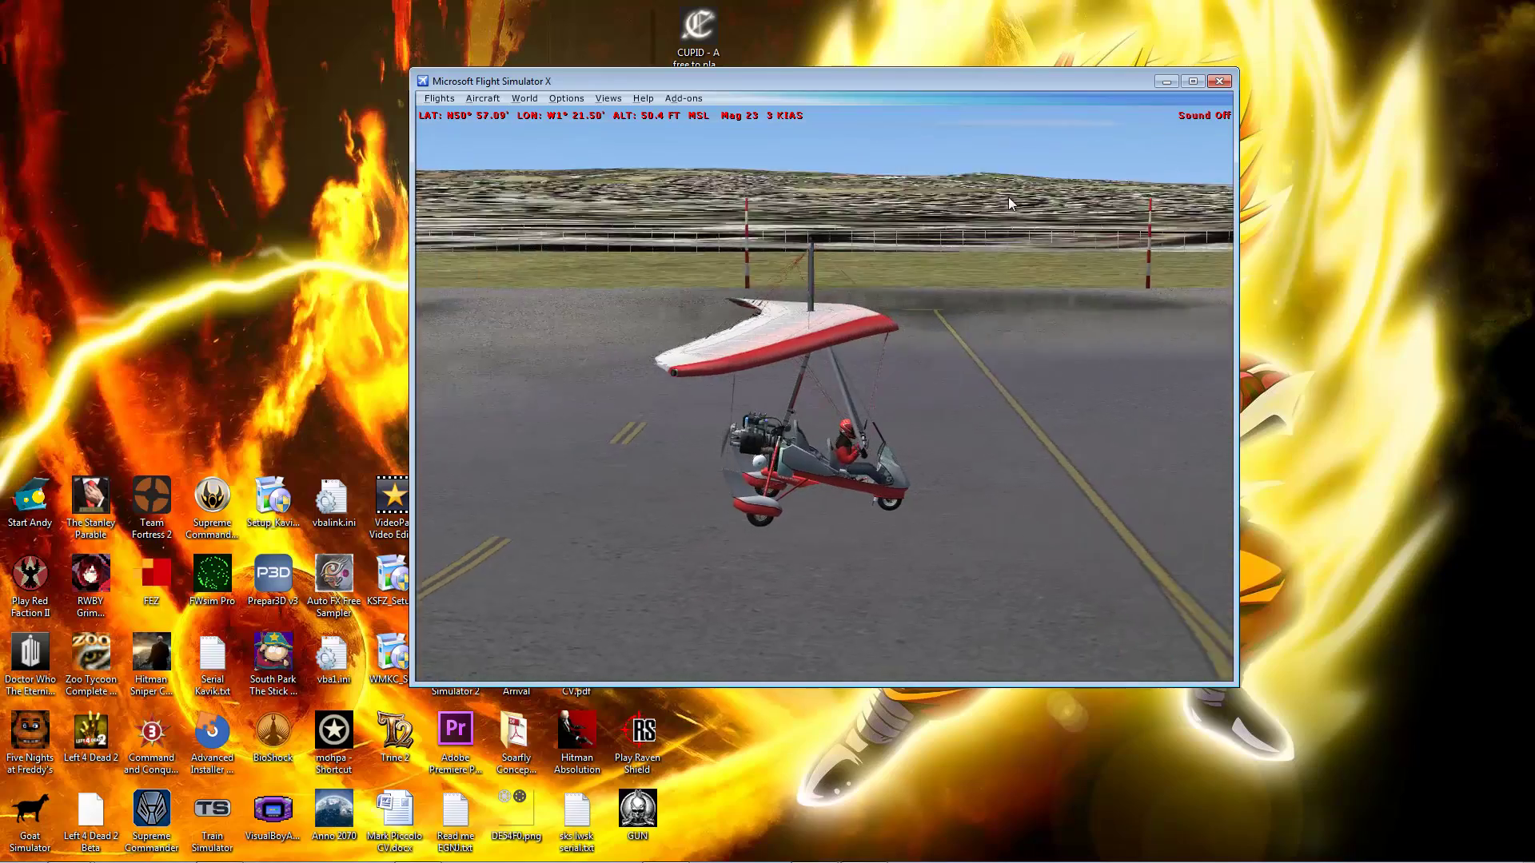
key("KP_4")
key("KP_5")
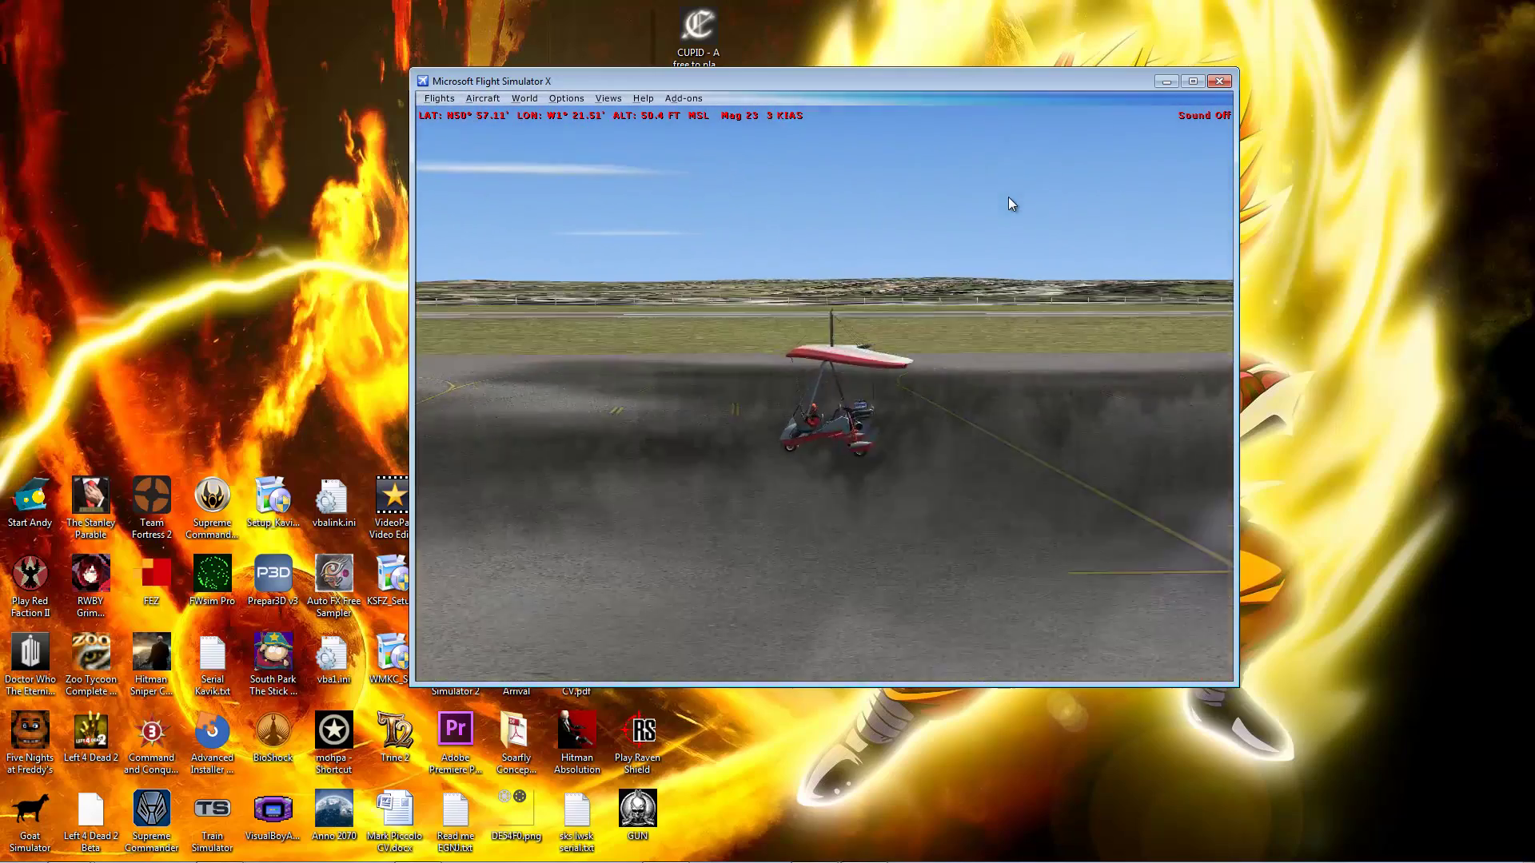
key("a")
key("a")
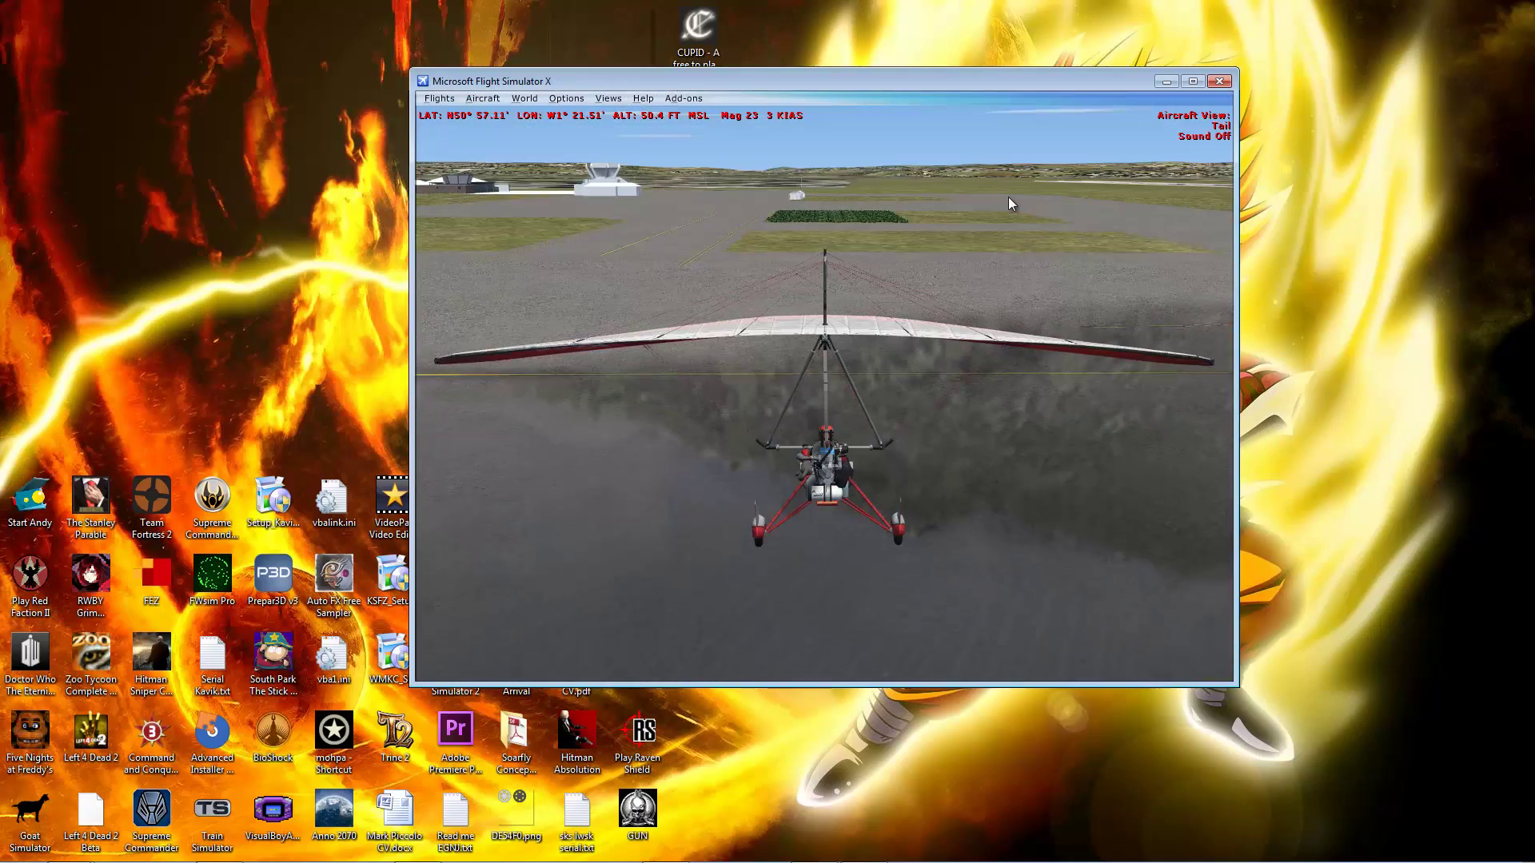
Step: Back the aircraft away from the puddle, bring it down to the apron and approach to check the puddle's appearance from a distance
key("KP_2")
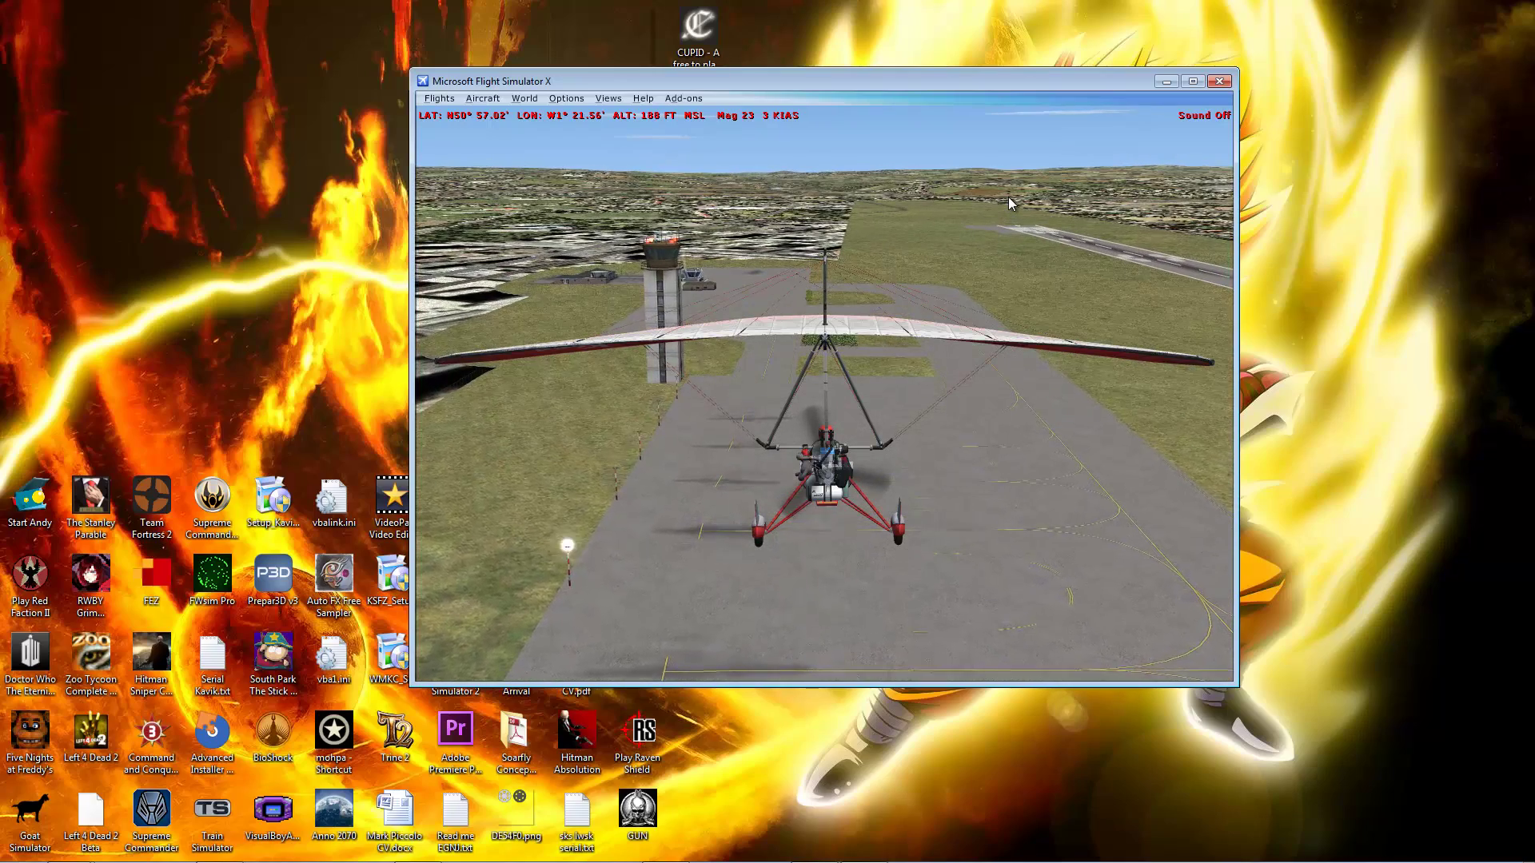
key("y")
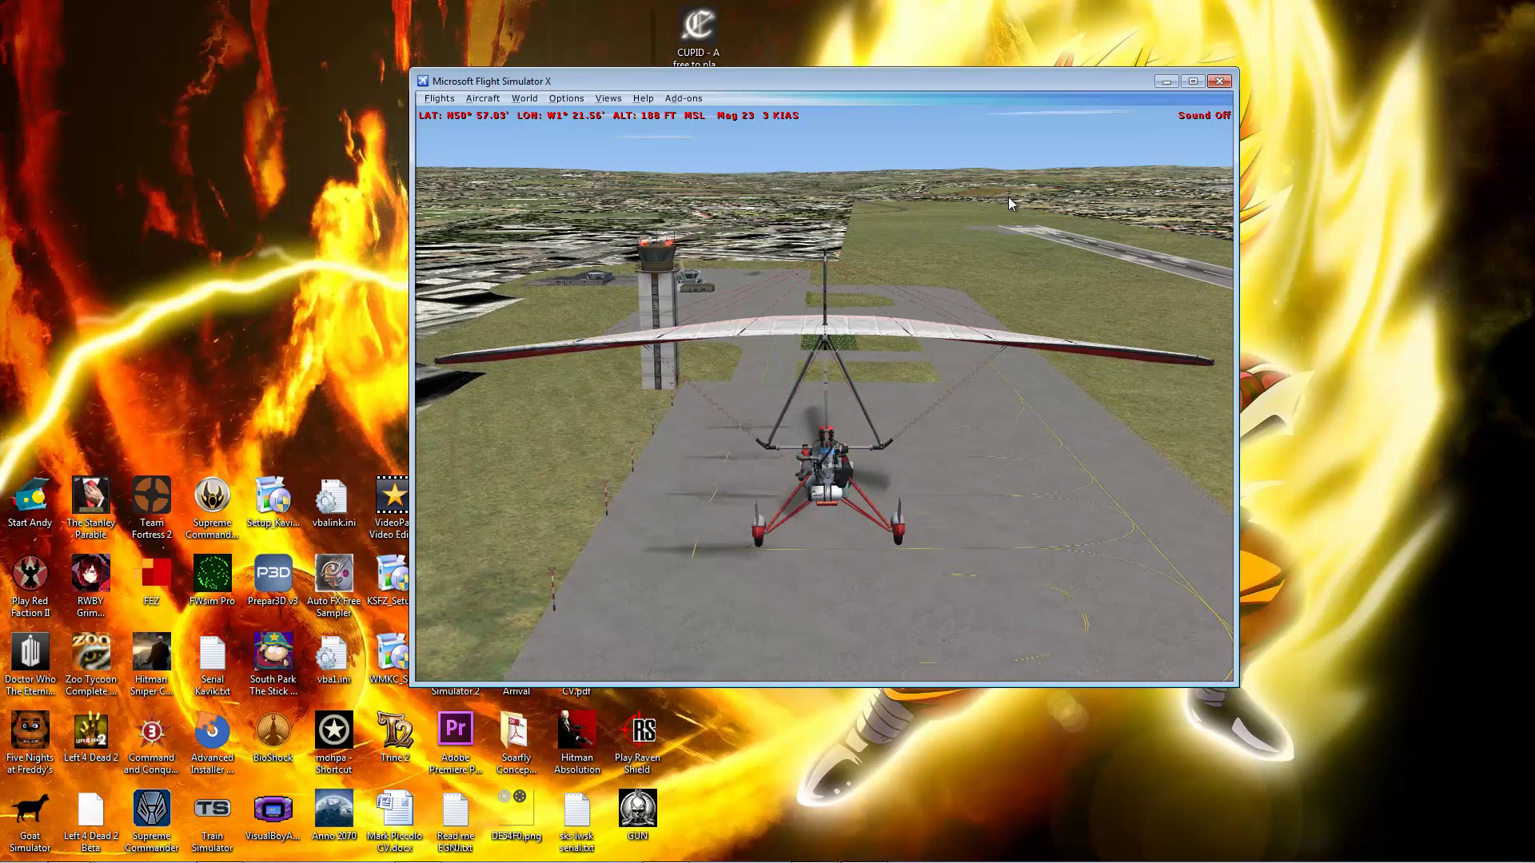
key("F1")
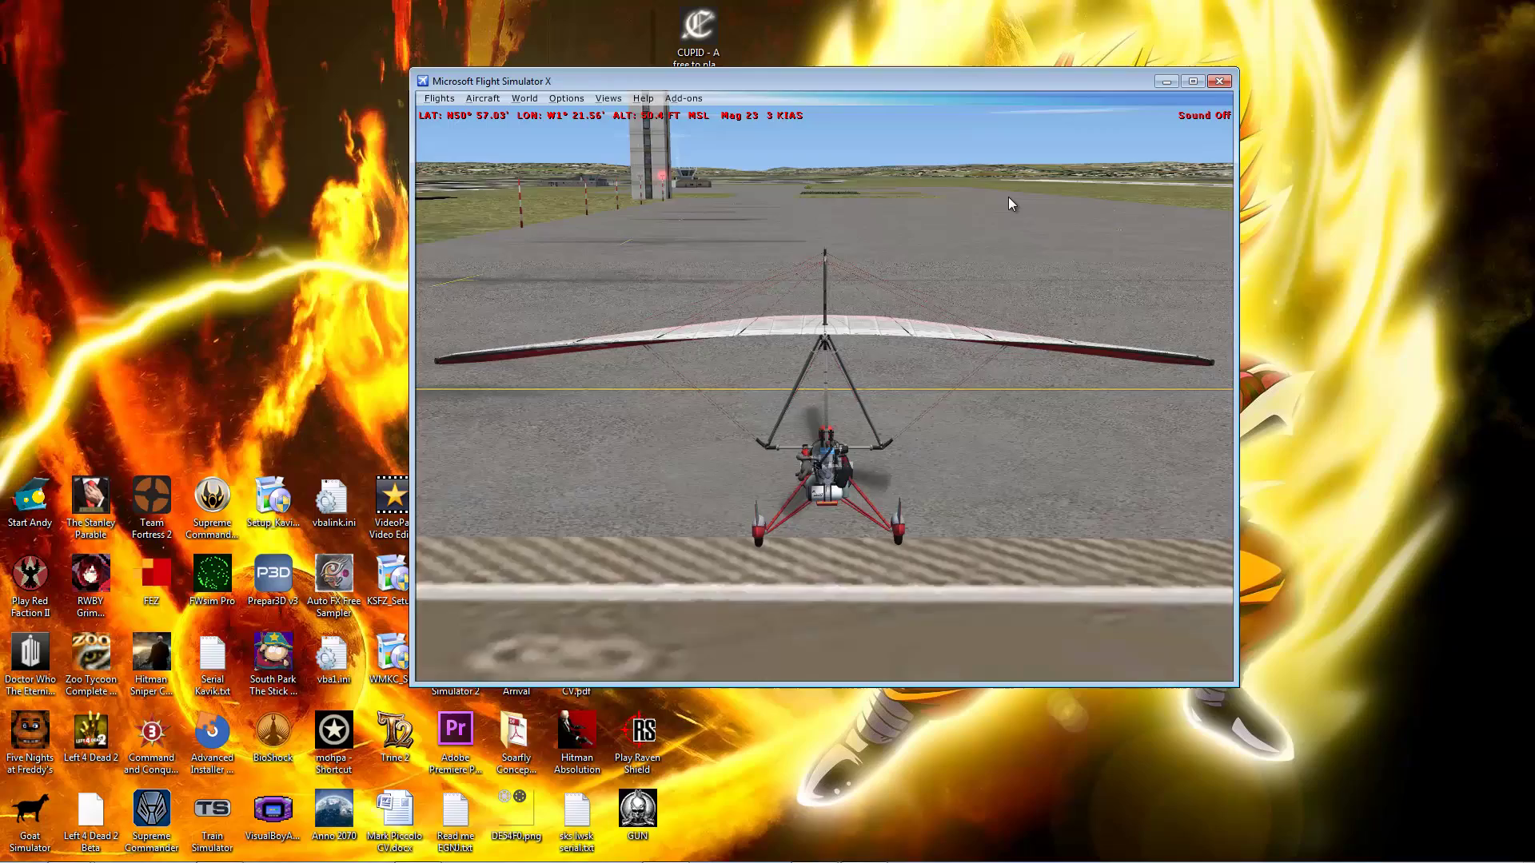
key("KP_8")
key("KP_5")
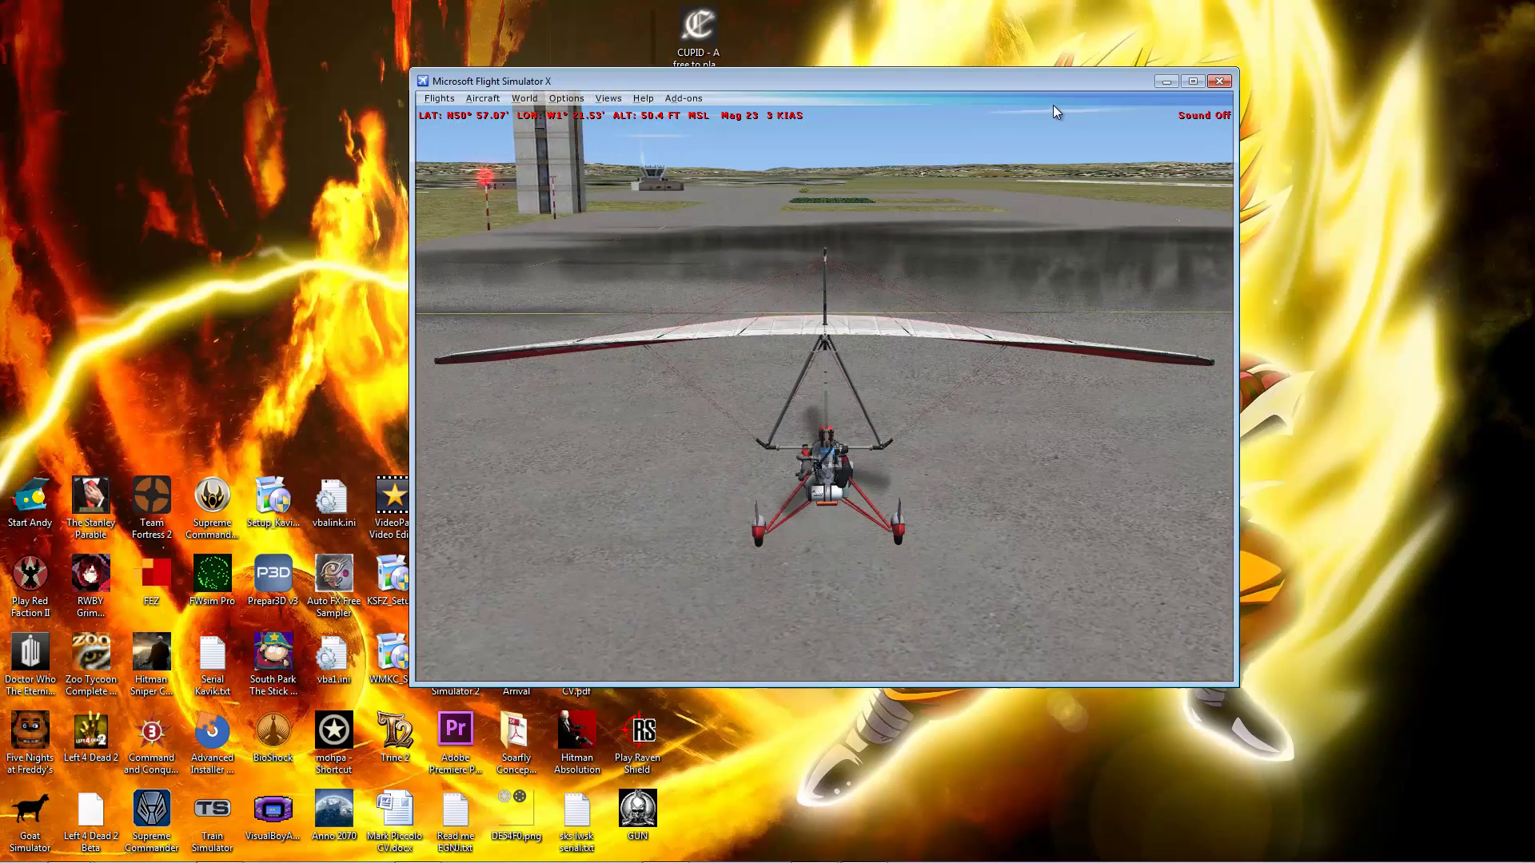
Step: Switch to the virtual cockpit view and slew the aircraft to about 125 ft above the runway, facing the 02 markings
key("s")
key("s")
key("s")
key("s")
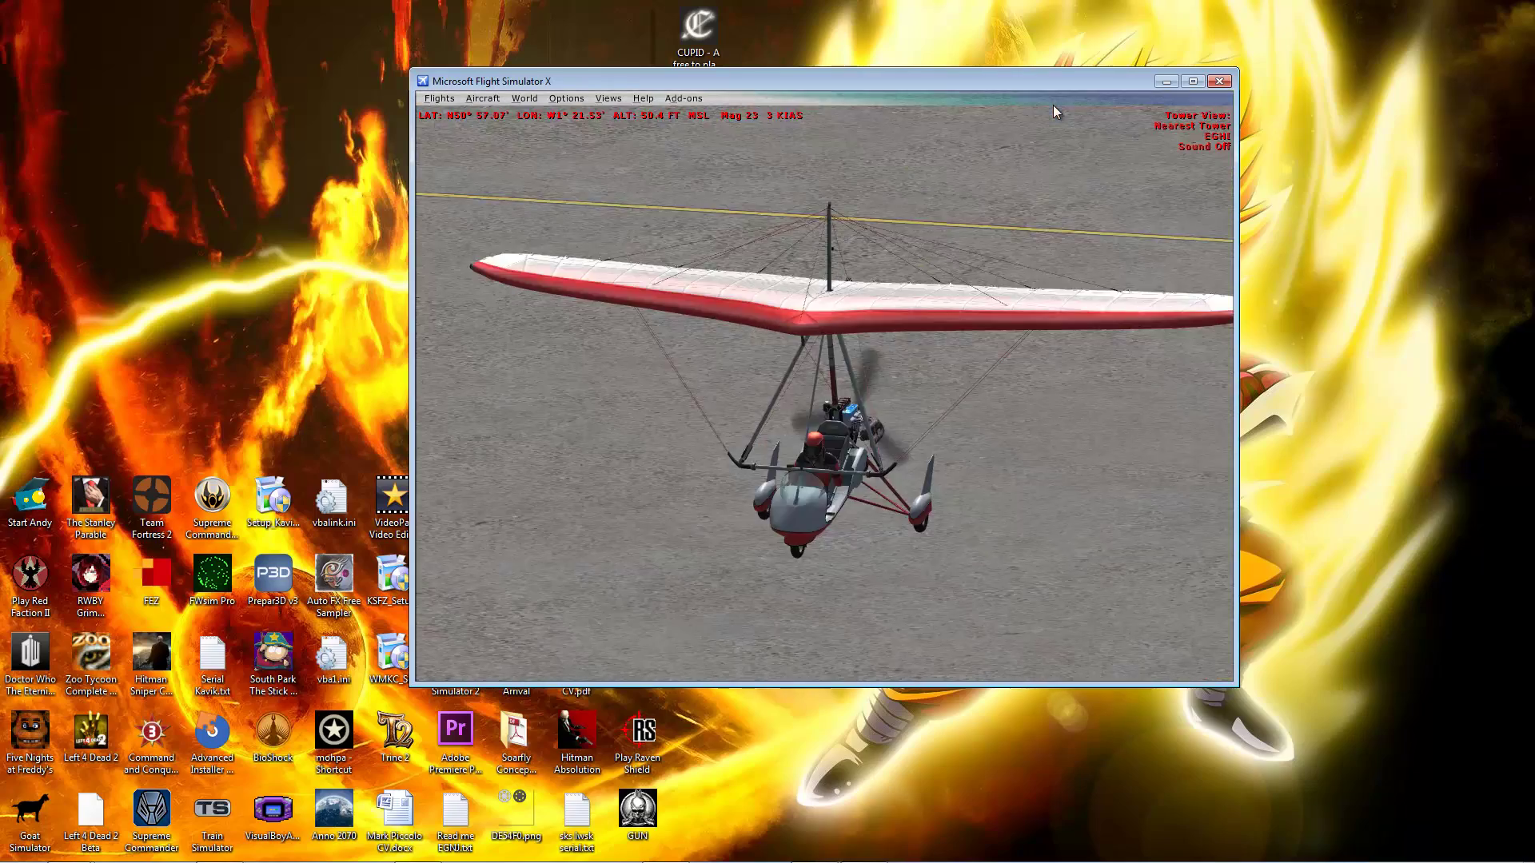
key("s")
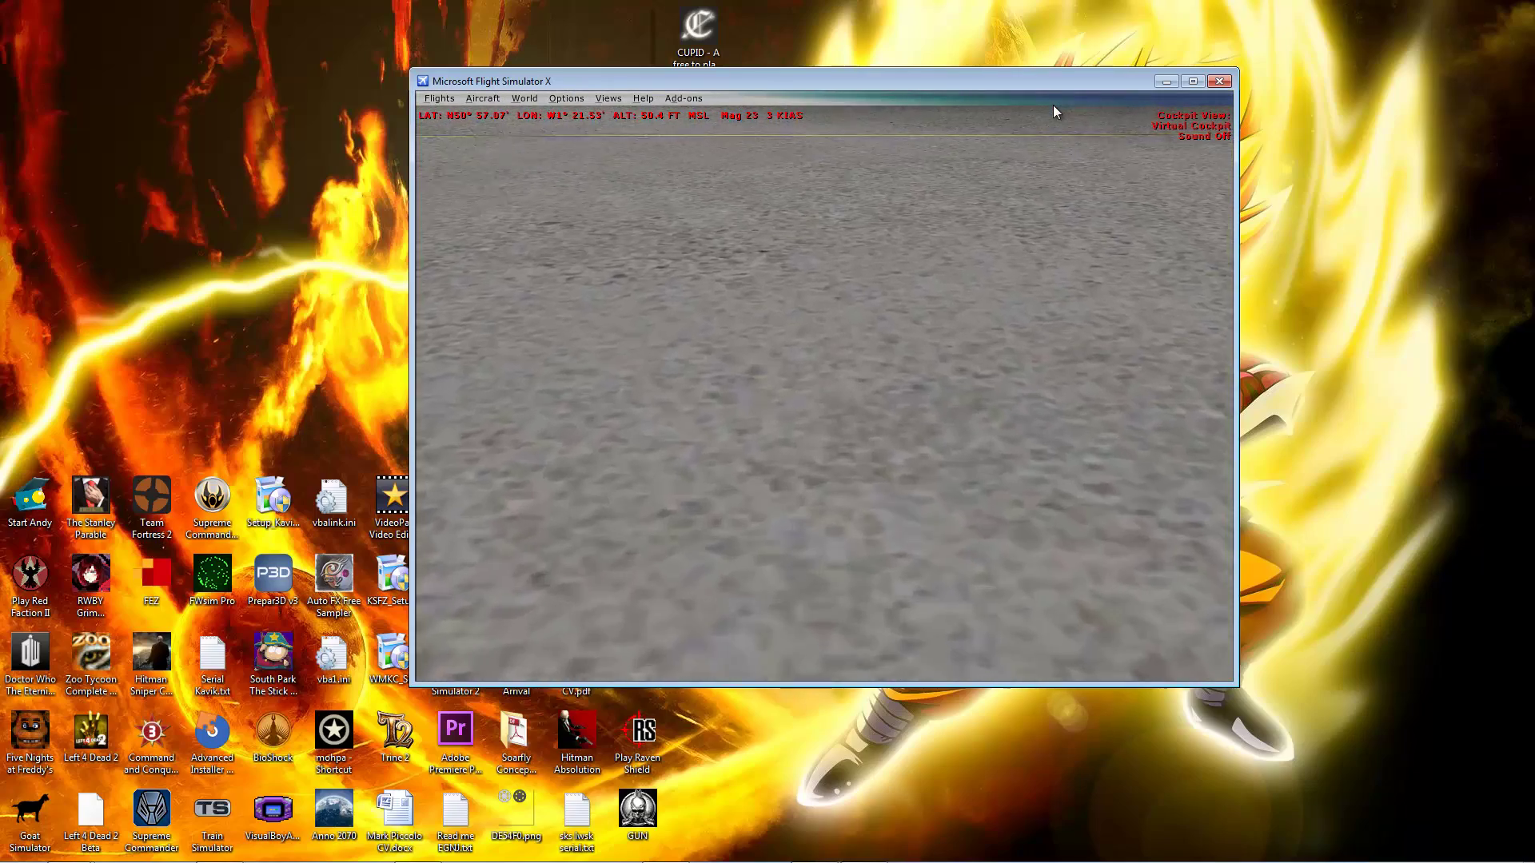
key("q")
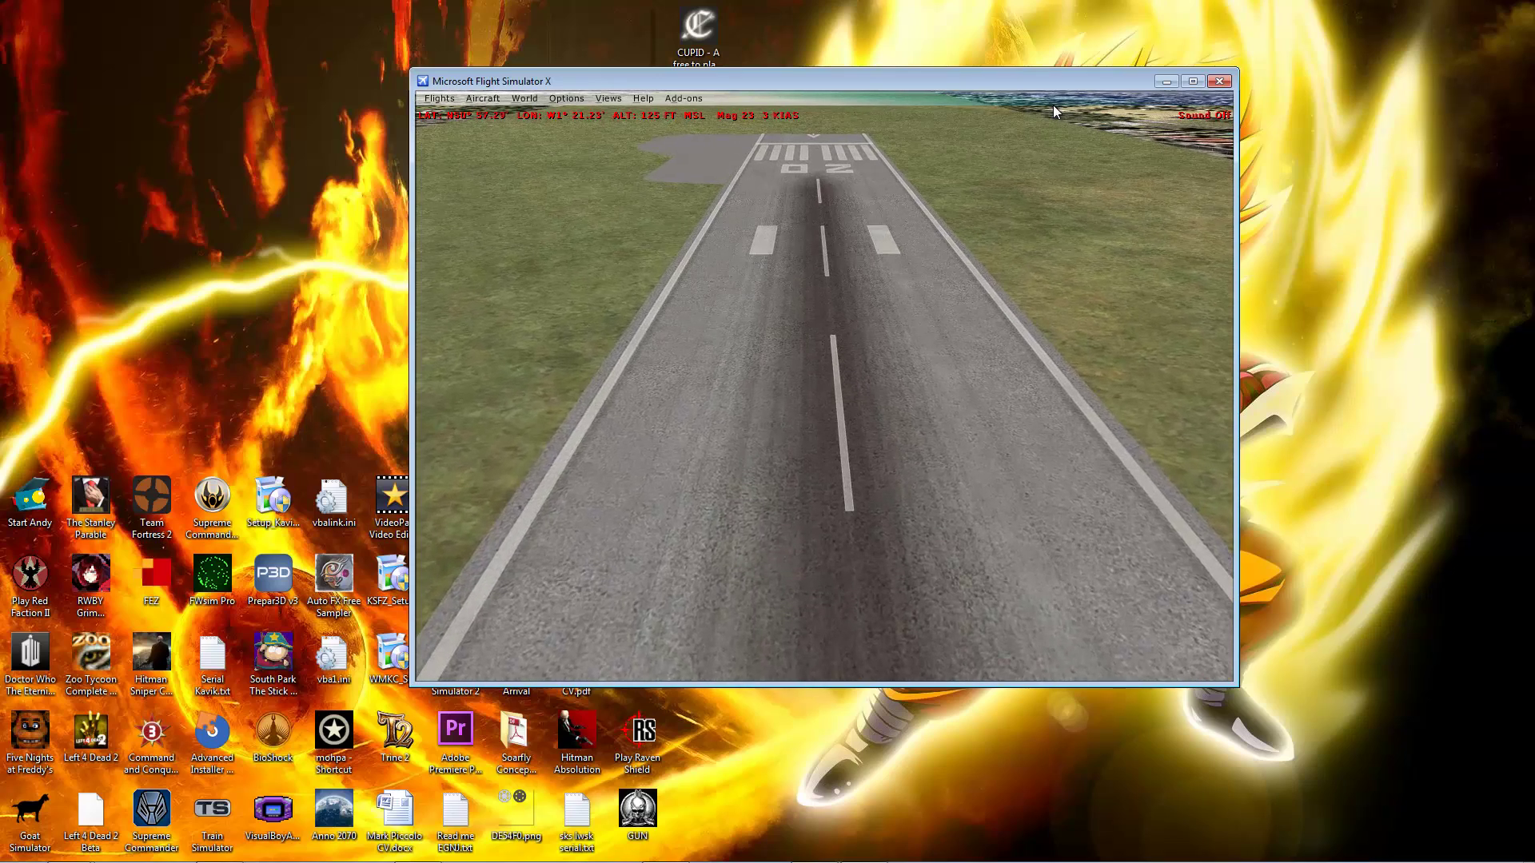
key("y")
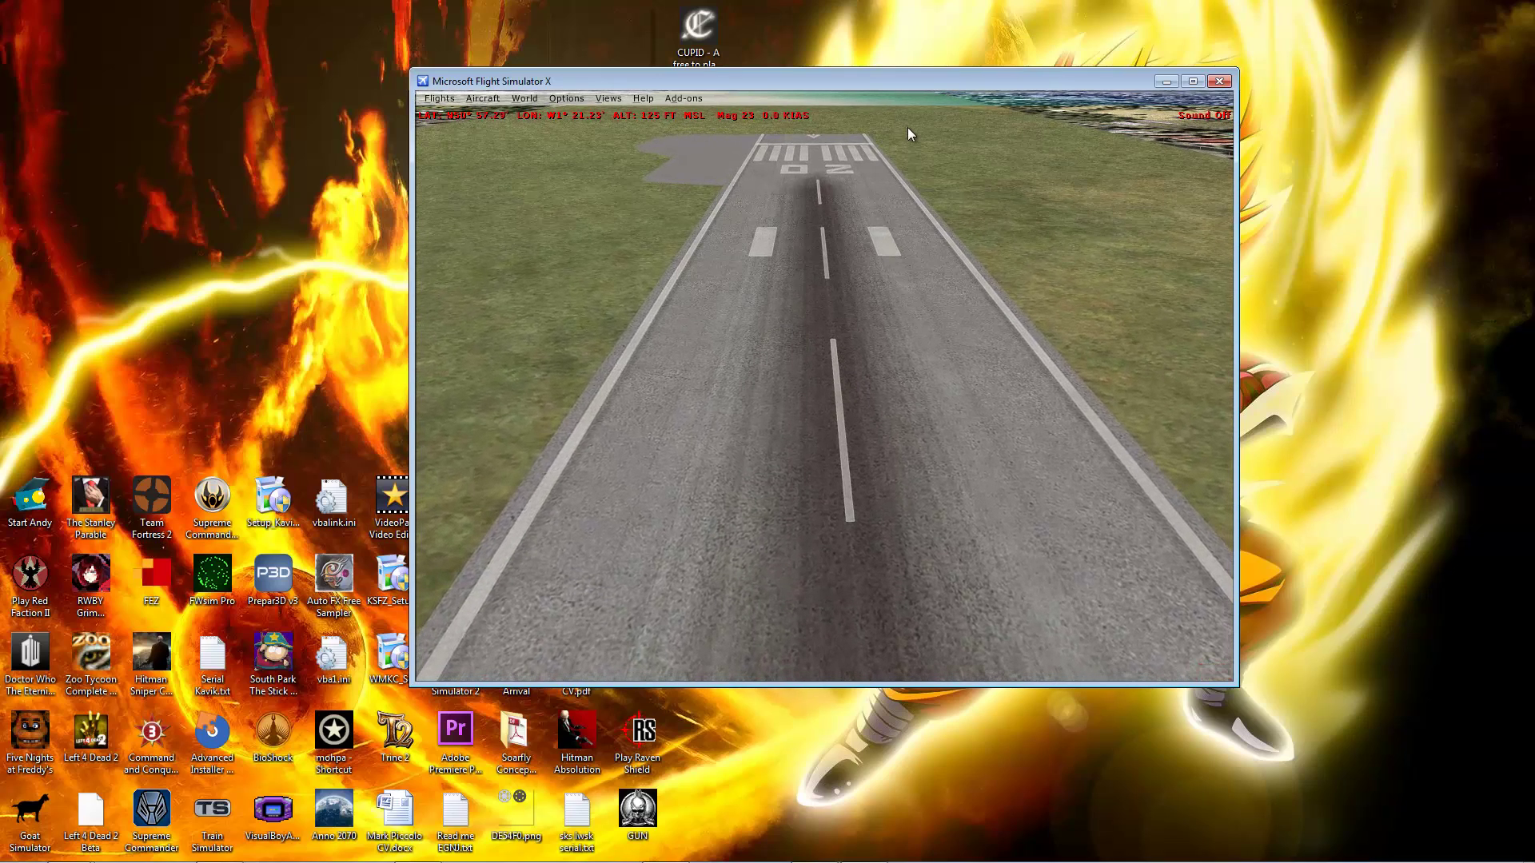
Step: Reopen Instant Scenery and load the SFAE 3.BGL library containing the puddle model
left_click(684, 99)
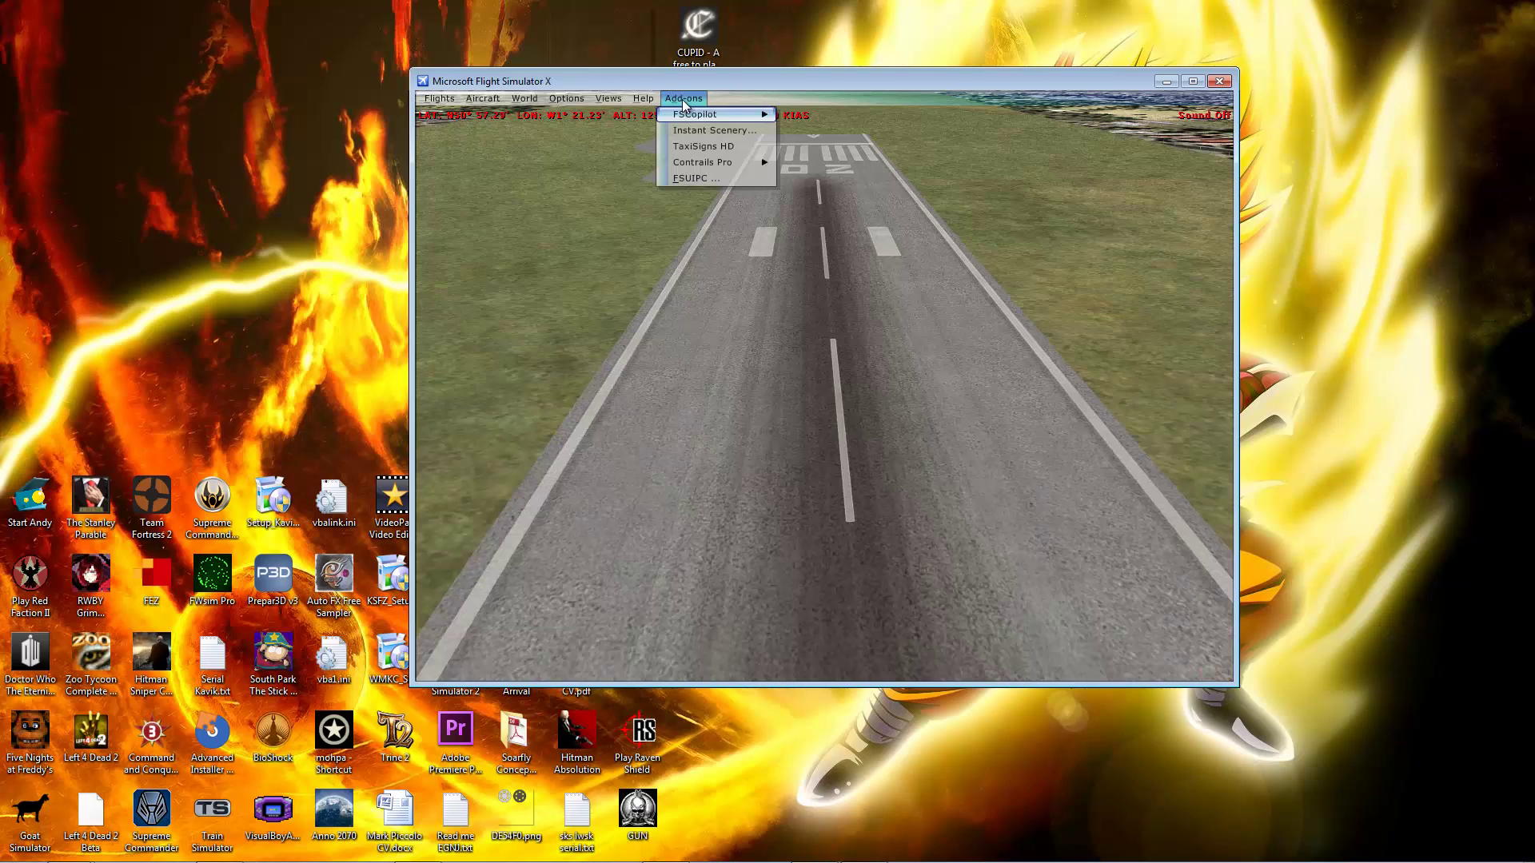
left_click(697, 129)
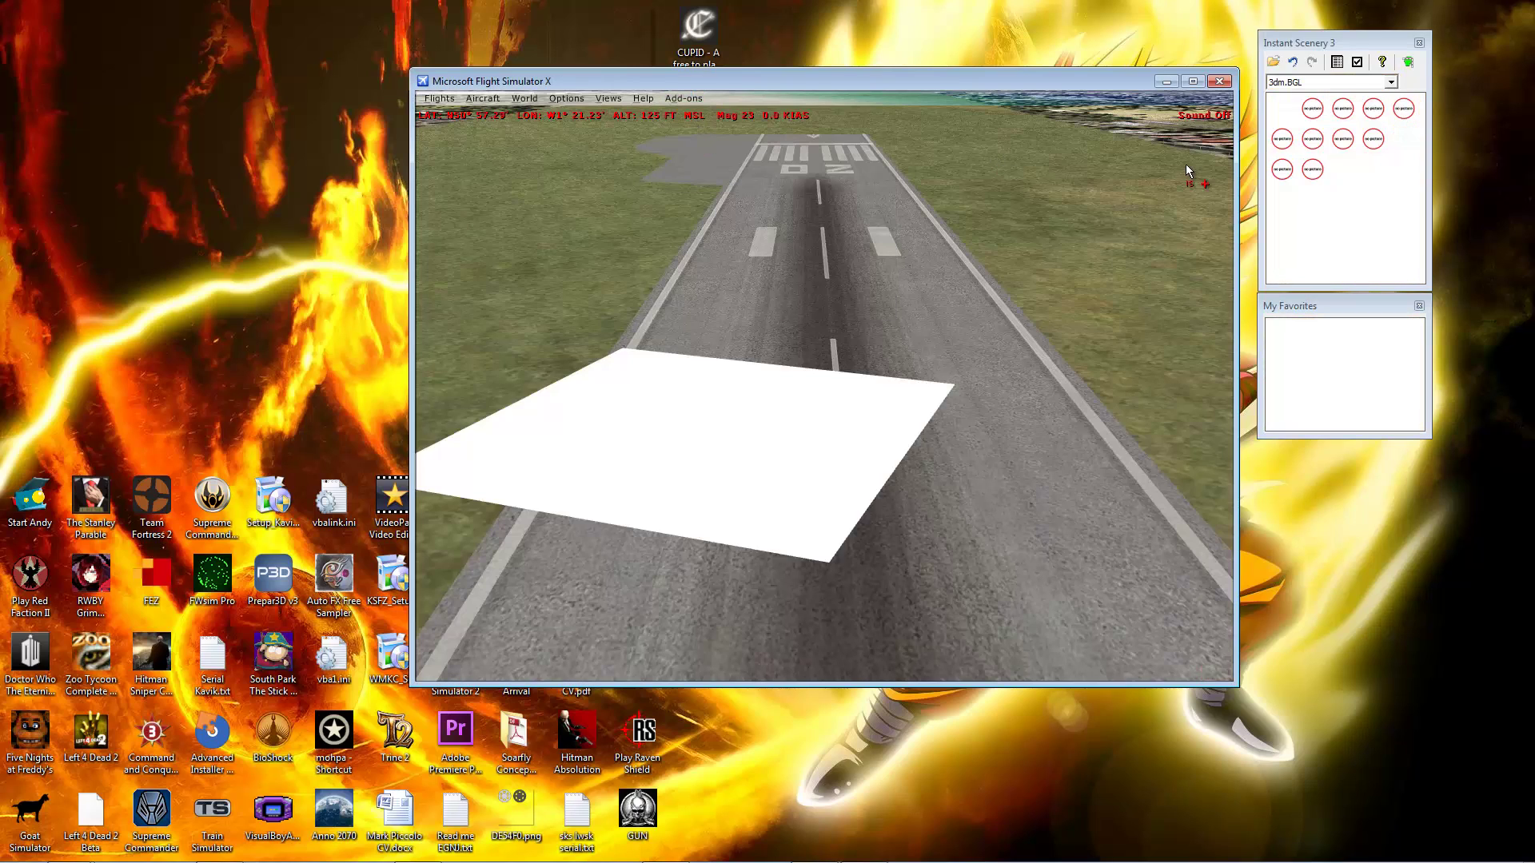
left_click(1333, 81)
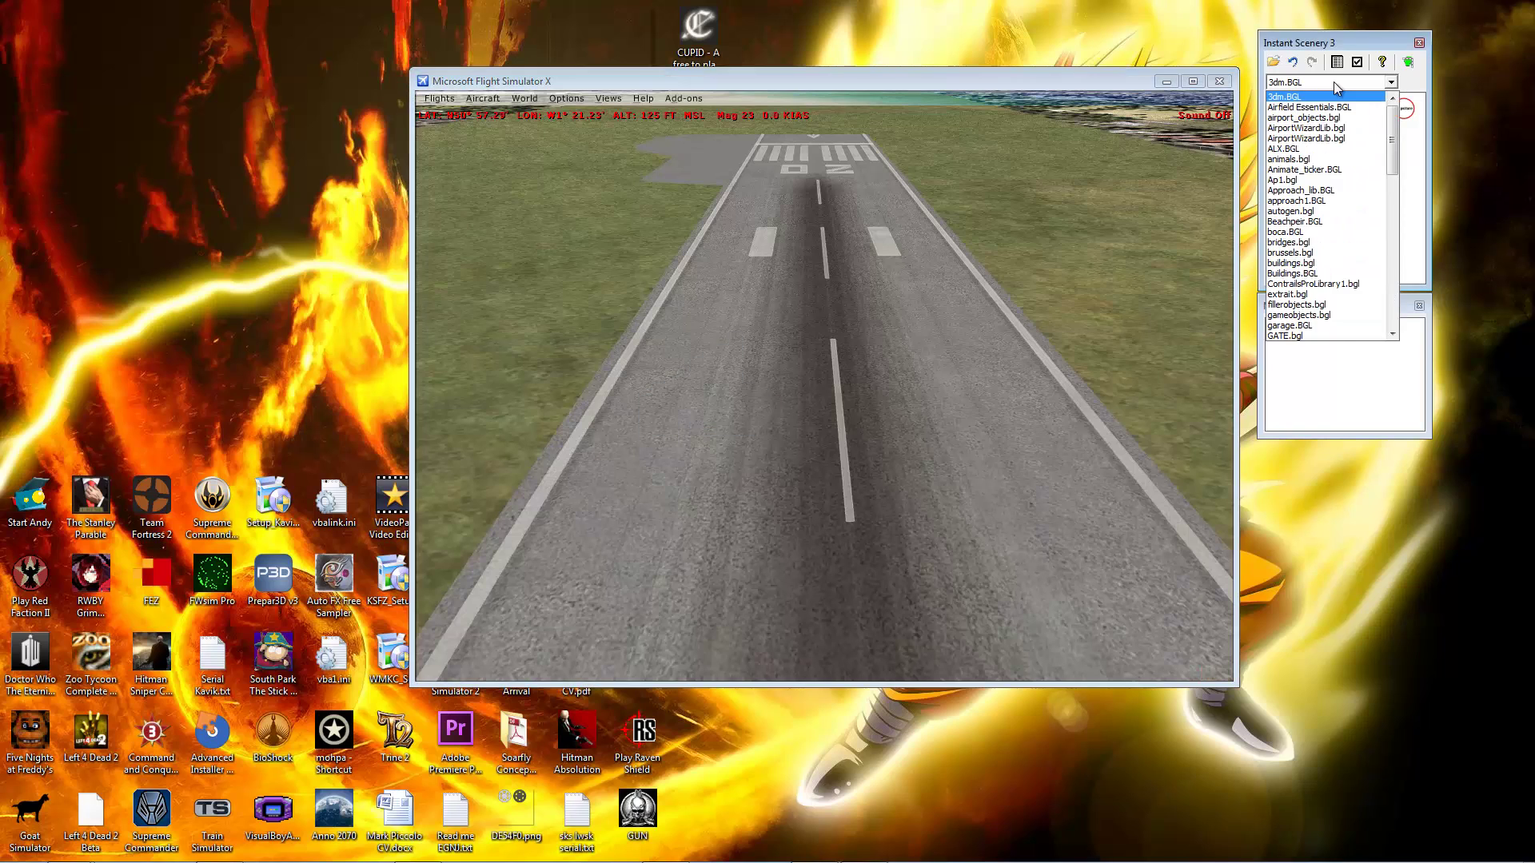
scroll(1337, 150, "down", 1)
scroll(1337, 150, "down", 12)
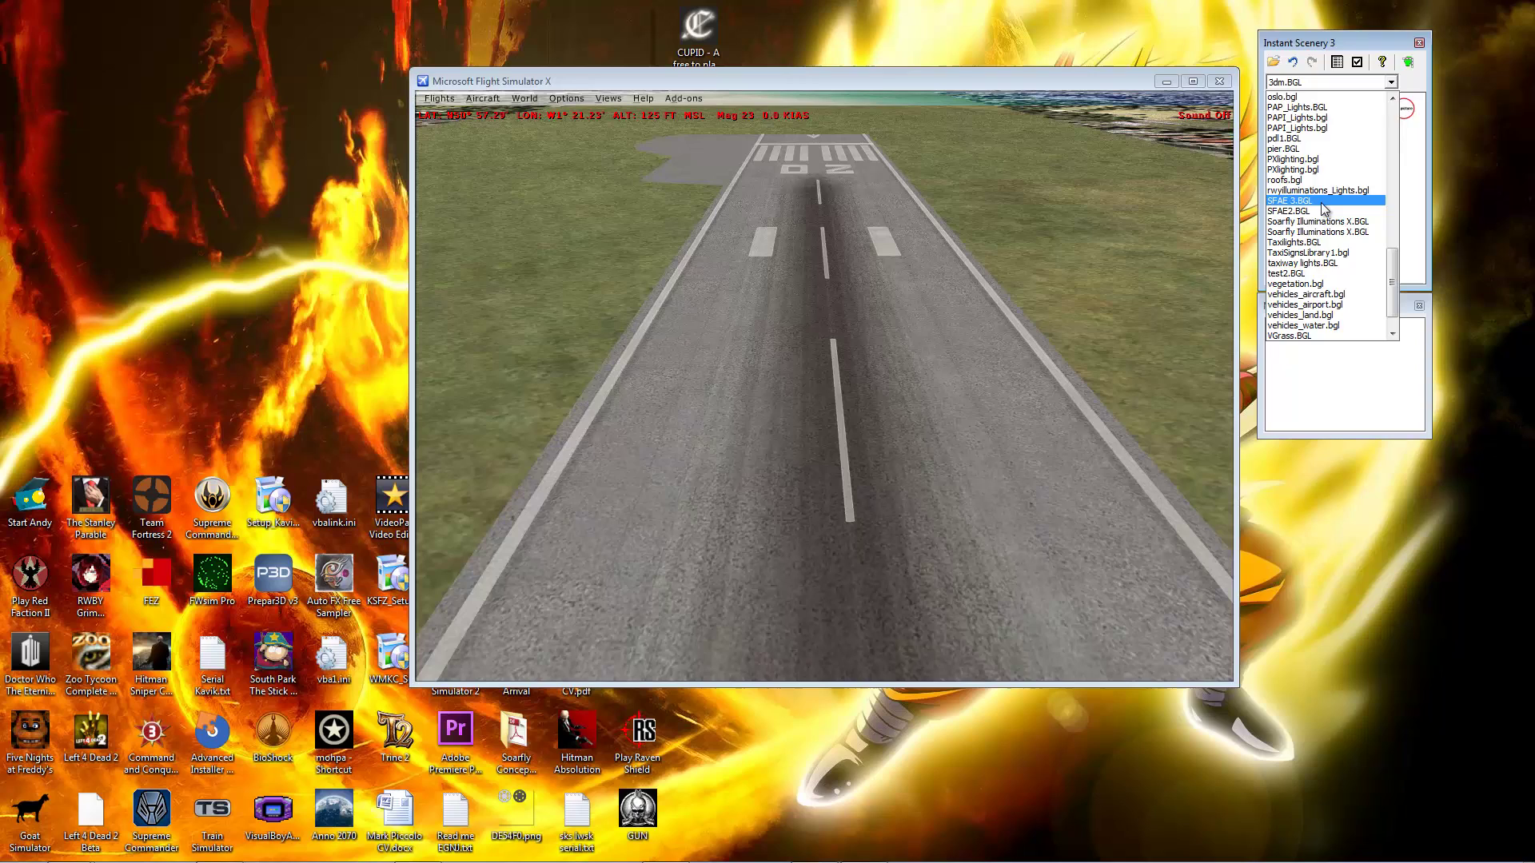
left_click(1321, 201)
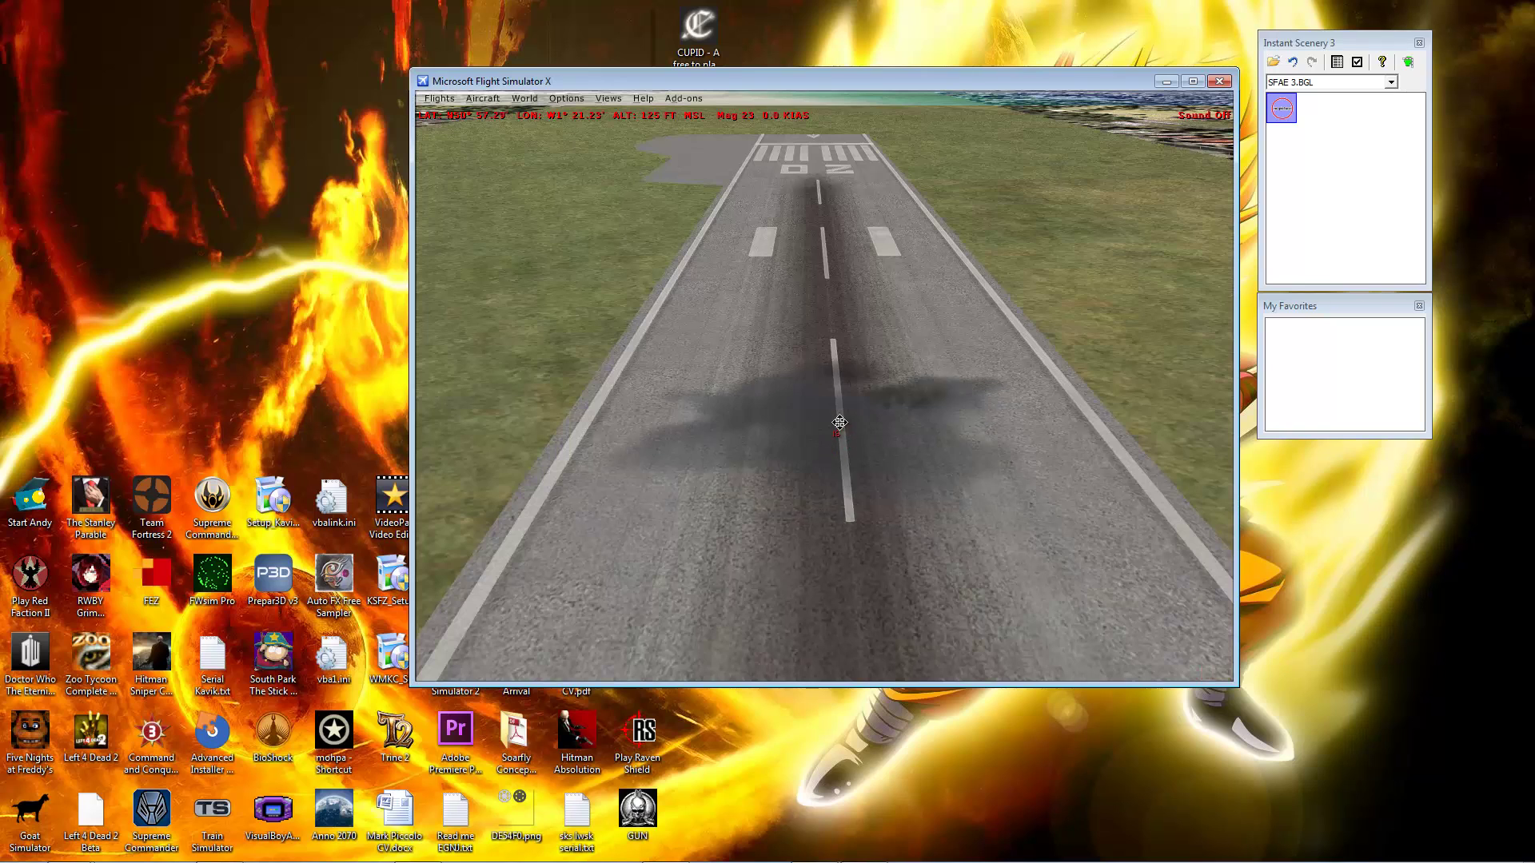
Step: Slew from the runway across the airfield to the apron, previewing the puddle on different surfaces
key("KP_8")
left_click_drag(894, 387, 1142, 217)
left_click_drag(590, 405, 757, 255)
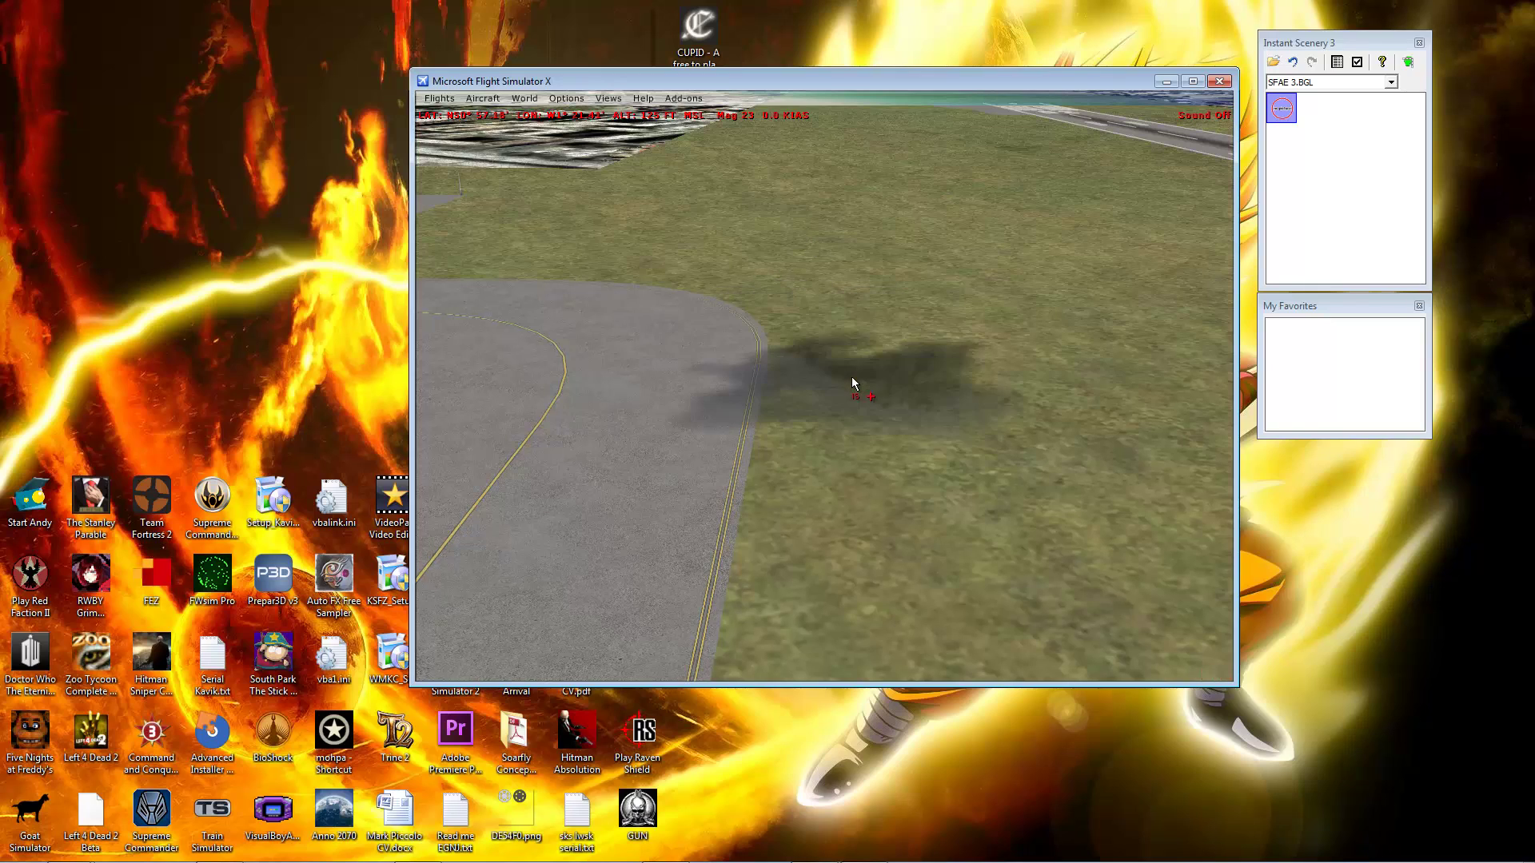
left_click_drag(901, 392, 678, 294)
left_click_drag(570, 280, 980, 423)
left_click_drag(630, 367, 1005, 366)
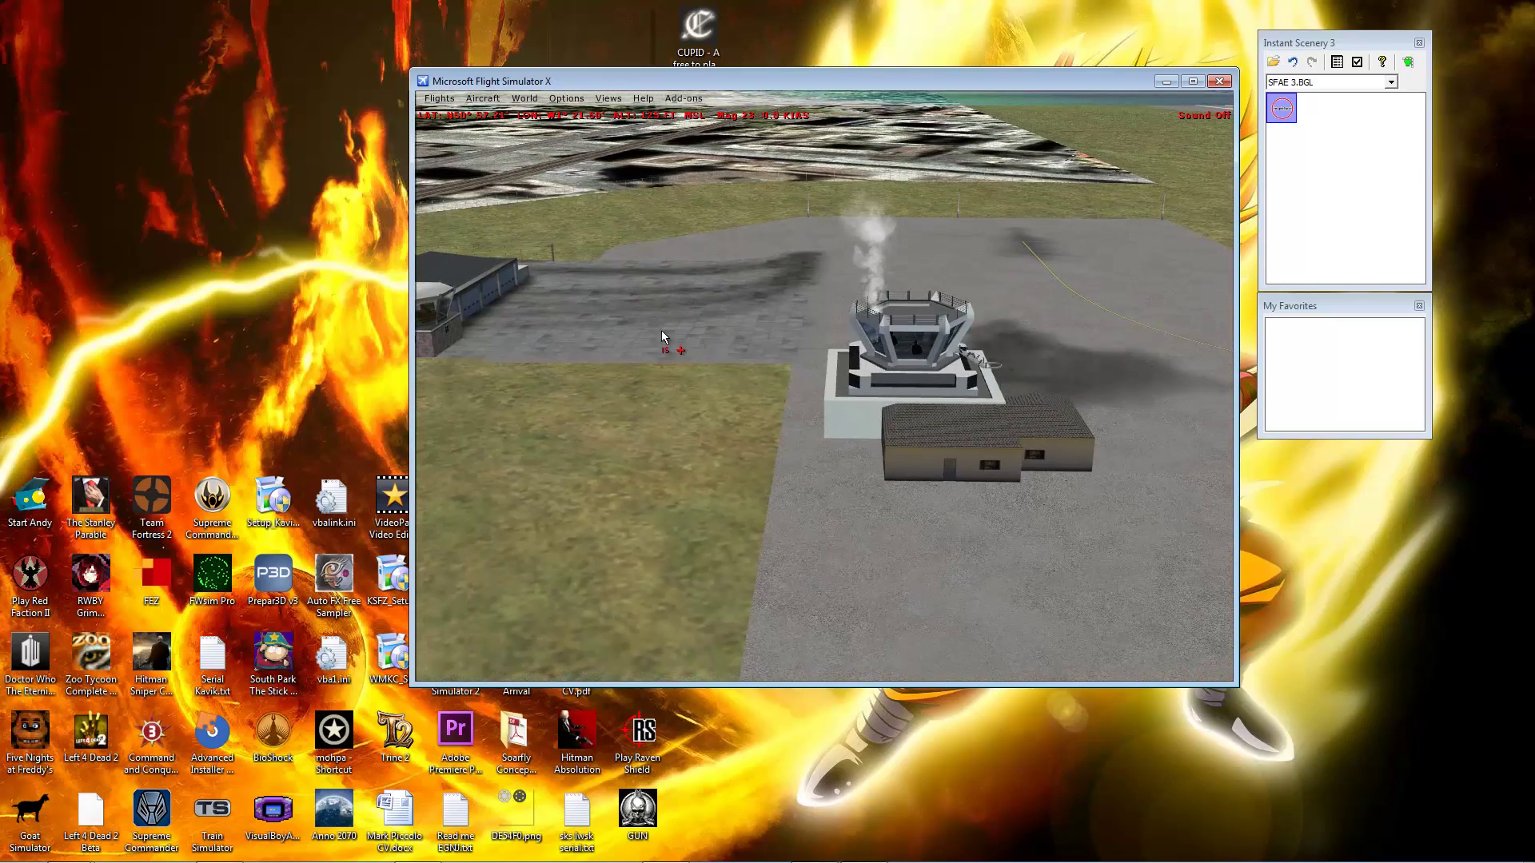
mouse_move(950, 578)
left_mouse_down()
mouse_move(730, 418)
mouse_move(694, 144)
left_mouse_up()
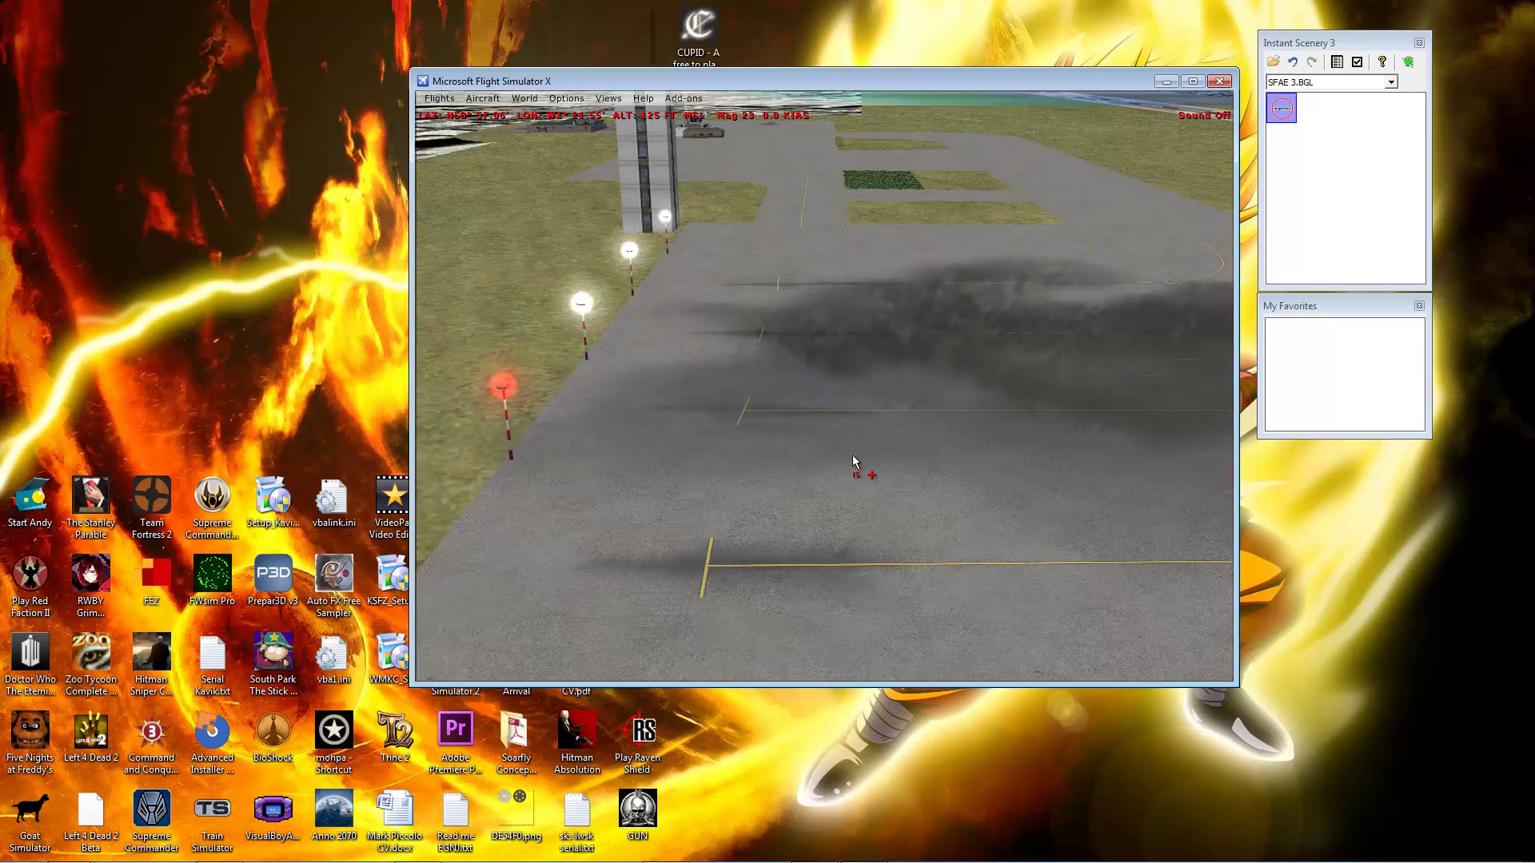
left_click_drag(856, 468, 673, 181)
Step: Preview the puddle around the marked parking stands, the neighbouring apron and the taxiway centreline
left_click(804, 432, "shift")
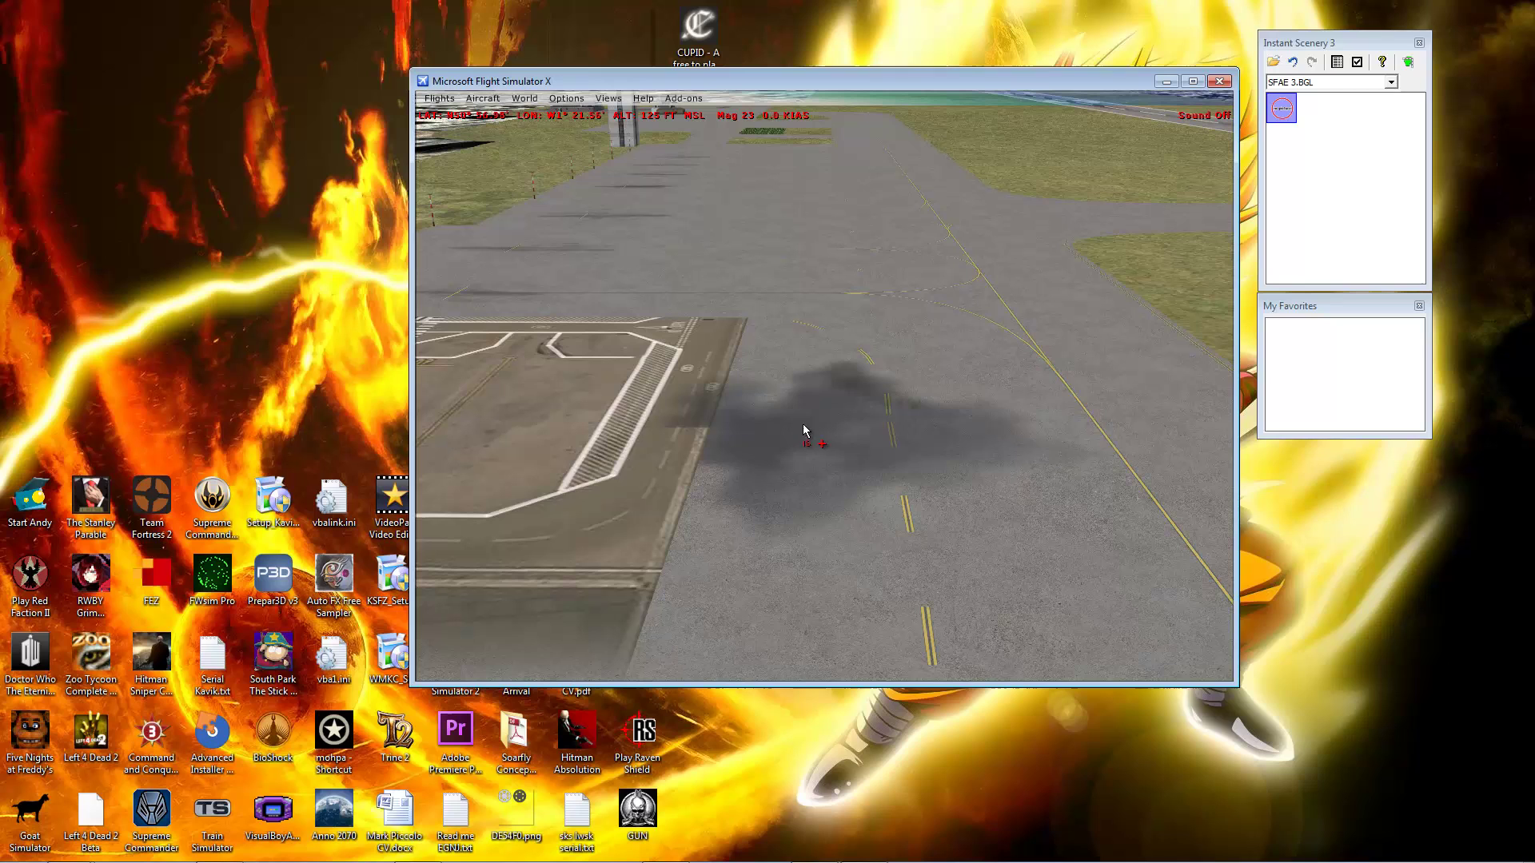
left_click(701, 428, "shift")
left_click_drag(597, 463, 948, 401)
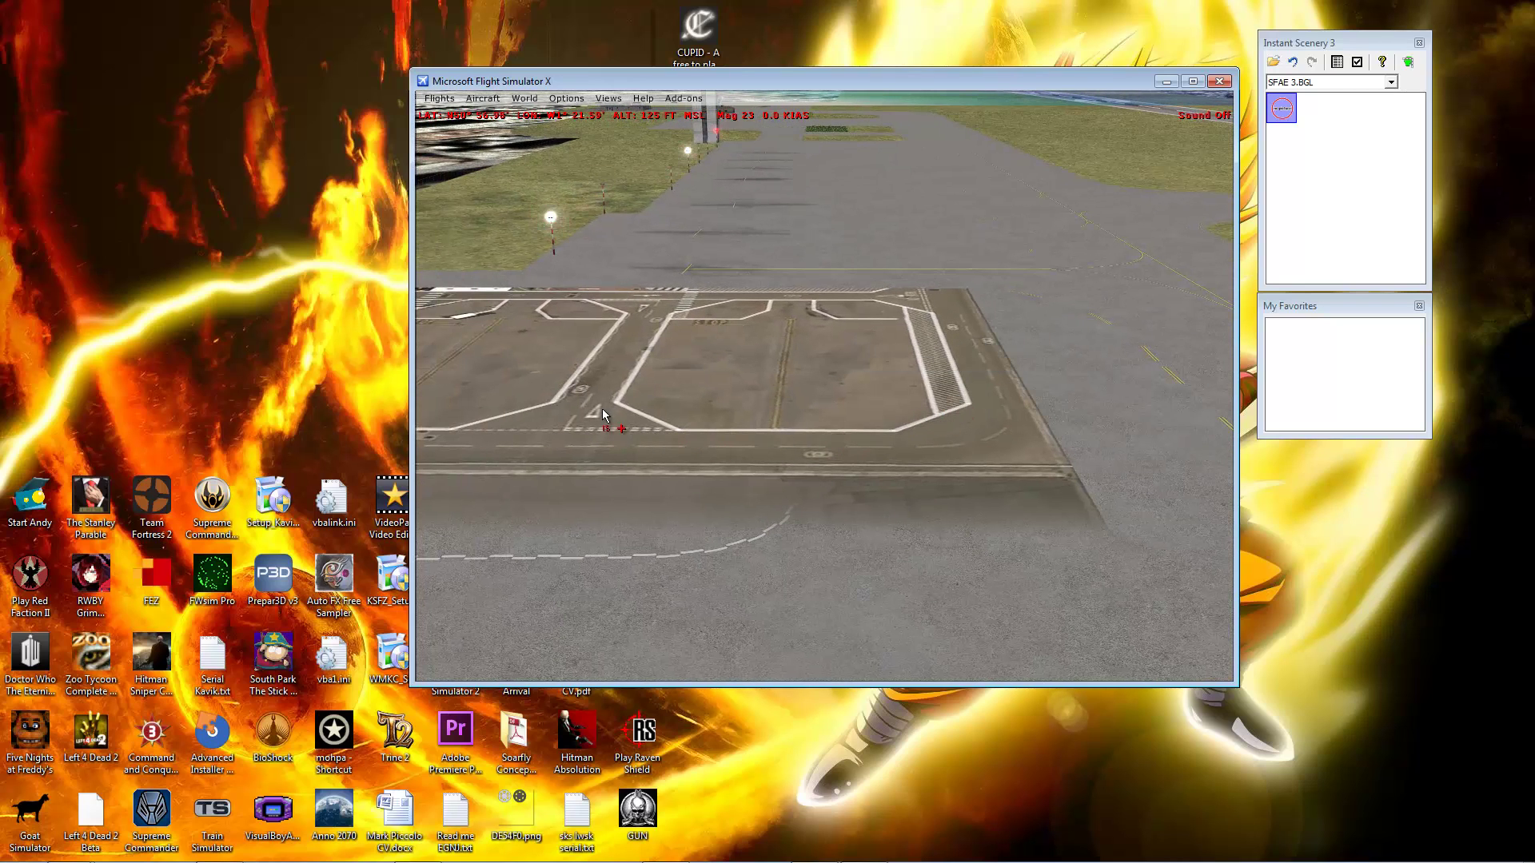
left_click_drag(472, 404, 1043, 379)
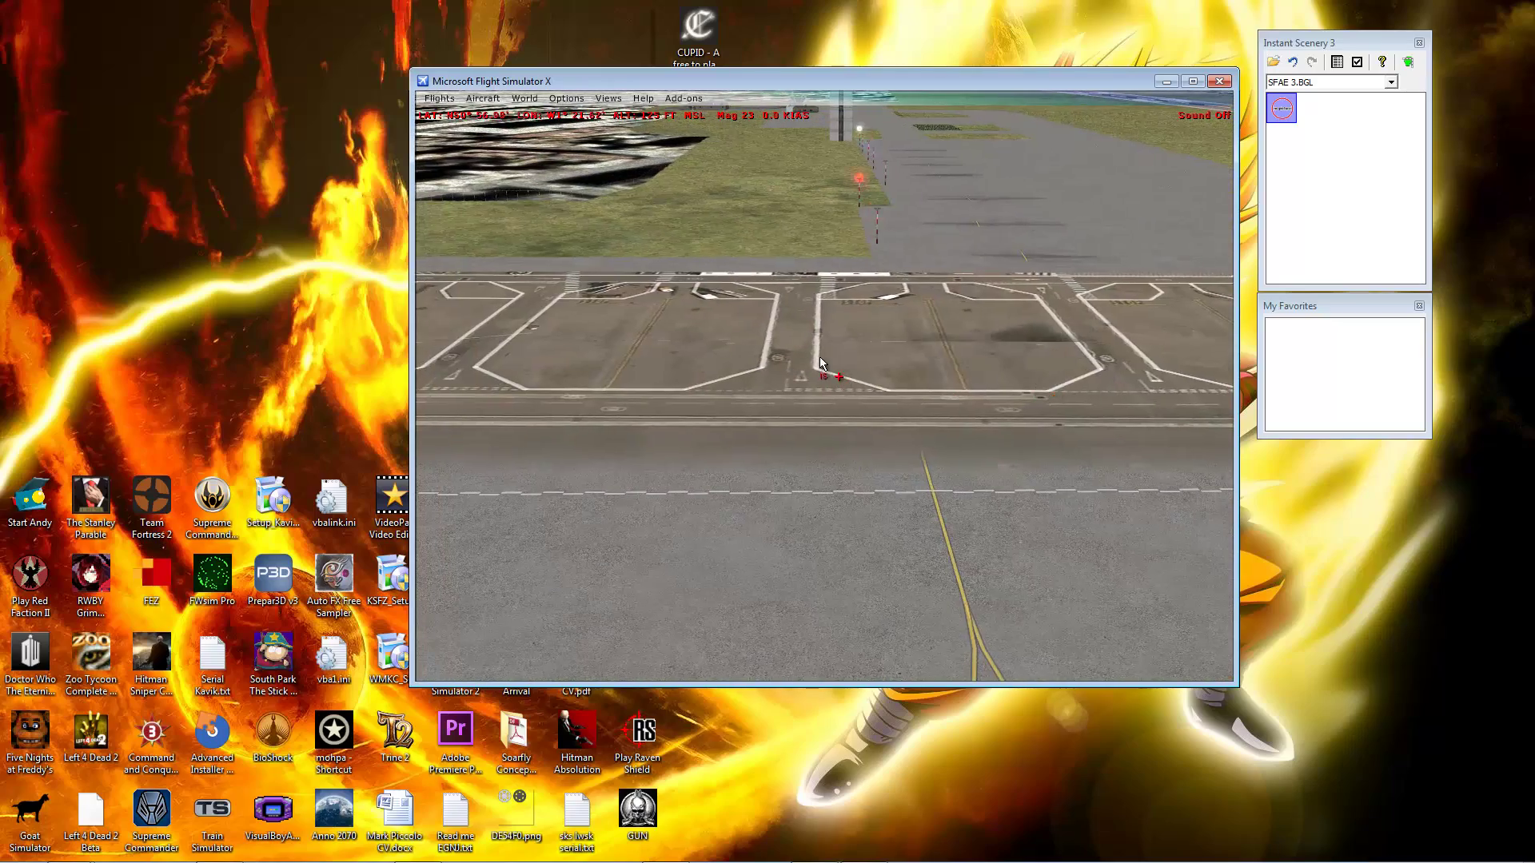
left_click_drag(825, 368, 846, 521)
left_click_drag(721, 570, 761, 339)
left_click_drag(909, 555, 550, 426)
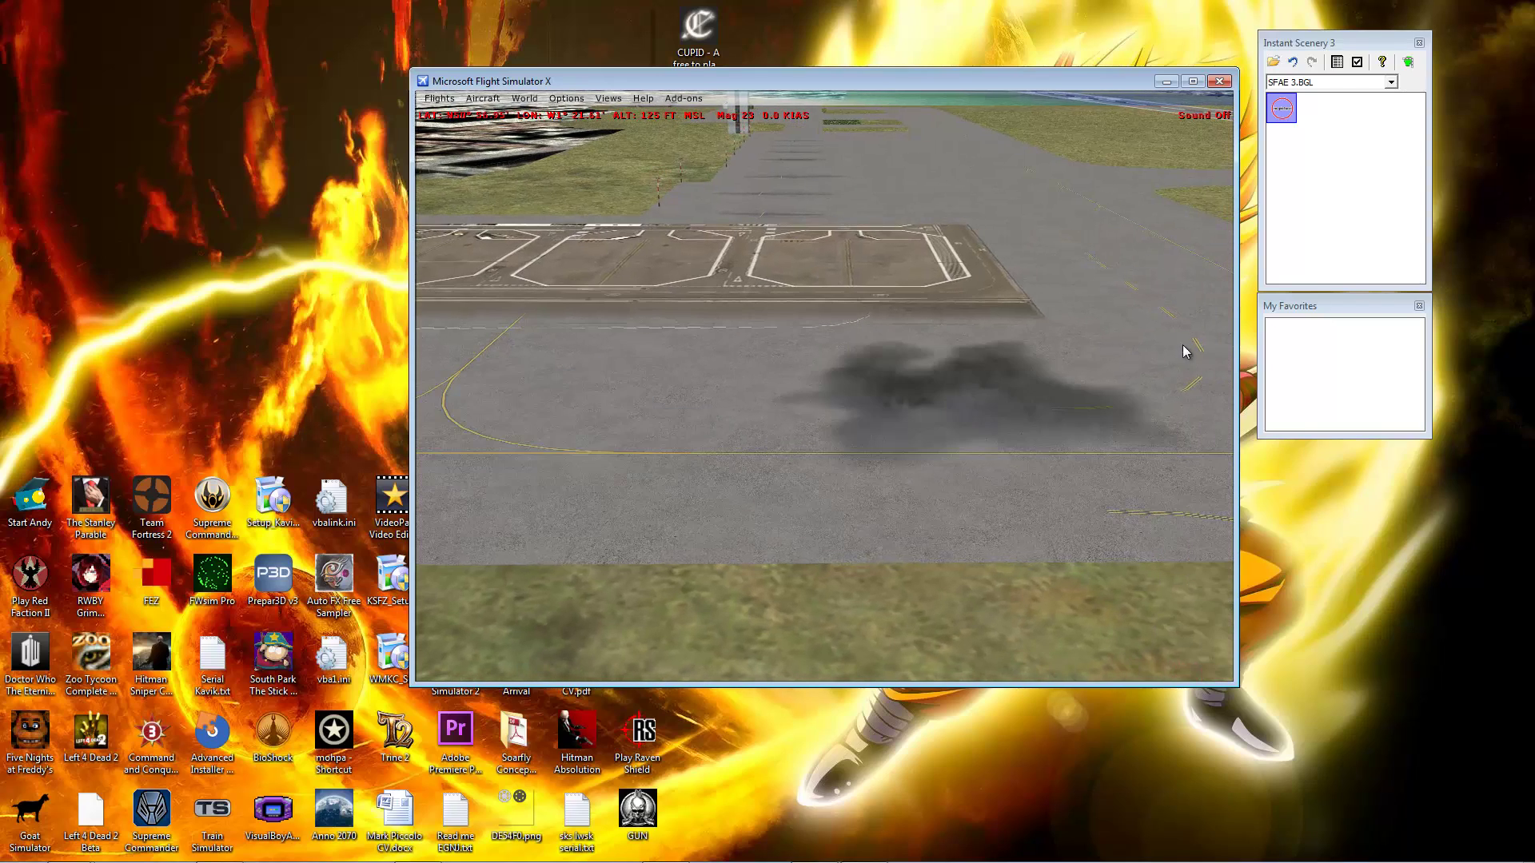
mouse_move(1183, 349)
left_mouse_down()
mouse_move(634, 370)
mouse_move(664, 175)
mouse_move(720, 180)
mouse_move(794, 324)
mouse_move(756, 372)
left_mouse_up()
key("ctrl")
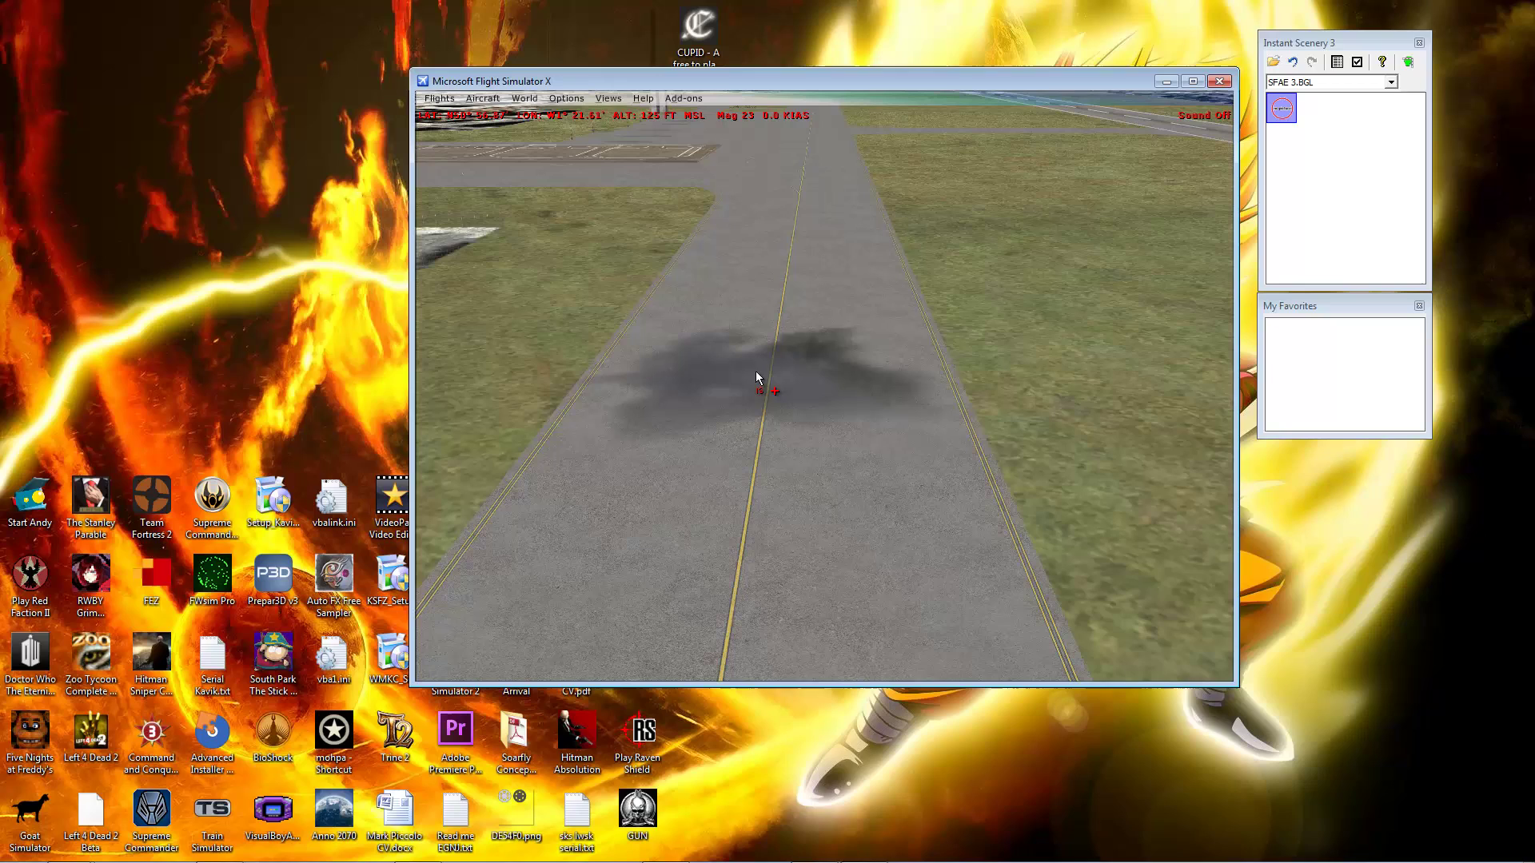